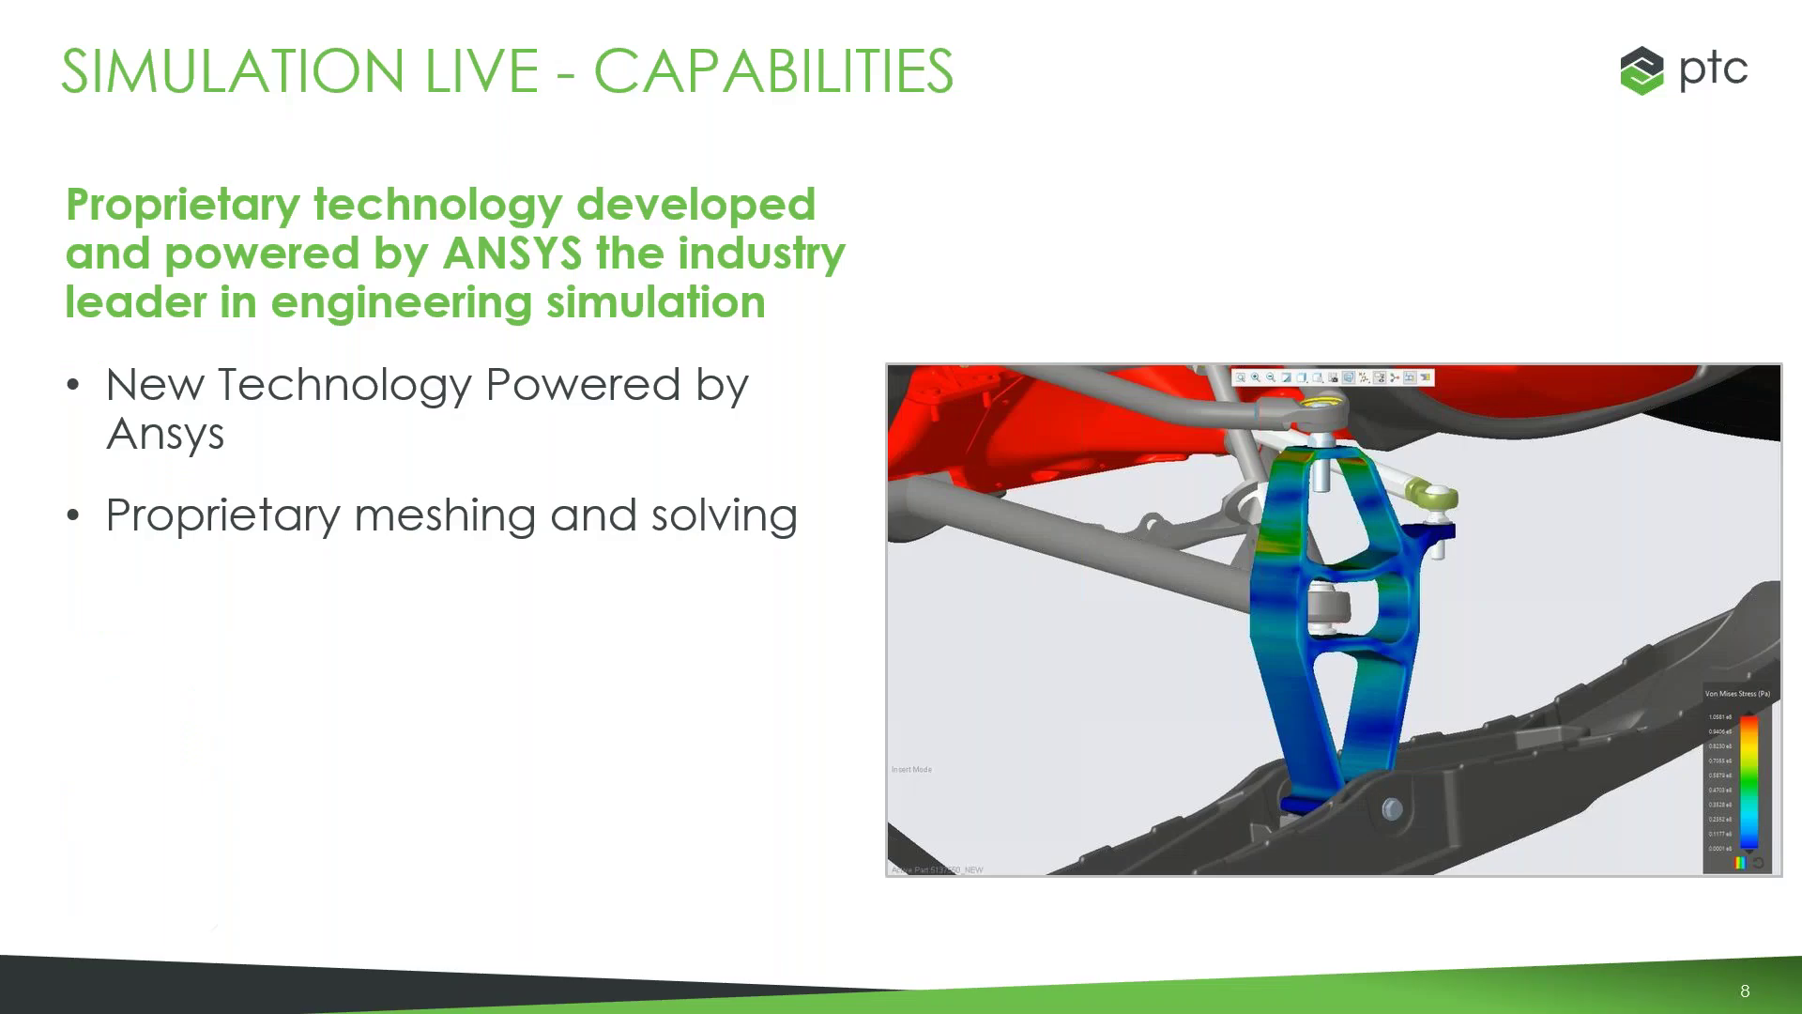
Switch to Creo Parametric, open part 5138392.PRT from the assembly and orient it to the saved view 00_START
{"action": "key", "text": "alt+Tab"}
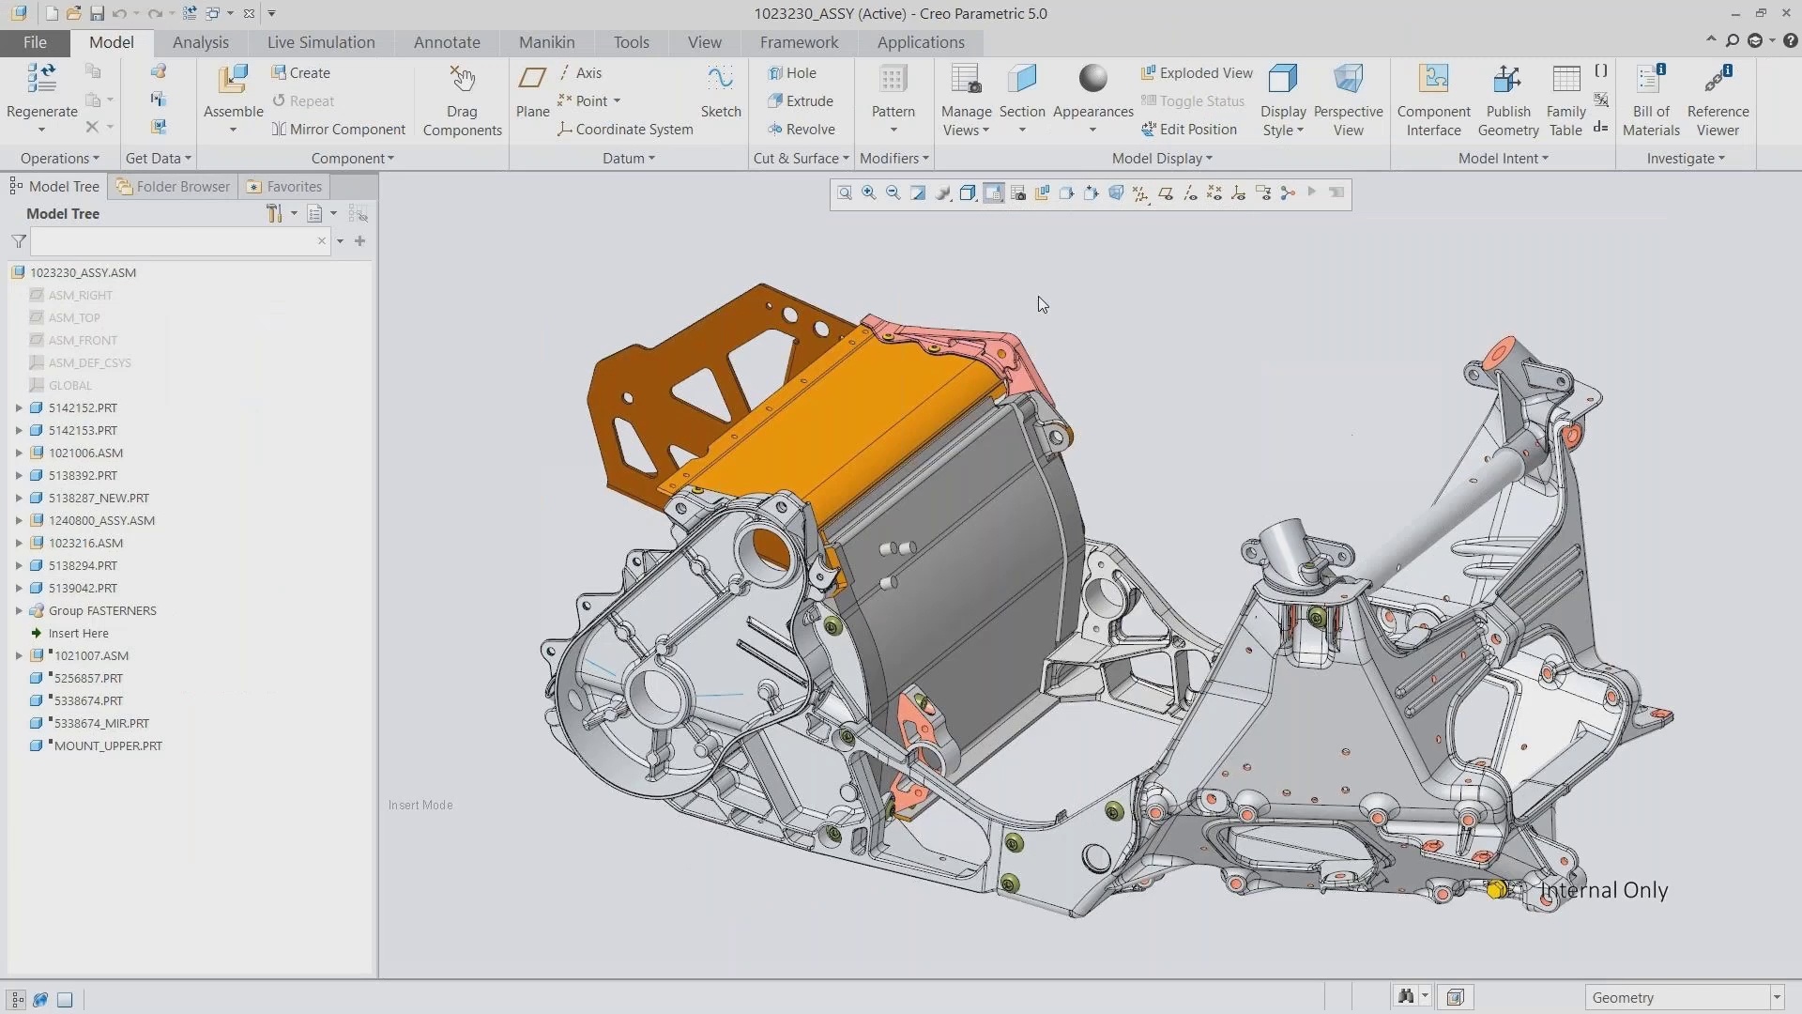
{"action": "left_click", "coordinate": [697, 674]}
{"action": "left_click", "coordinate": [730, 555]}
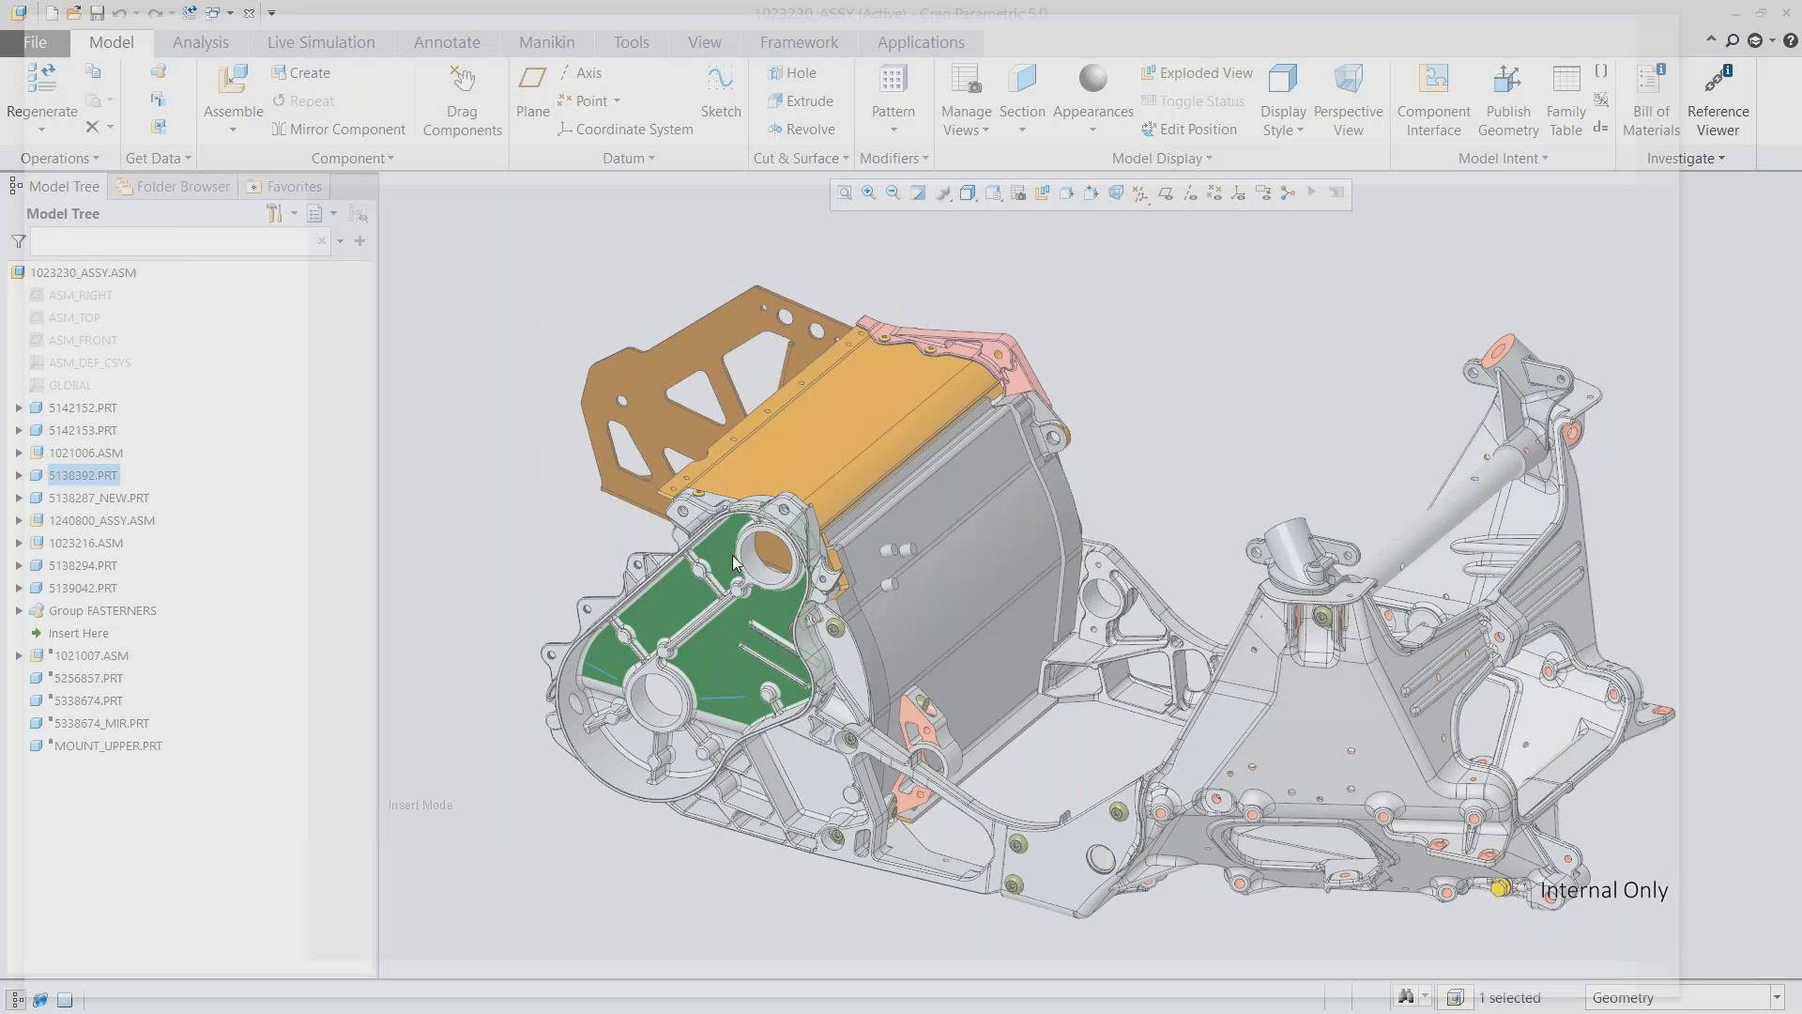
{"action": "left_click", "coordinate": [999, 193]}
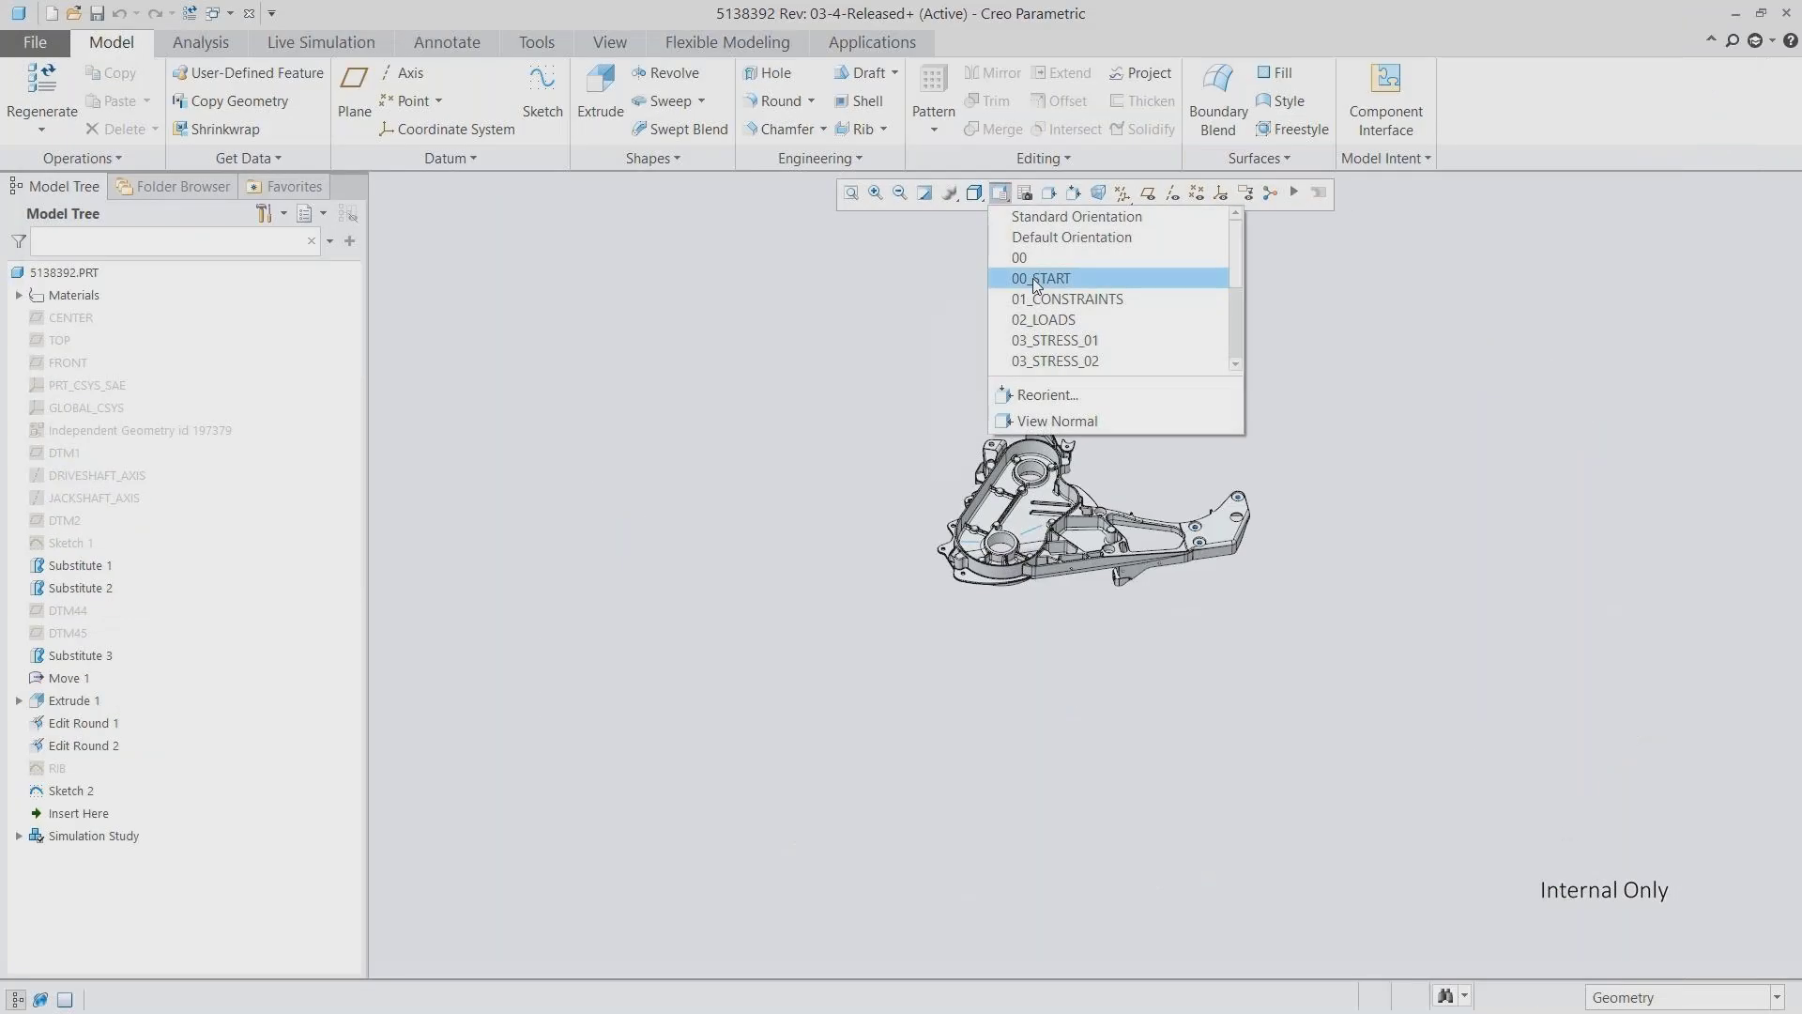
{"action": "left_click", "coordinate": [1032, 278]}
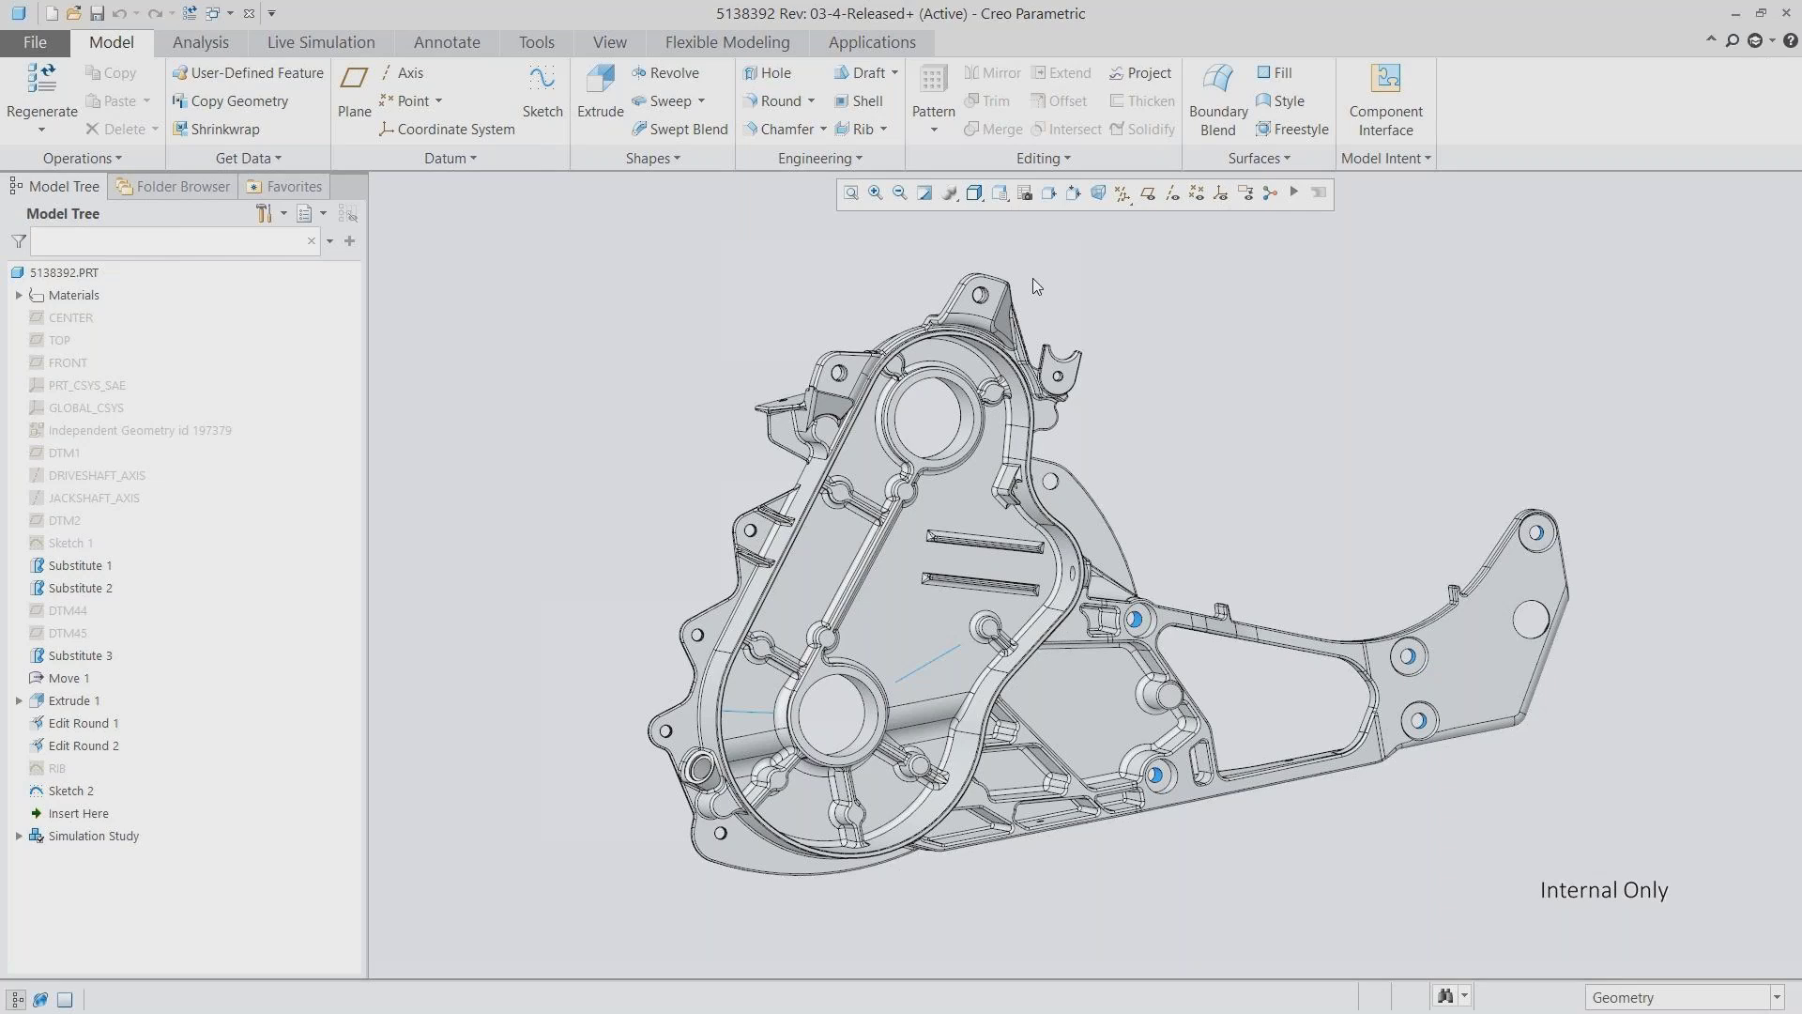
{"action": "key", "text": "Escape"}
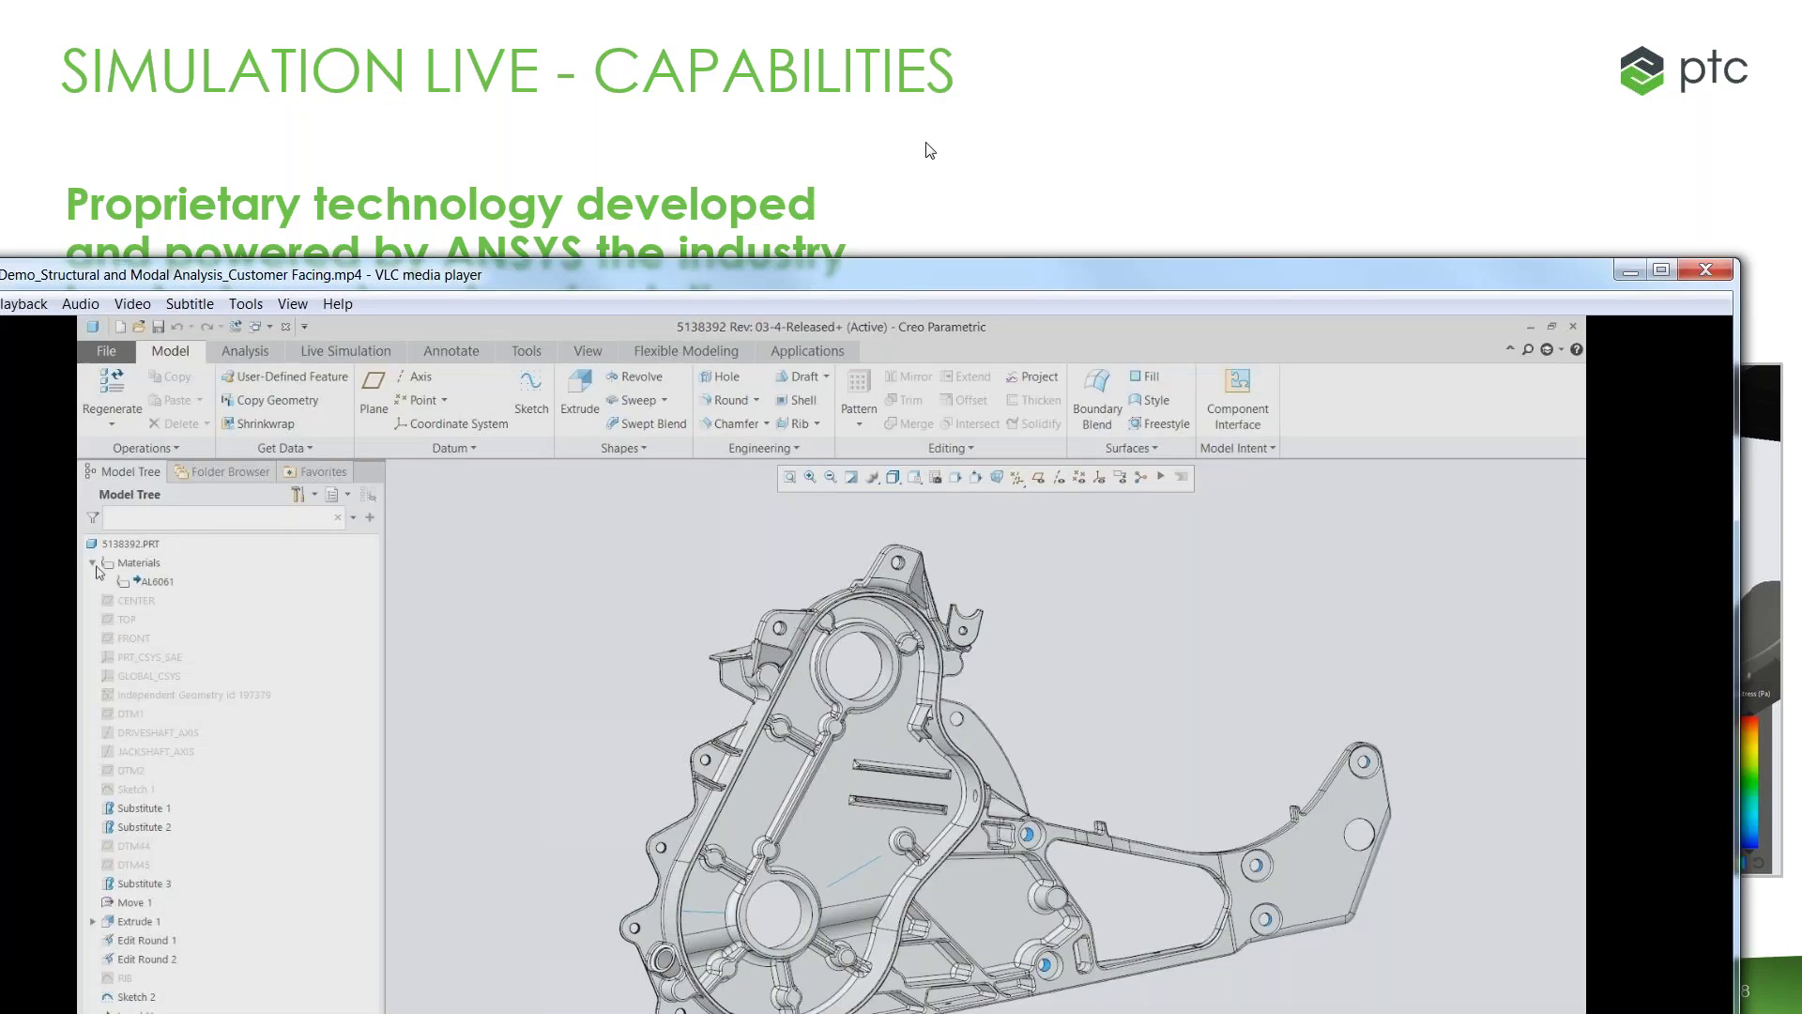
{"action": "key", "text": "f"}
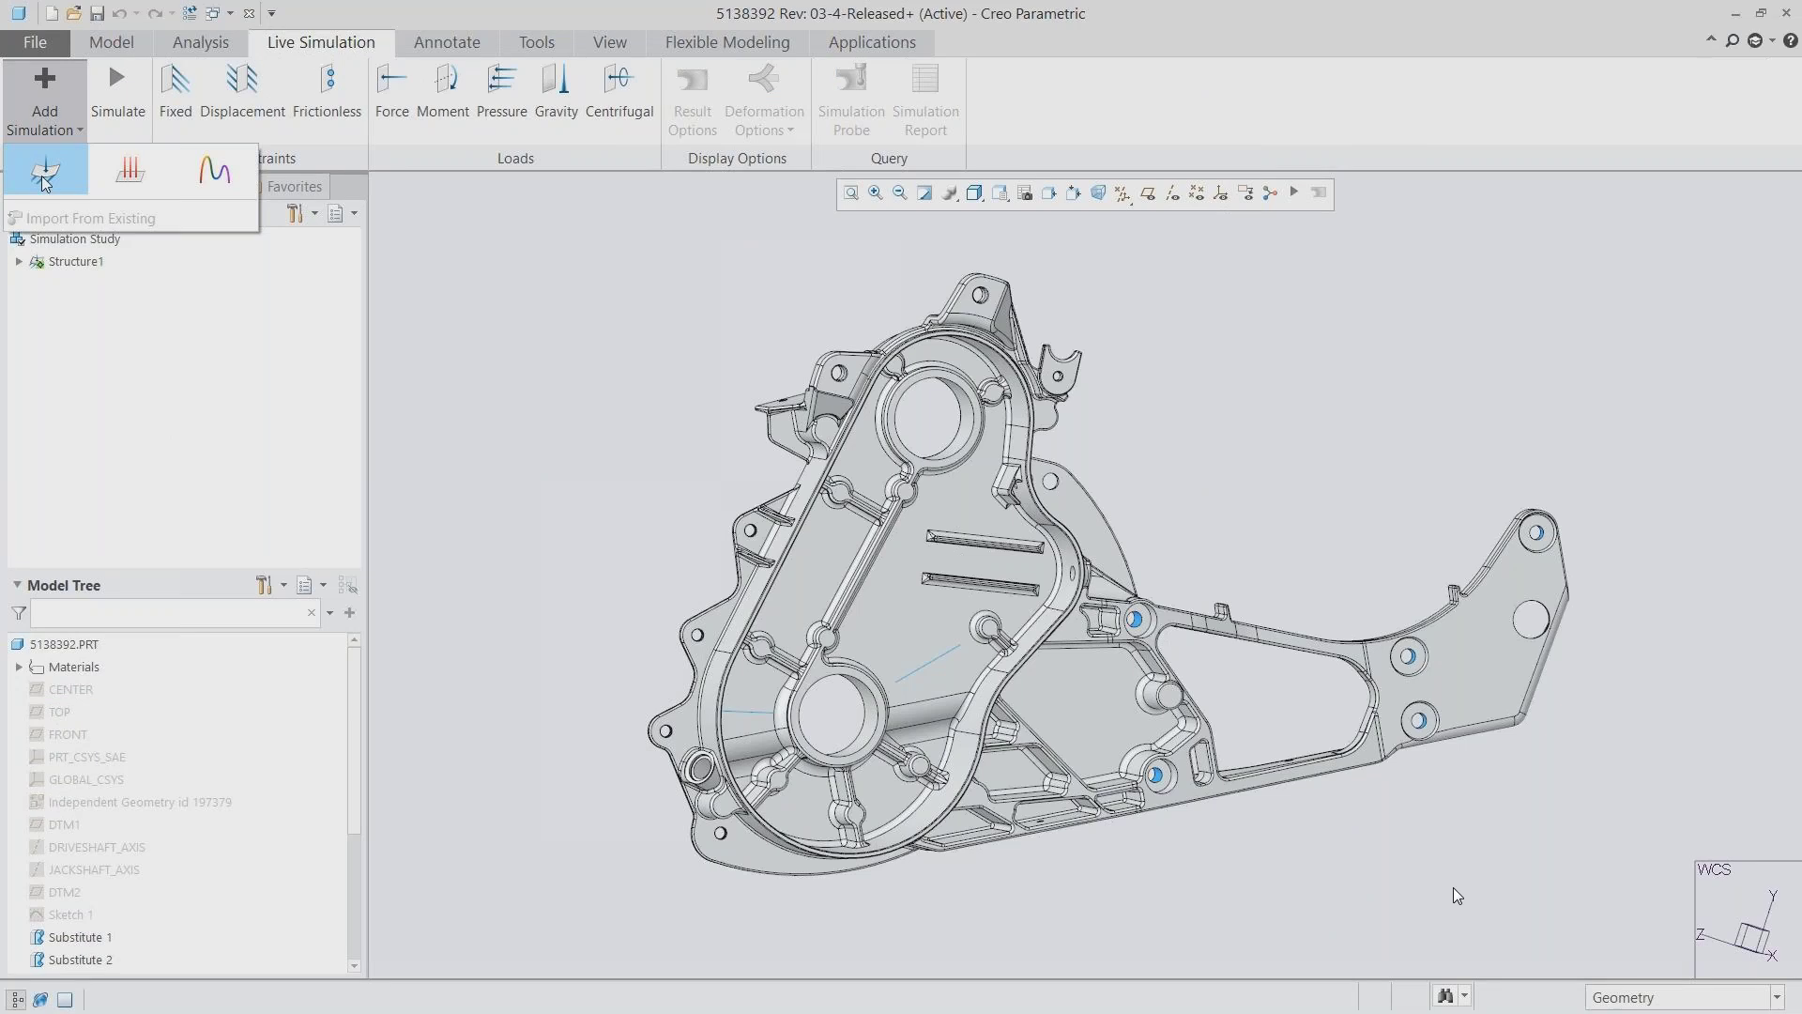
Add another structural simulation to the study and apply a fixed constraint to the inner surface of the lower large bore
{"action": "left_click", "coordinate": [44, 178]}
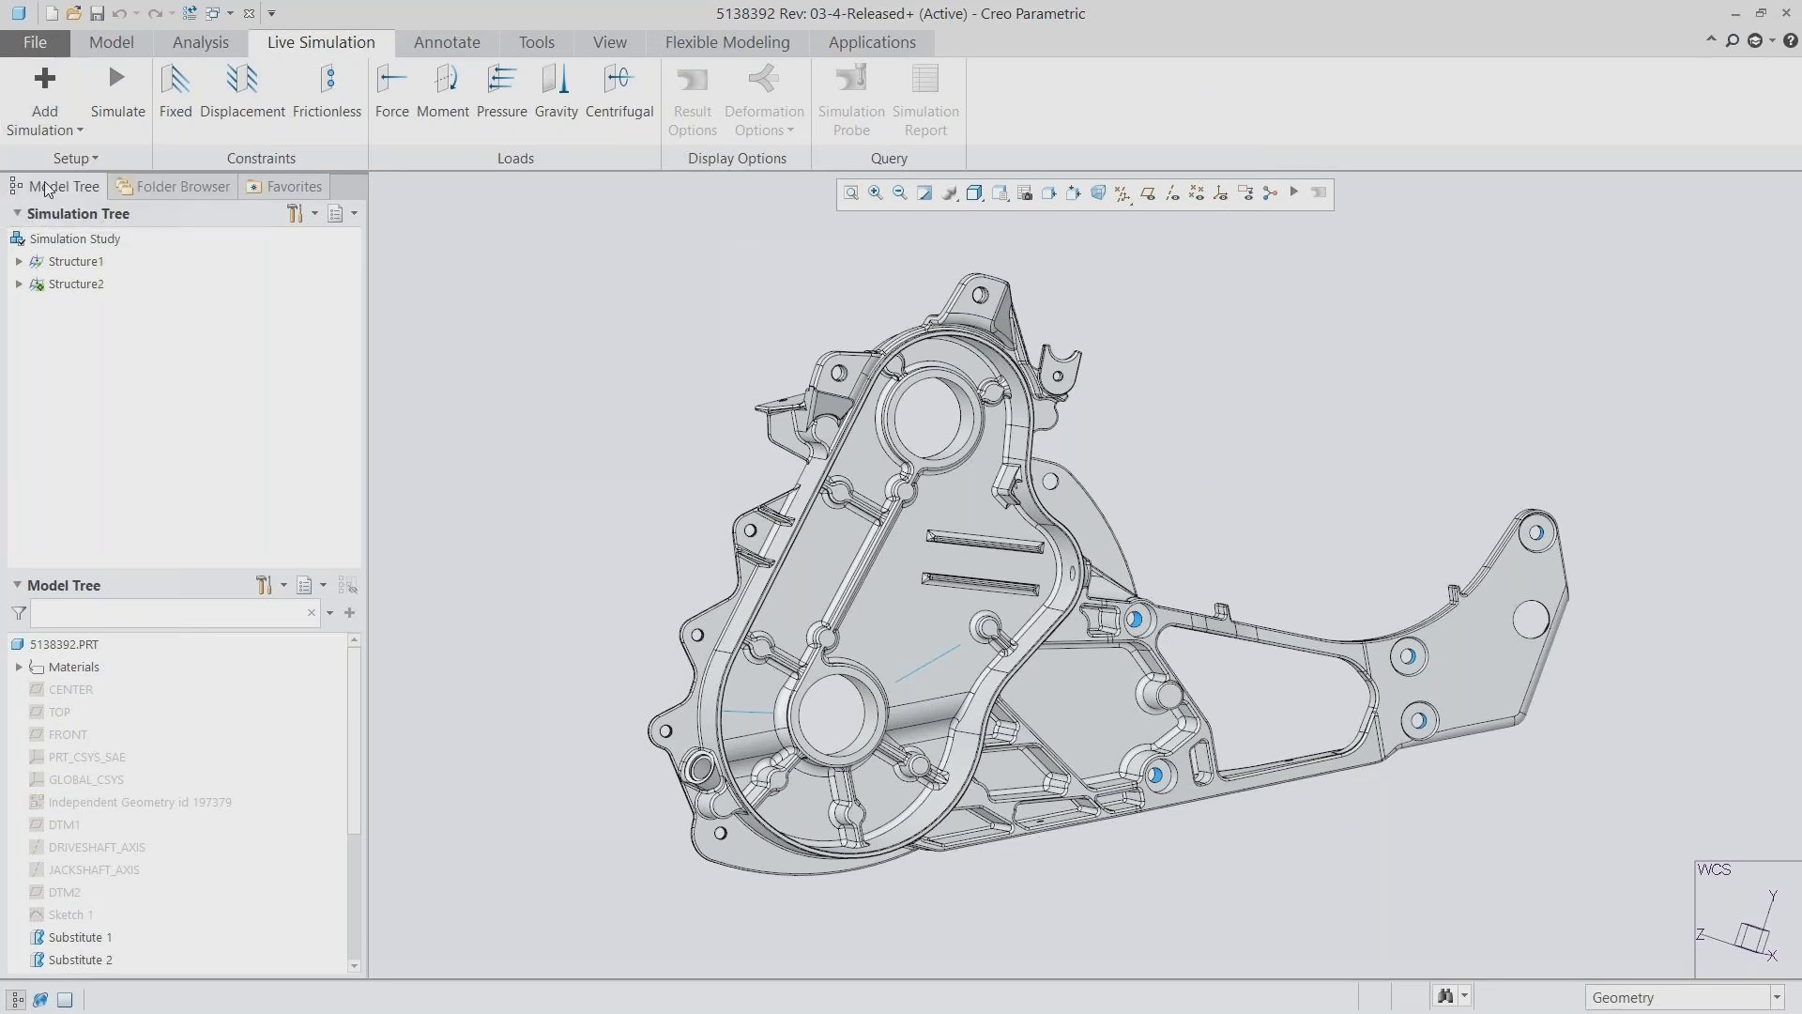
{"action": "left_click", "coordinate": [19, 285]}
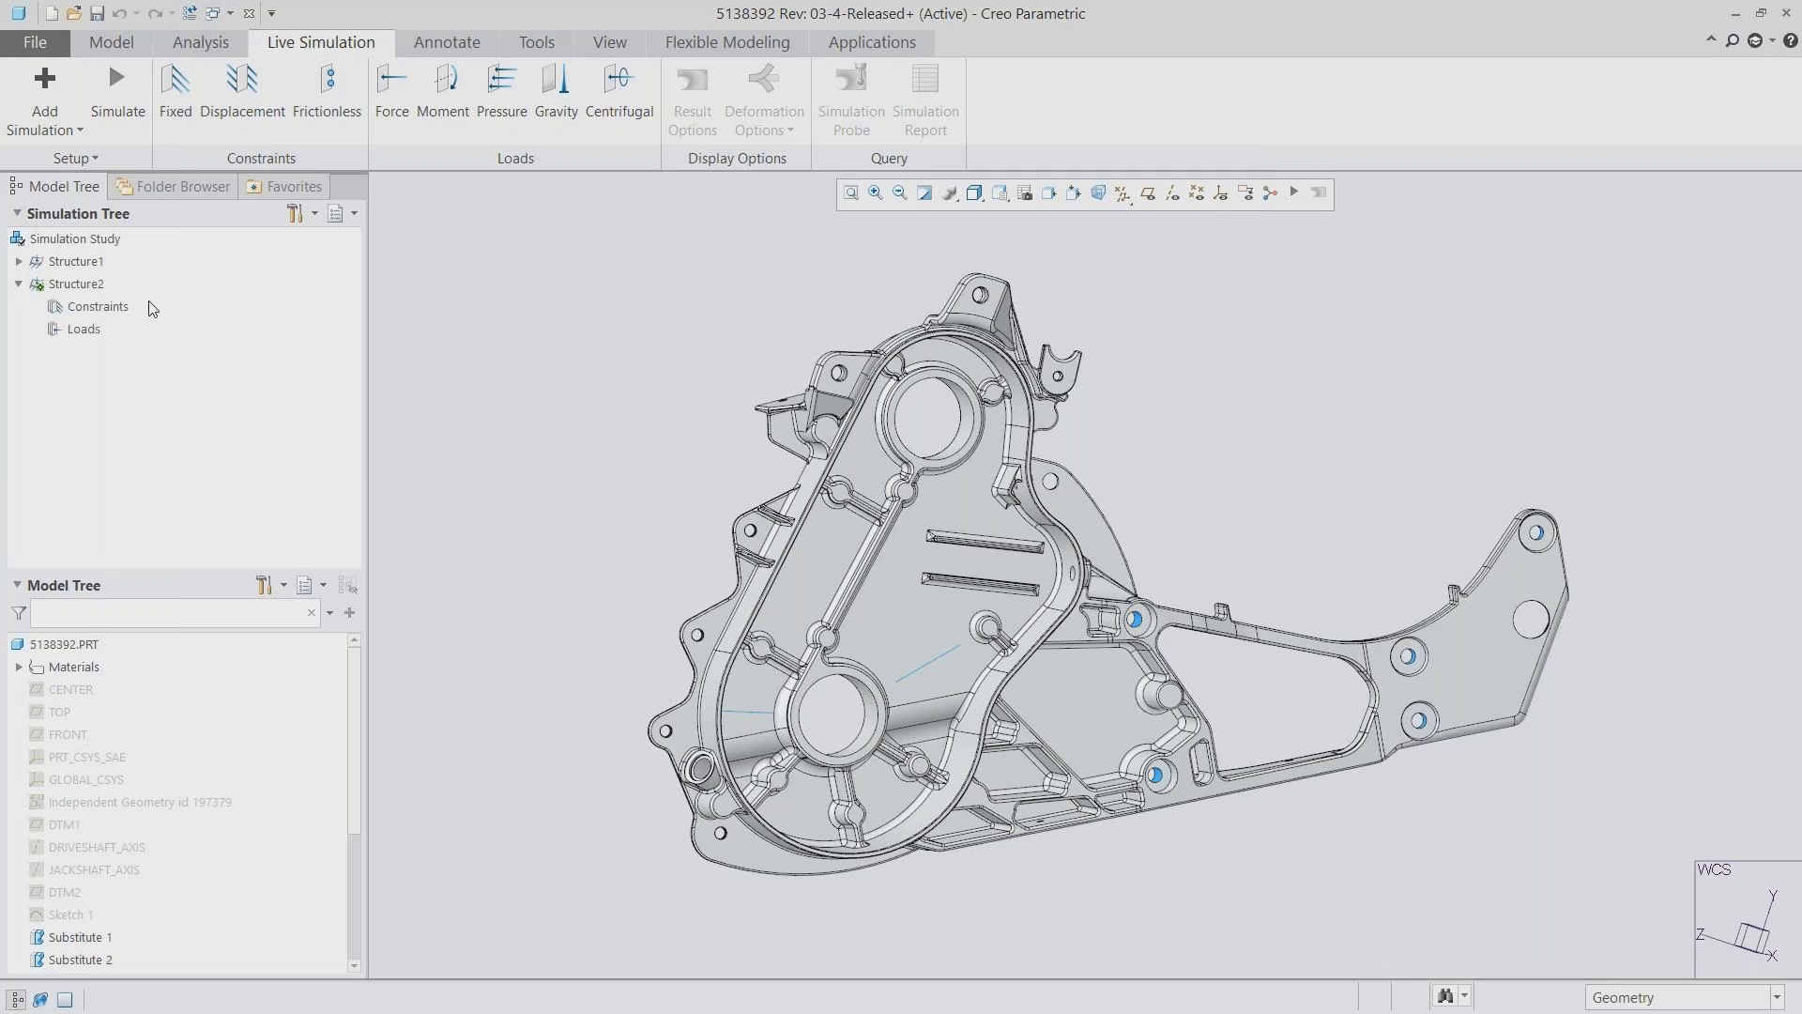
{"action": "left_click", "coordinate": [178, 94]}
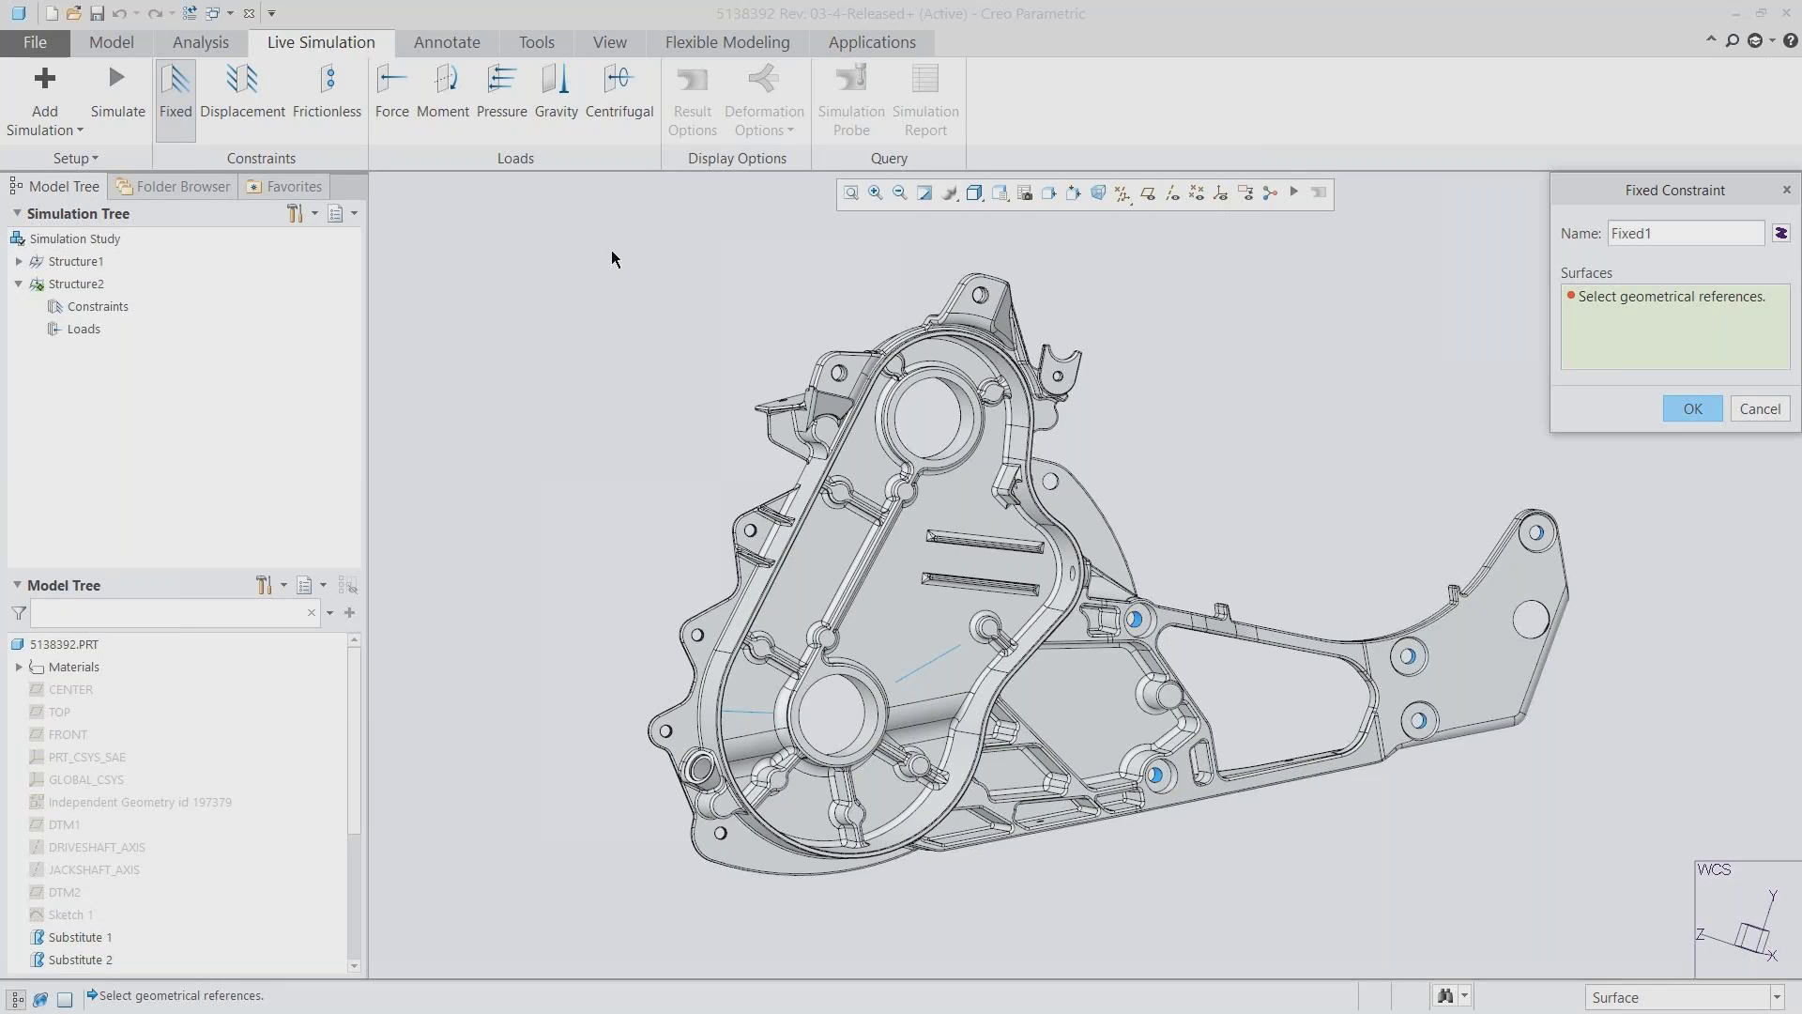
{"action": "left_click", "coordinate": [1000, 193]}
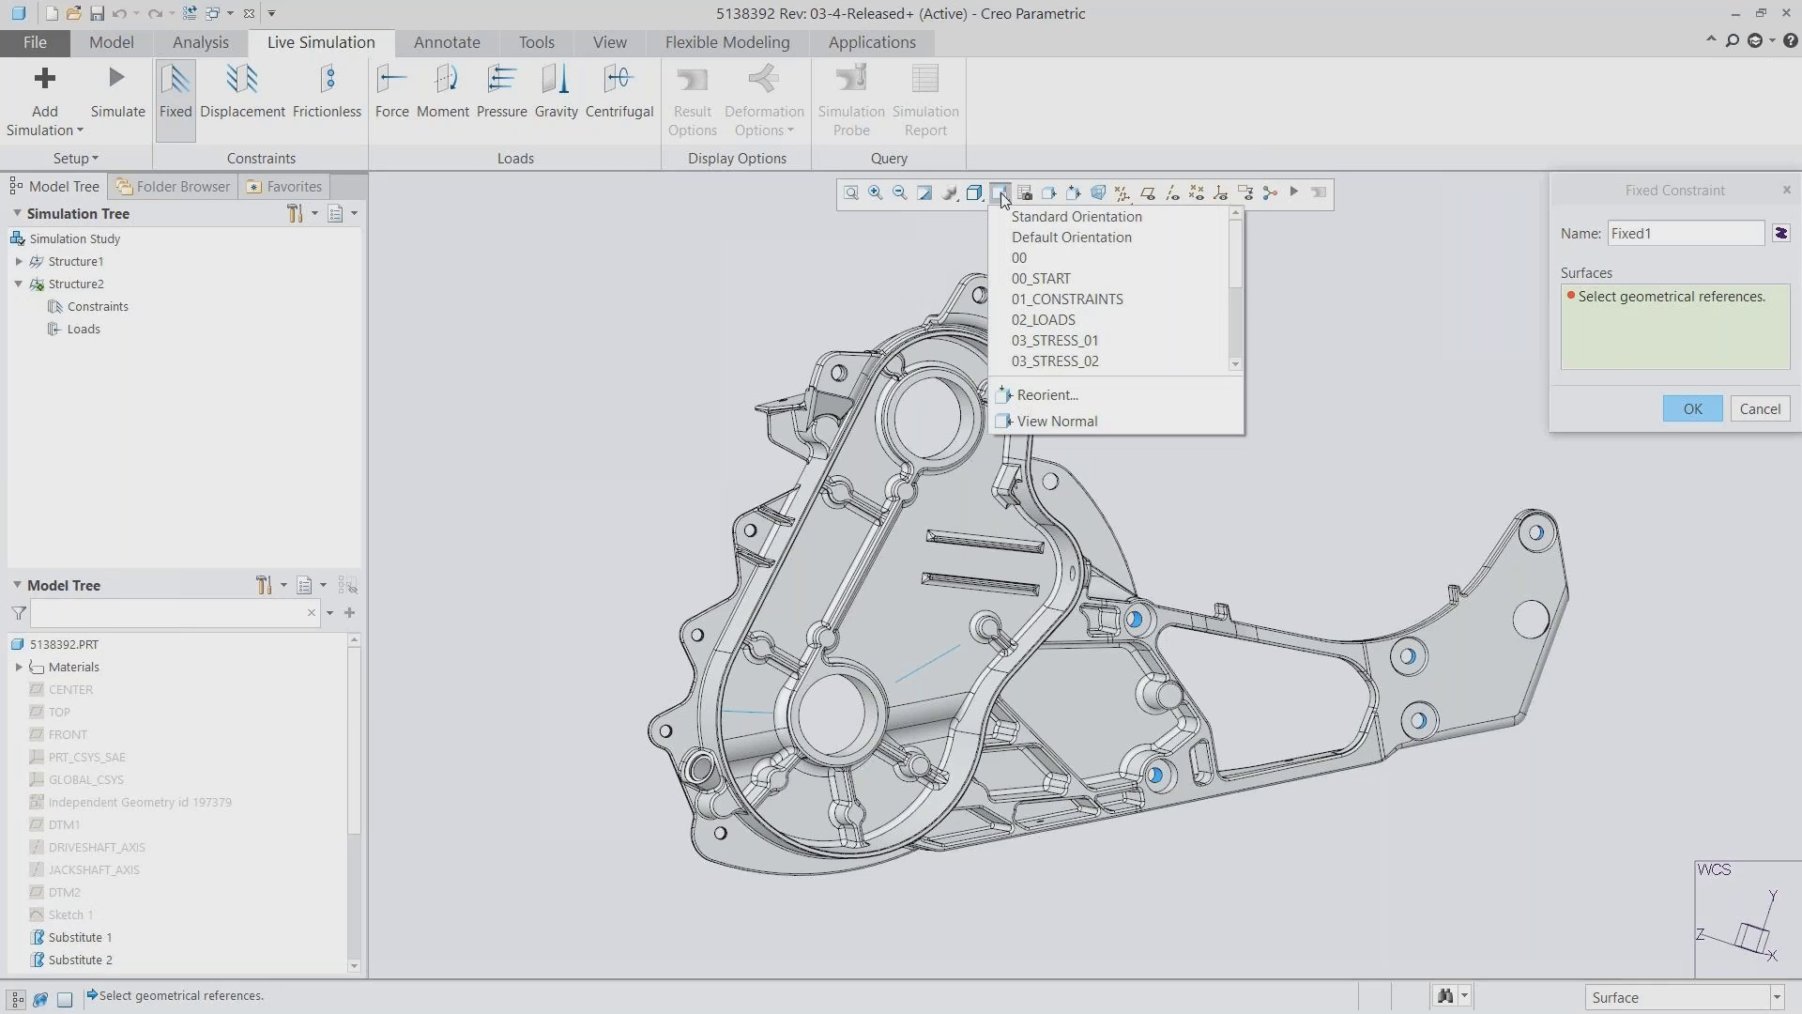
{"action": "left_click", "coordinate": [1069, 299]}
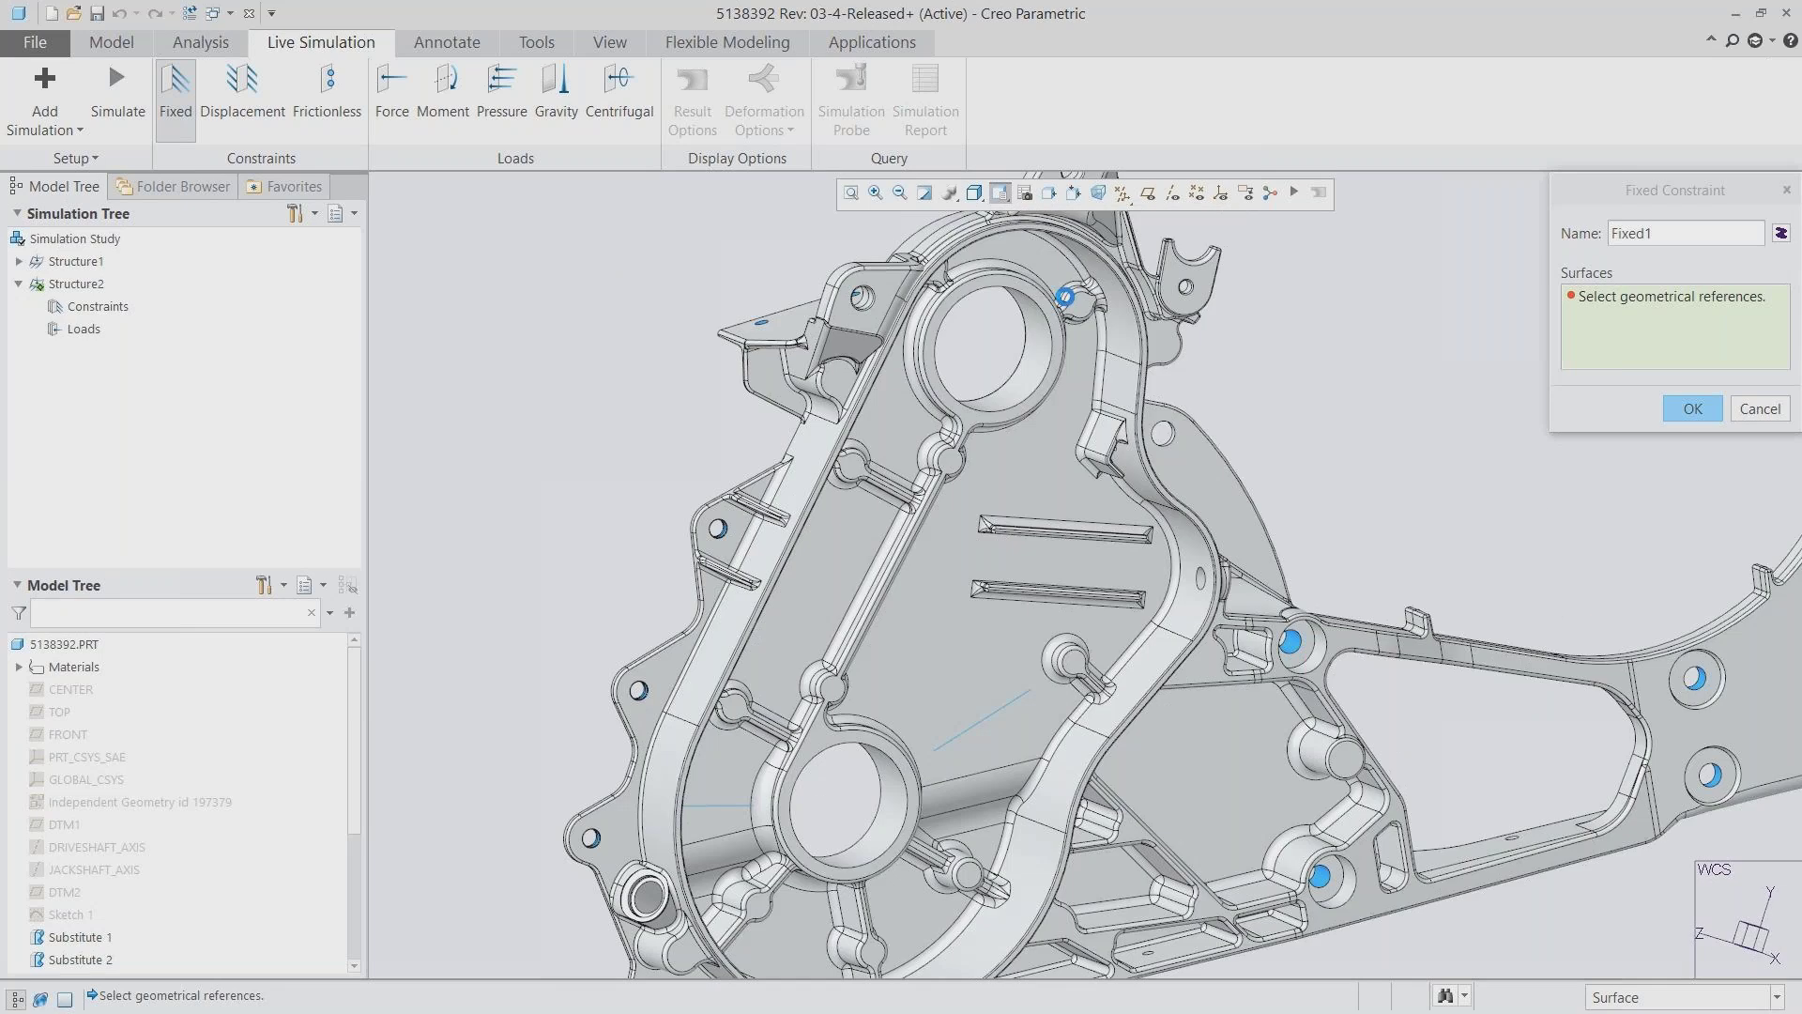
{"action": "left_click", "coordinate": [904, 832]}
{"action": "left_click", "coordinate": [1690, 412]}
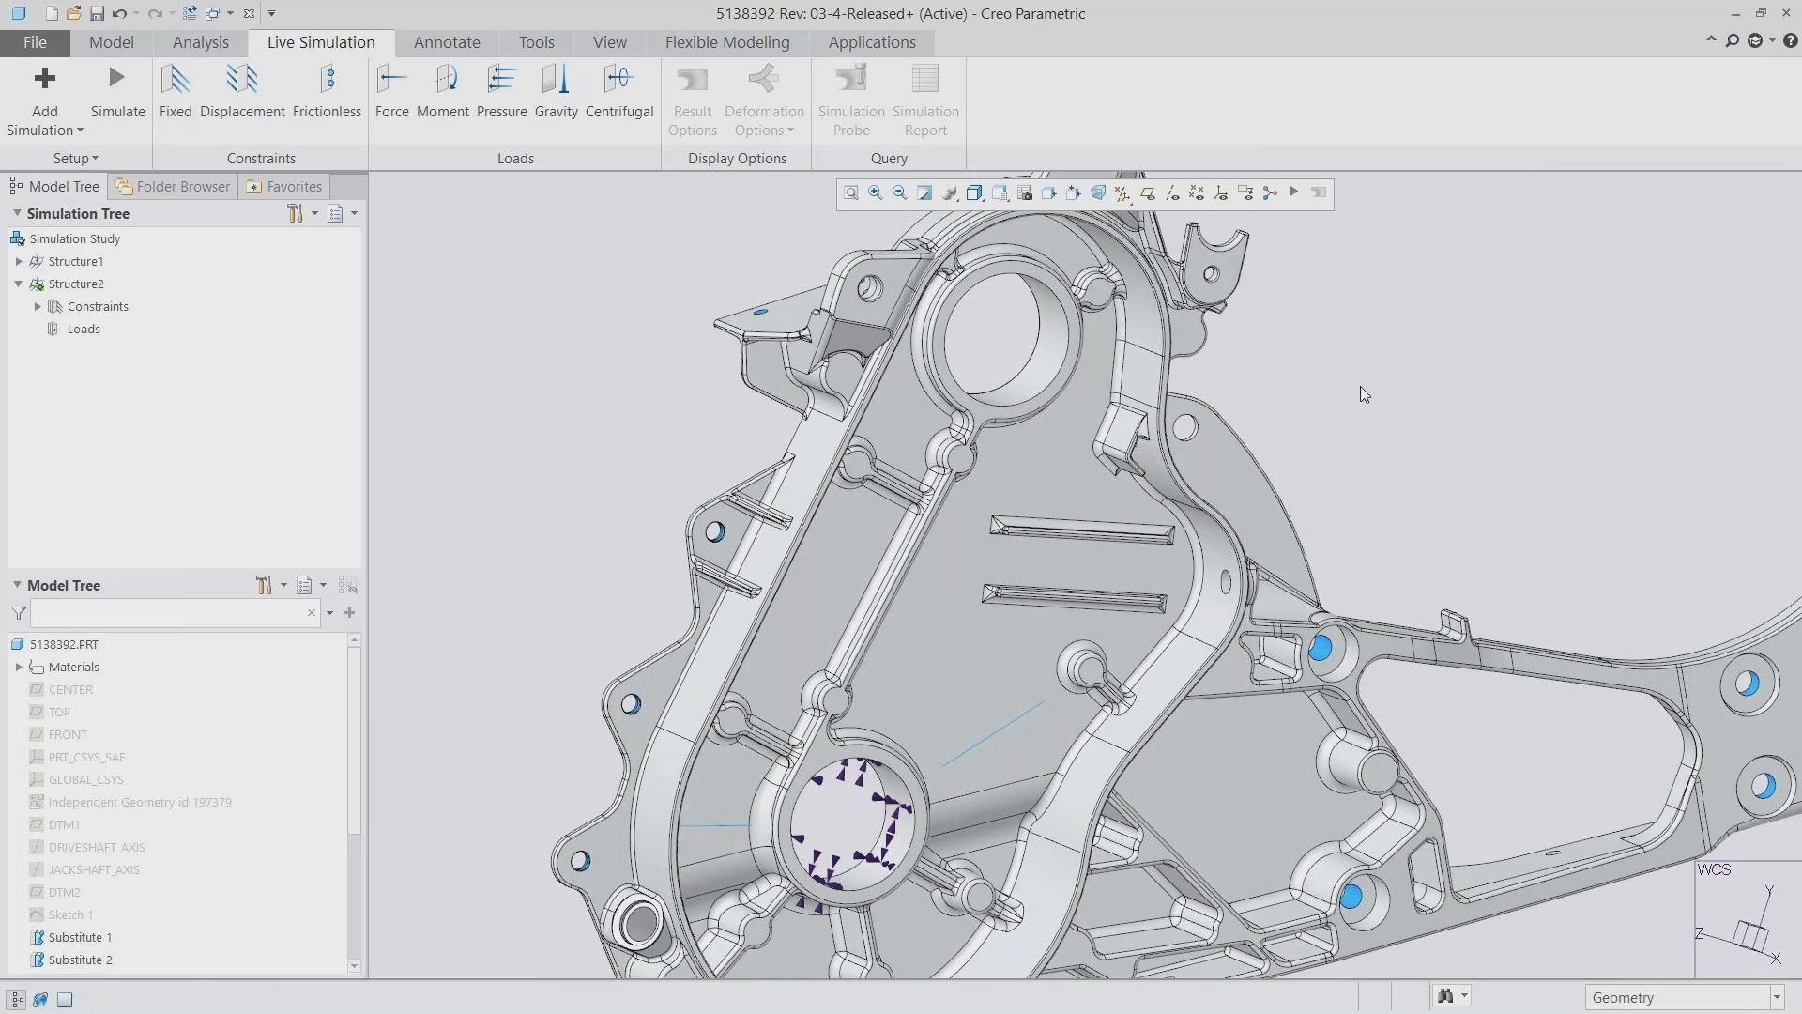
Apply a force load to the inner surface of the upper large bore with components Y -1200 and Z -600 N
{"action": "left_click", "coordinate": [393, 85]}
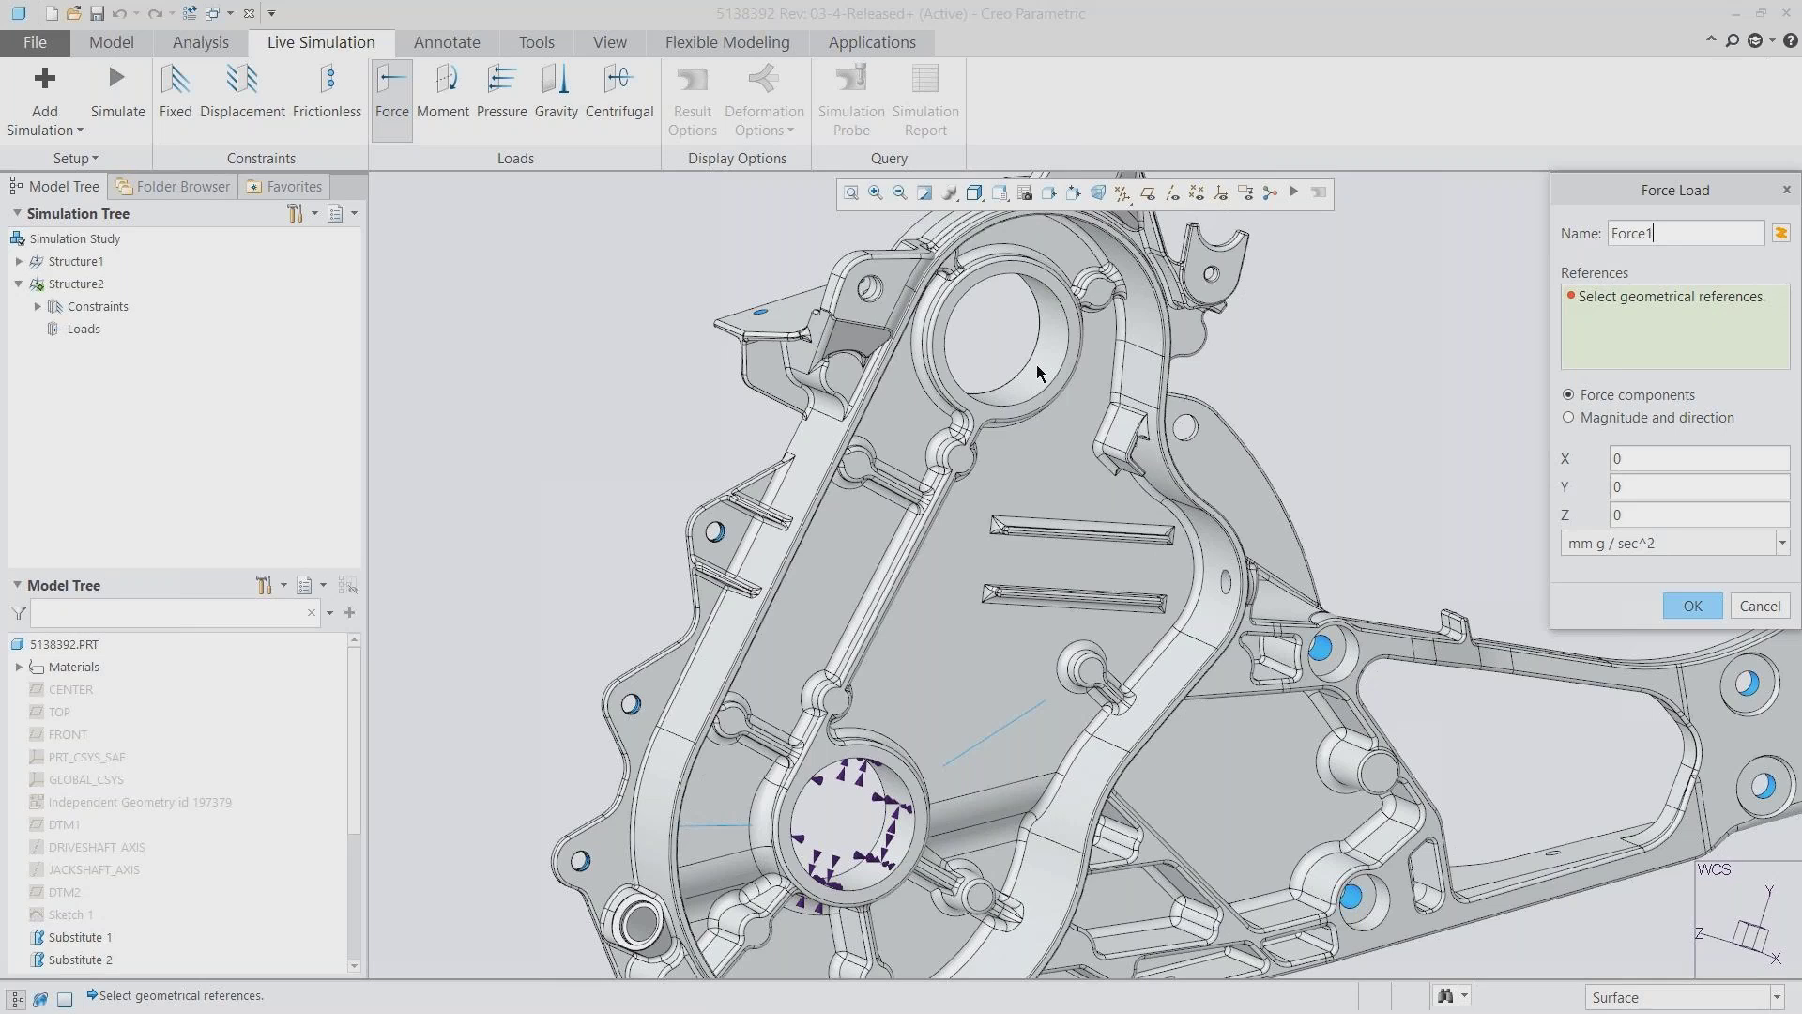
{"action": "left_click", "coordinate": [1039, 373]}
{"action": "left_click", "coordinate": [1652, 488]}
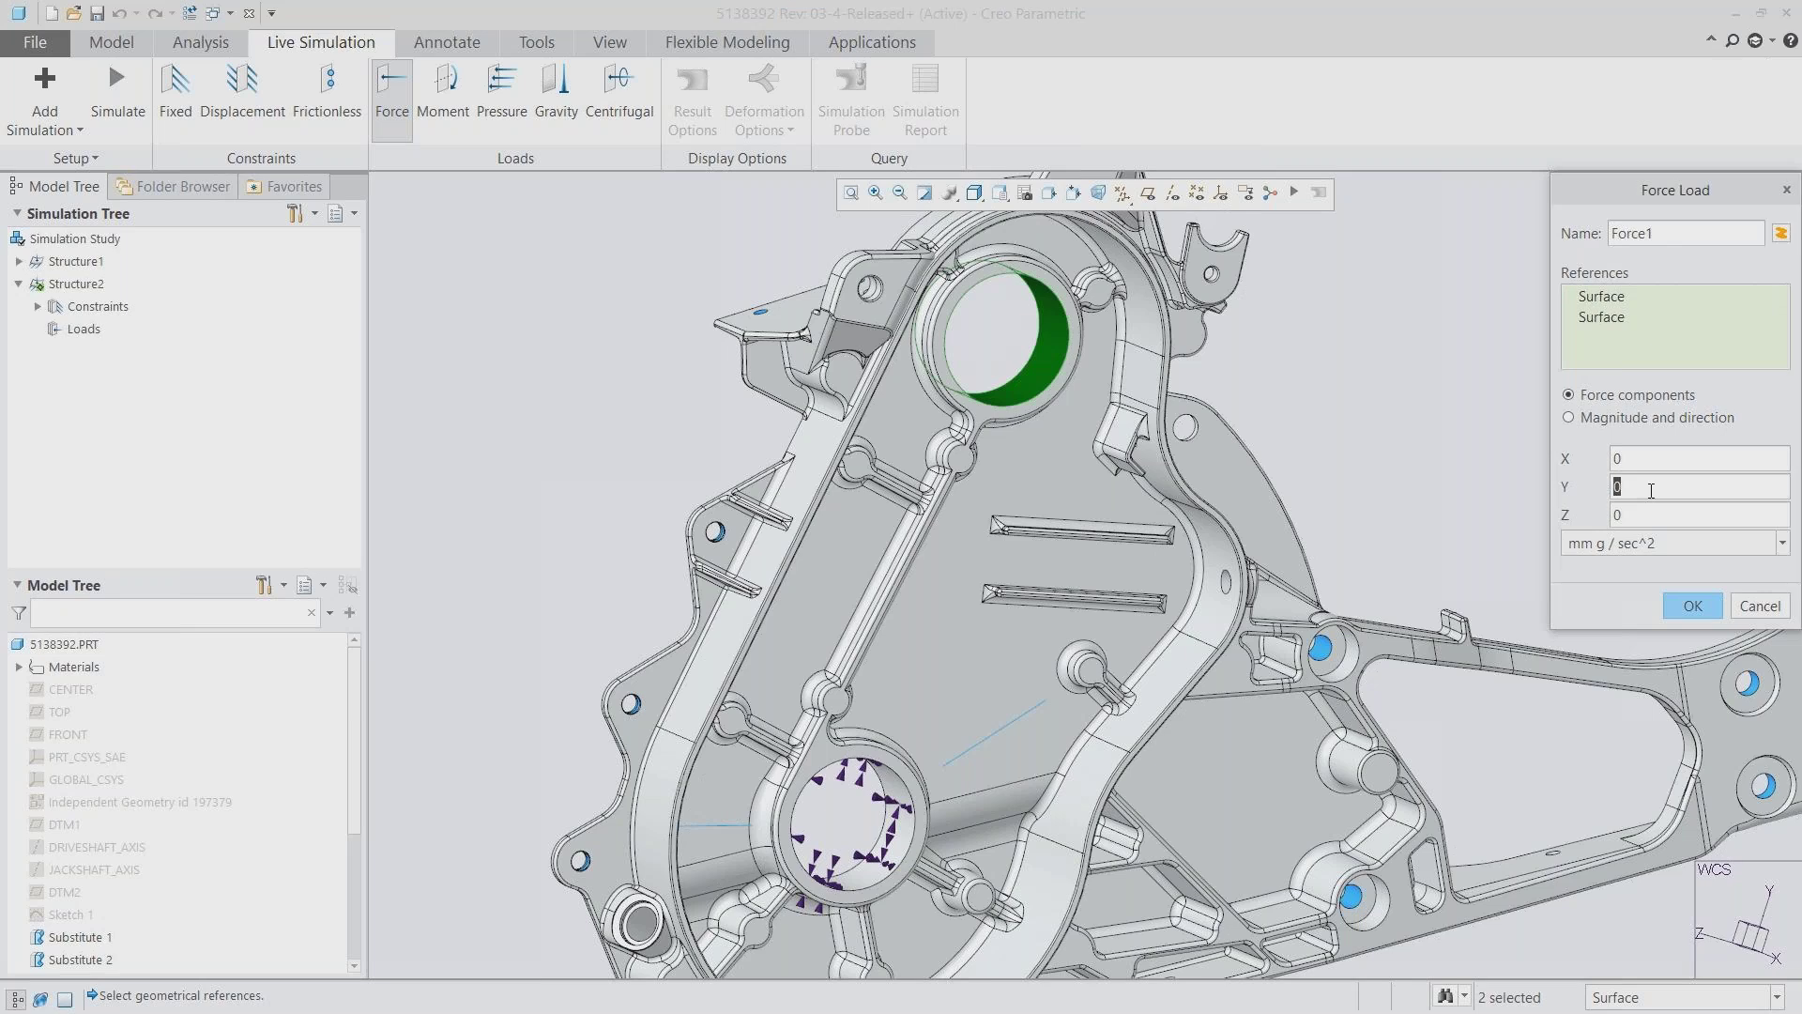
{"action": "type", "text": "-1200"}
{"action": "key", "text": "Tab"}
{"action": "type", "text": "-600"}
{"action": "left_click", "coordinate": [1658, 544]}
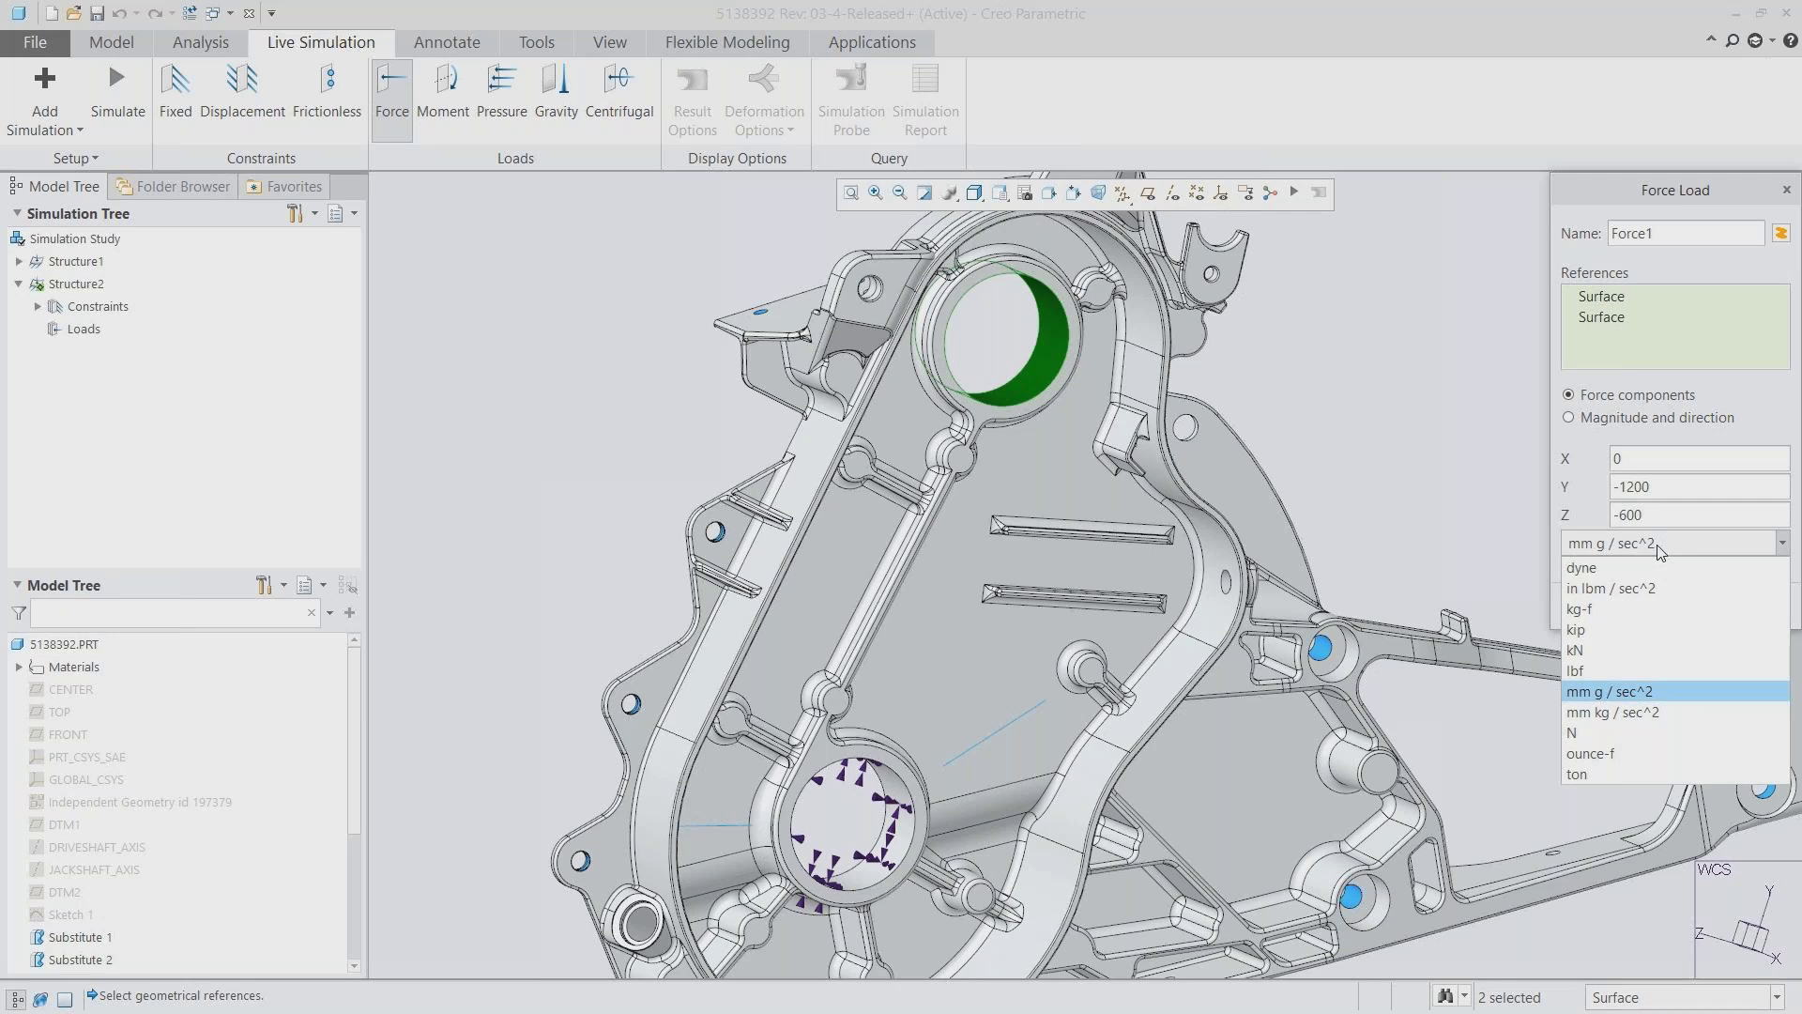
{"action": "left_click", "coordinate": [1587, 732]}
{"action": "left_click", "coordinate": [1693, 607]}
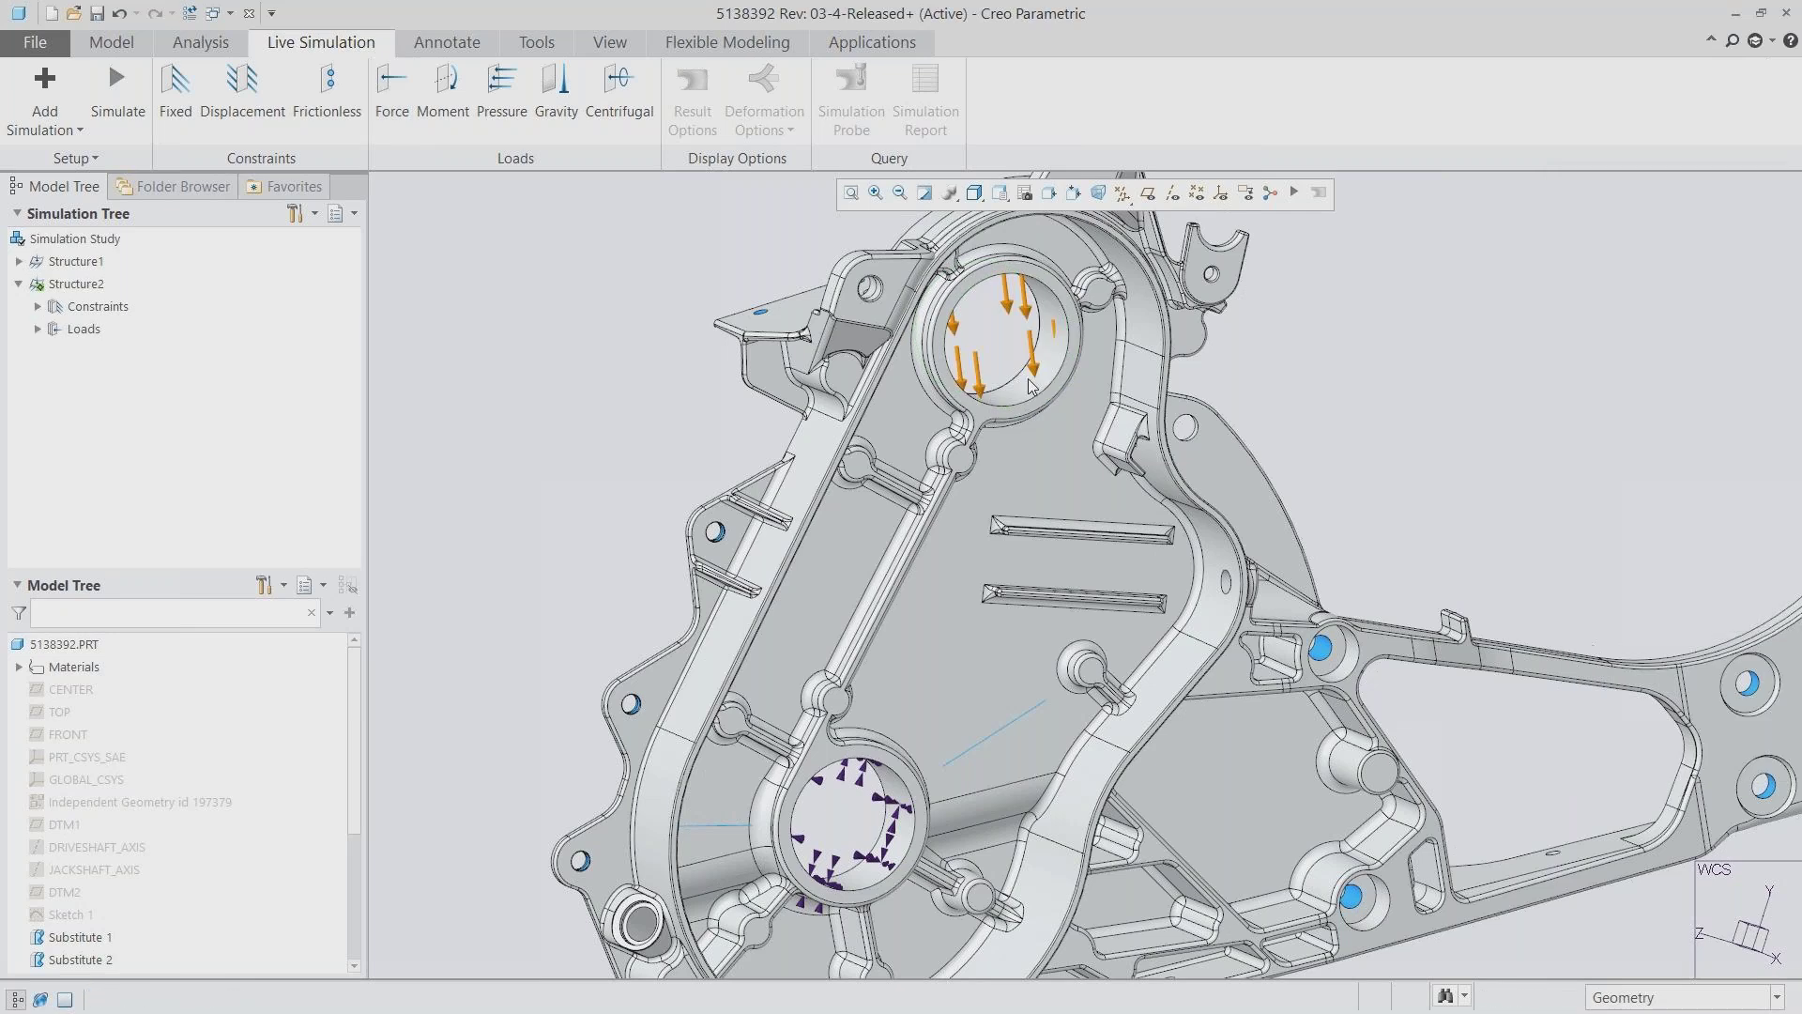
Apply a second force load with components Y -1000 and Z -500 N to the three mounting holes at the arm's end
{"action": "left_click", "coordinate": [392, 93]}
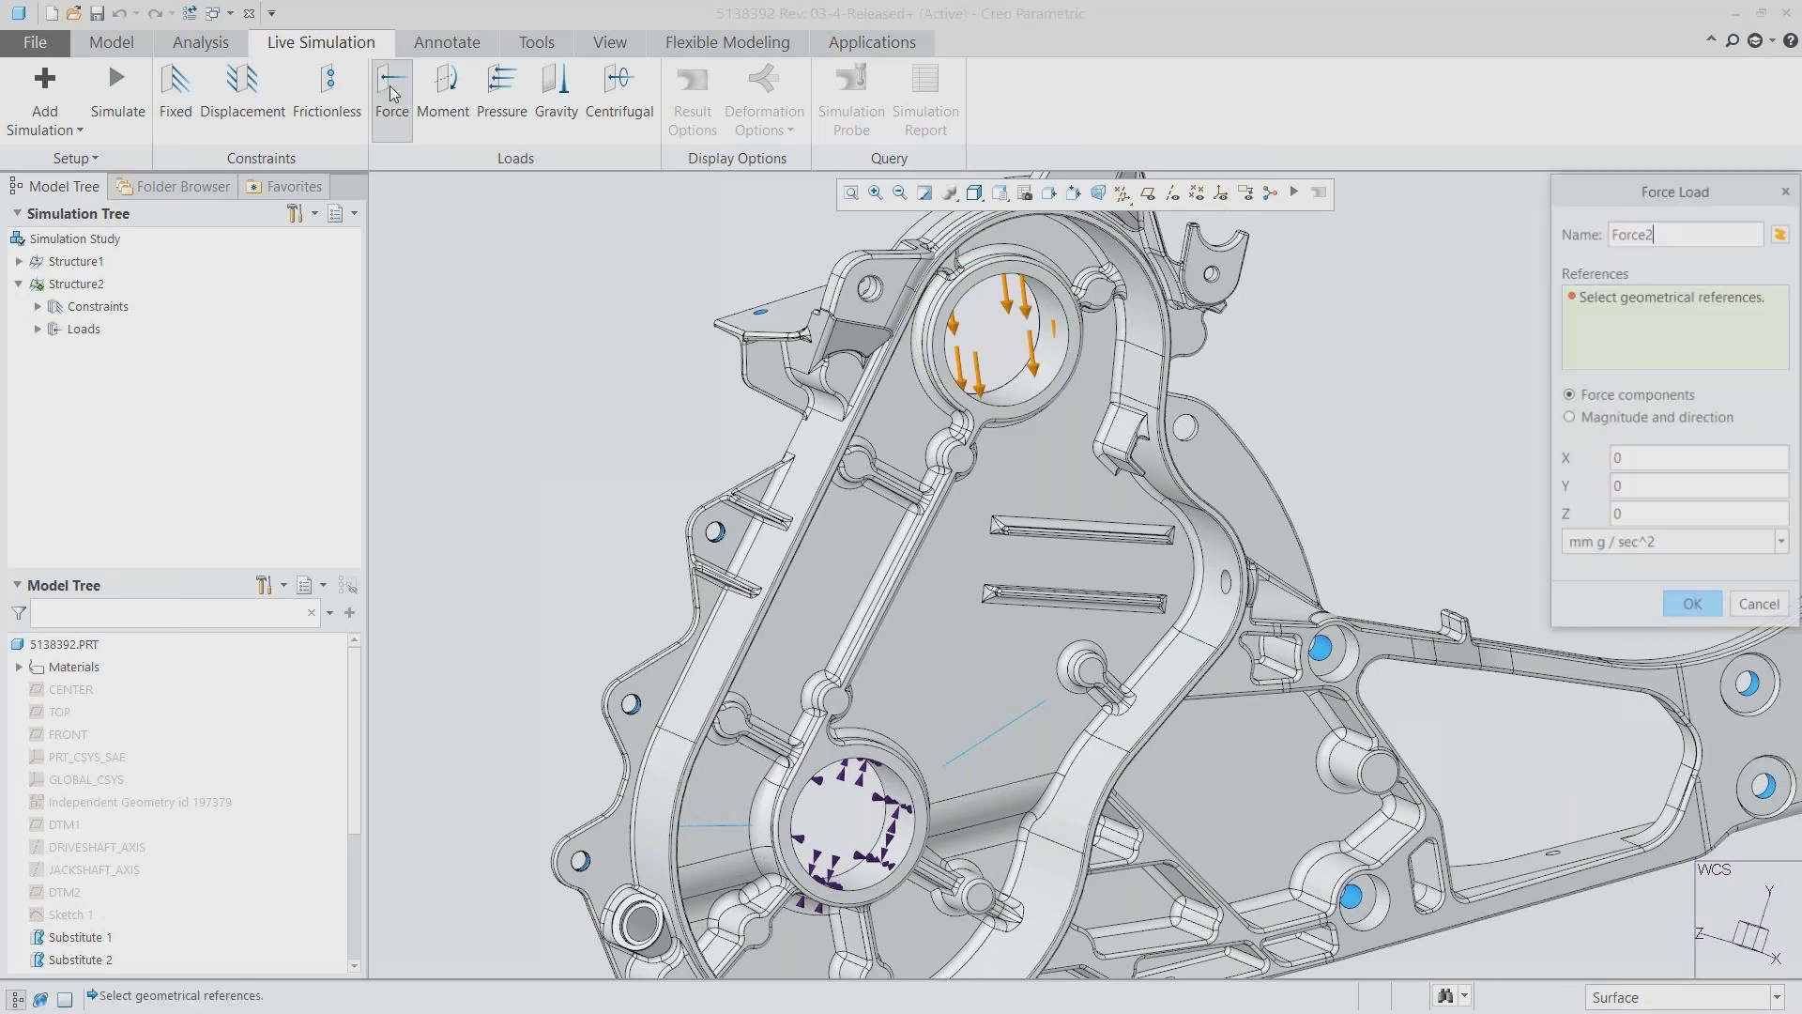
{"action": "left_click", "coordinate": [1000, 193]}
{"action": "left_click", "coordinate": [1151, 323]}
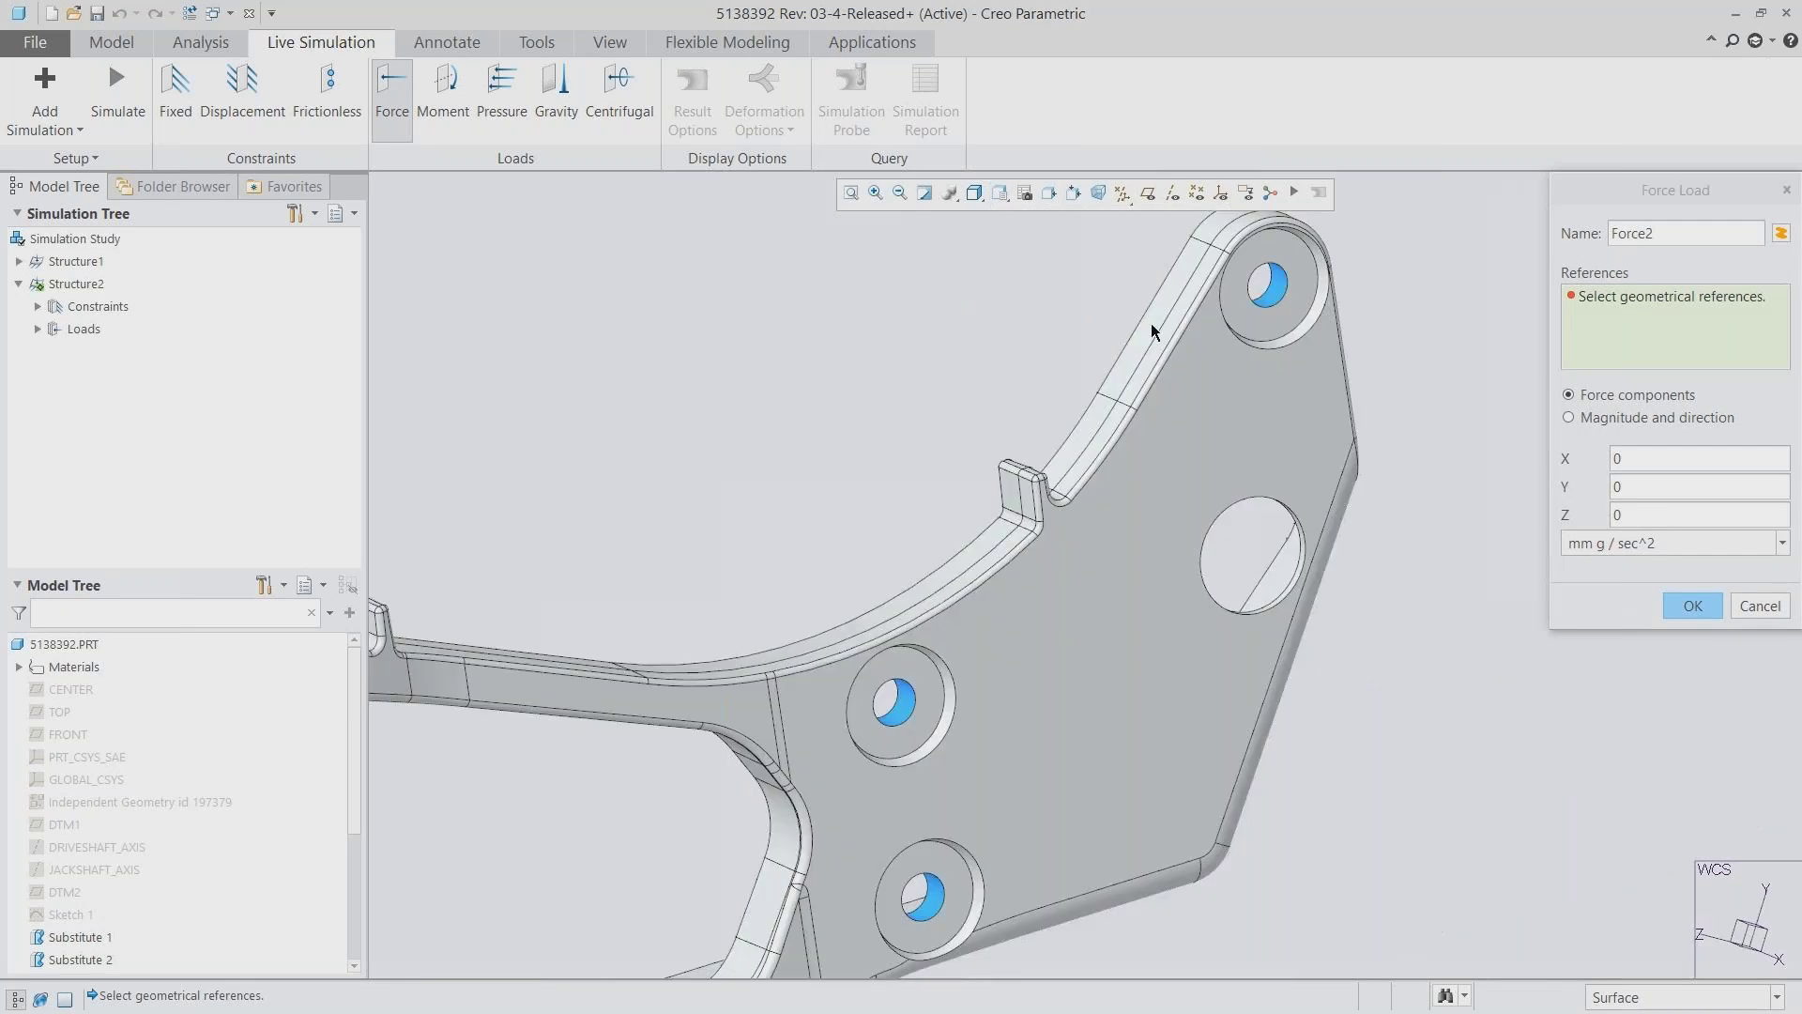
{"action": "left_click", "coordinate": [1267, 290]}
{"action": "left_click", "coordinate": [935, 731]}
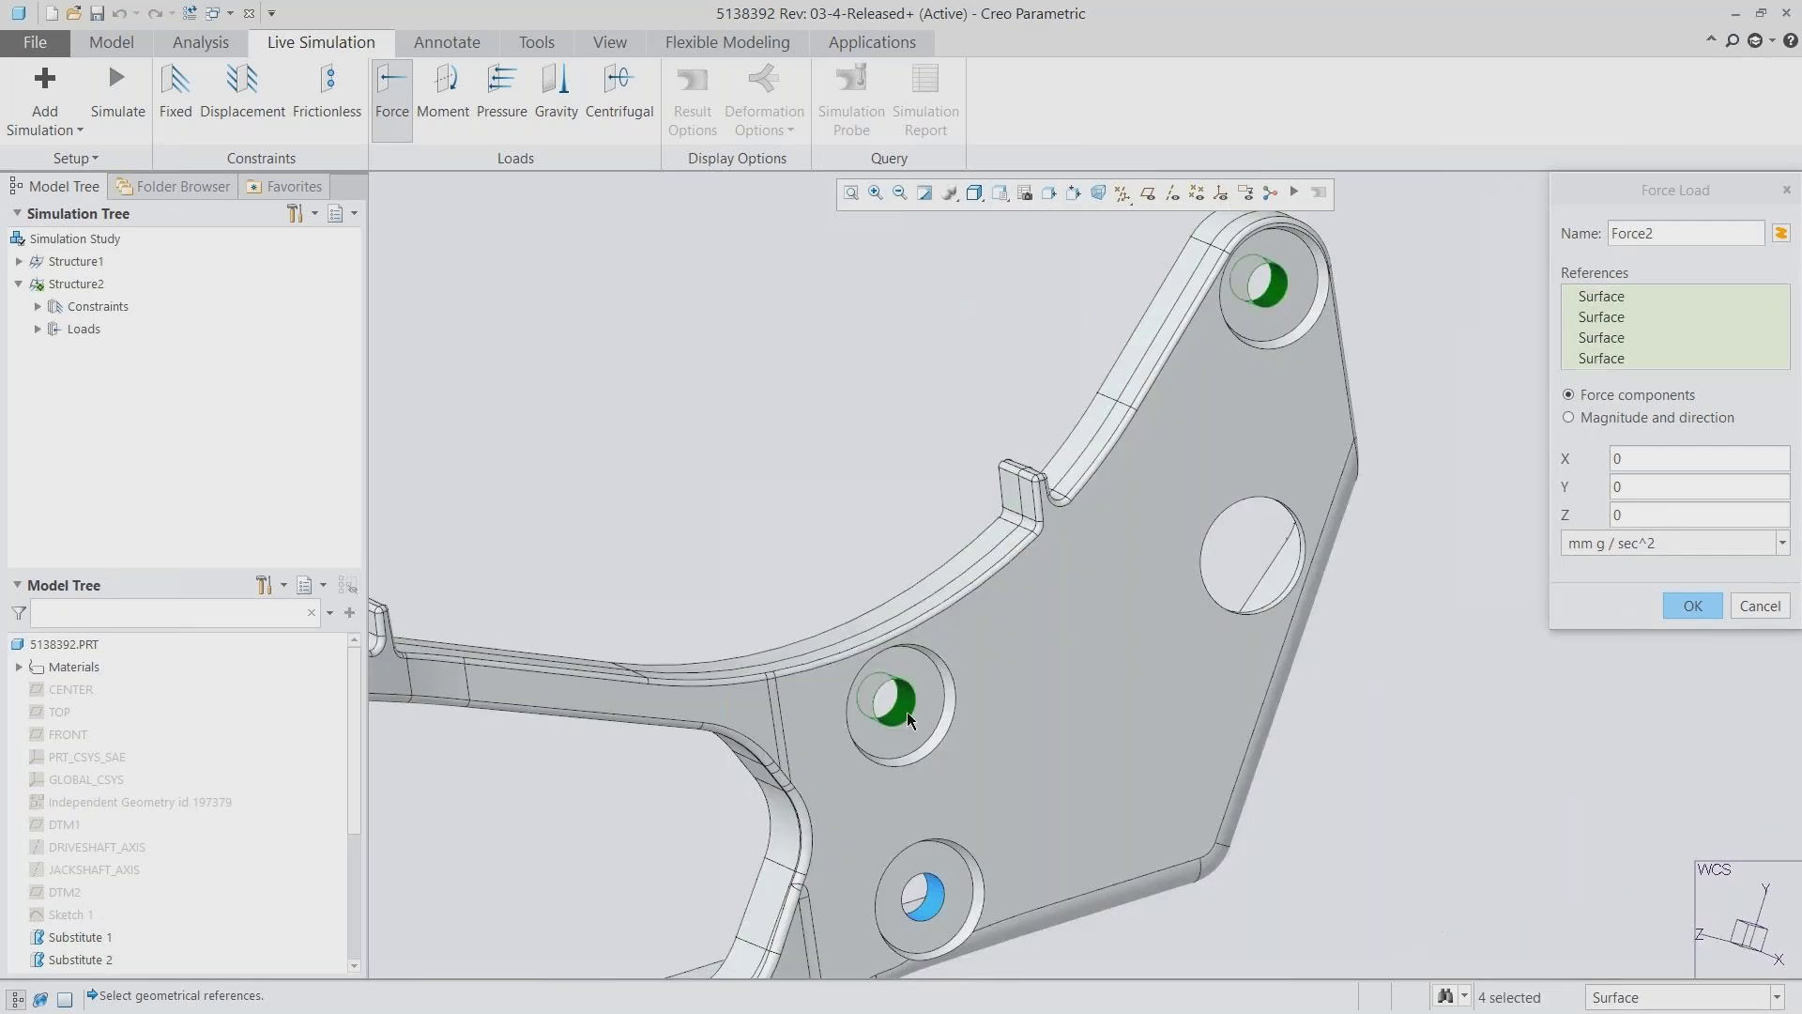
{"action": "left_click", "coordinate": [935, 893]}
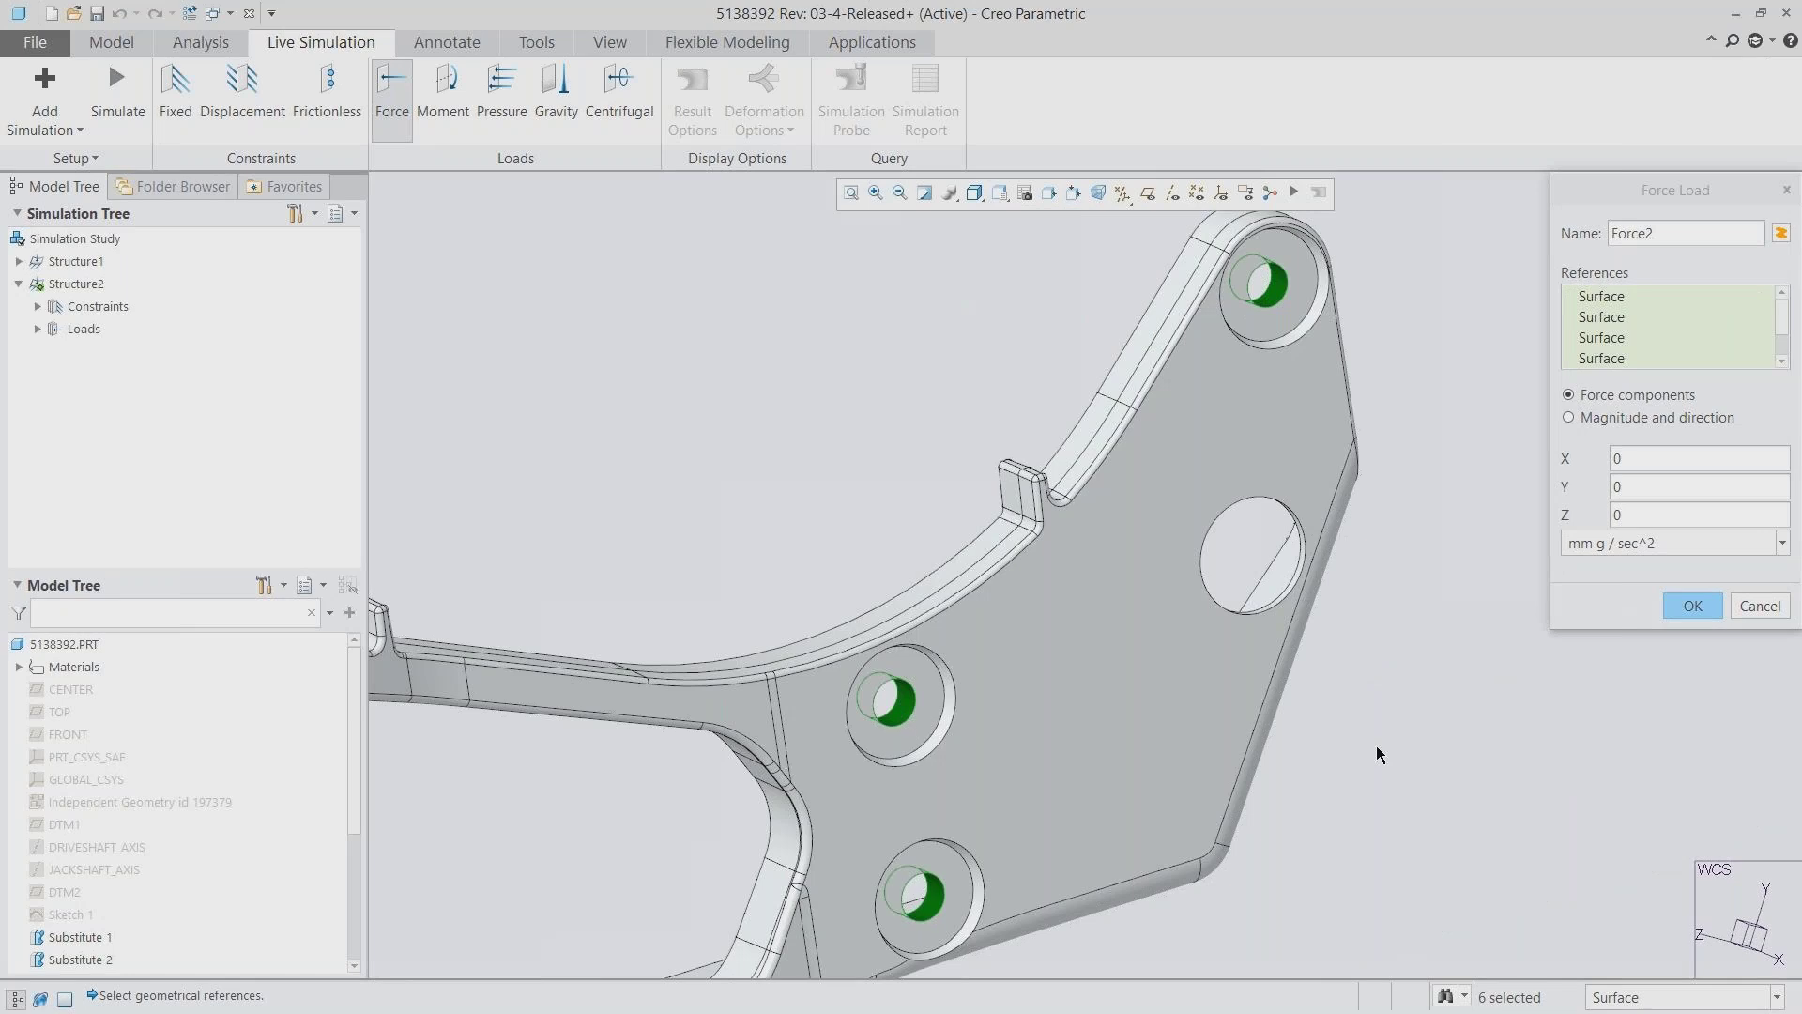
{"action": "left_click", "coordinate": [1678, 488]}
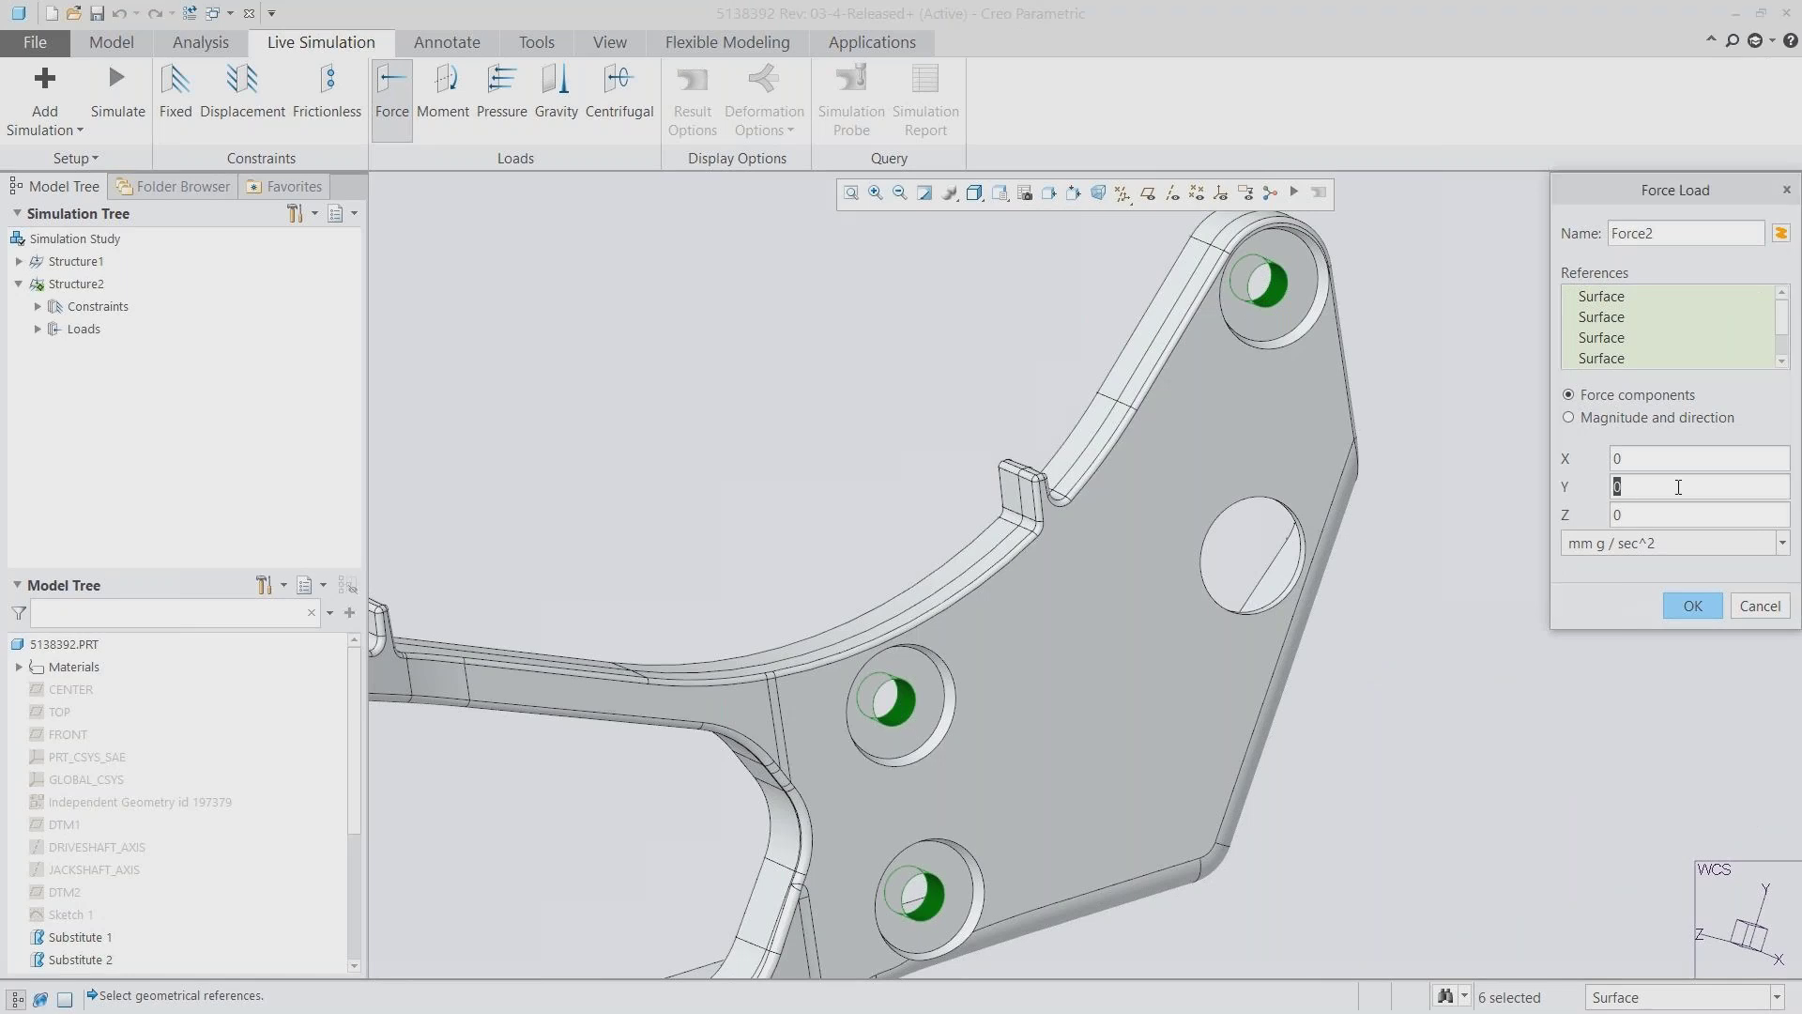
{"action": "type", "text": "-1000"}
{"action": "left_click", "coordinate": [1702, 512]}
{"action": "type", "text": "-500"}
{"action": "left_click", "coordinate": [1699, 544]}
{"action": "left_click", "coordinate": [1586, 733]}
{"action": "left_click", "coordinate": [1691, 601]}
{"action": "left_click", "coordinate": [1524, 617]}
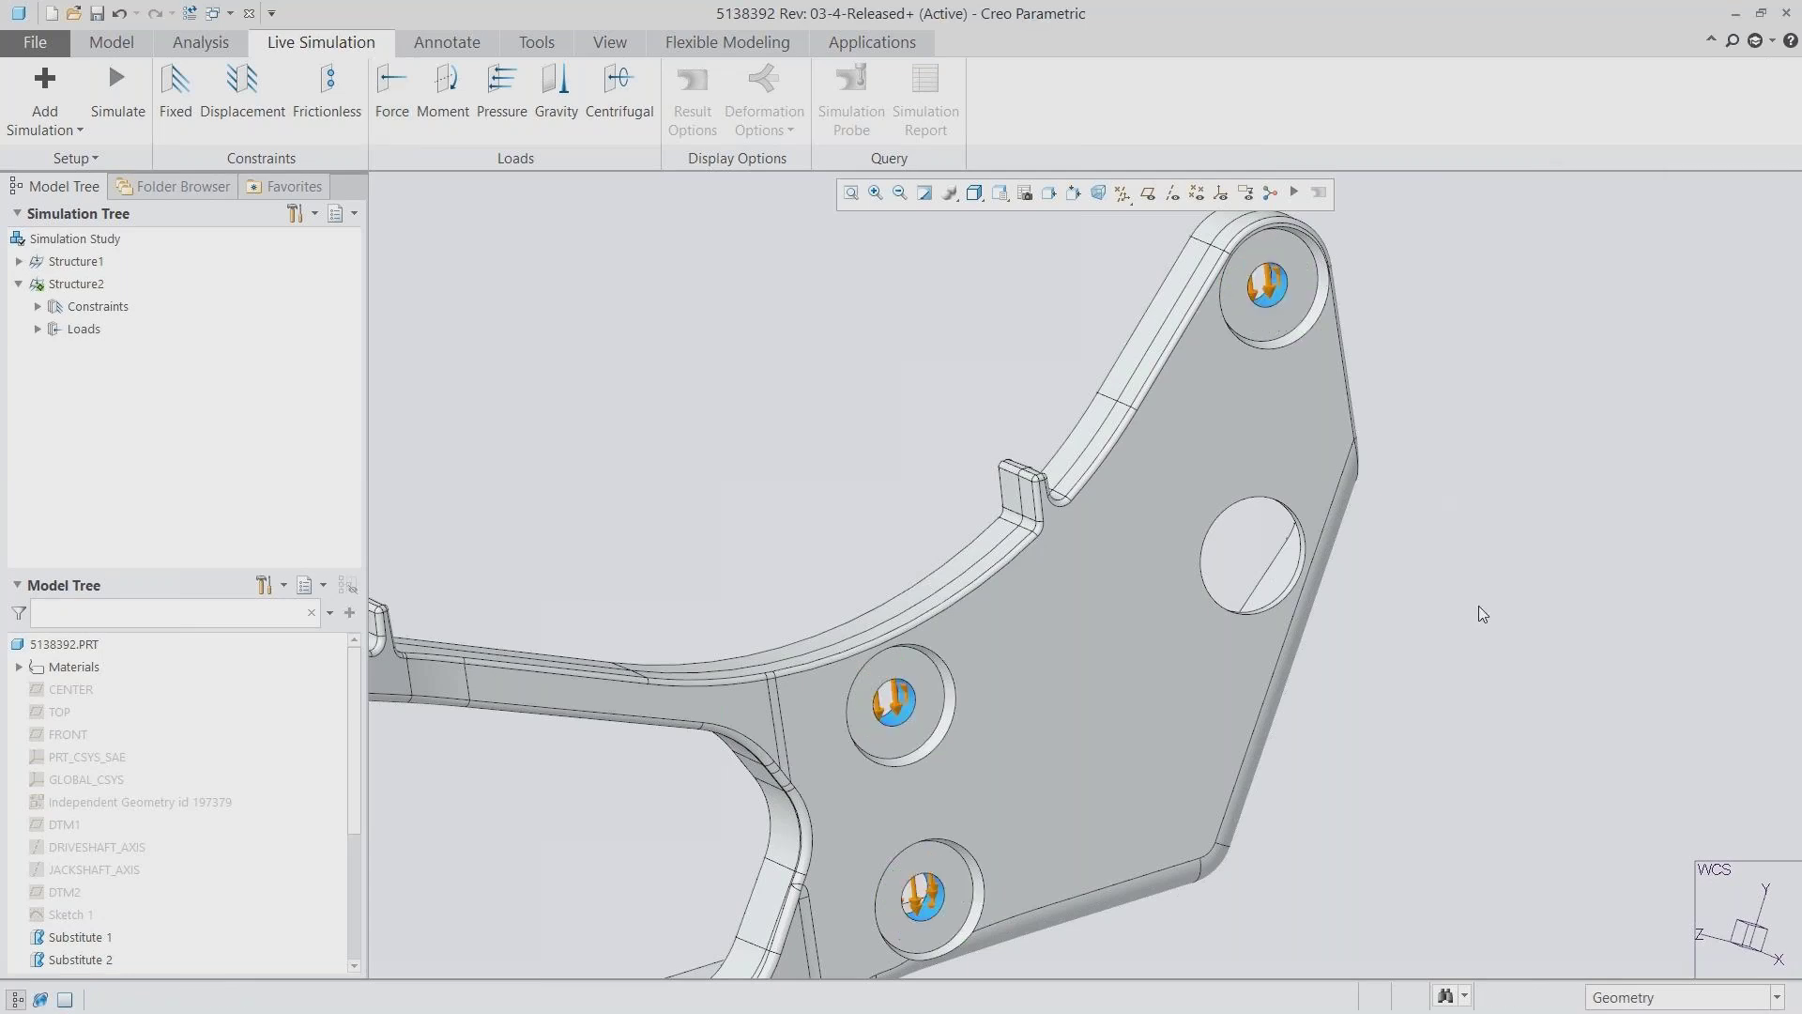
Orient the part to the saved view 03_STRESS_01 and run the live simulation
{"action": "left_click", "coordinate": [999, 194]}
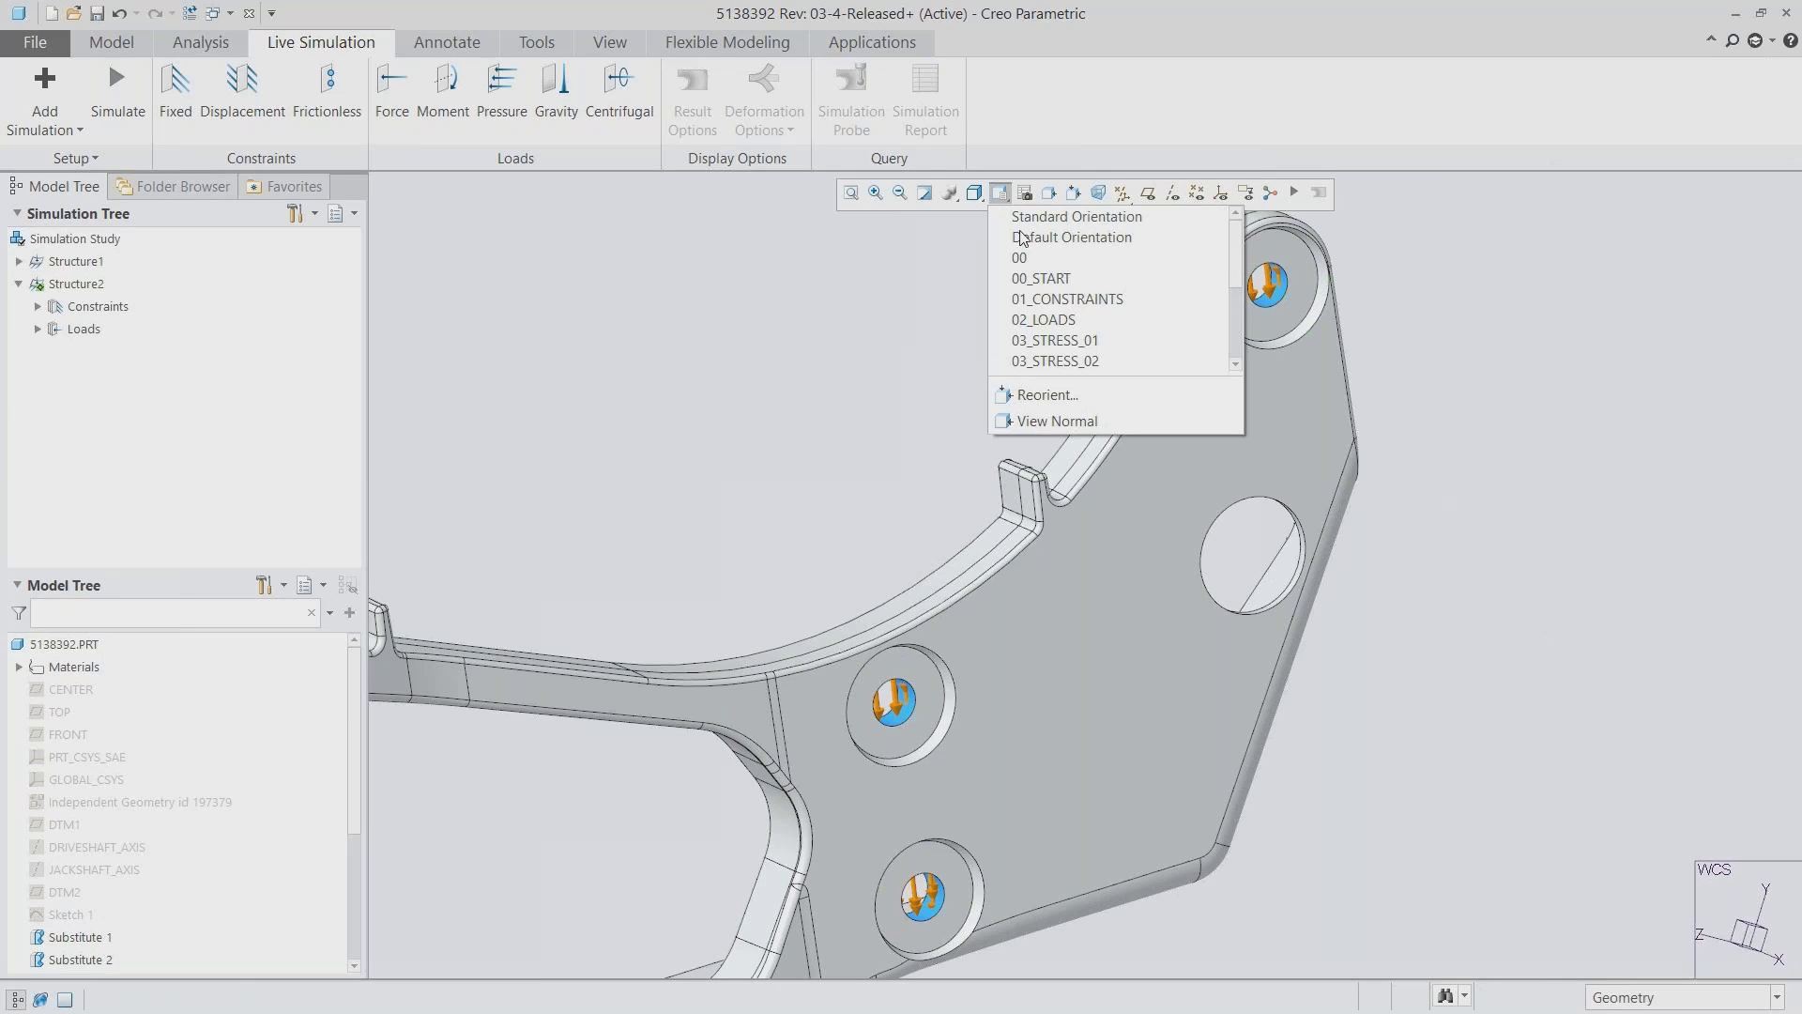
{"action": "left_click", "coordinate": [1065, 341]}
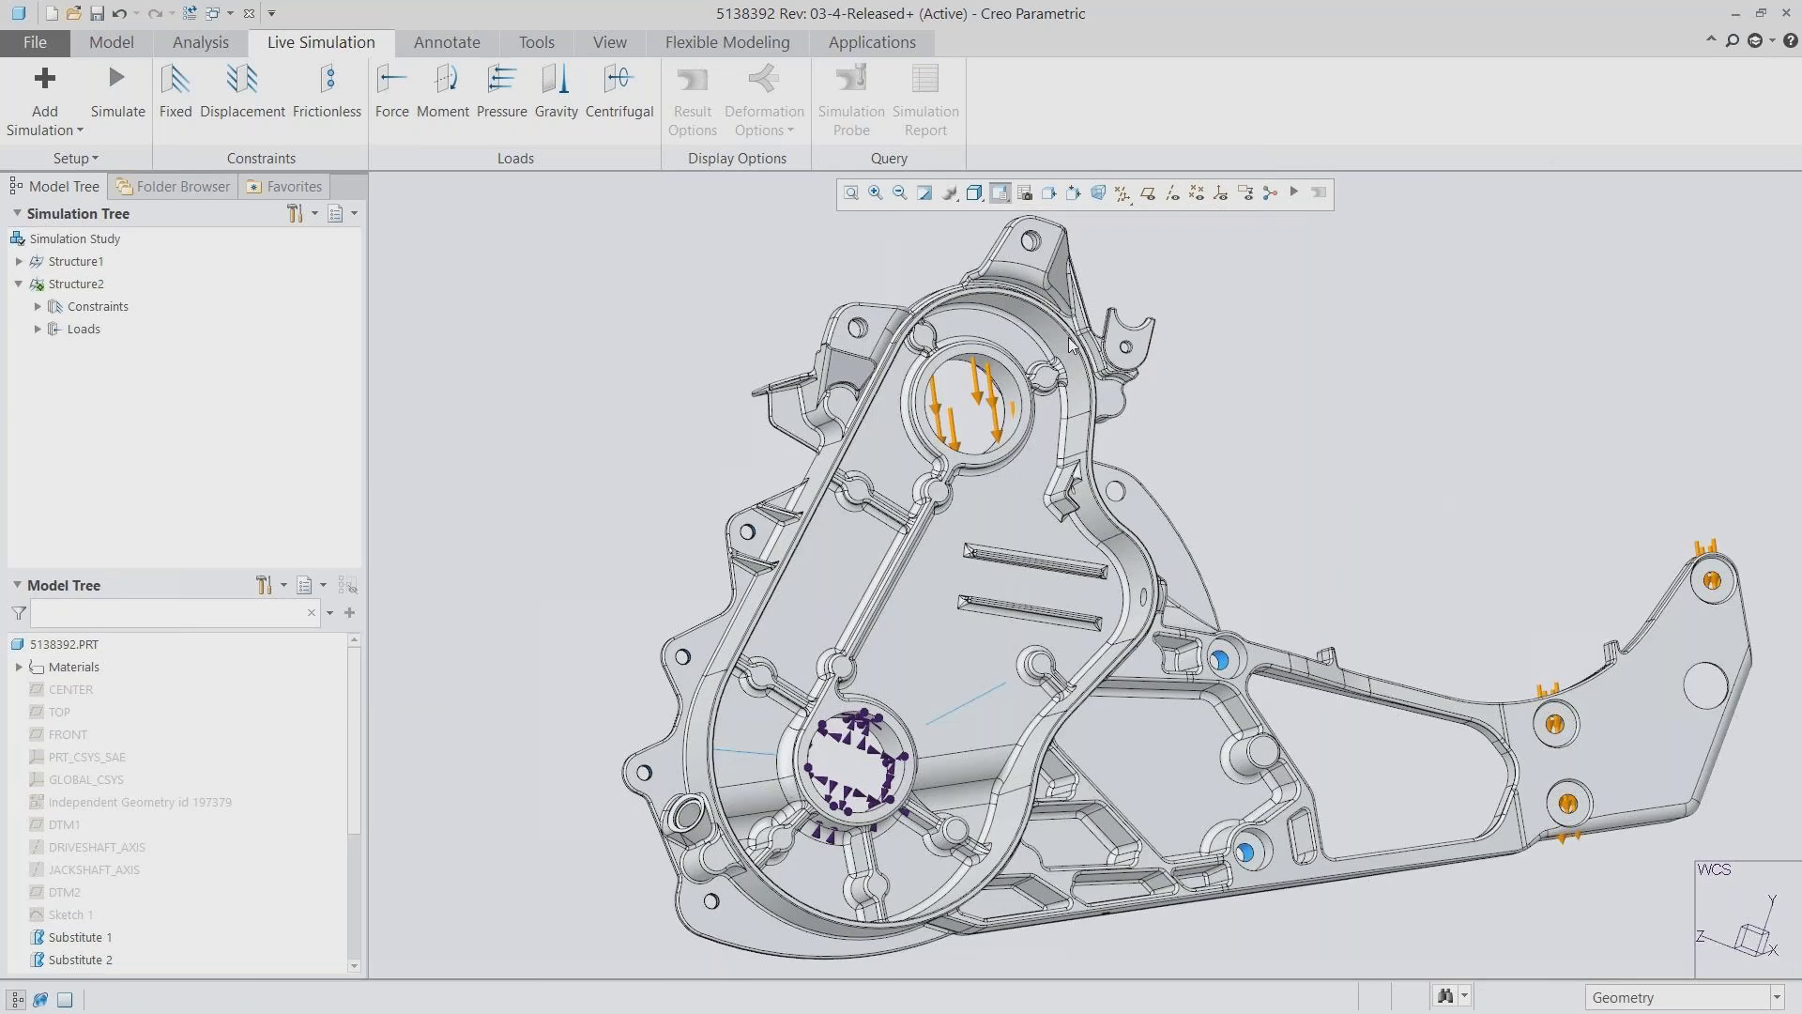
{"action": "left_click", "coordinate": [117, 94]}
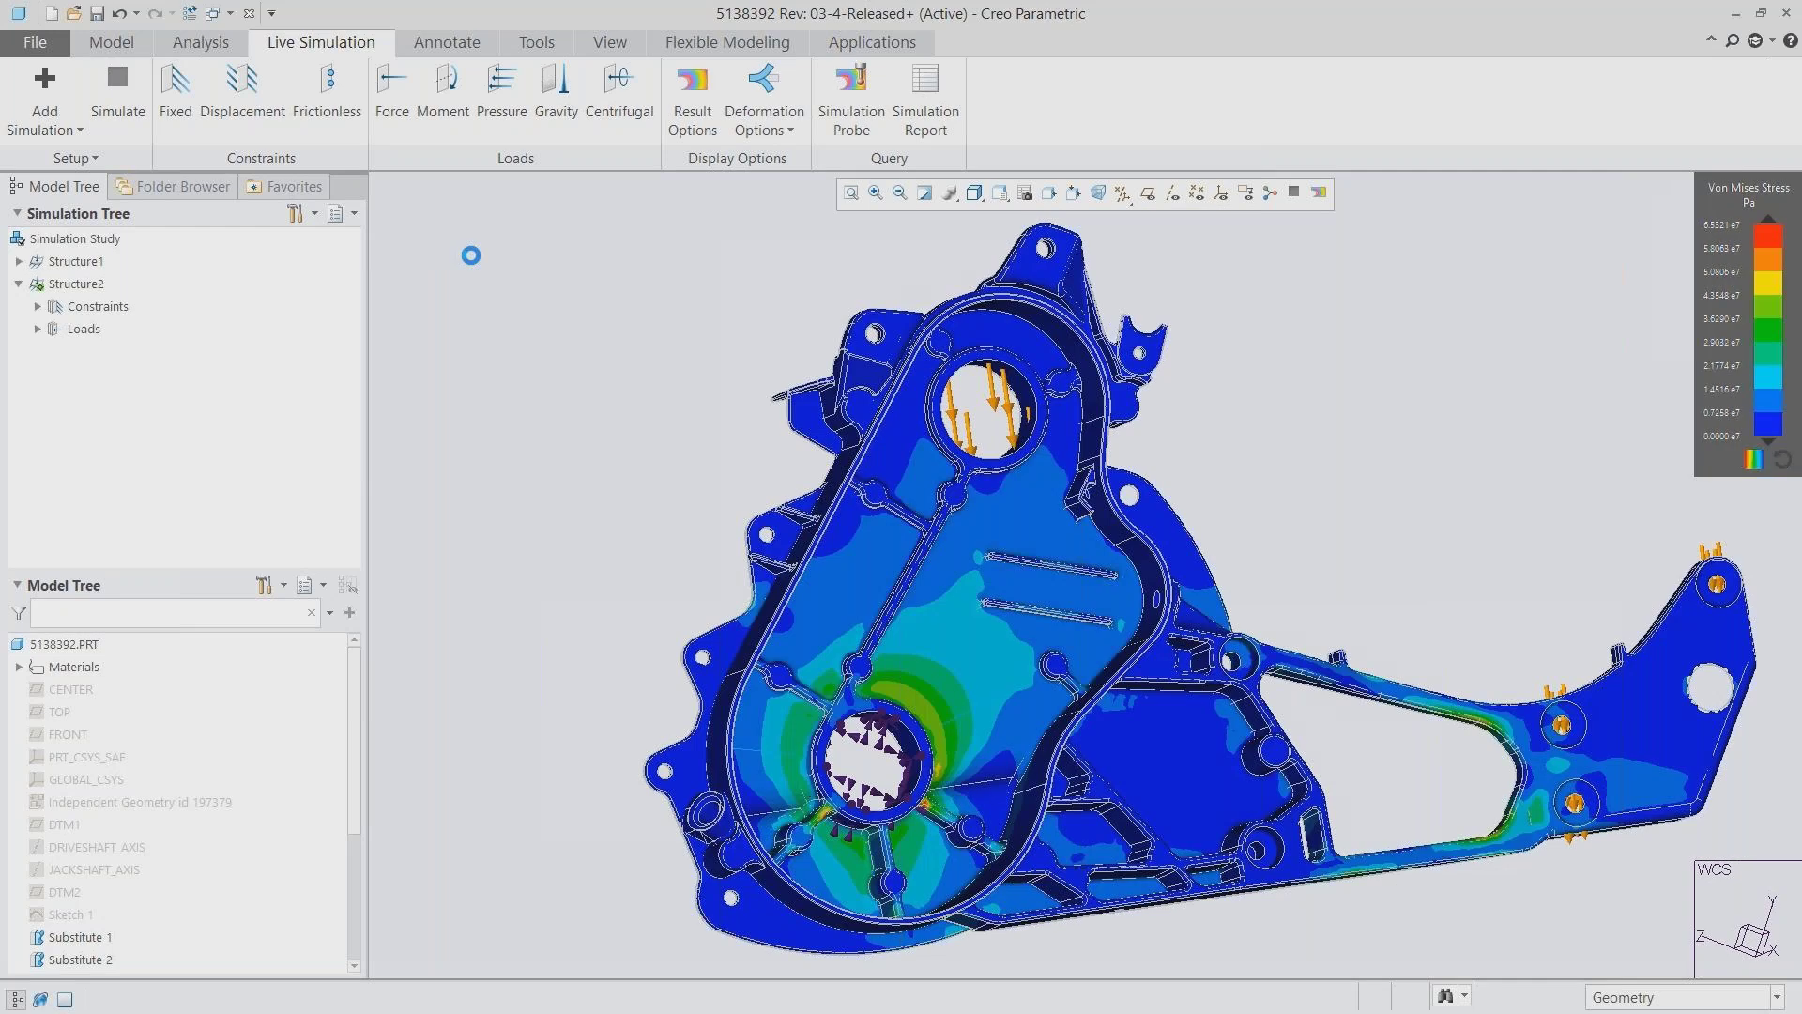
Set the displayed result type to Deformation and turn on the minimum and maximum markers
{"action": "left_click", "coordinate": [680, 131]}
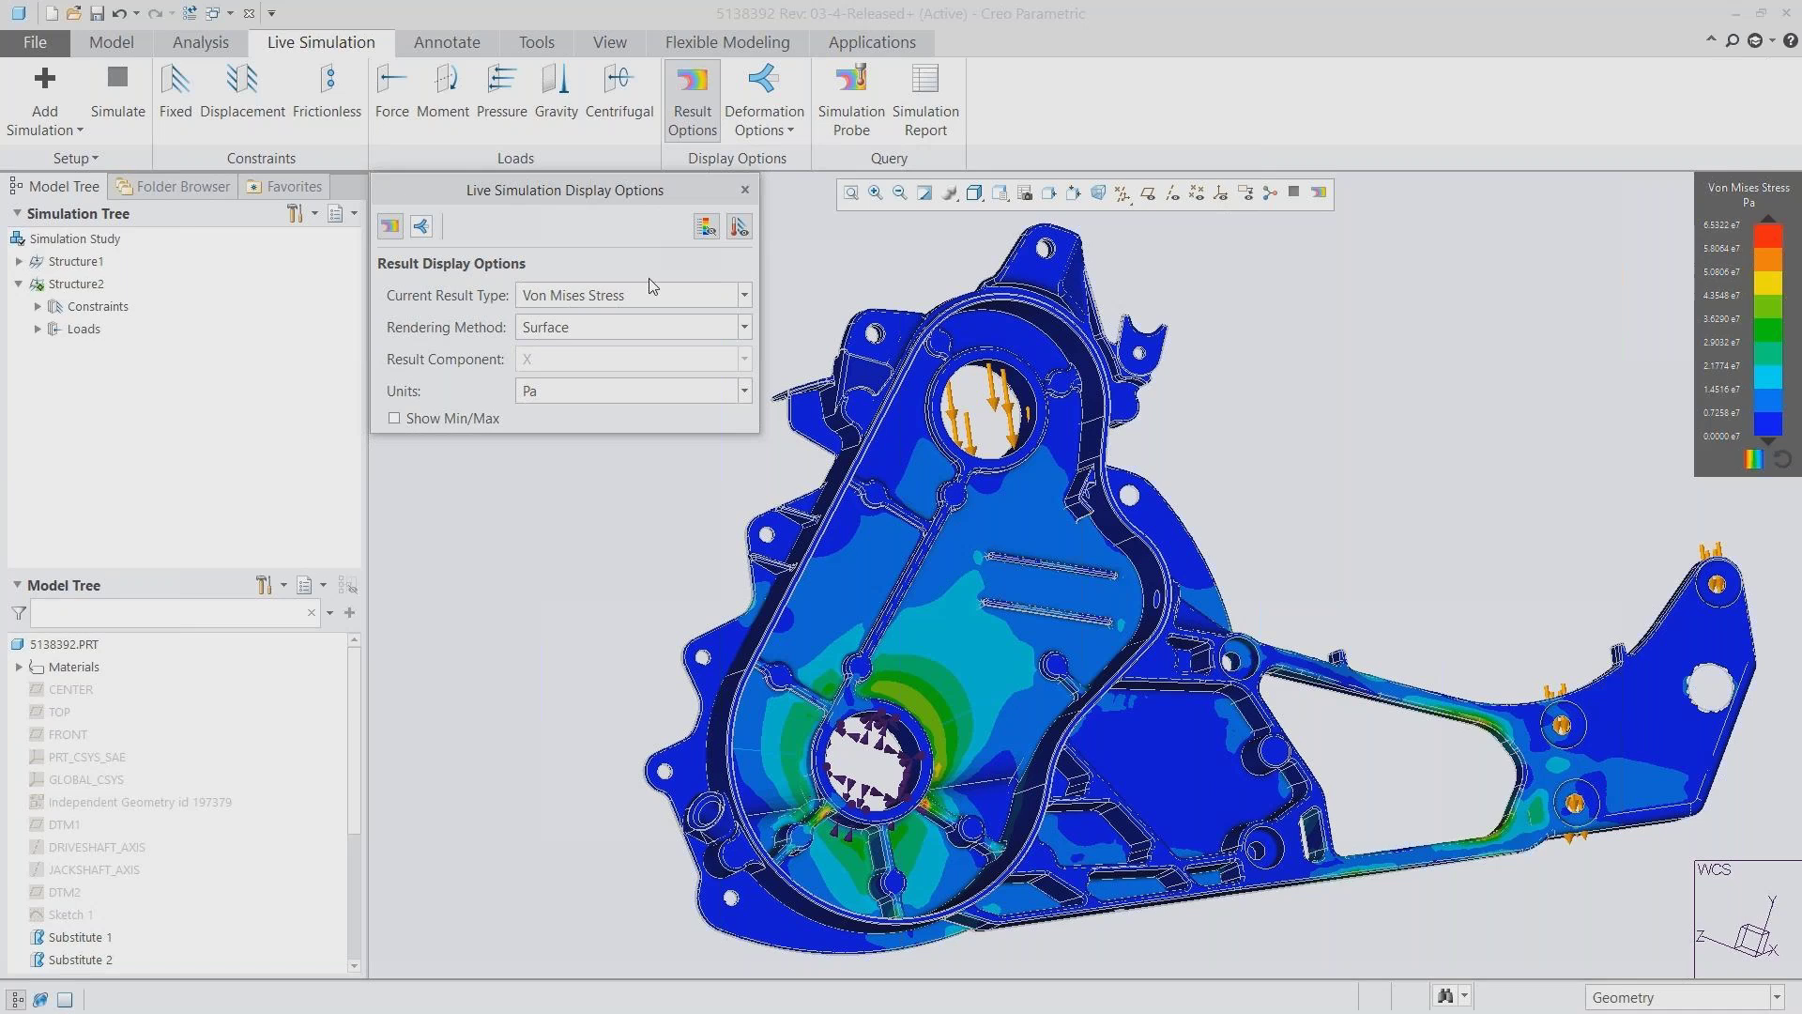
{"action": "left_click", "coordinate": [653, 295]}
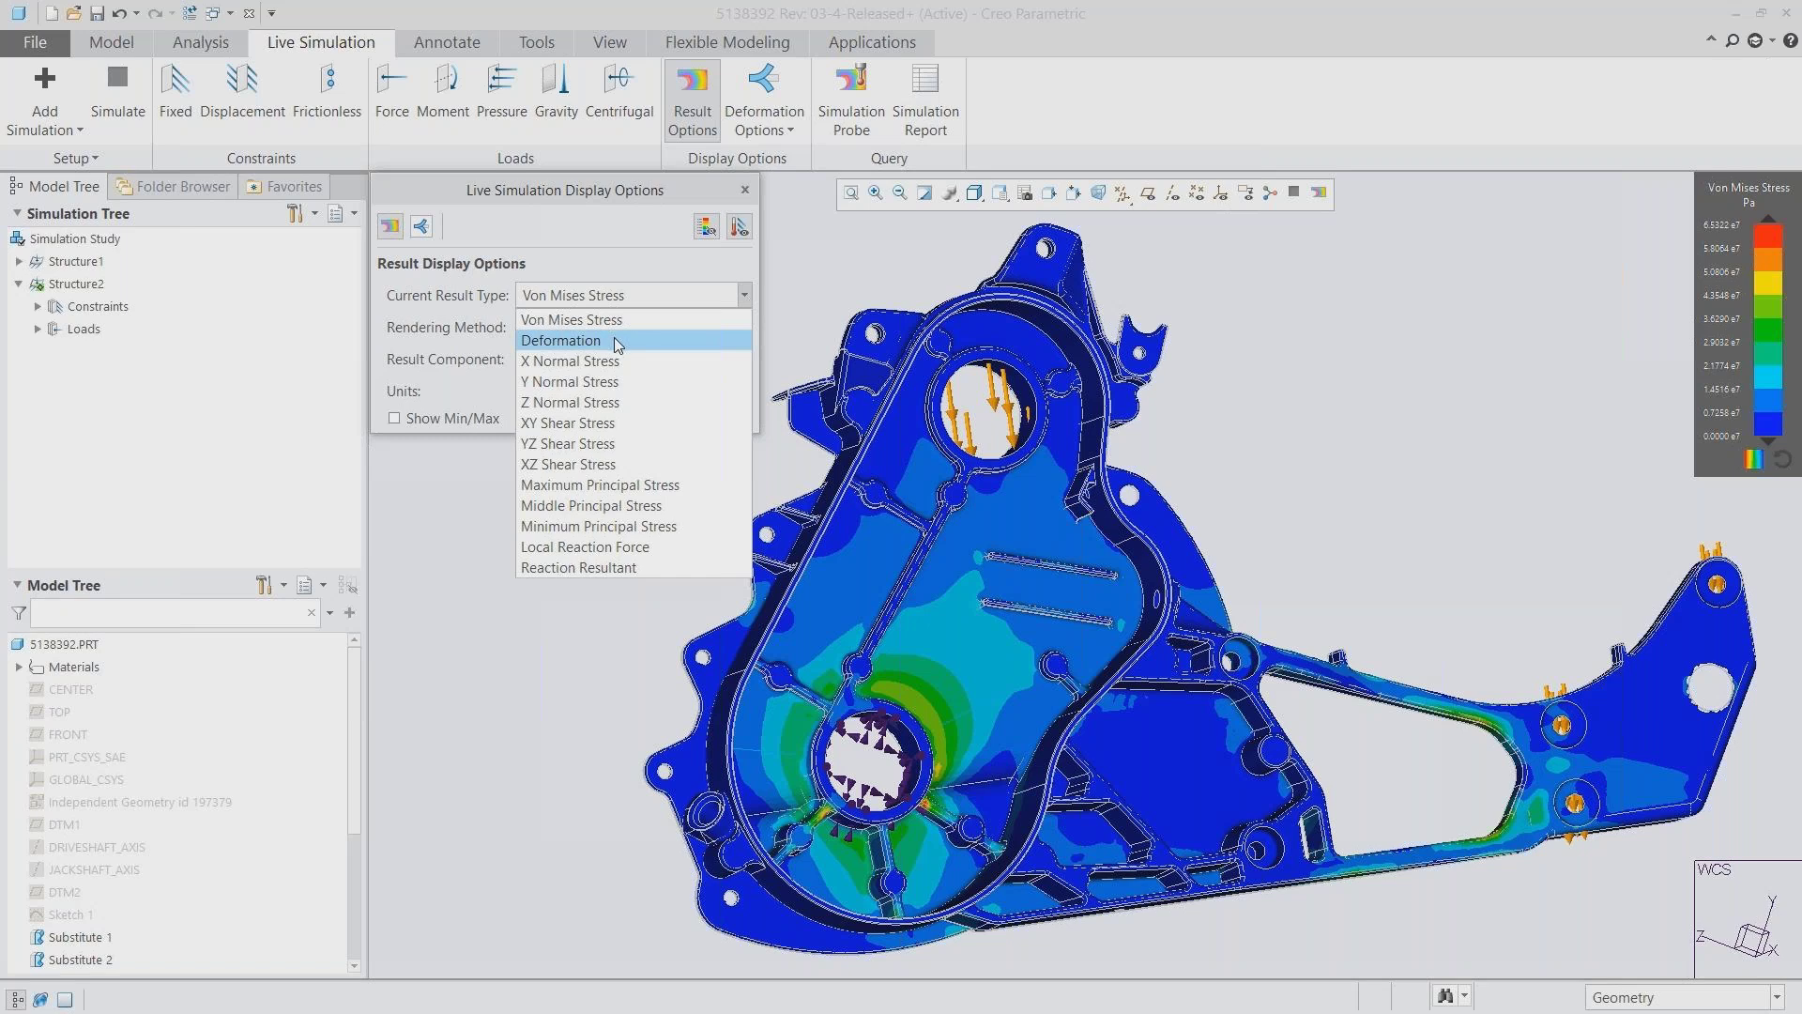
{"action": "left_click", "coordinate": [618, 342]}
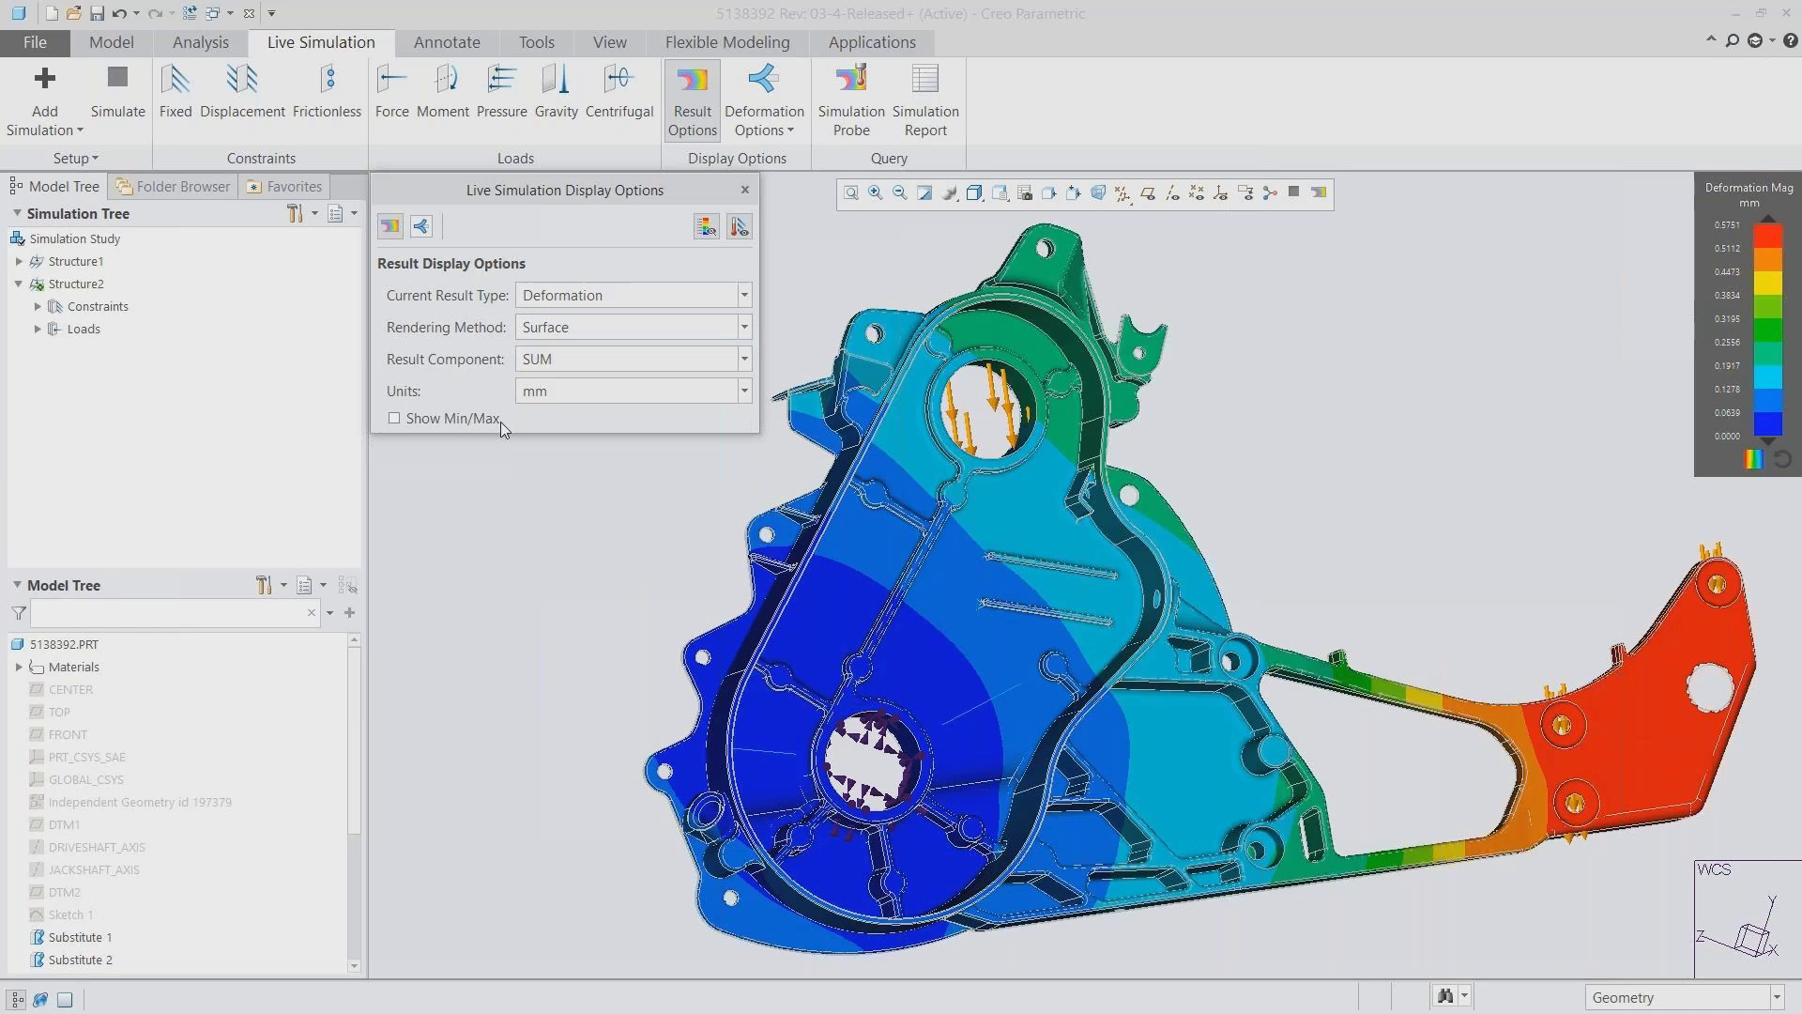
{"action": "left_click", "coordinate": [396, 418]}
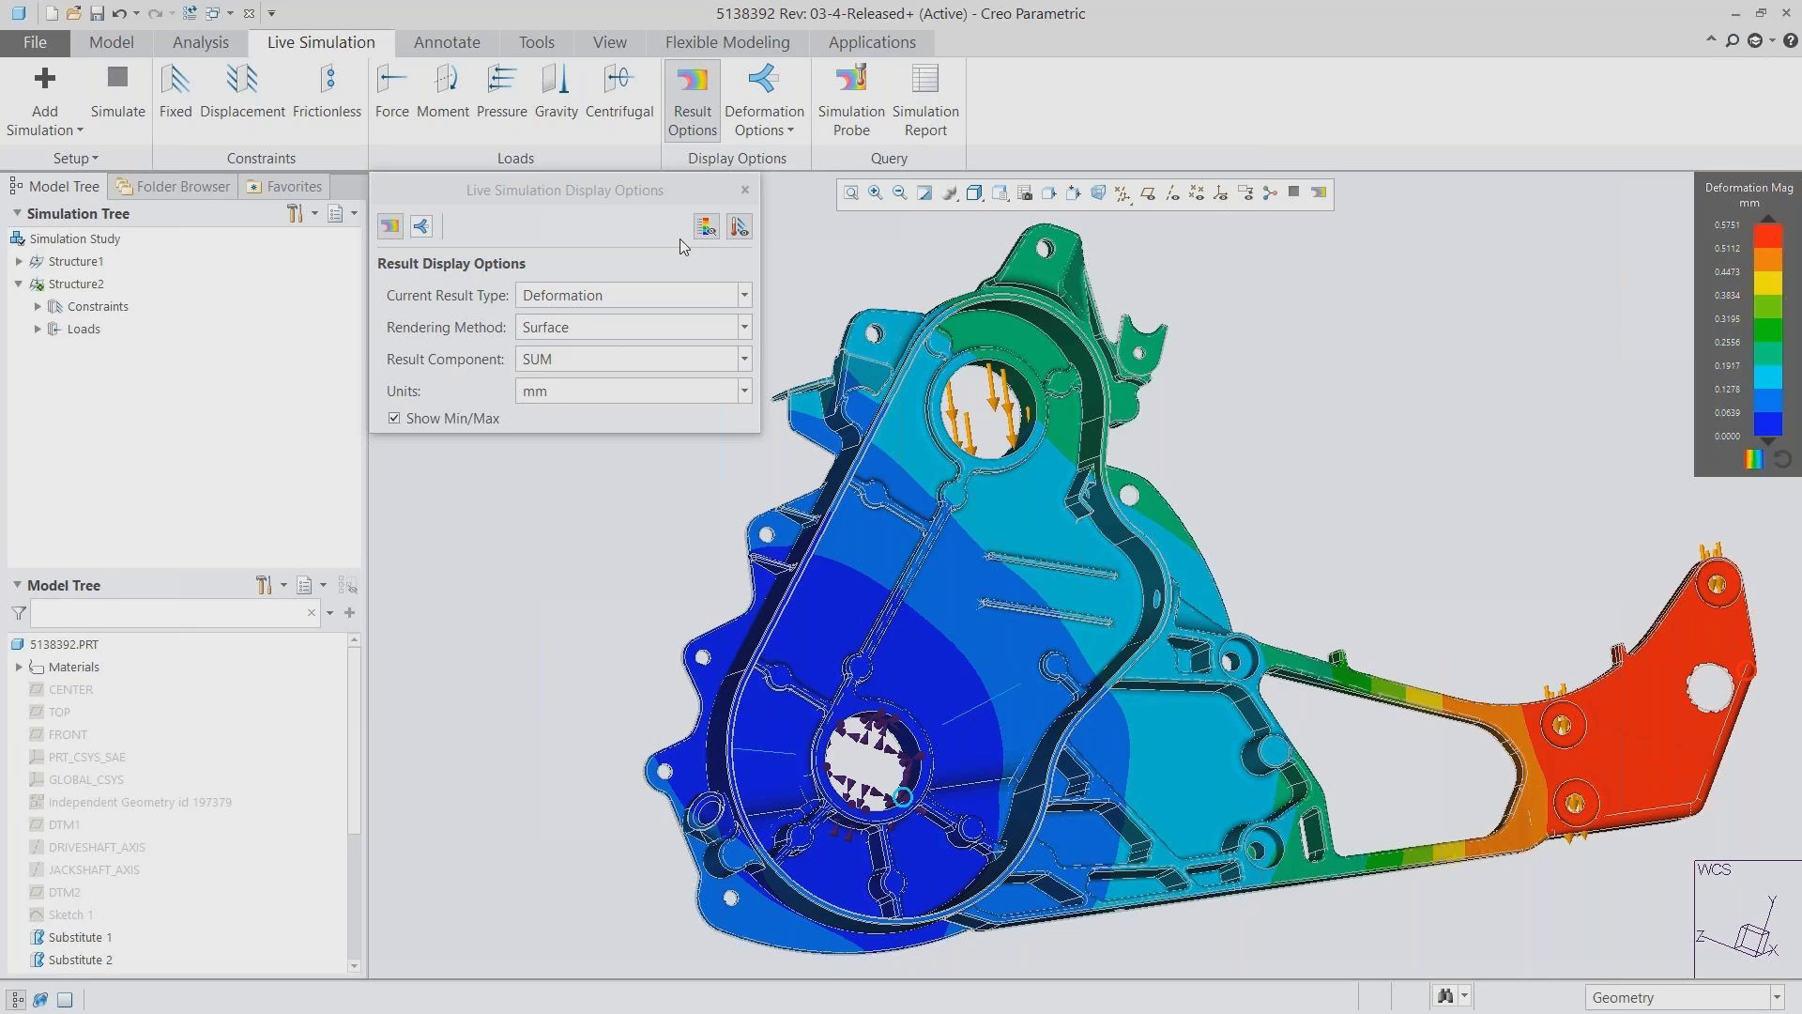
{"action": "left_click", "coordinate": [745, 191]}
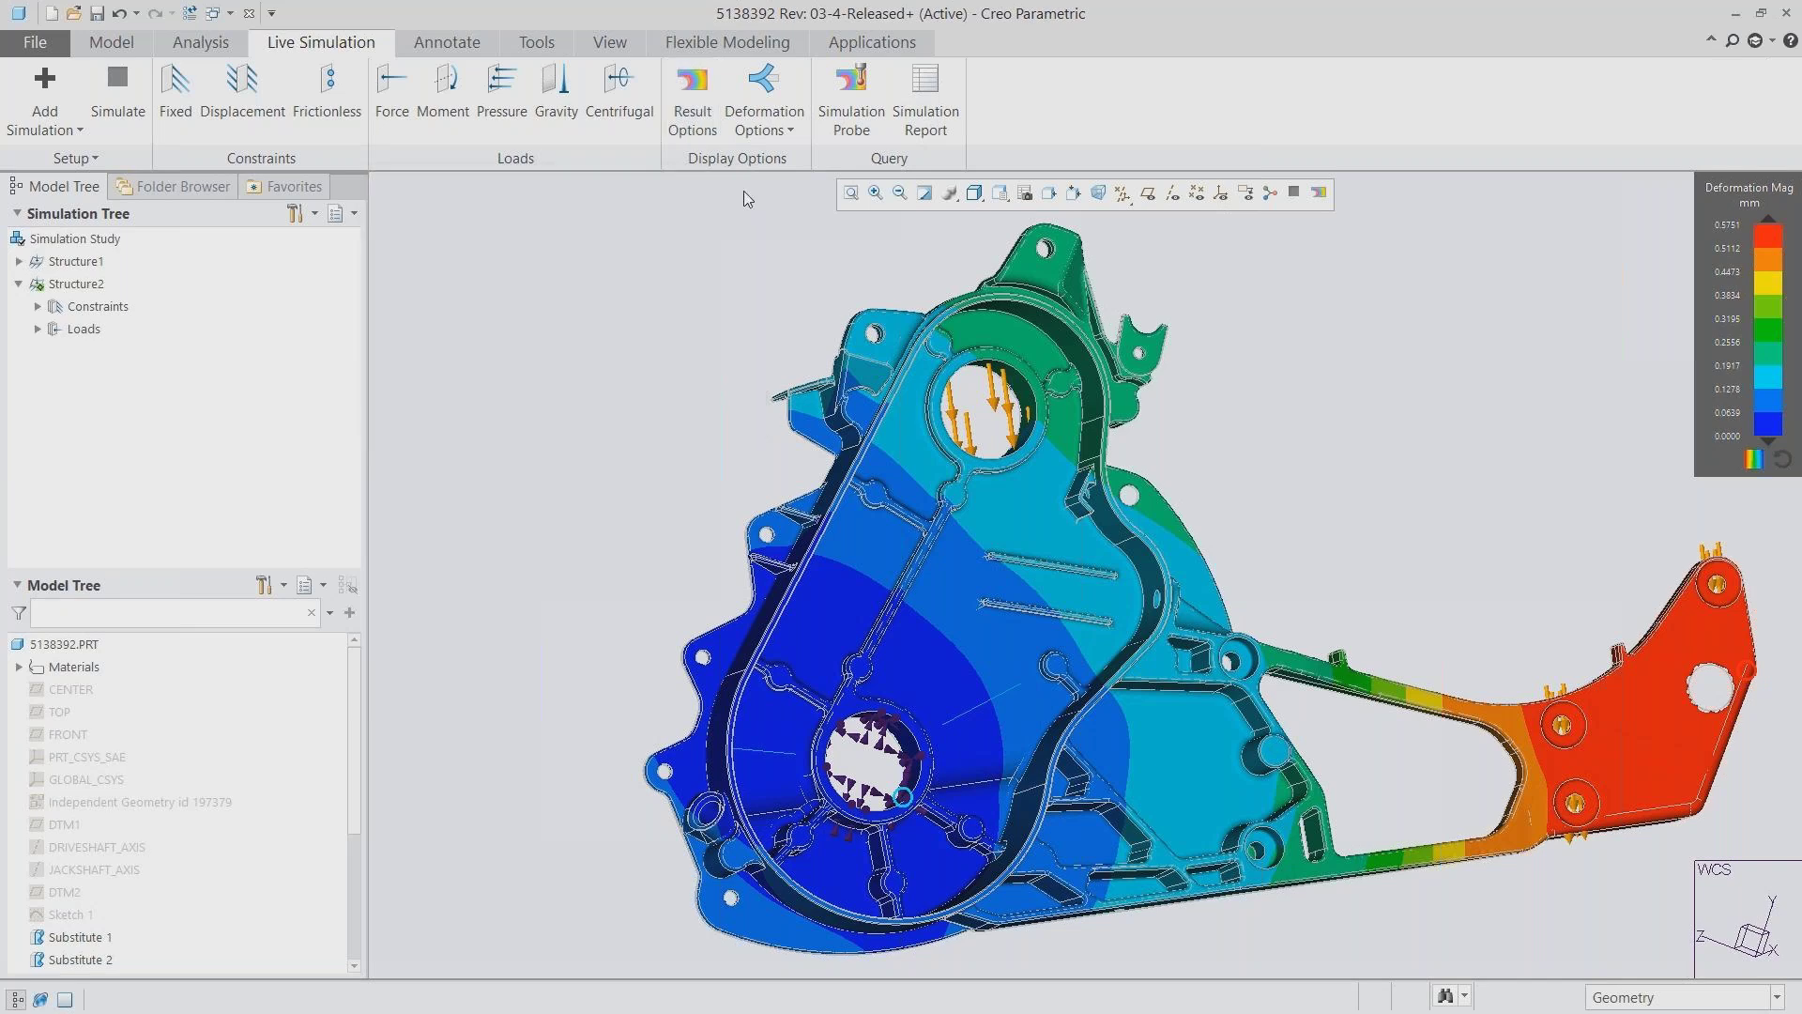
Animate the part's deformation and switch the animation to true deformations
{"action": "left_click", "coordinate": [787, 131]}
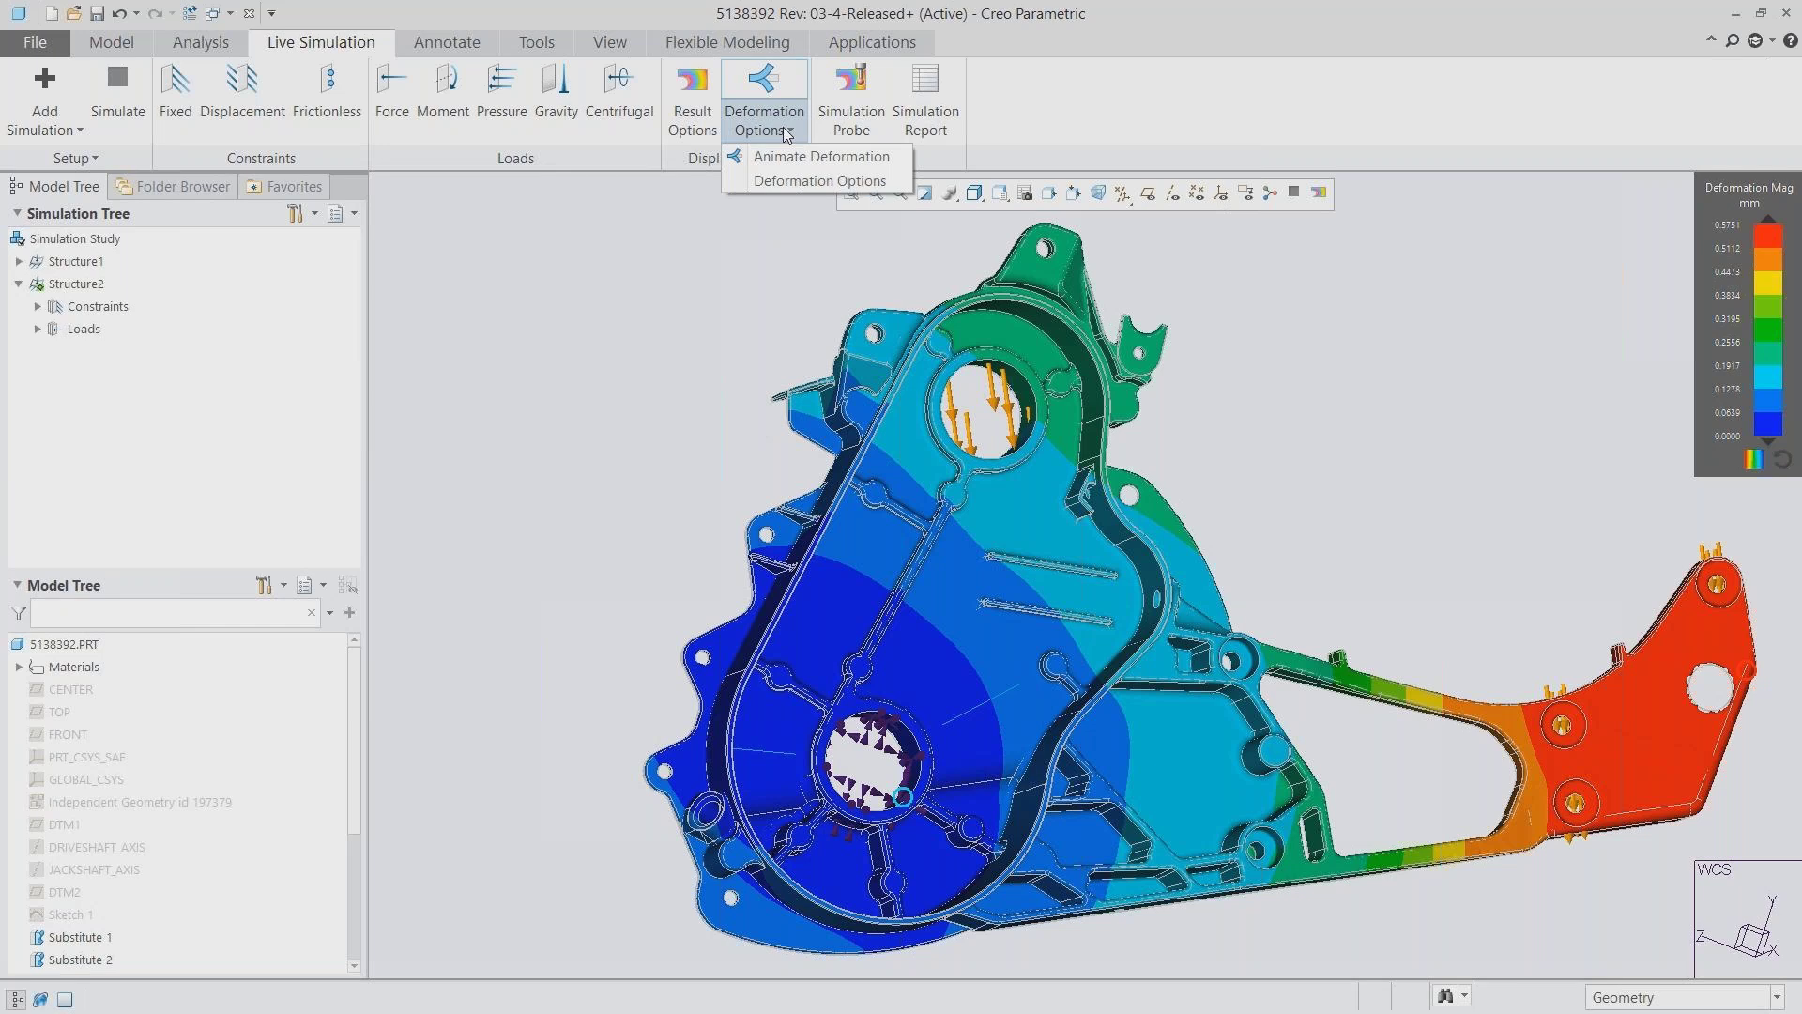
{"action": "left_click", "coordinate": [822, 157]}
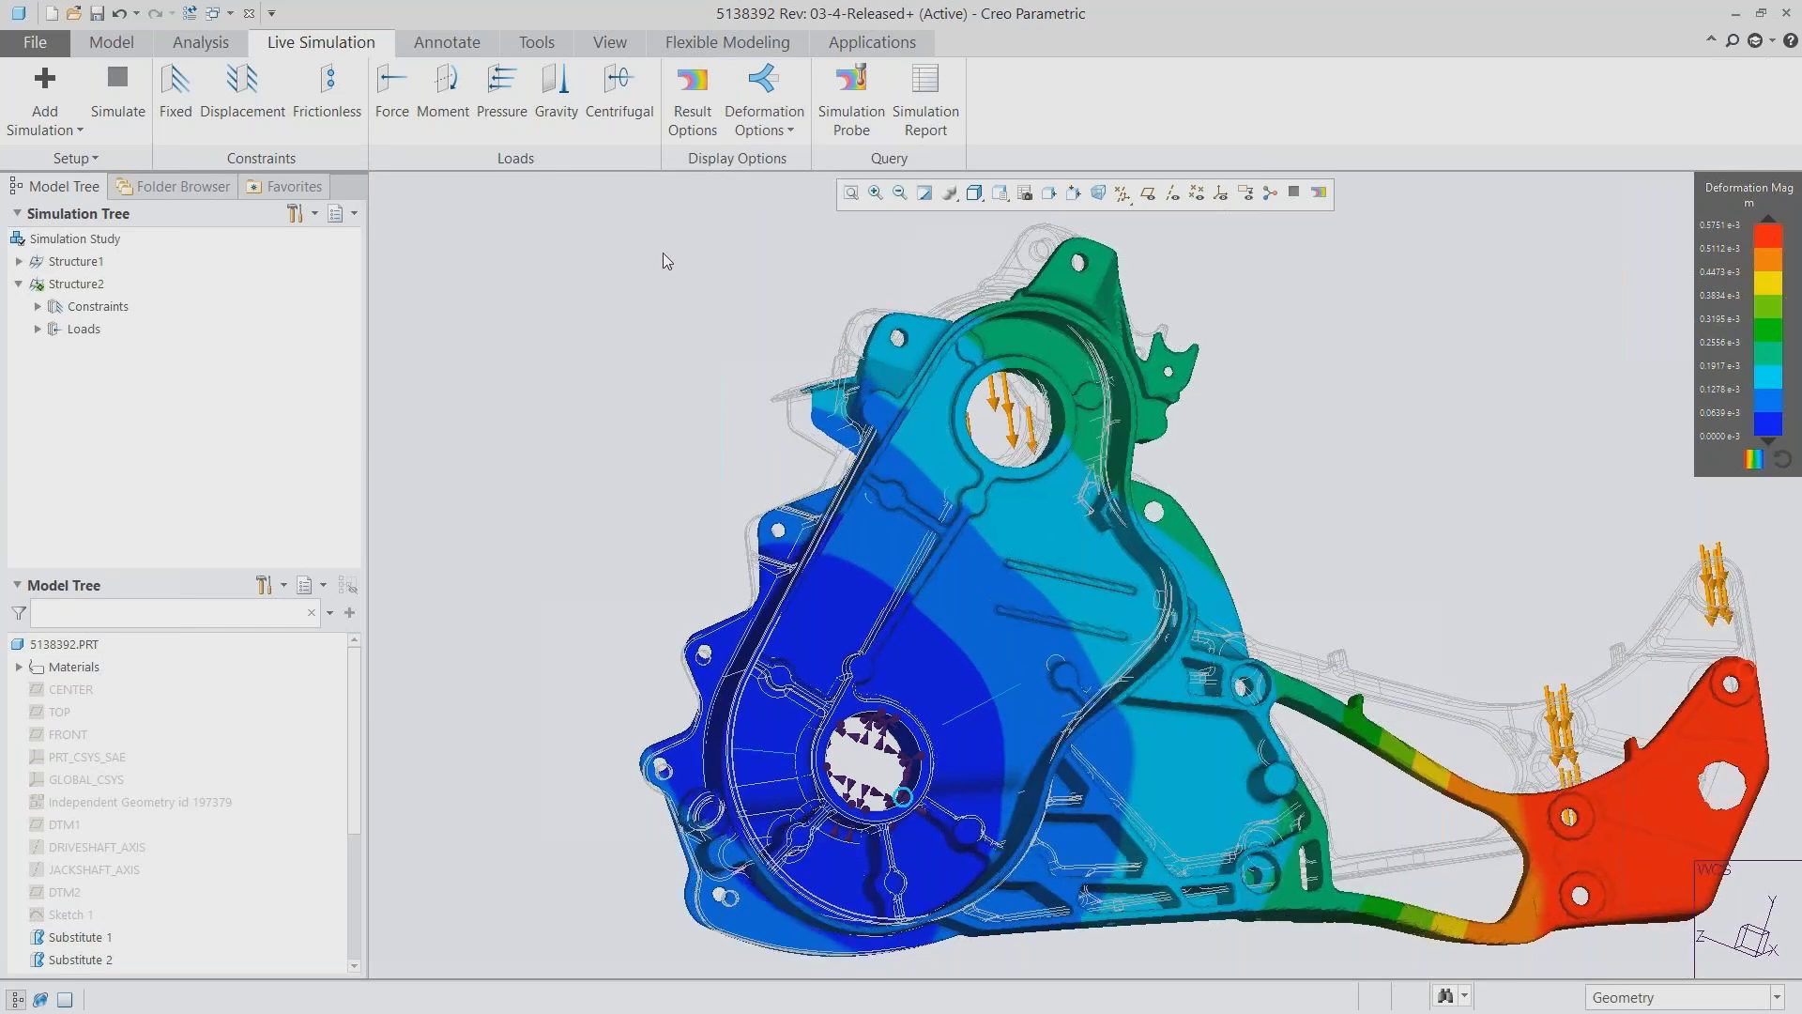
{"action": "left_click", "coordinate": [778, 137]}
{"action": "left_click", "coordinate": [790, 177]}
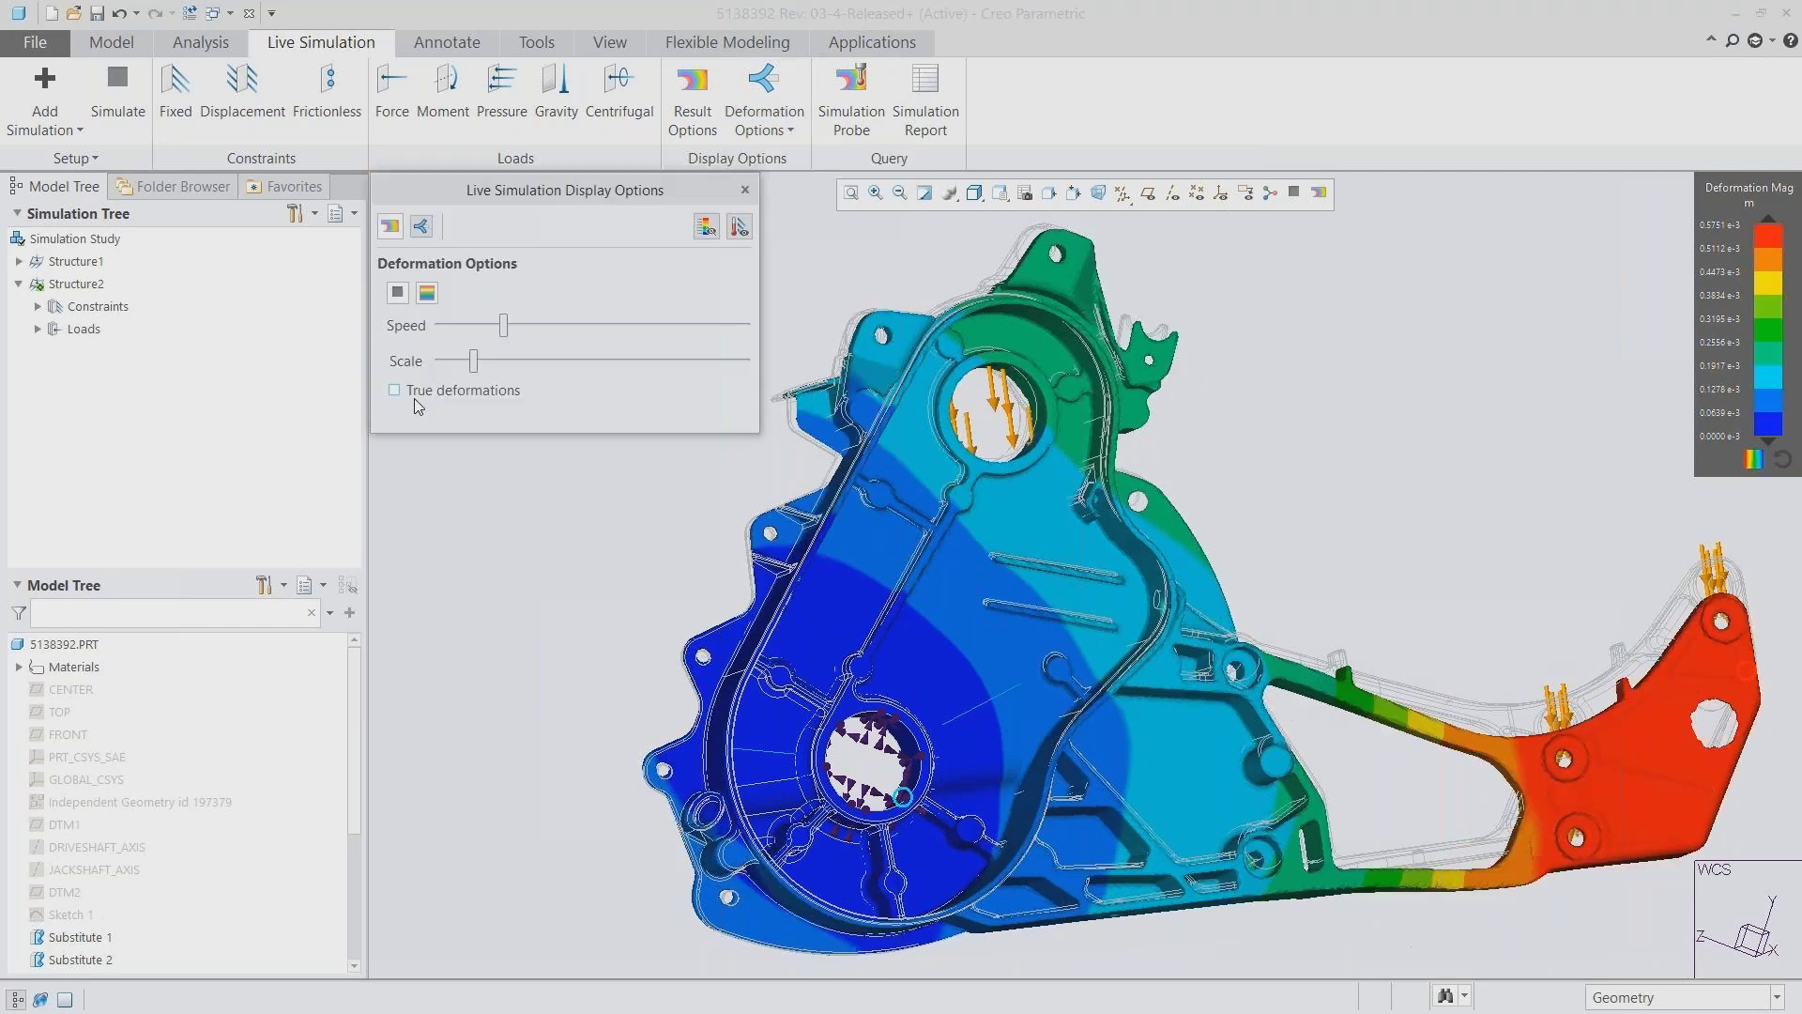
{"action": "left_click", "coordinate": [395, 391]}
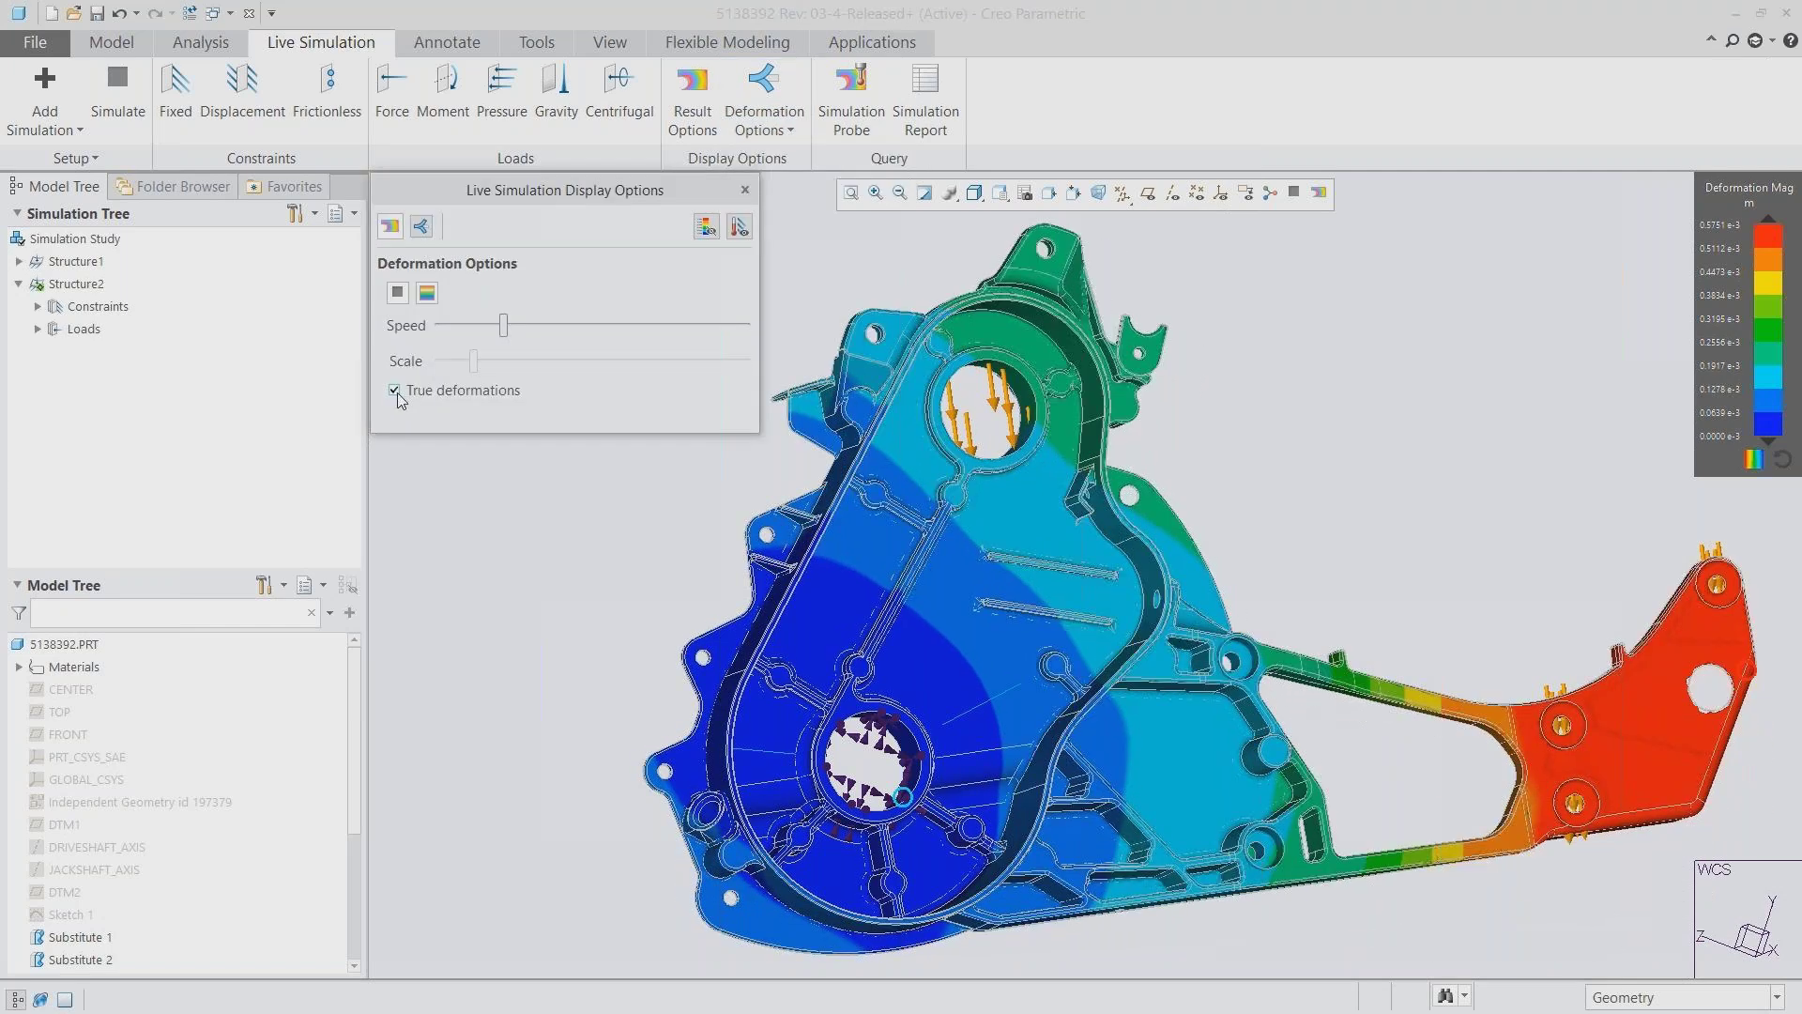
Orient the part to the saved displacement close-up view of the arm's tip to inspect the animated true deformation
{"action": "left_click", "coordinate": [1001, 194]}
{"action": "left_click_drag", "start_coordinate": [1237, 251], "coordinate": [1240, 272]}
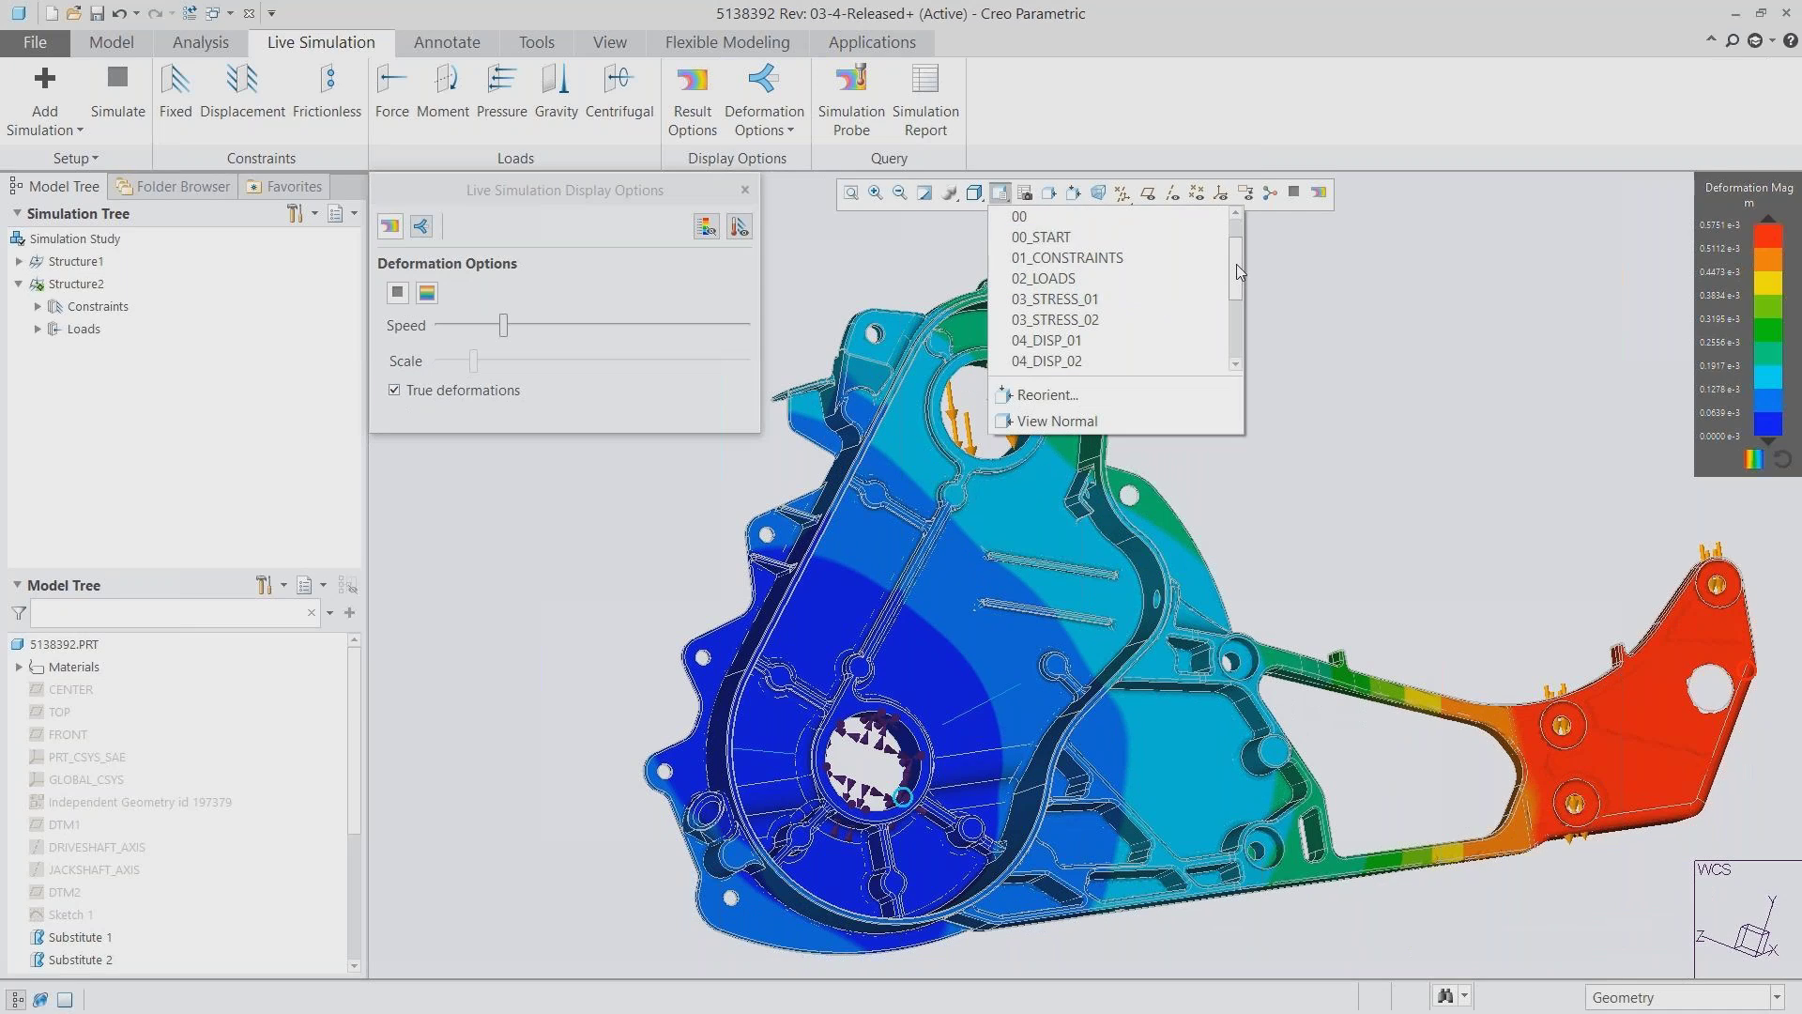
{"action": "scroll", "coordinate": [1083, 329], "scroll_direction": "down", "scroll_amount": 1}
{"action": "left_click", "coordinate": [1082, 320]}
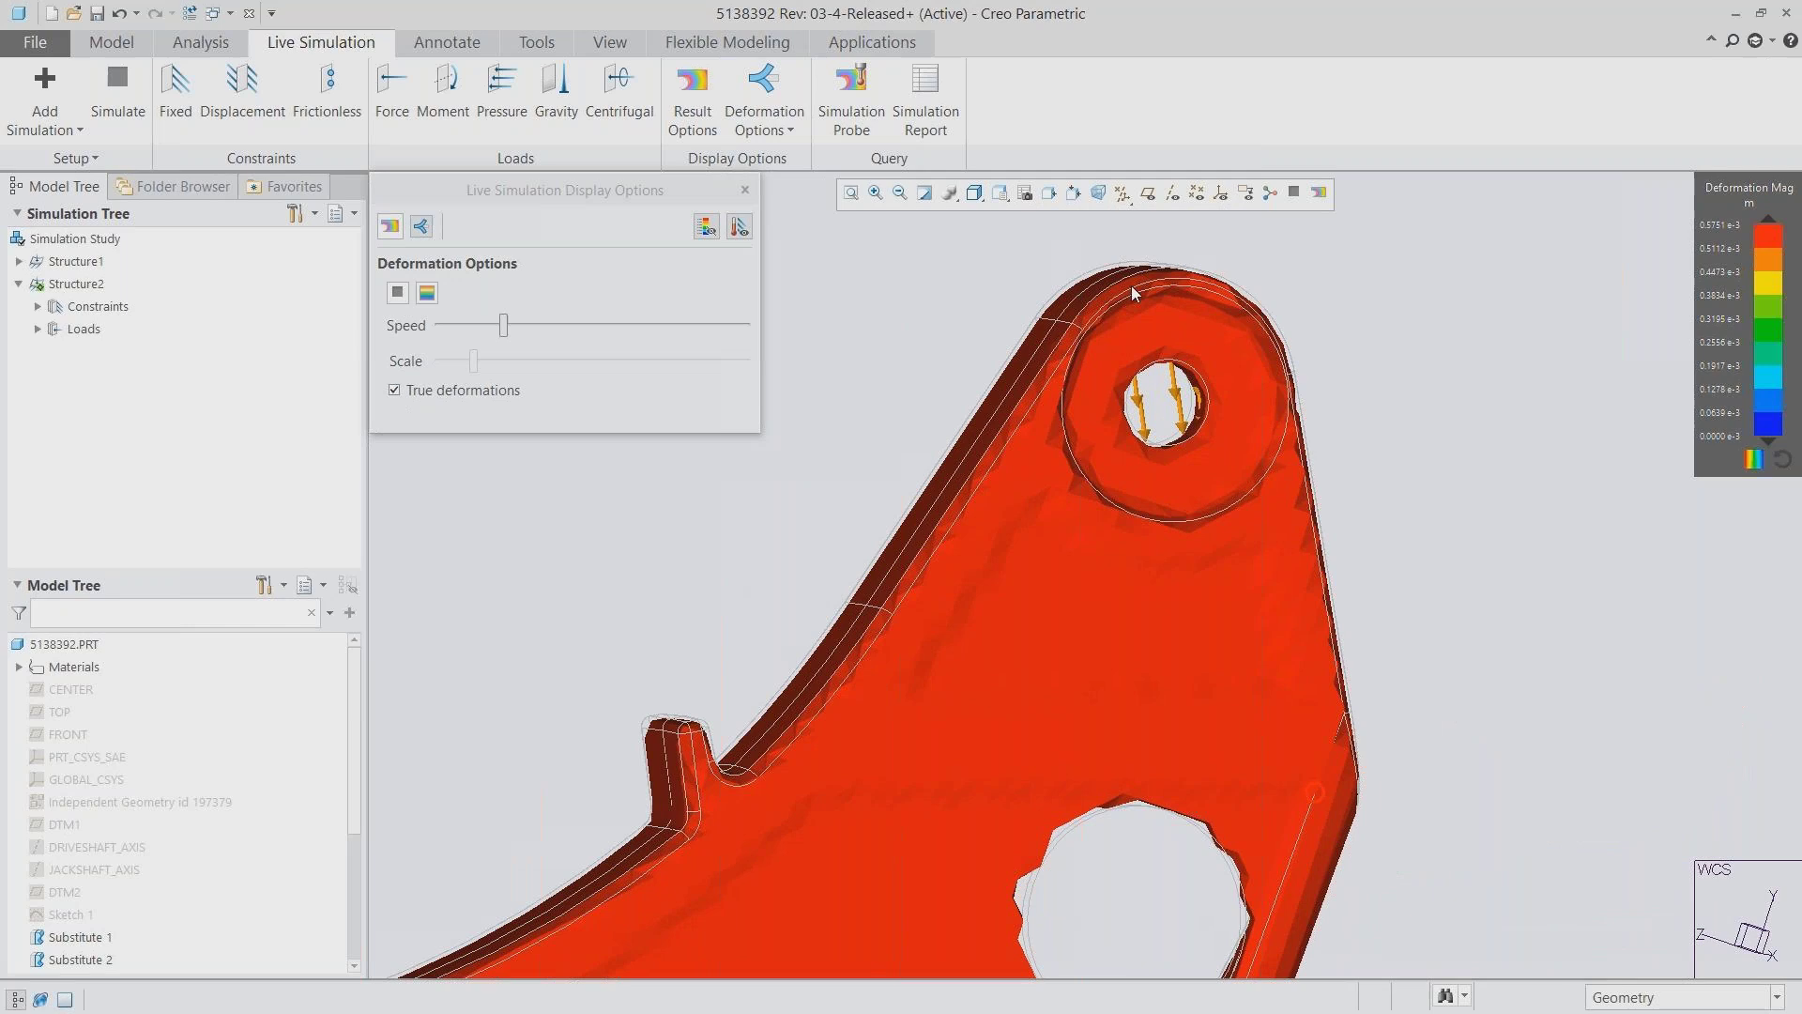
Stop the deformation animation and return the part to the saved view 03_STRESS_01
{"action": "left_click", "coordinate": [399, 295]}
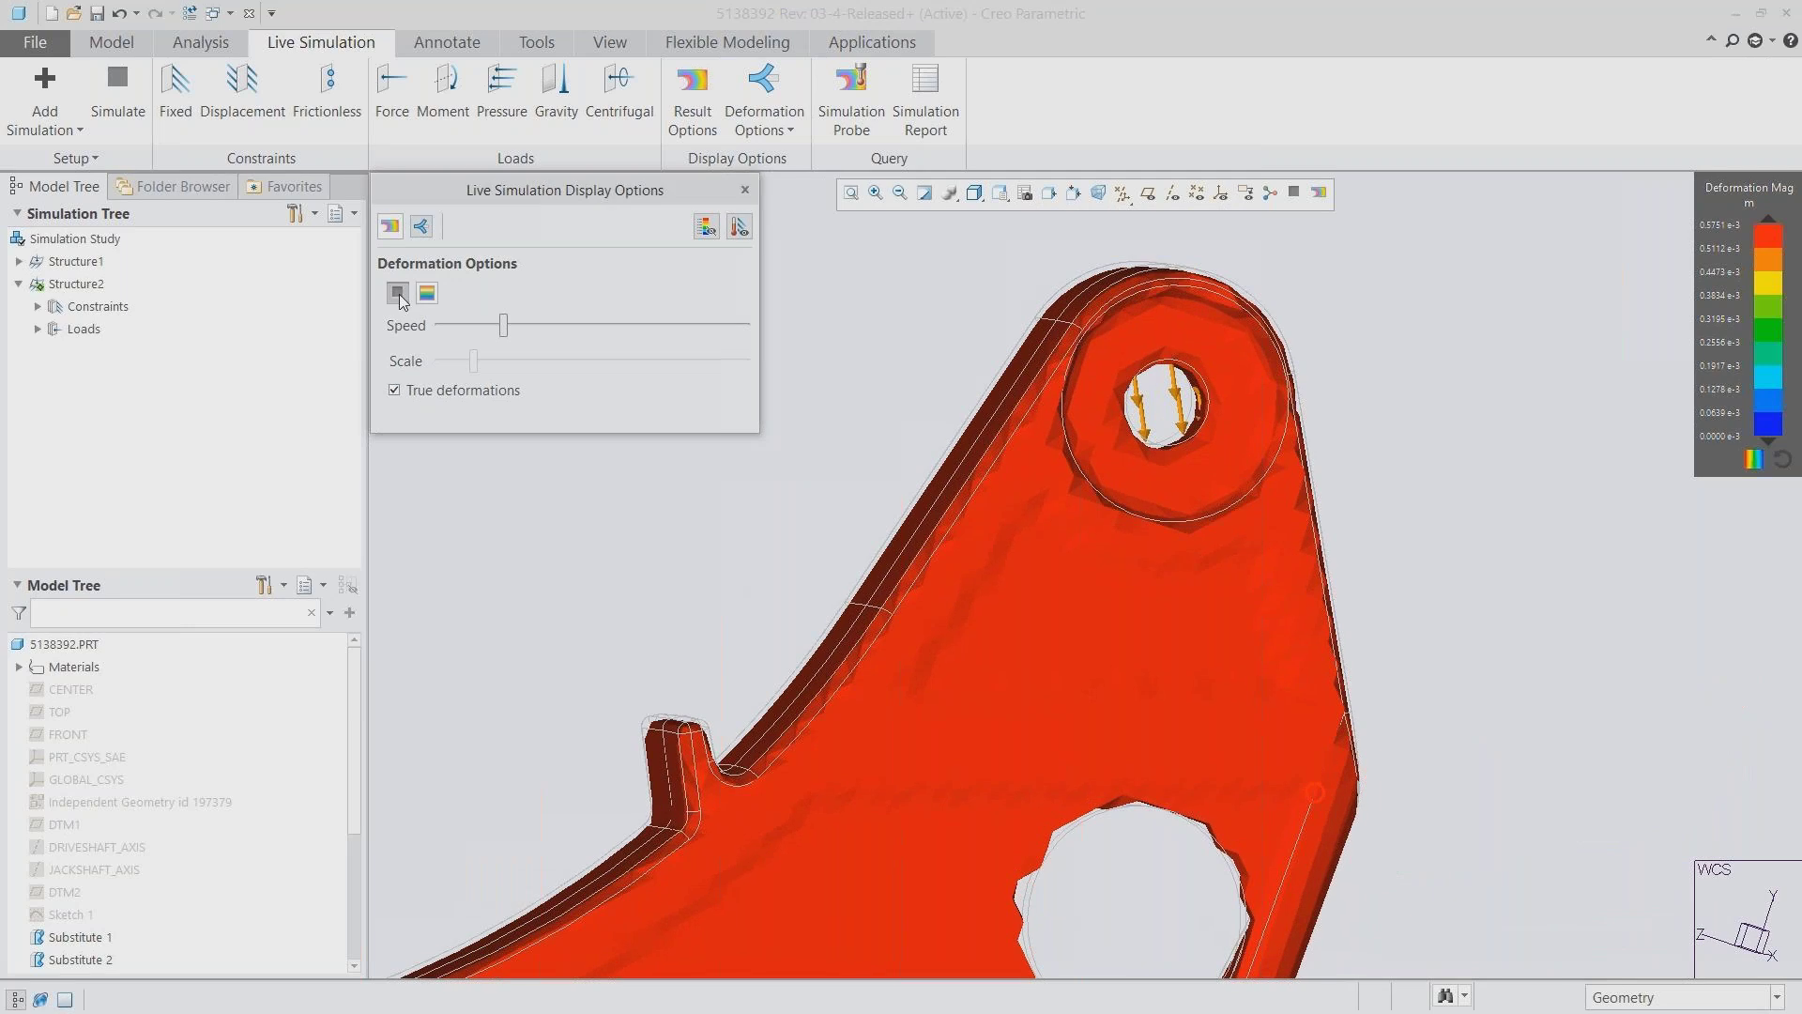
{"action": "left_click", "coordinate": [1000, 198]}
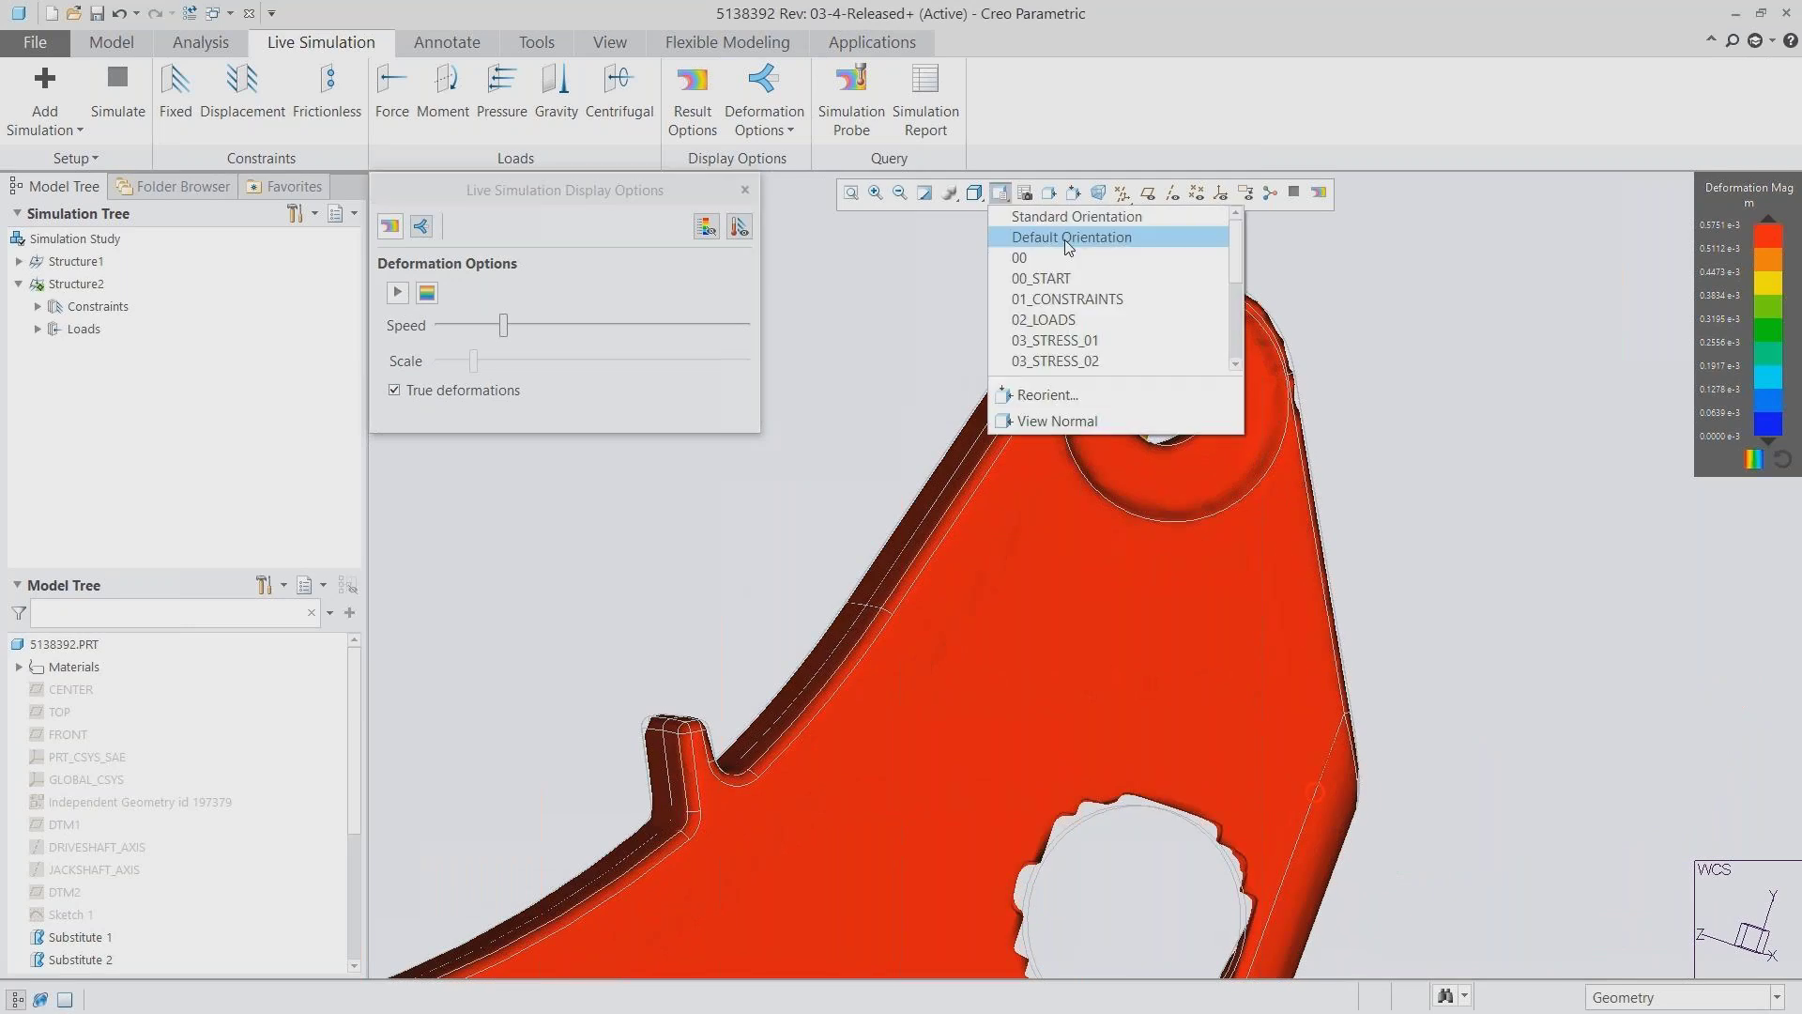
{"action": "left_click", "coordinate": [1085, 341]}
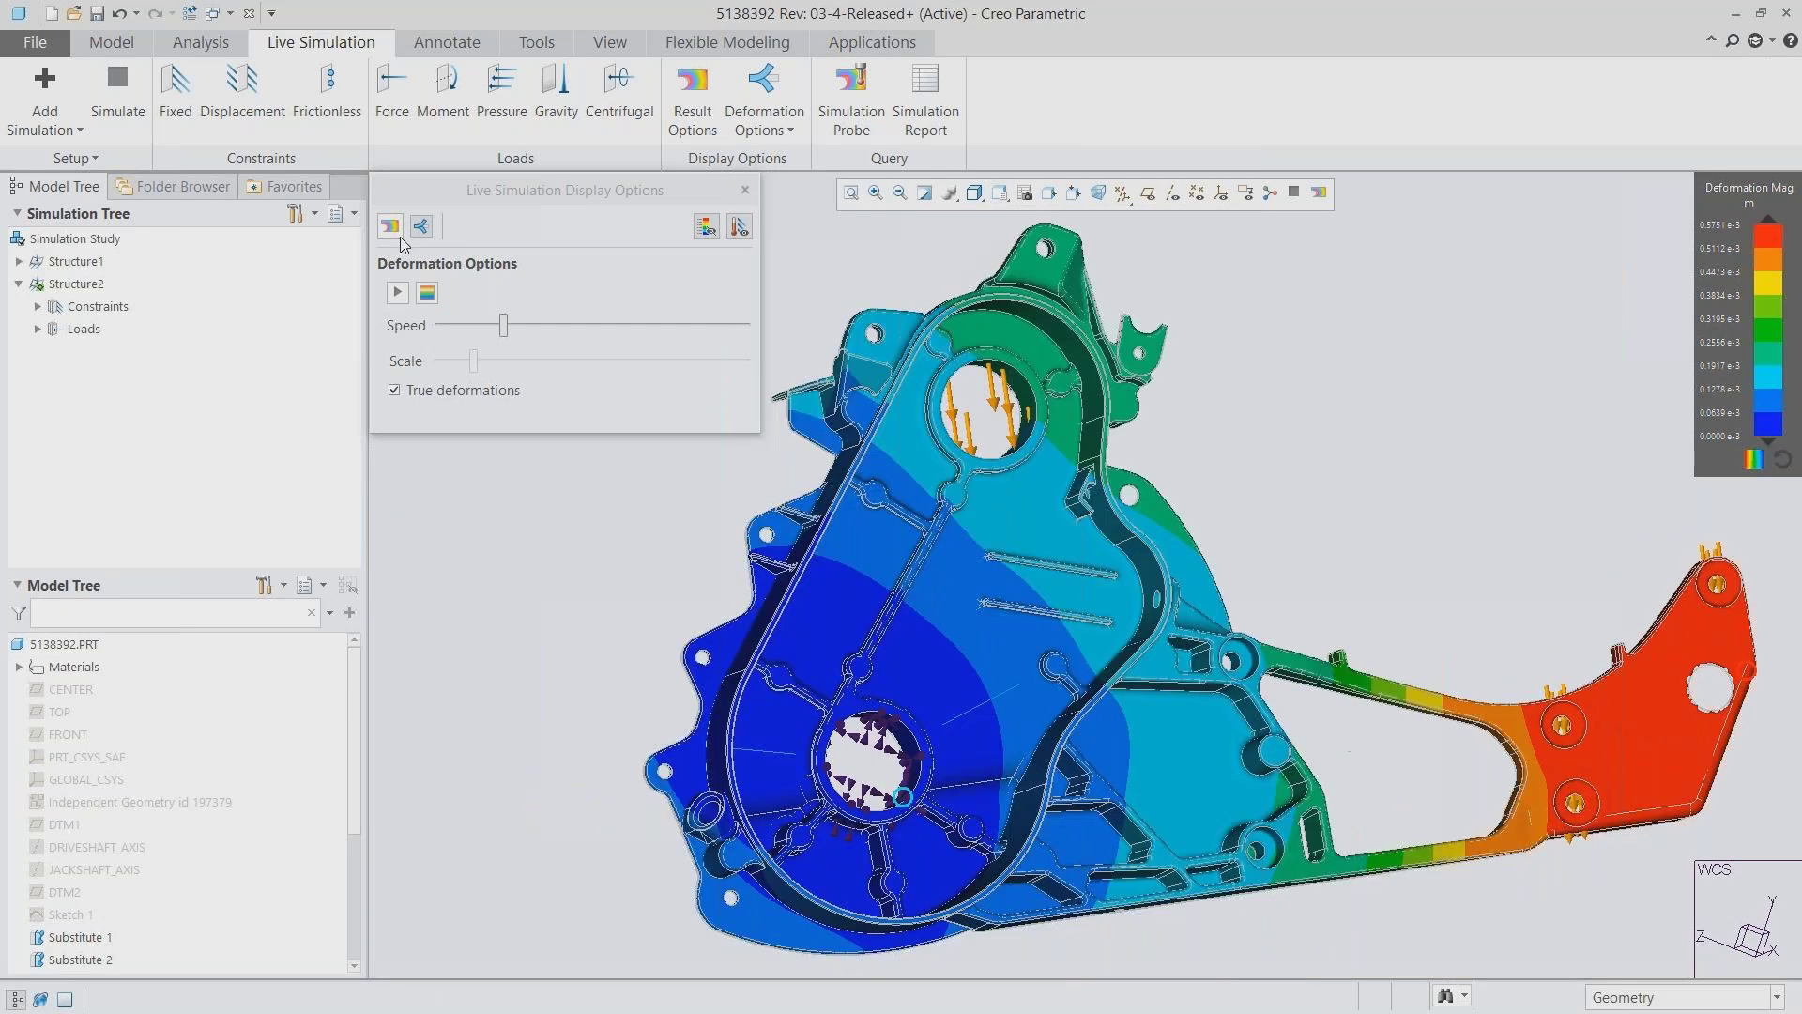
Set the displayed result type to Von Mises Stress with units in MPa
{"action": "left_click", "coordinate": [392, 228]}
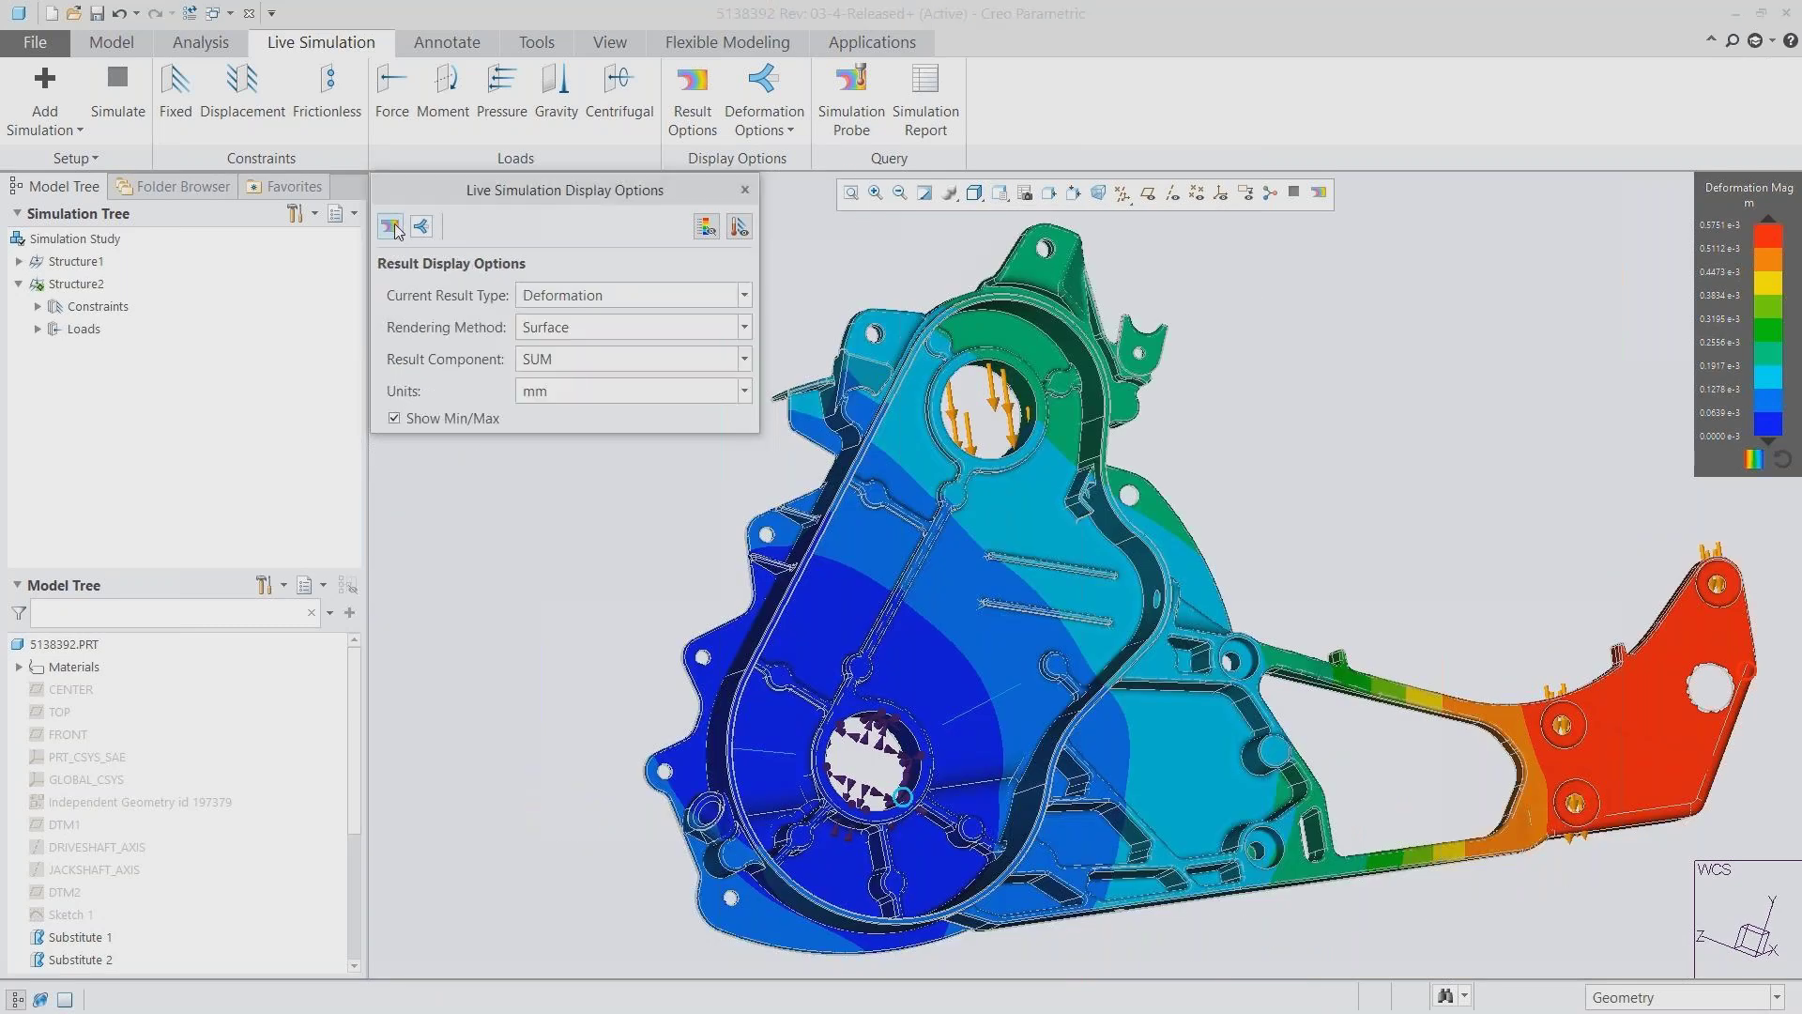
{"action": "left_click", "coordinate": [611, 296]}
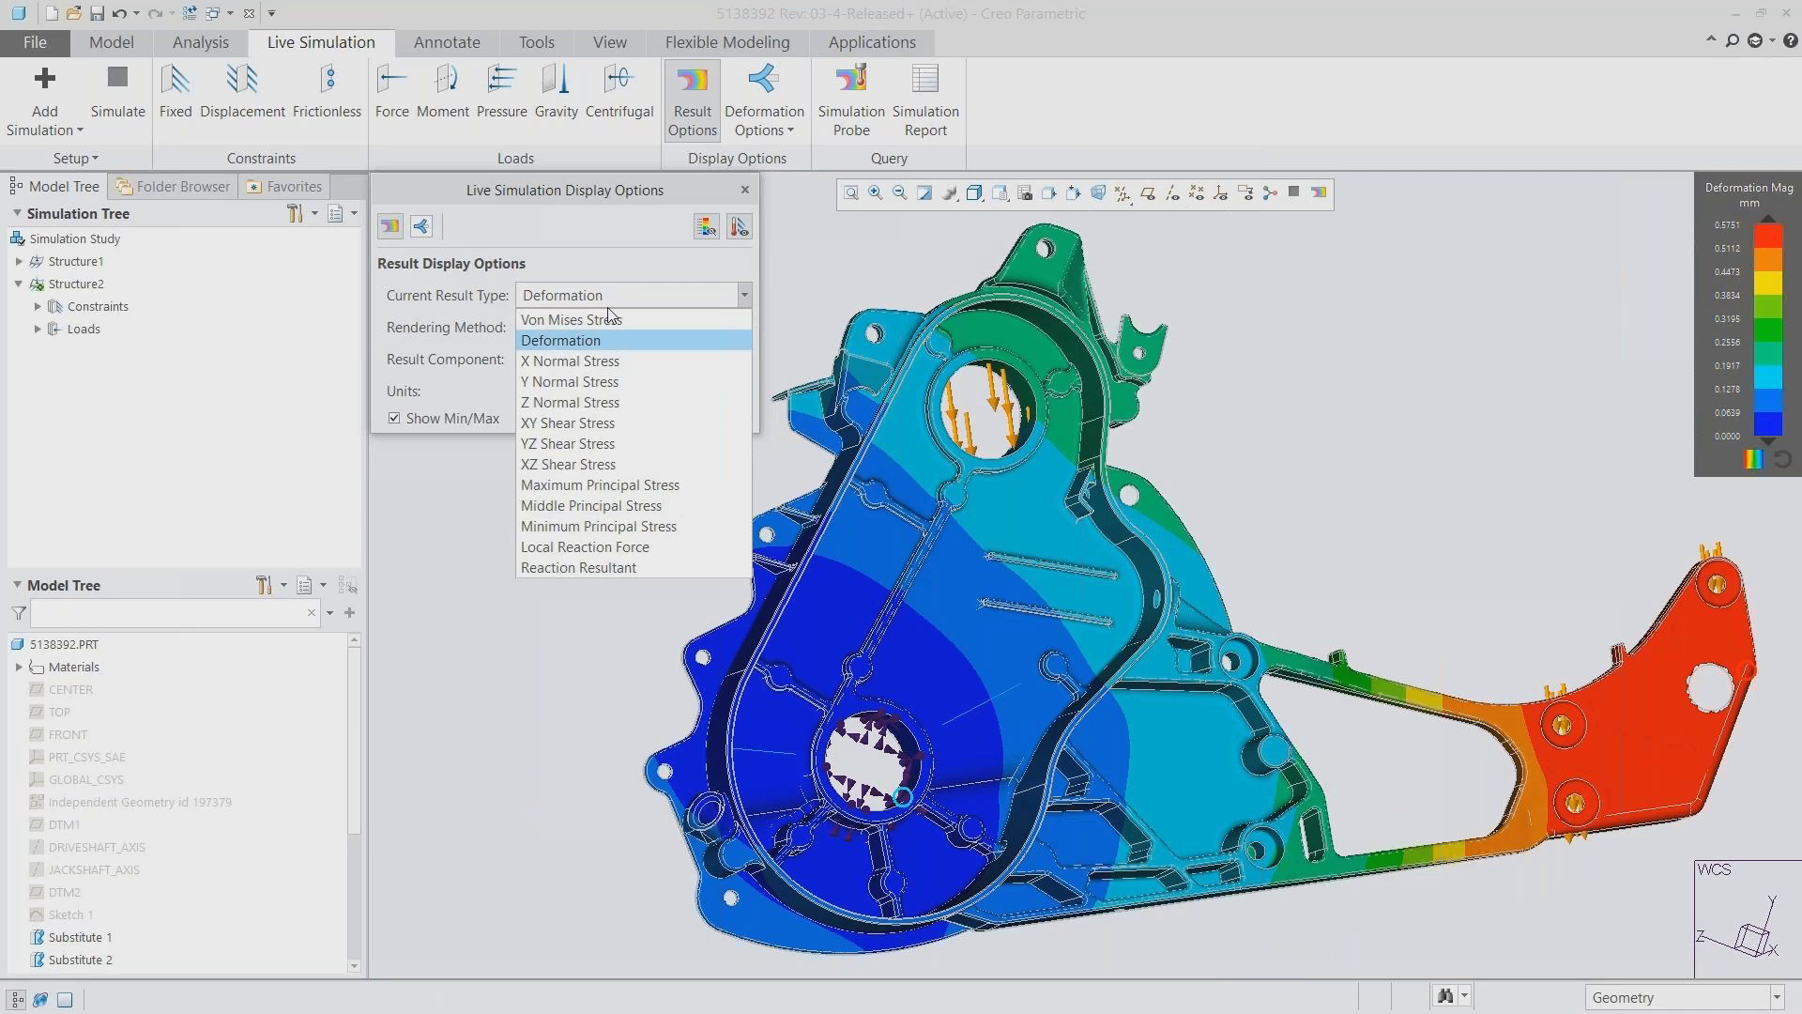
{"action": "left_click", "coordinate": [611, 319]}
{"action": "left_click", "coordinate": [596, 394]}
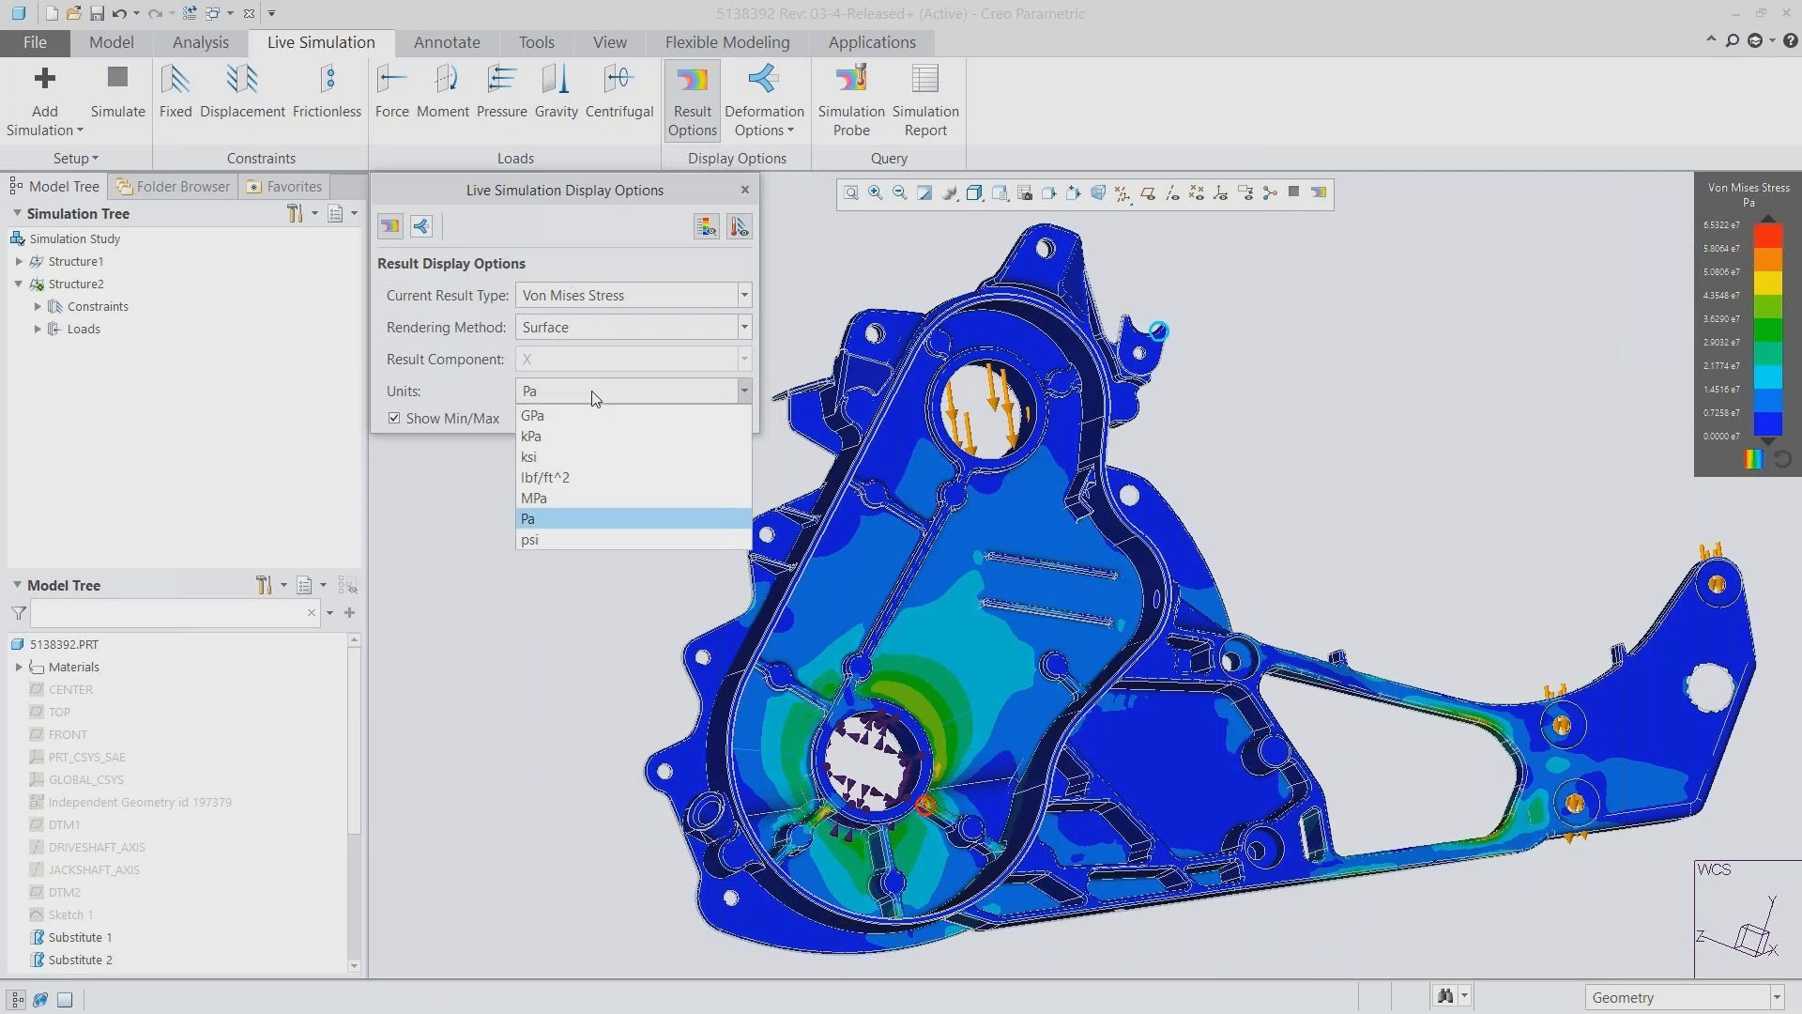
{"action": "left_click", "coordinate": [563, 498]}
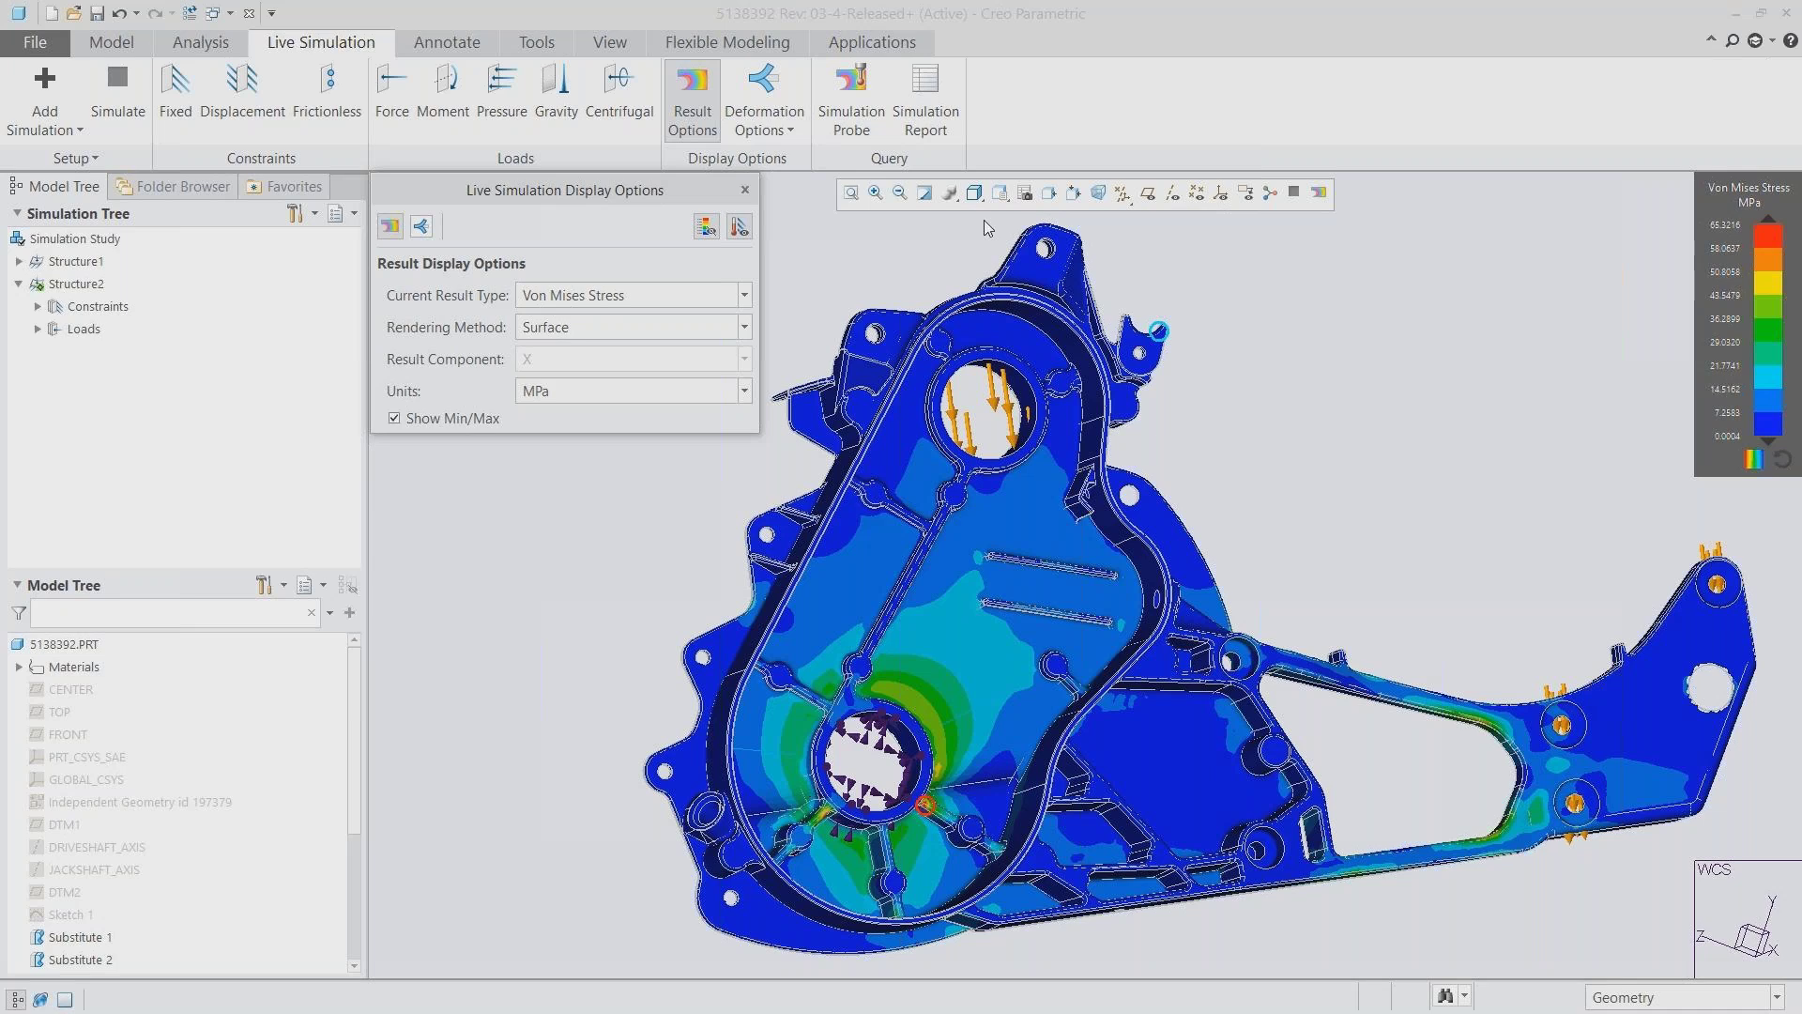
Orient the part to saved view 03_STRESS_02 and probe the maximum stress on the rib's round beside the large bore
{"action": "left_click", "coordinate": [1000, 193]}
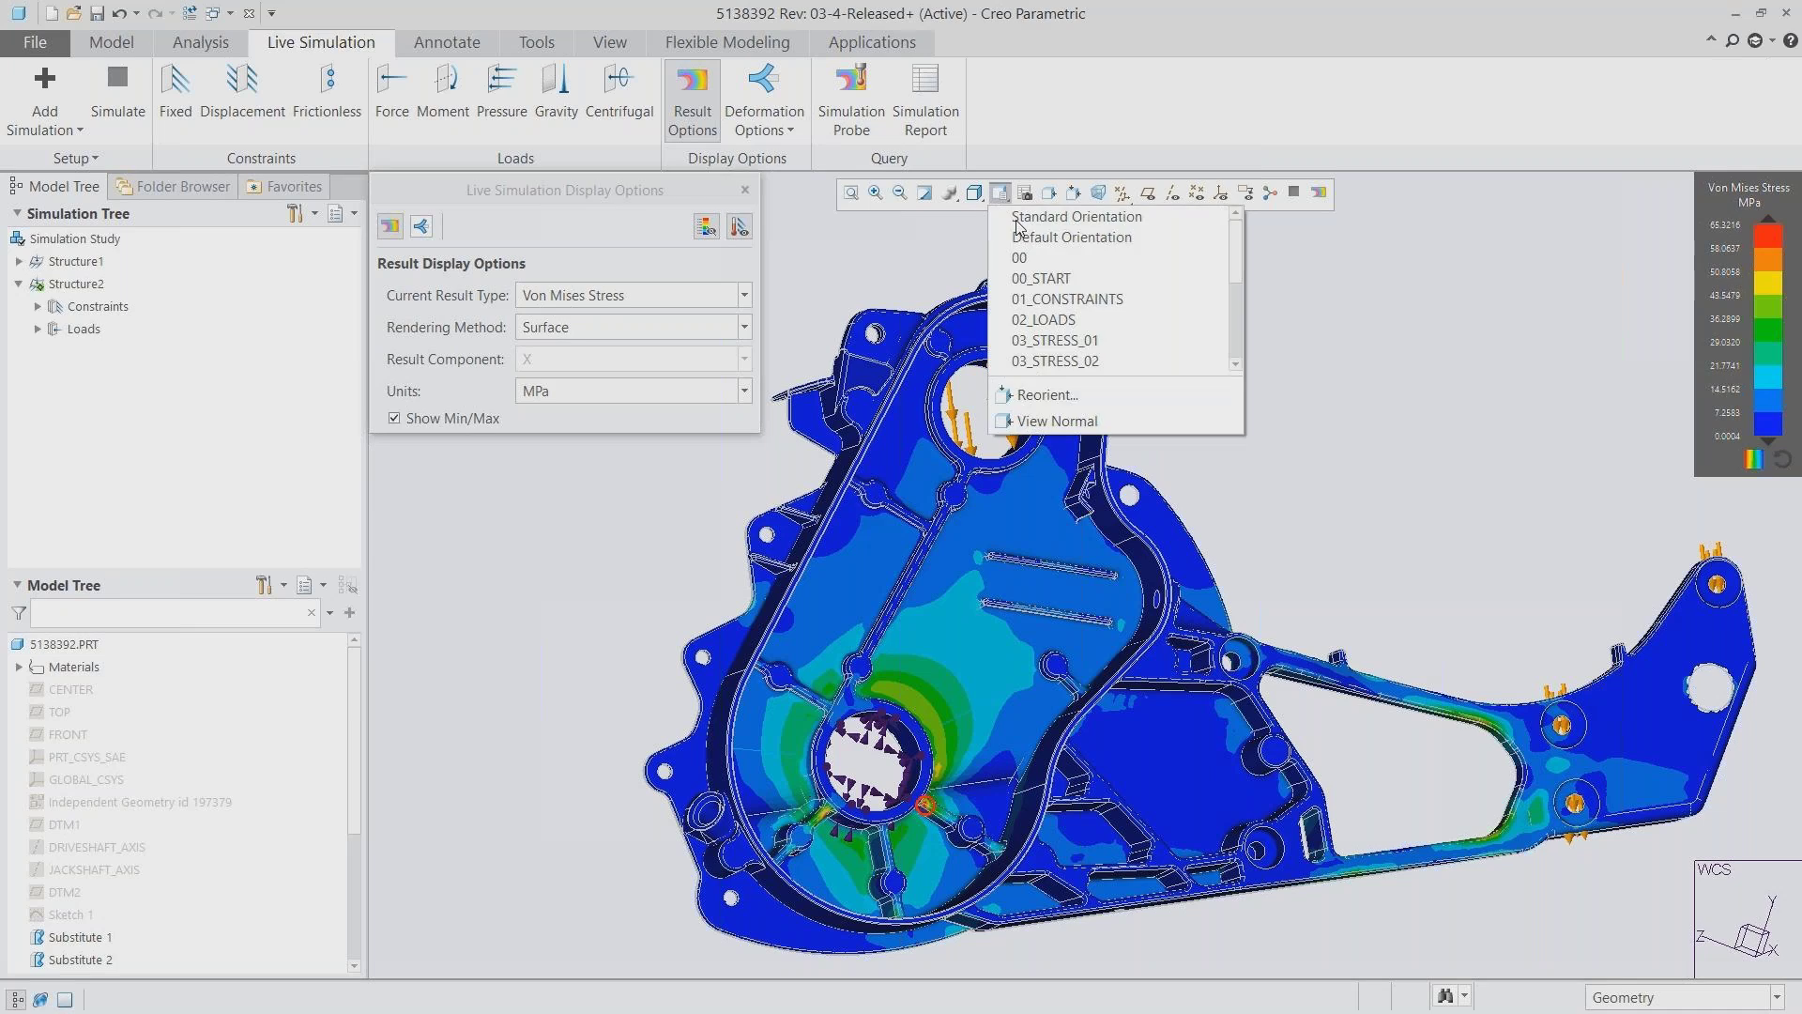
{"action": "left_click", "coordinate": [1079, 362]}
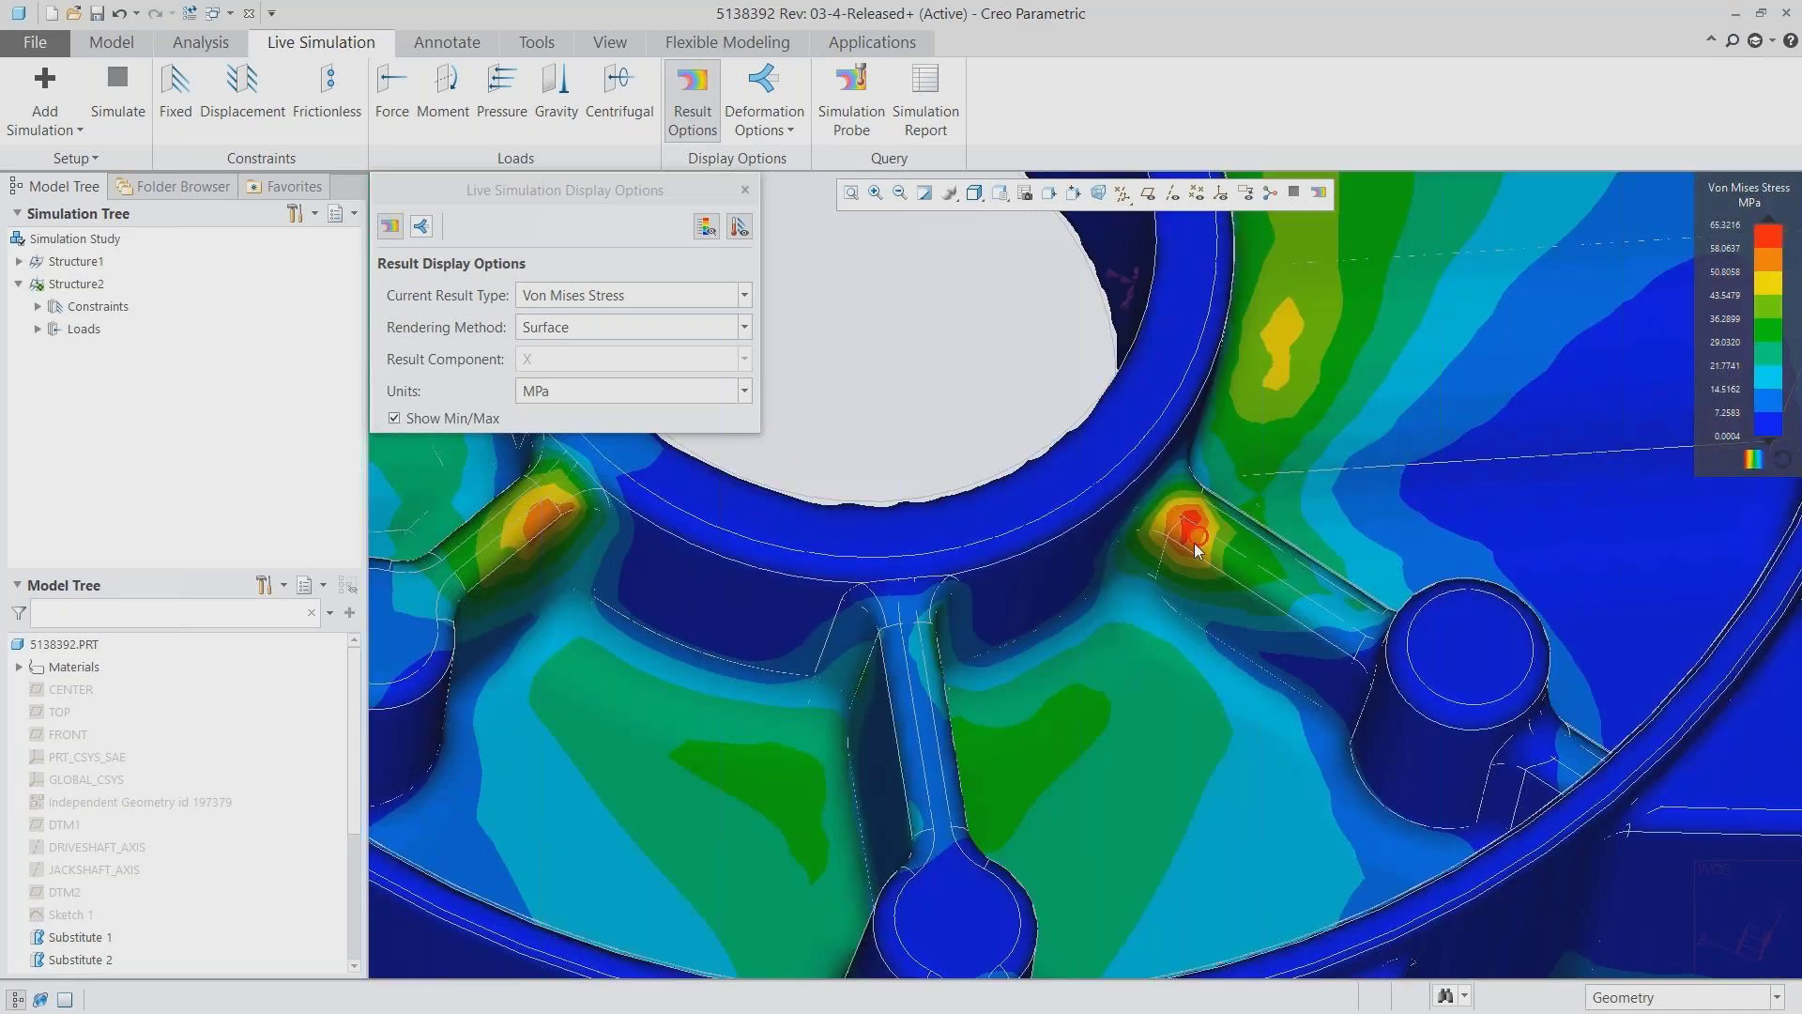
{"action": "left_click", "coordinate": [863, 103]}
{"action": "left_click", "coordinate": [1574, 234]}
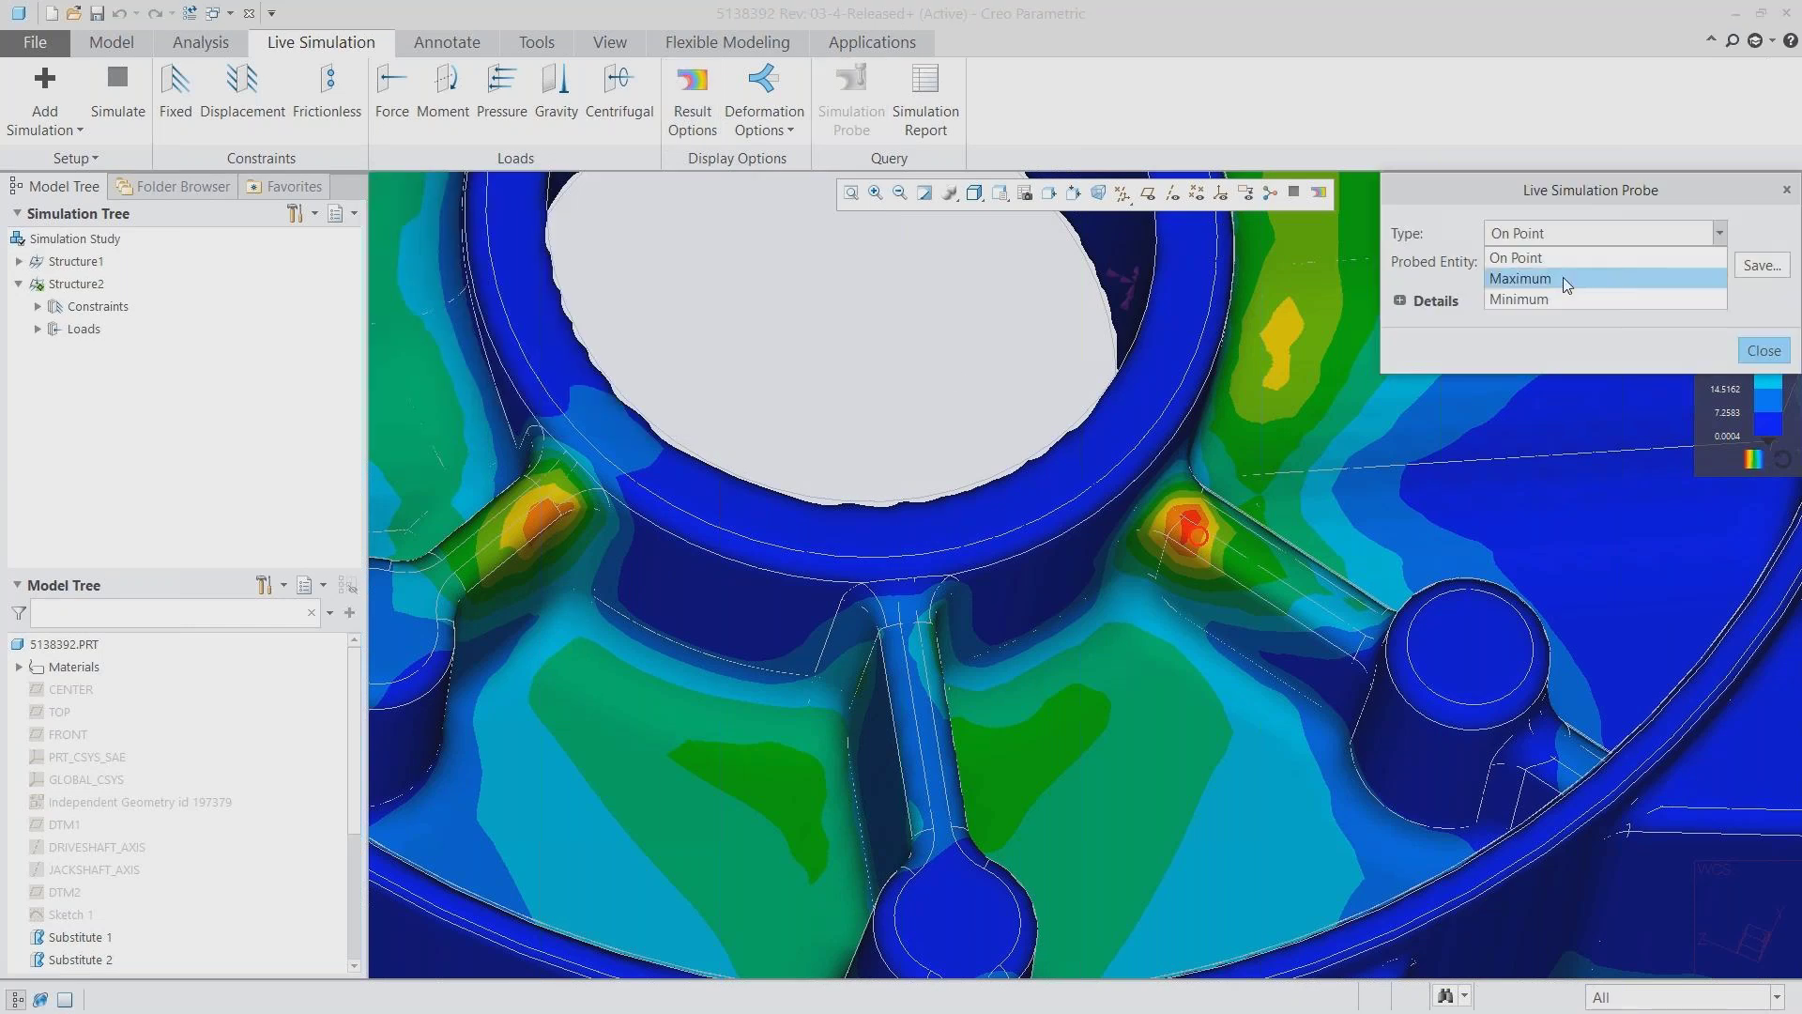
{"action": "left_click", "coordinate": [1563, 278]}
{"action": "left_click", "coordinate": [1190, 535]}
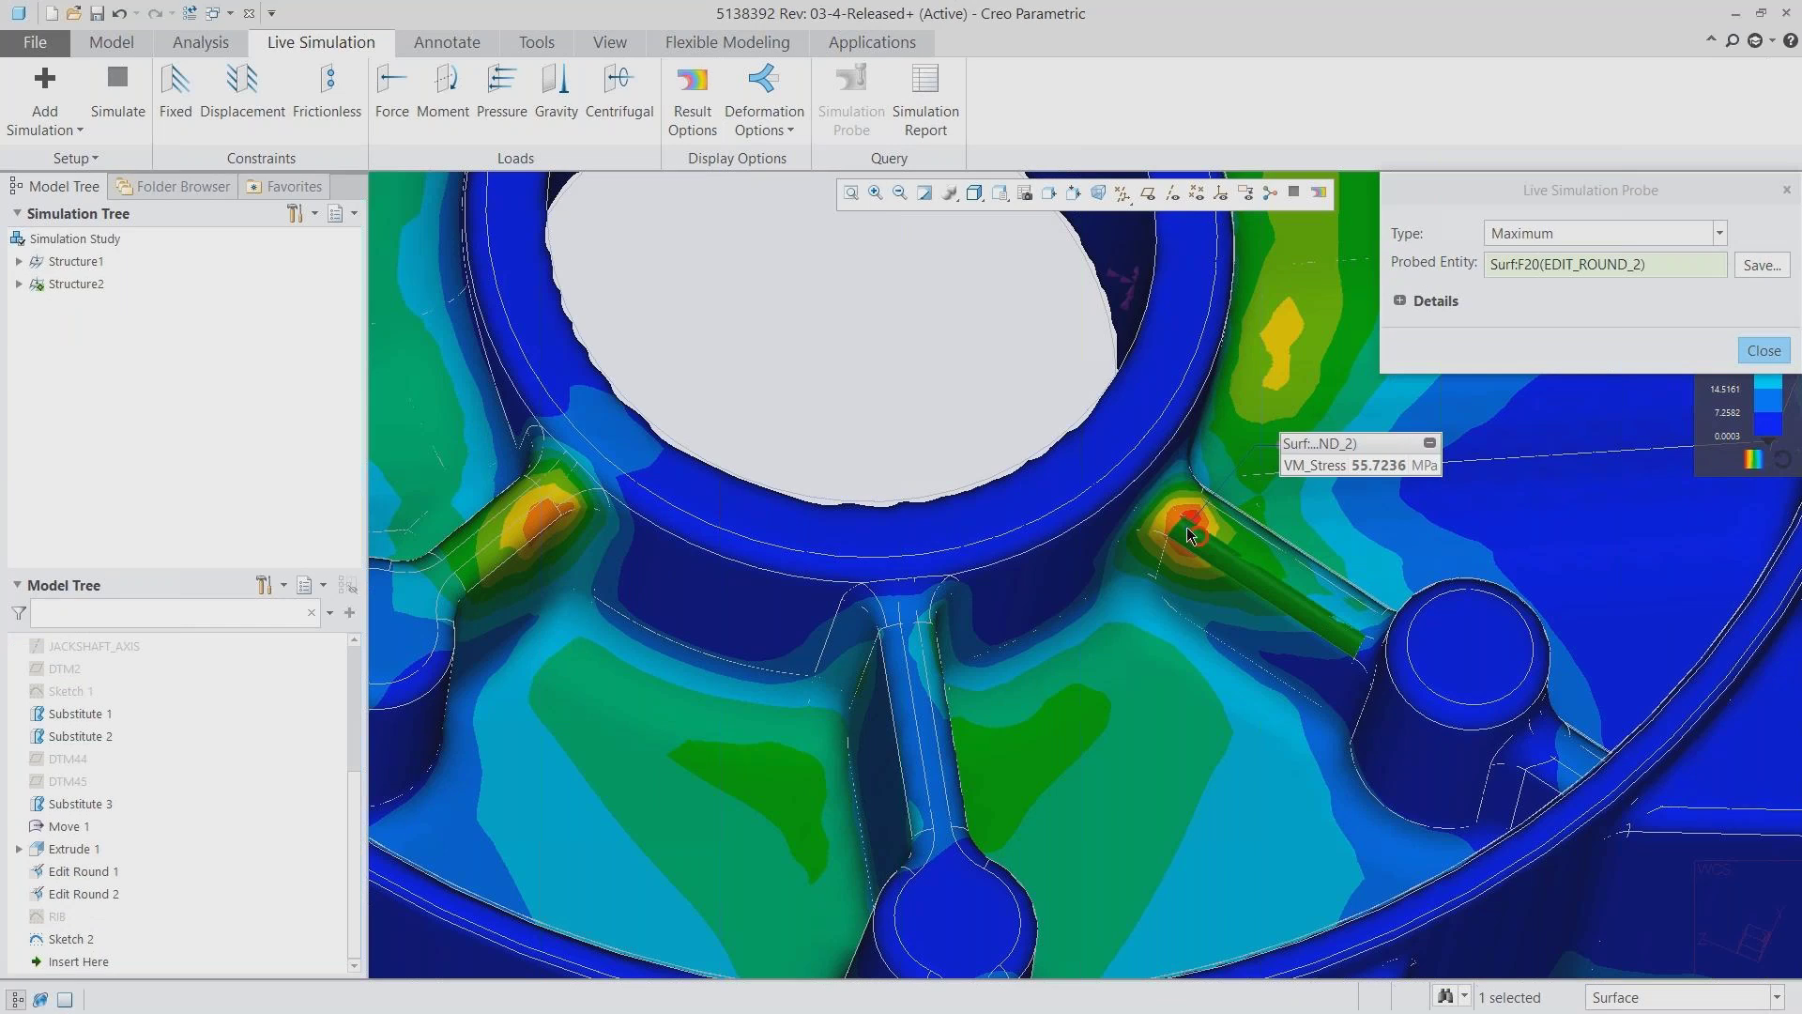
Save the maximum stress probe under its suggested name, close the probe and move its label away from the stressed rib
{"action": "left_click", "coordinate": [1757, 271]}
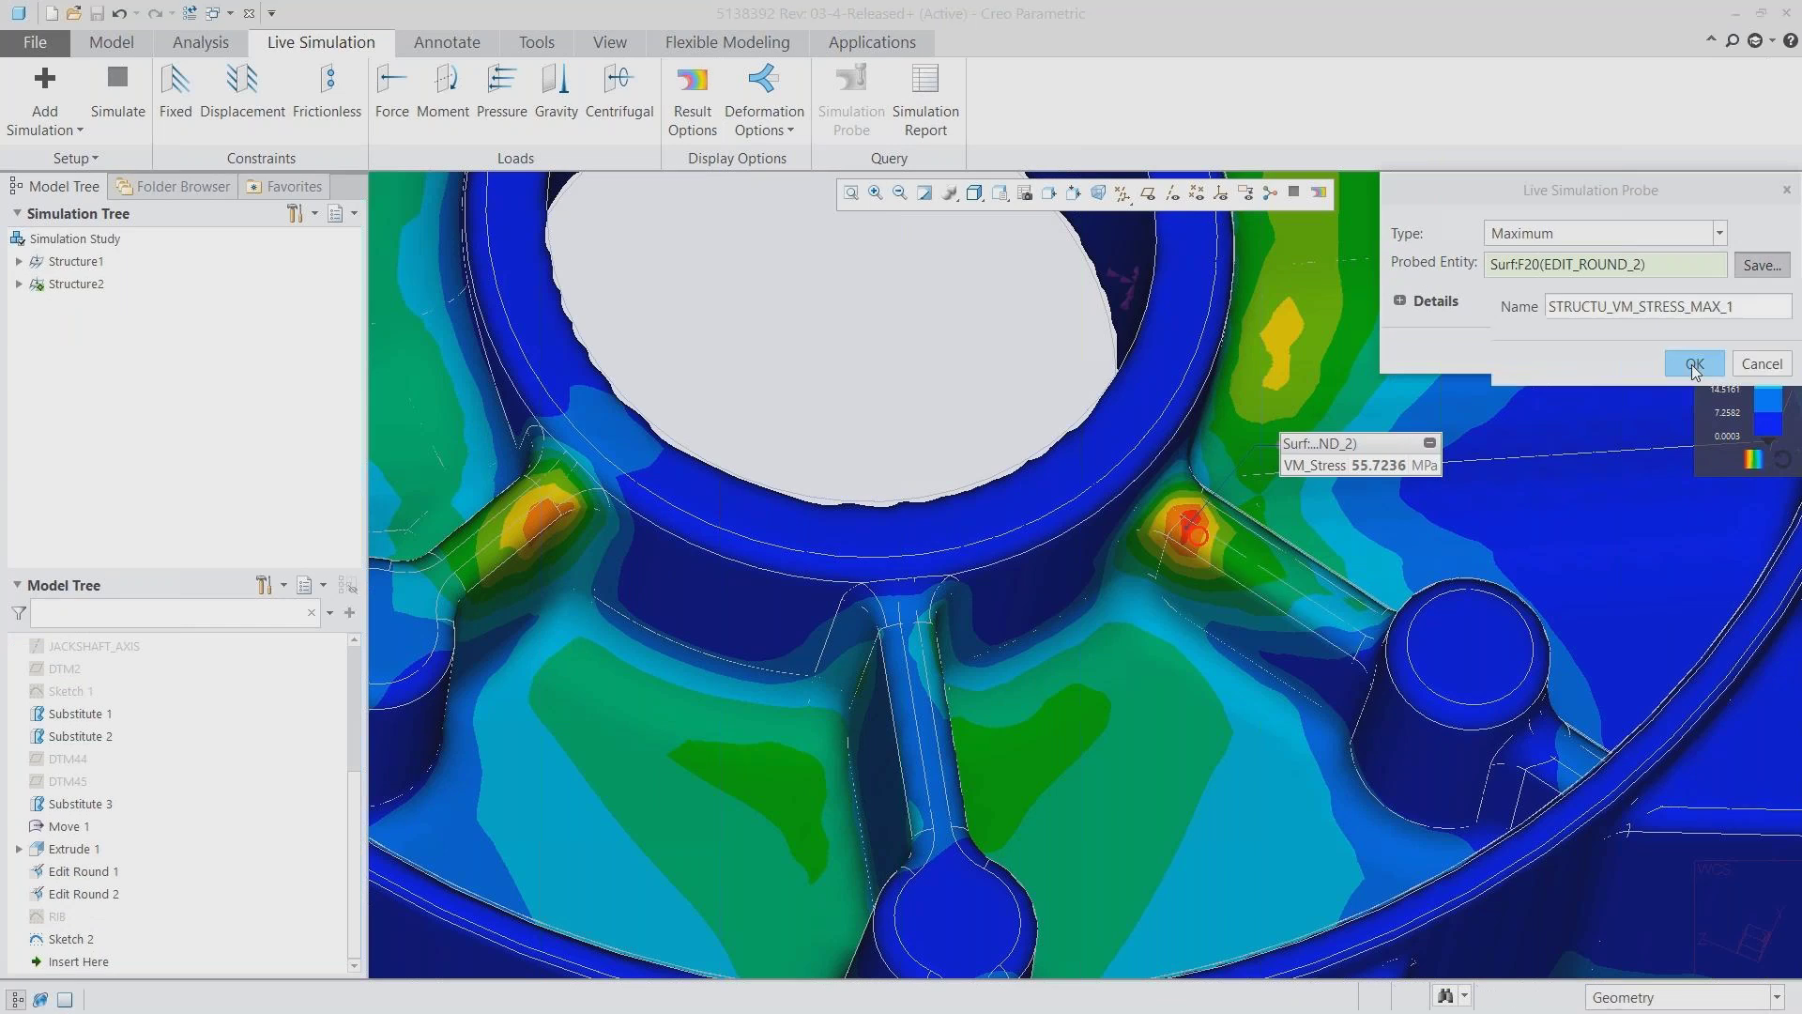
{"action": "left_click", "coordinate": [1695, 366]}
{"action": "left_click", "coordinate": [1764, 351]}
{"action": "left_click_drag", "start_coordinate": [1380, 443], "coordinate": [1490, 270]}
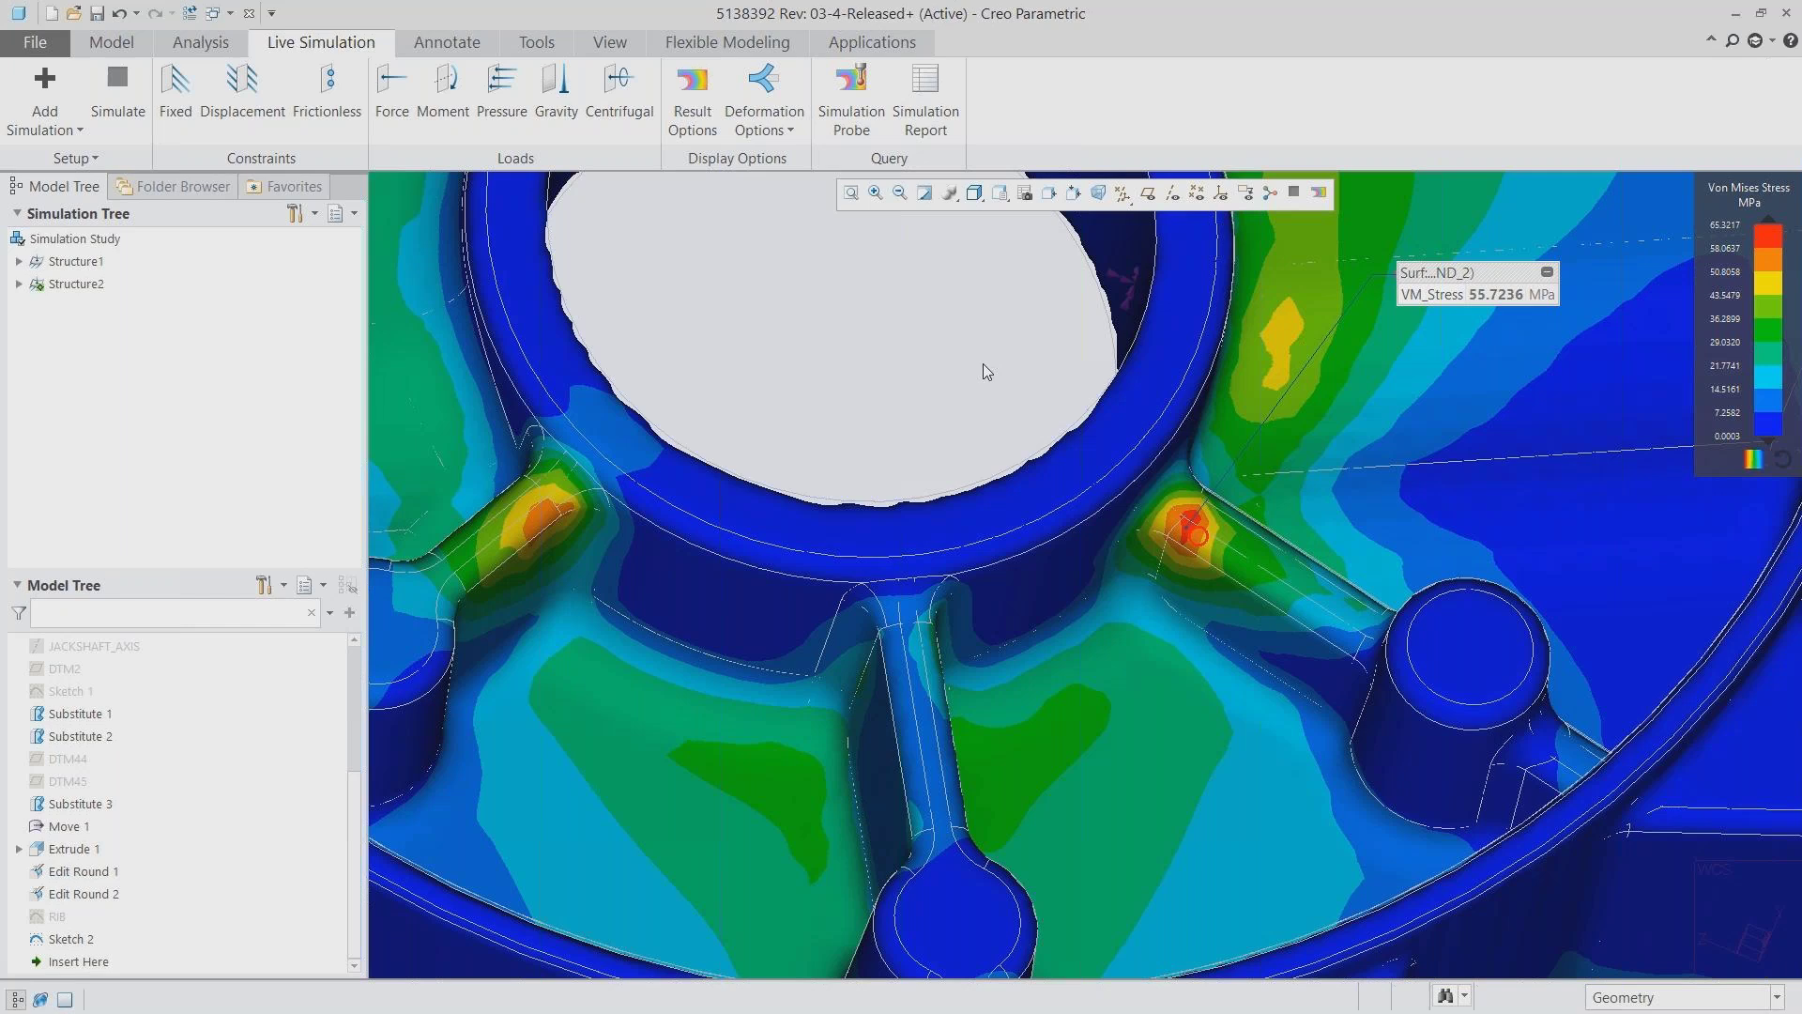
Move the stressed rib's side face and the adjoining boss outward by 1.00 with the flexible Move, and reposition the new stress label
{"action": "left_click", "coordinate": [1236, 614]}
{"action": "left_click", "coordinate": [1401, 763], "text": "ctrl"}
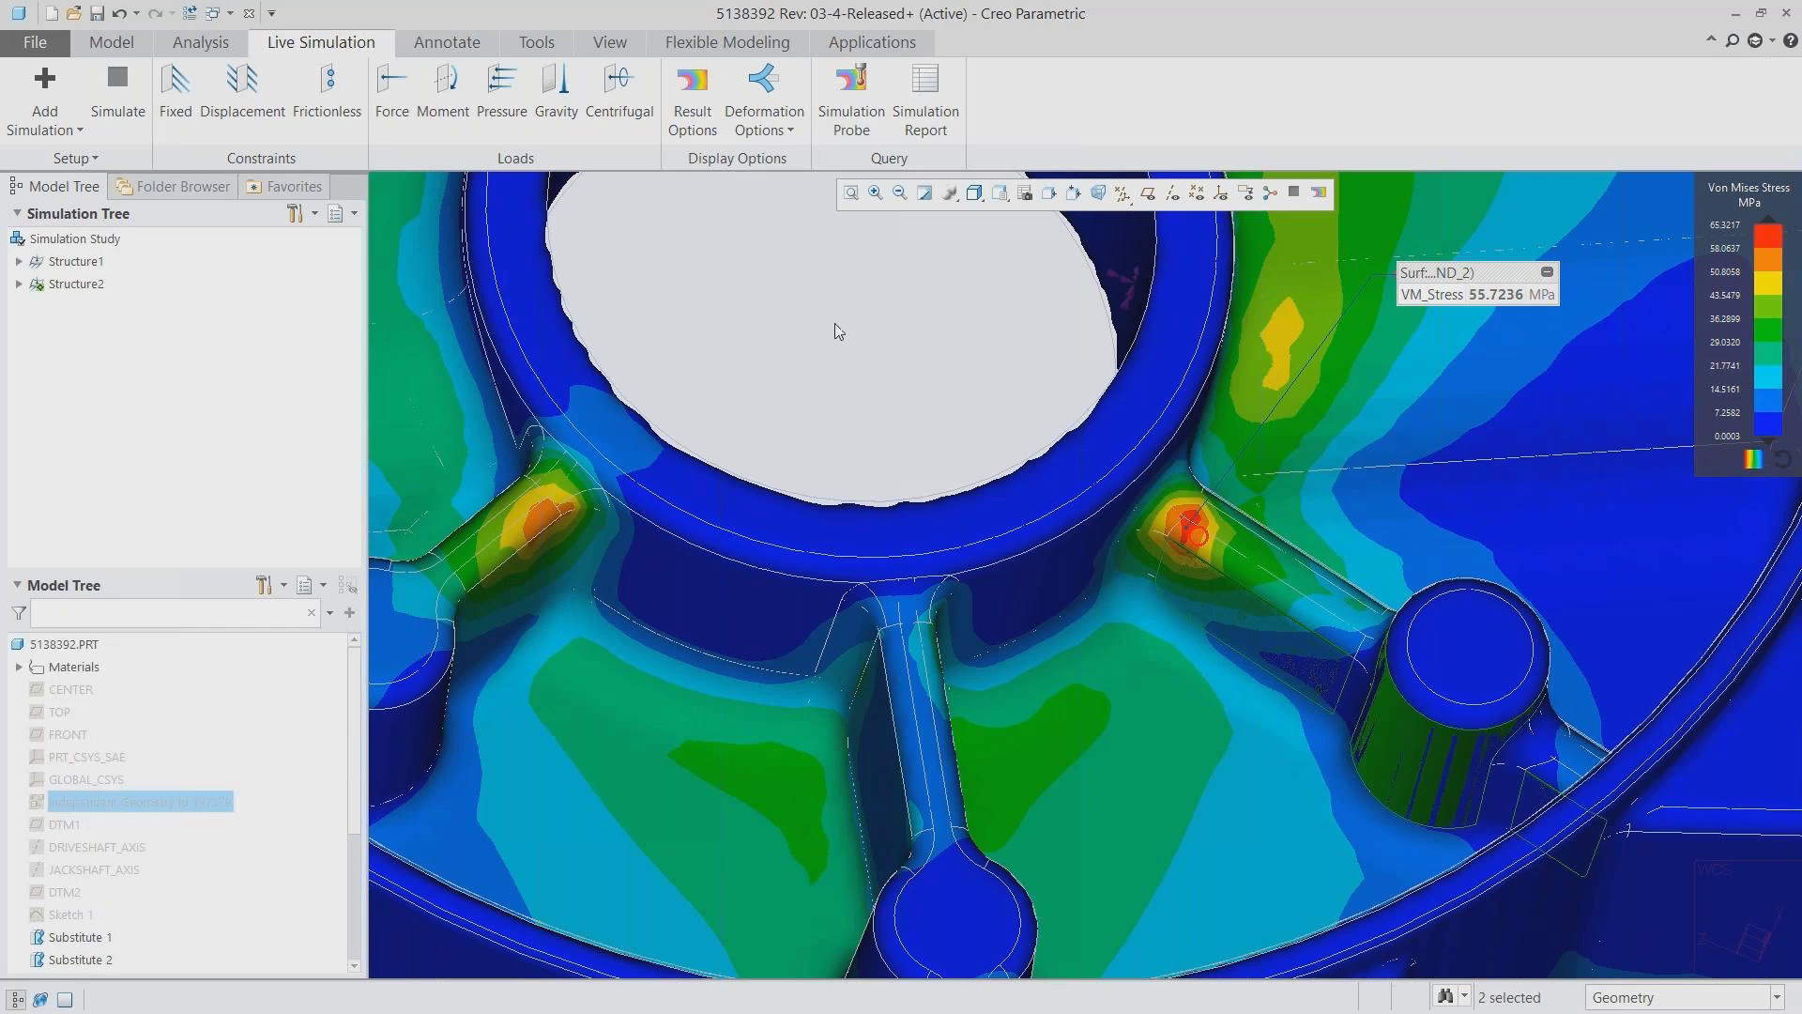
{"action": "left_click", "coordinate": [728, 43]}
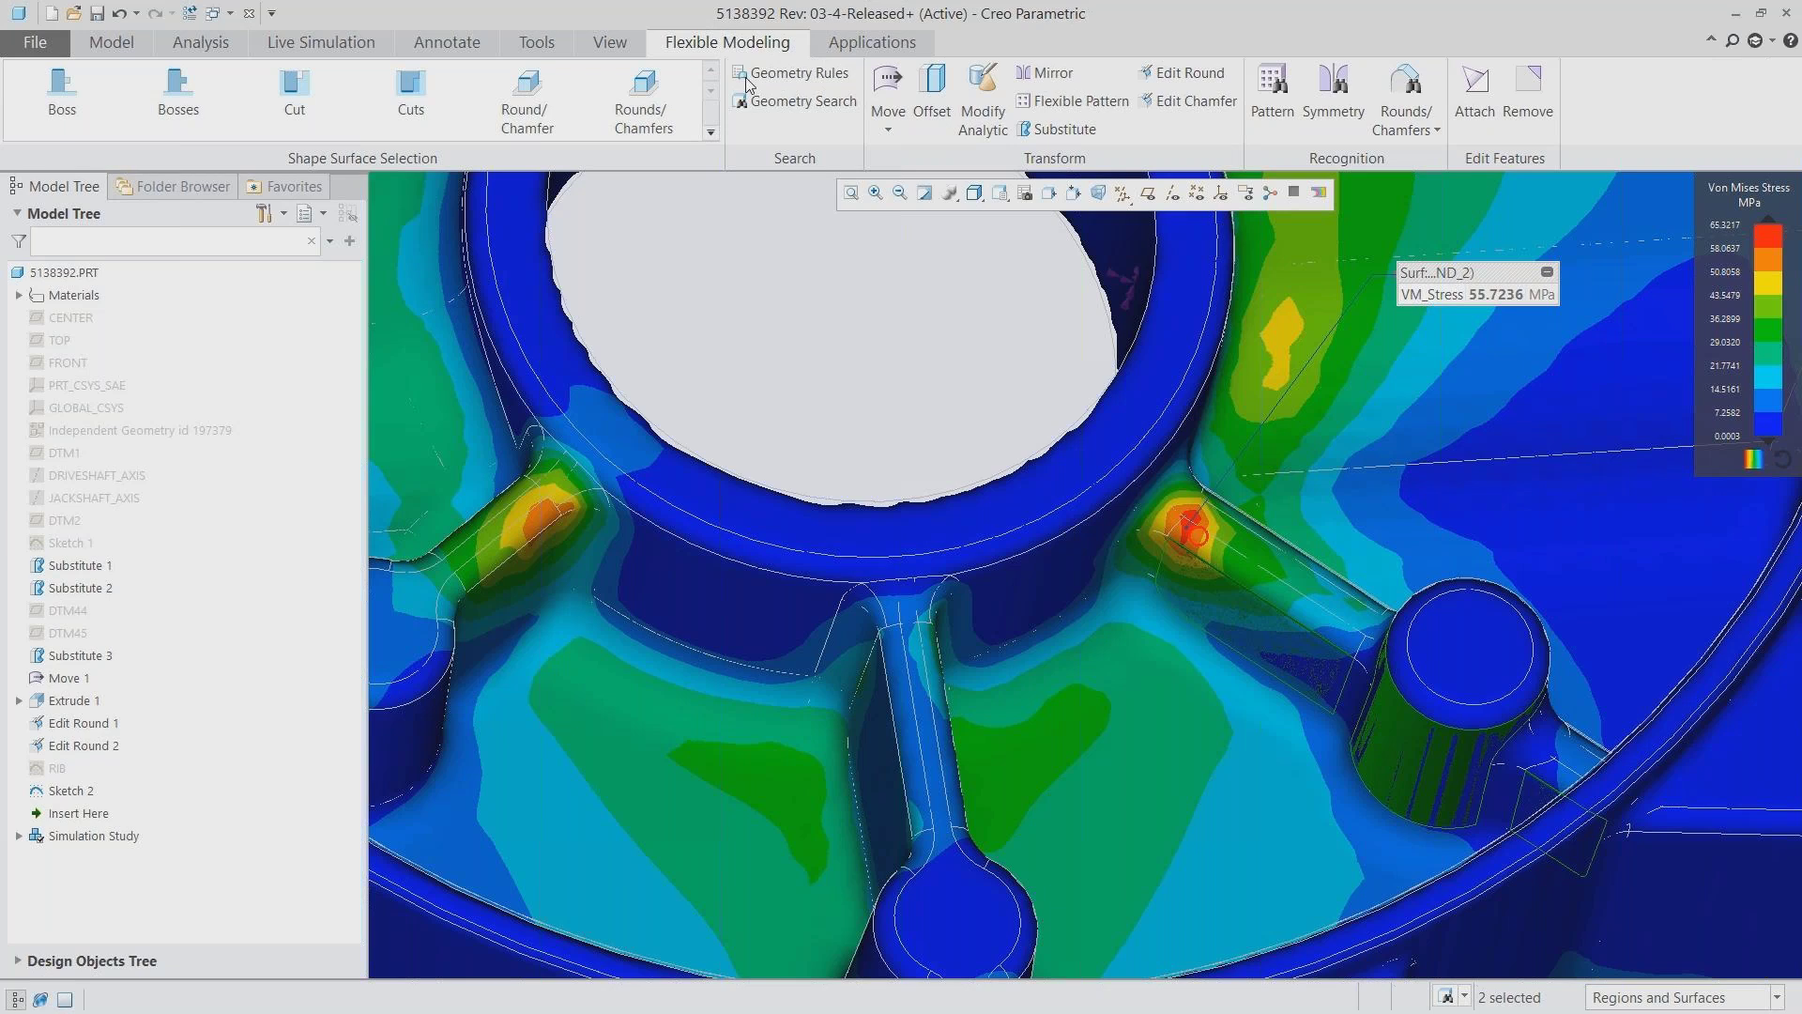
{"action": "left_click", "coordinate": [888, 82]}
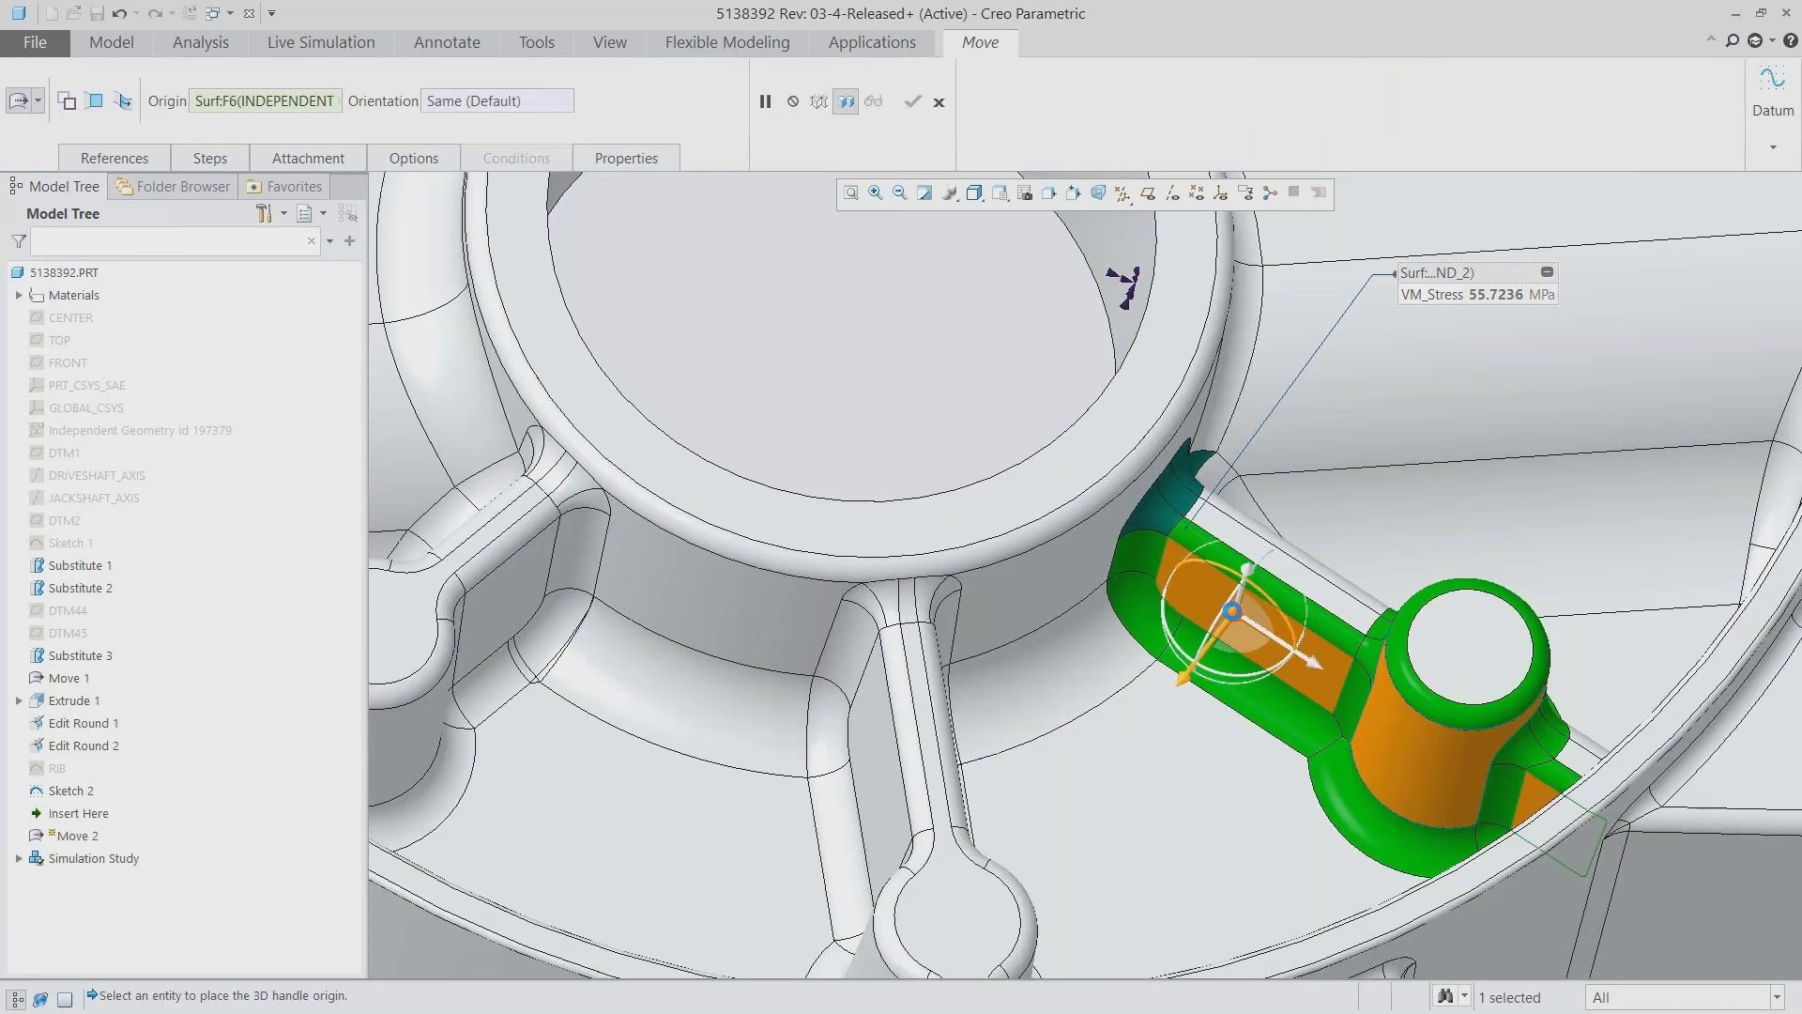
{"action": "left_click_drag", "start_coordinate": [1185, 682], "coordinate": [1178, 684]}
{"action": "left_click", "coordinate": [846, 101]}
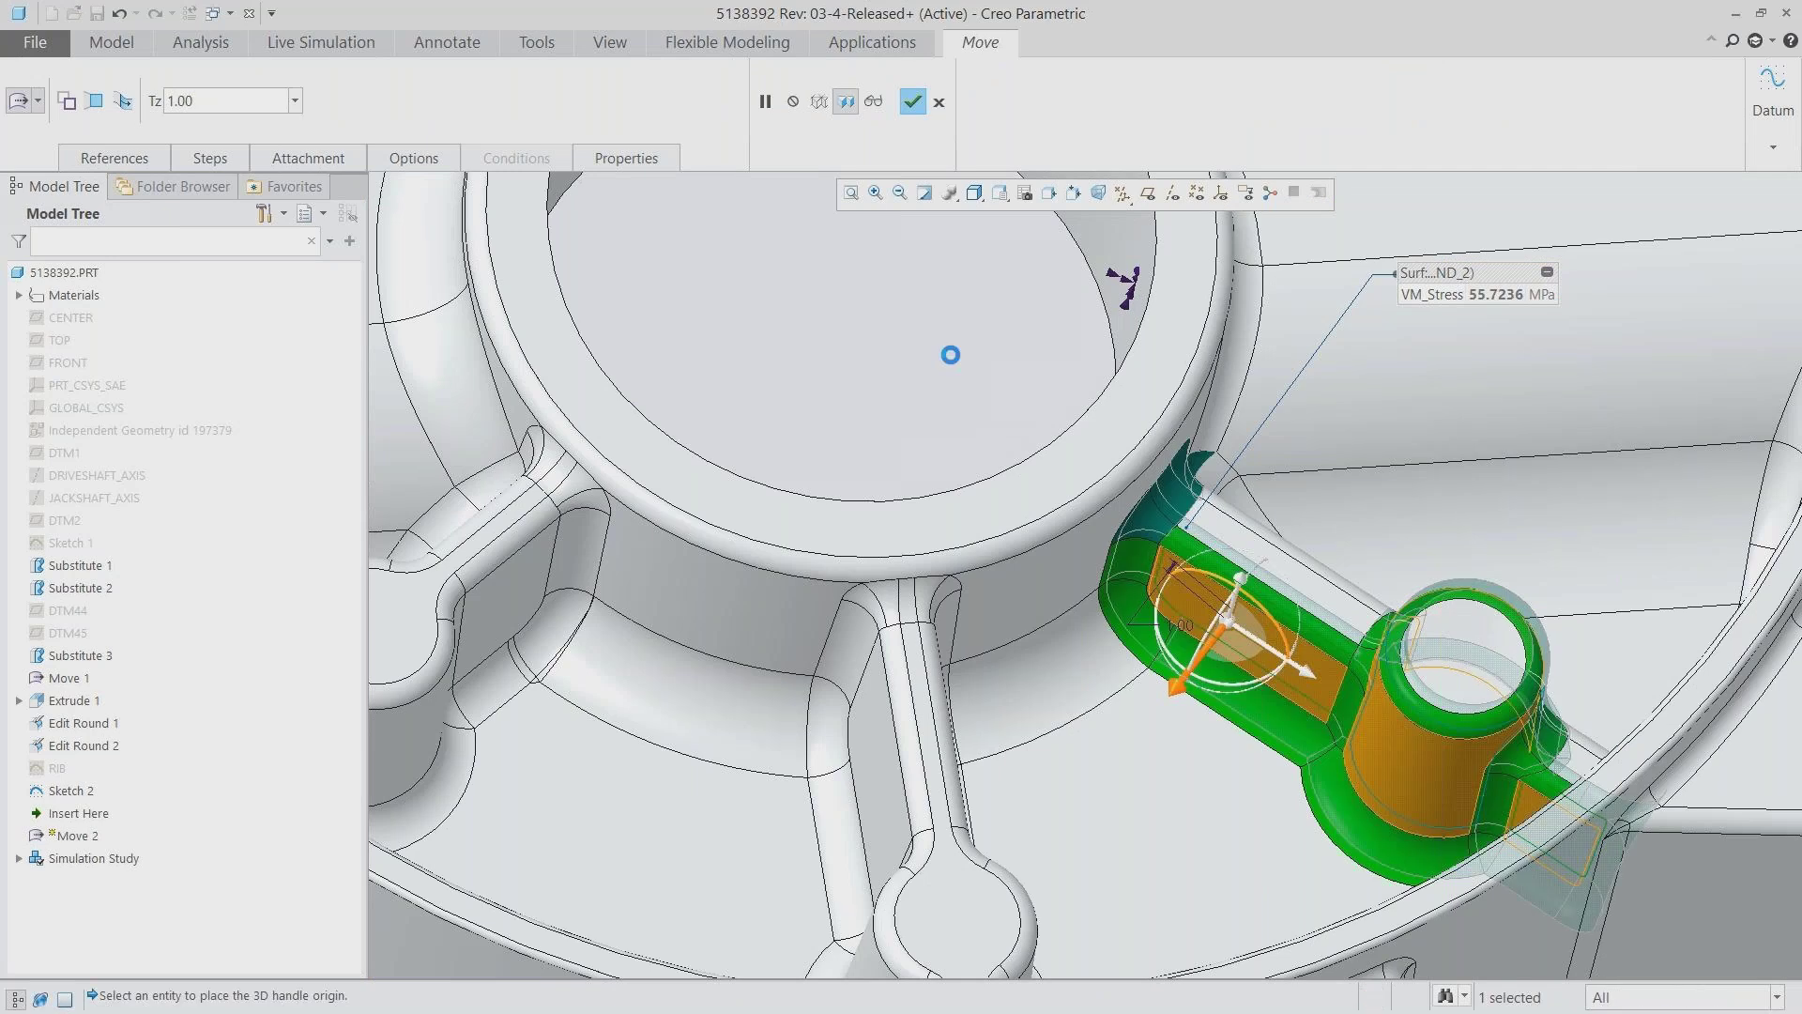
{"action": "left_click", "coordinate": [911, 104]}
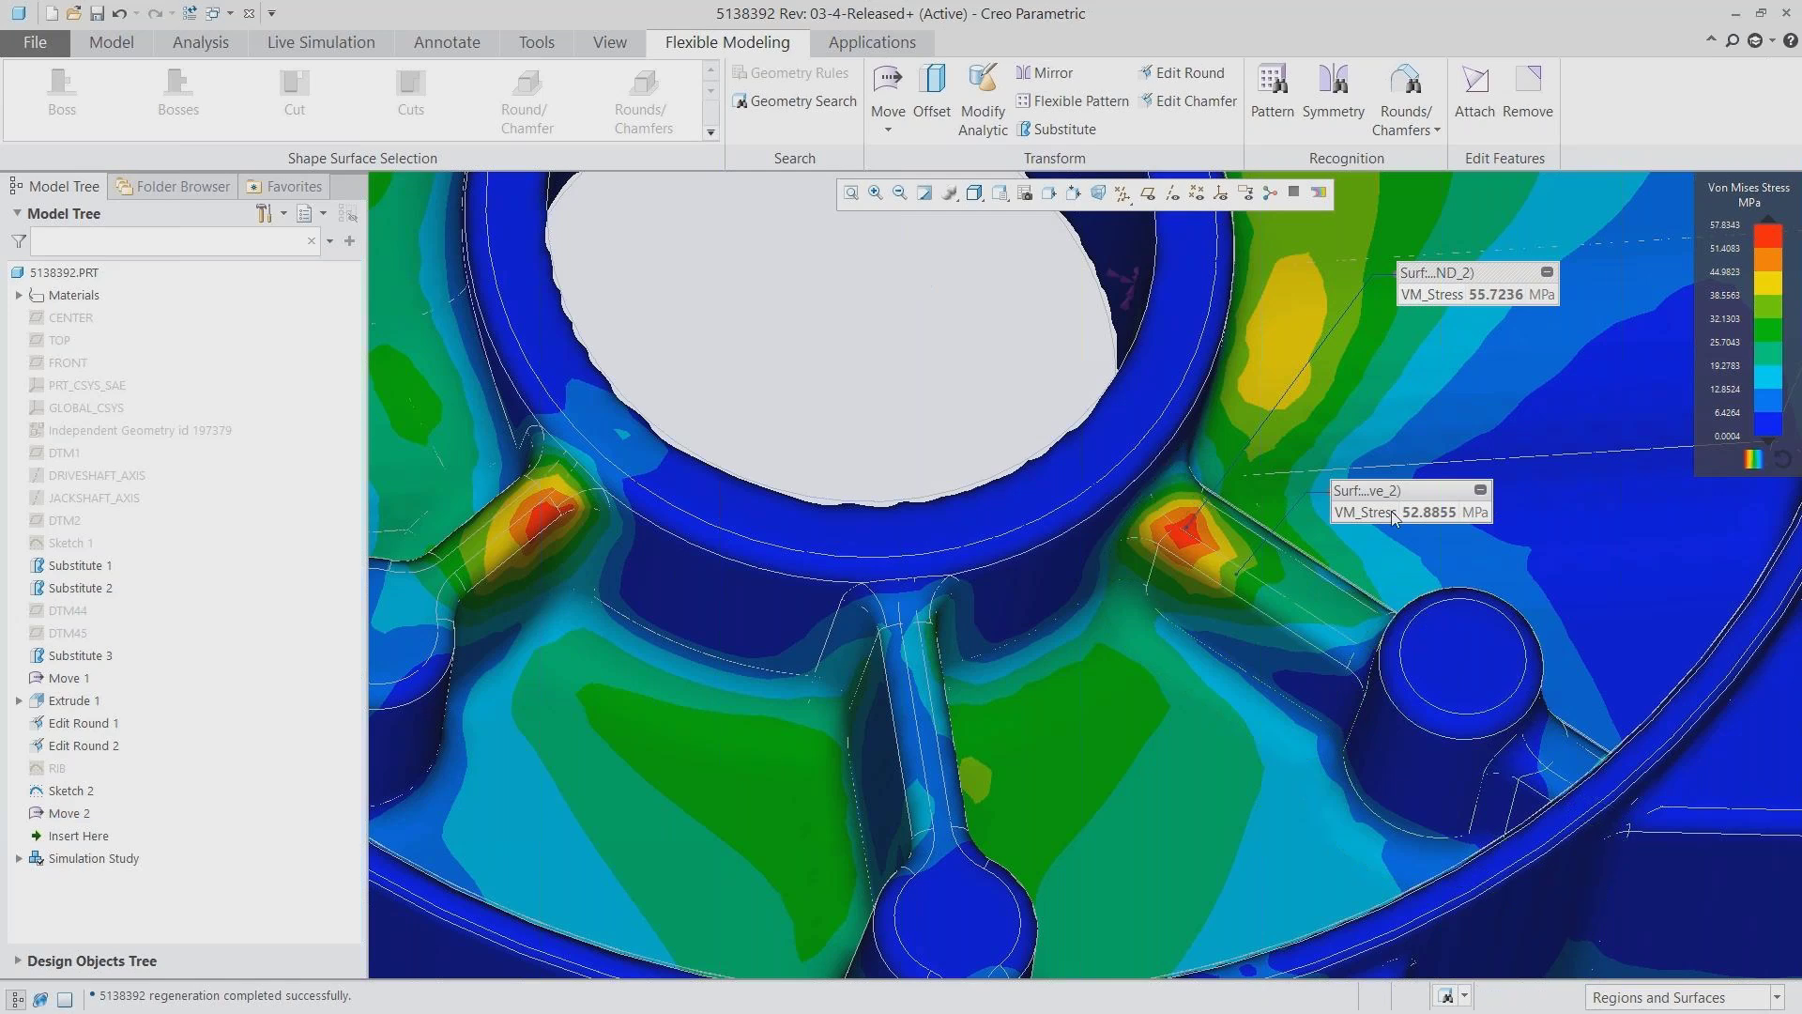
{"action": "left_click_drag", "start_coordinate": [1416, 491], "coordinate": [1489, 349]}
Set the radius of the two rounds along the stressed rib's top edges to 2.50 and place the new stress label below the others
{"action": "left_click", "coordinate": [1279, 609]}
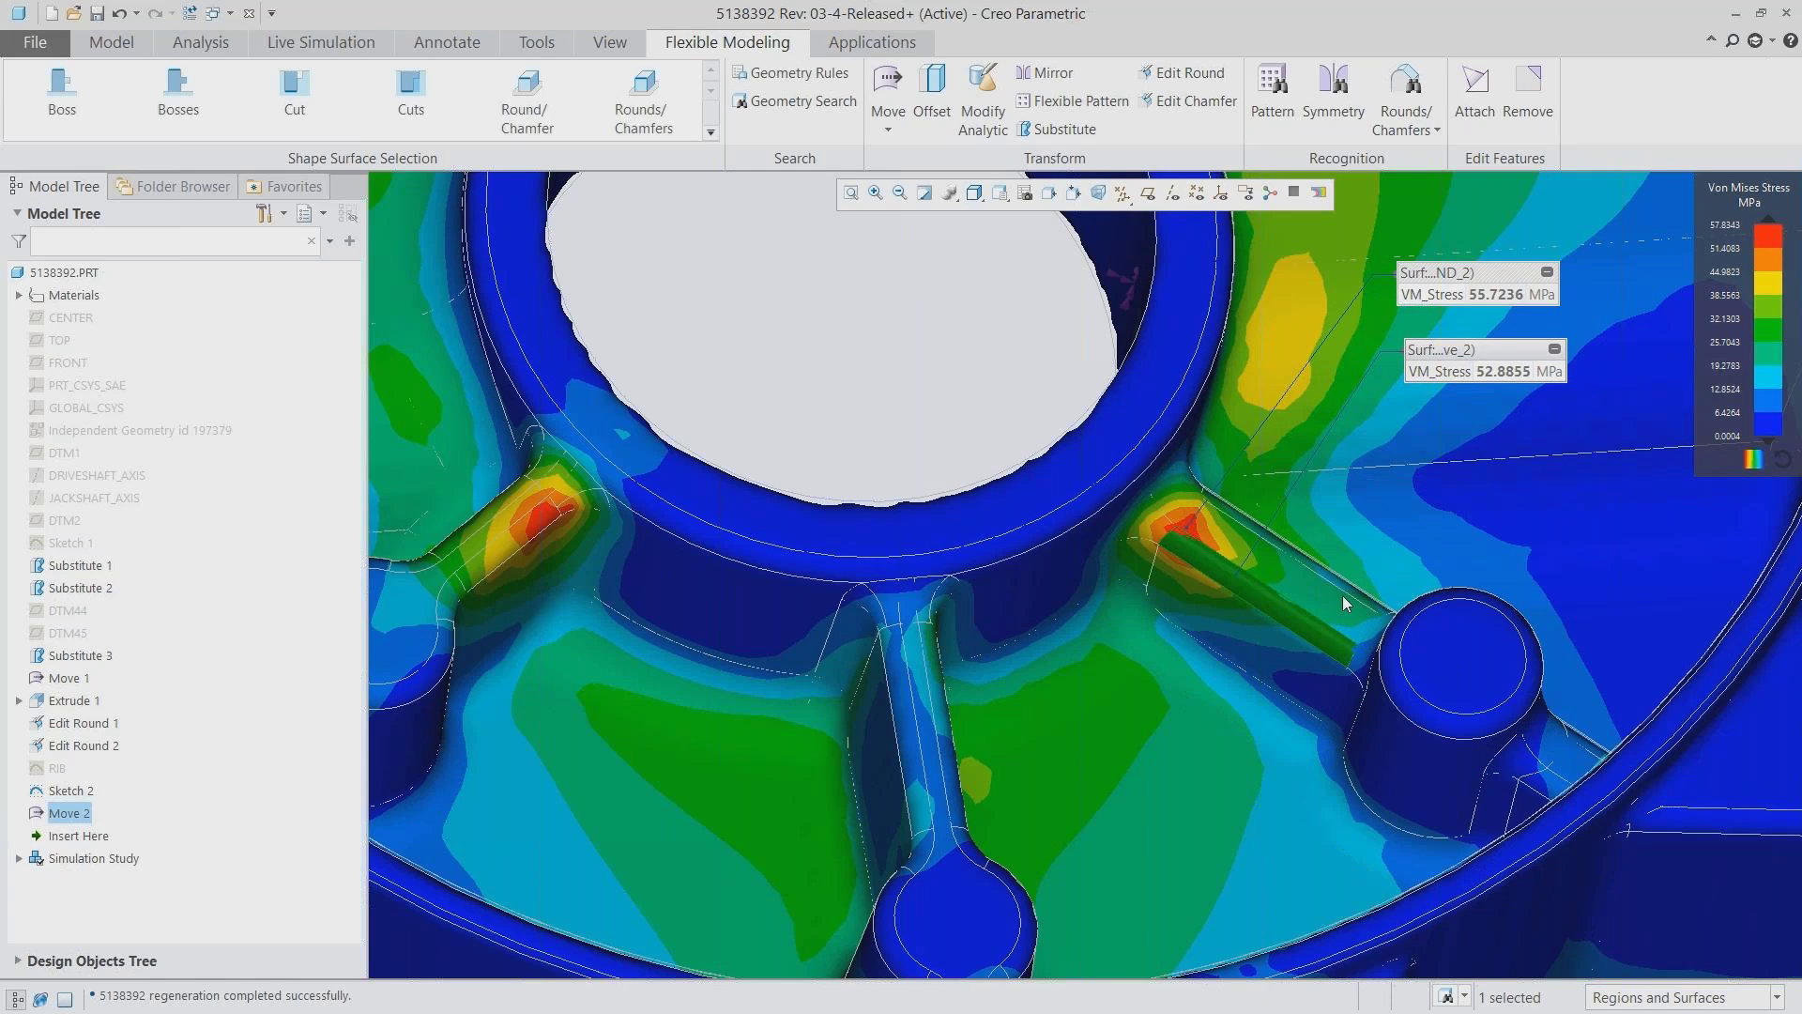
{"action": "left_click", "coordinate": [1342, 595], "text": "ctrl"}
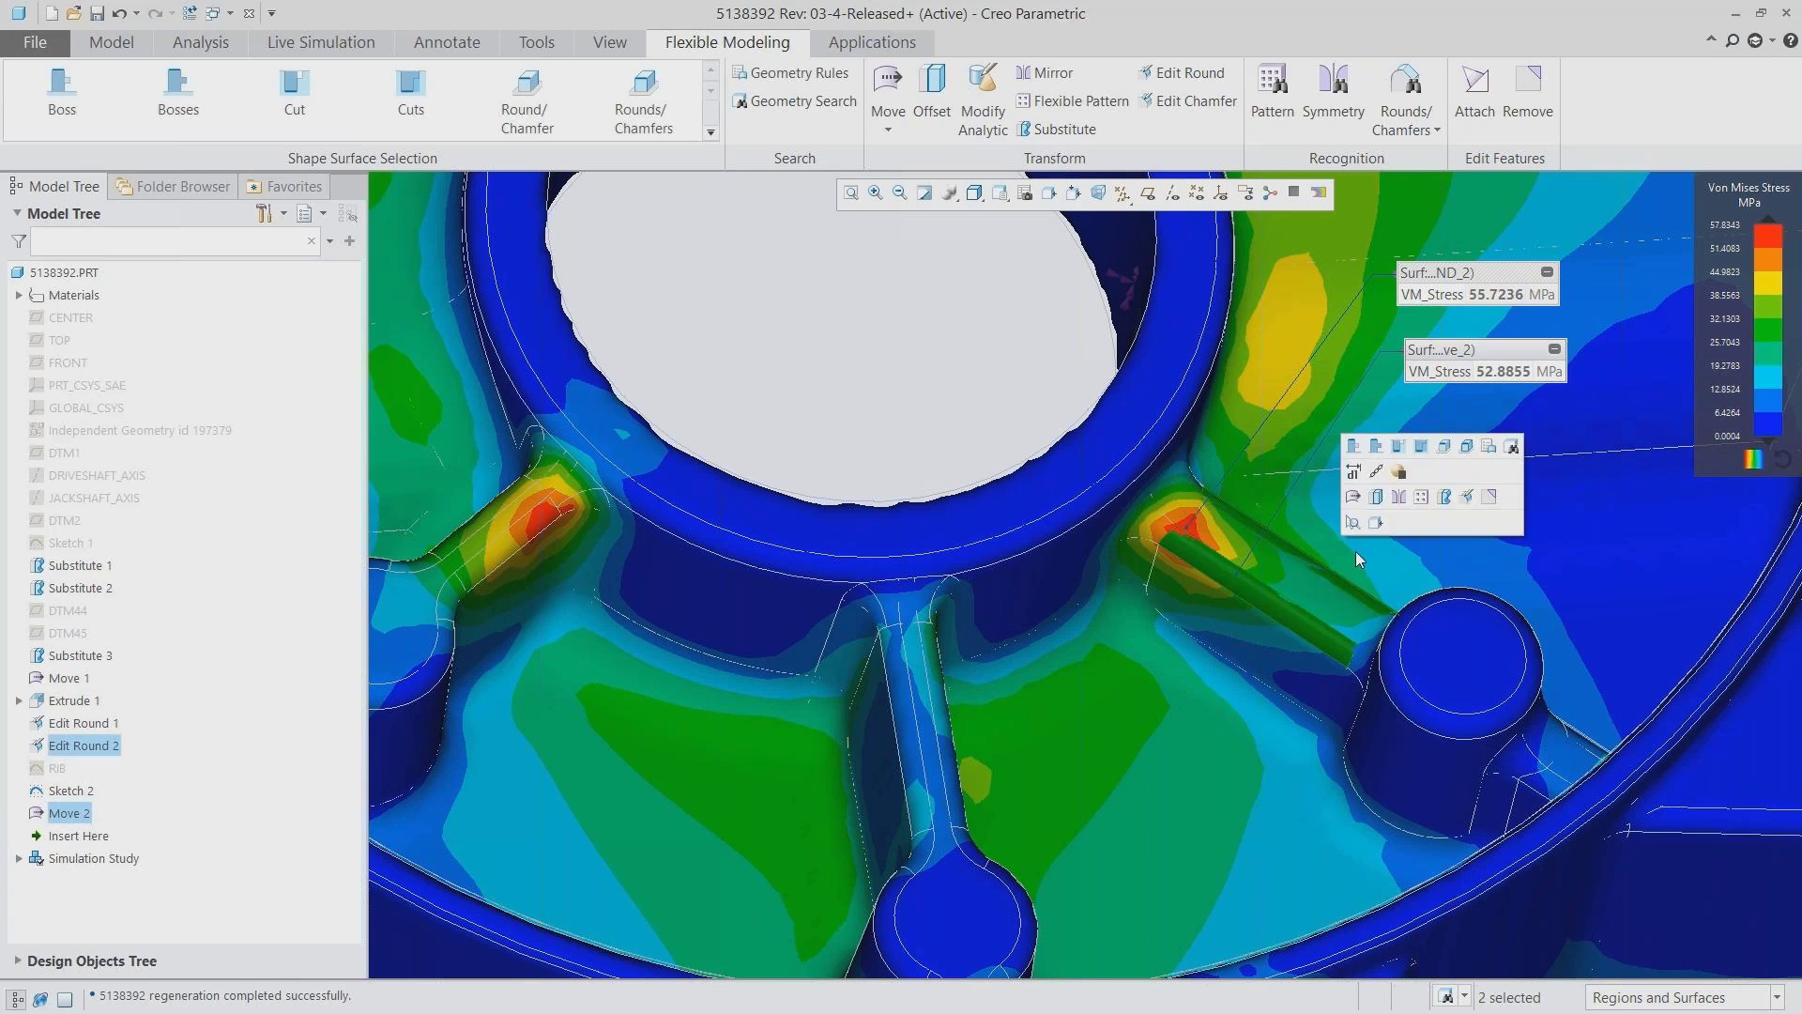
{"action": "left_click", "coordinate": [1470, 498]}
{"action": "type", "text": "2."}
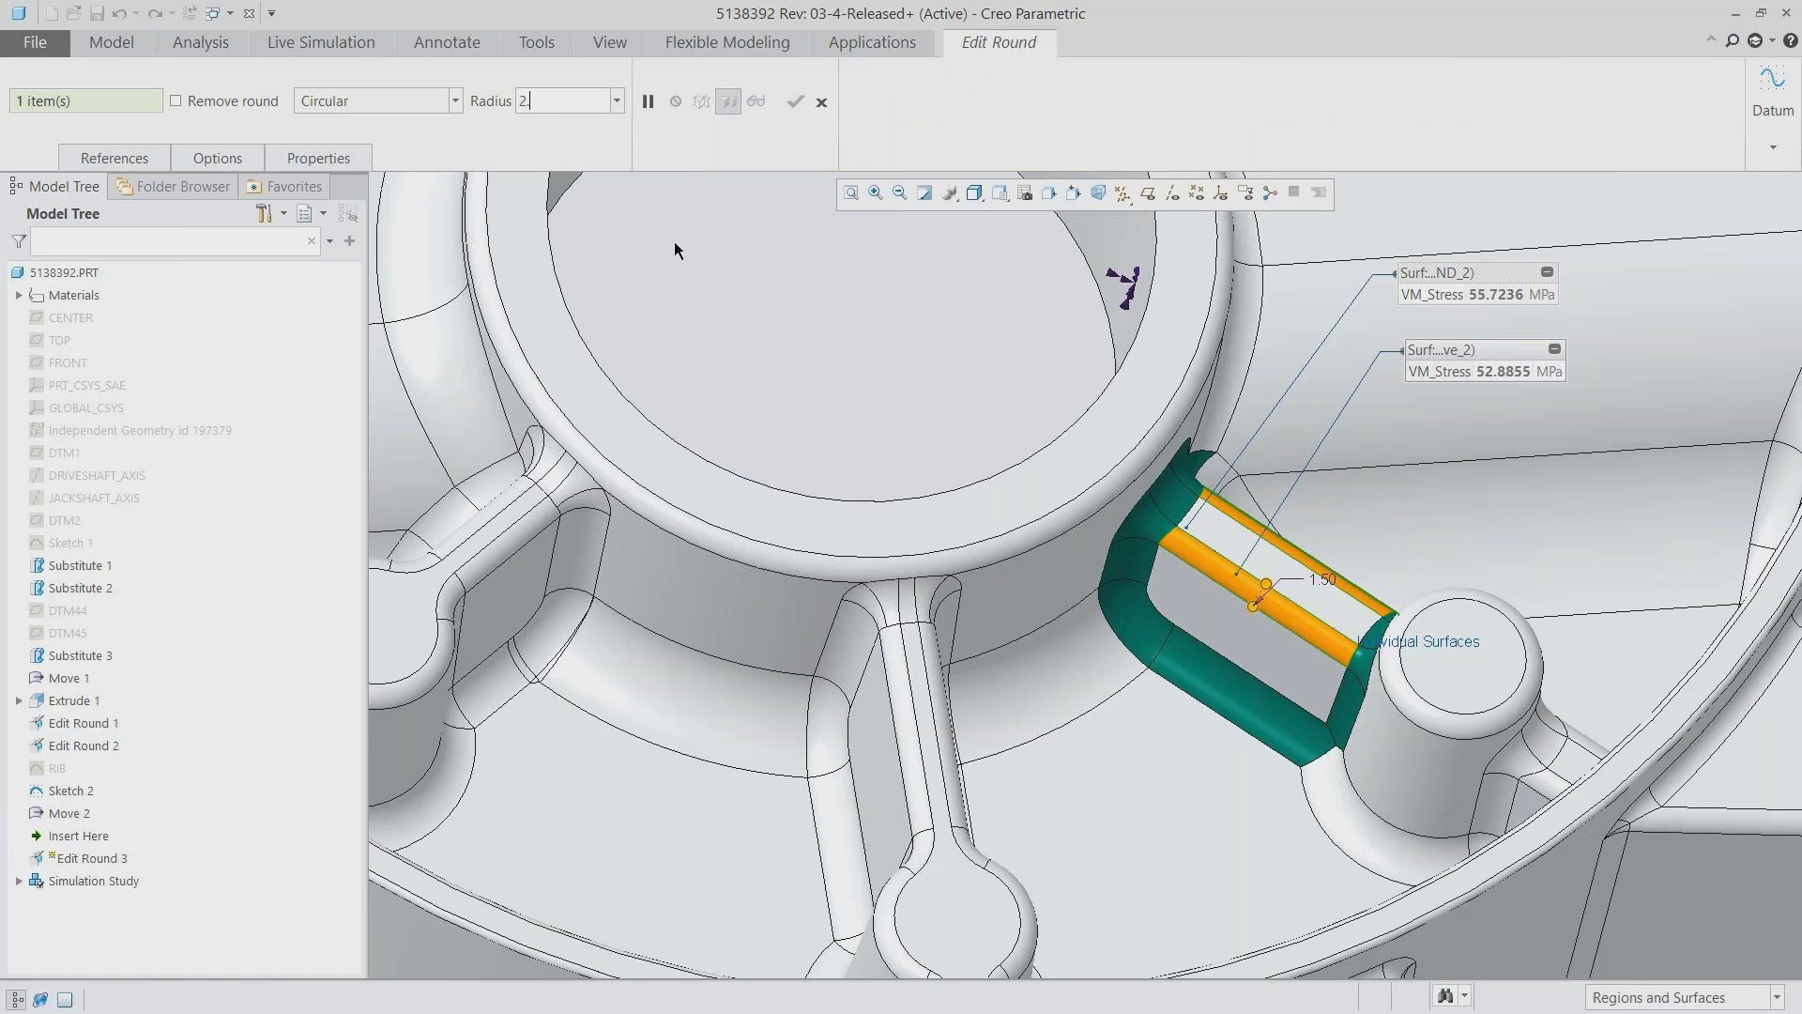
{"action": "type", "text": "5"}
{"action": "key", "text": "Return"}
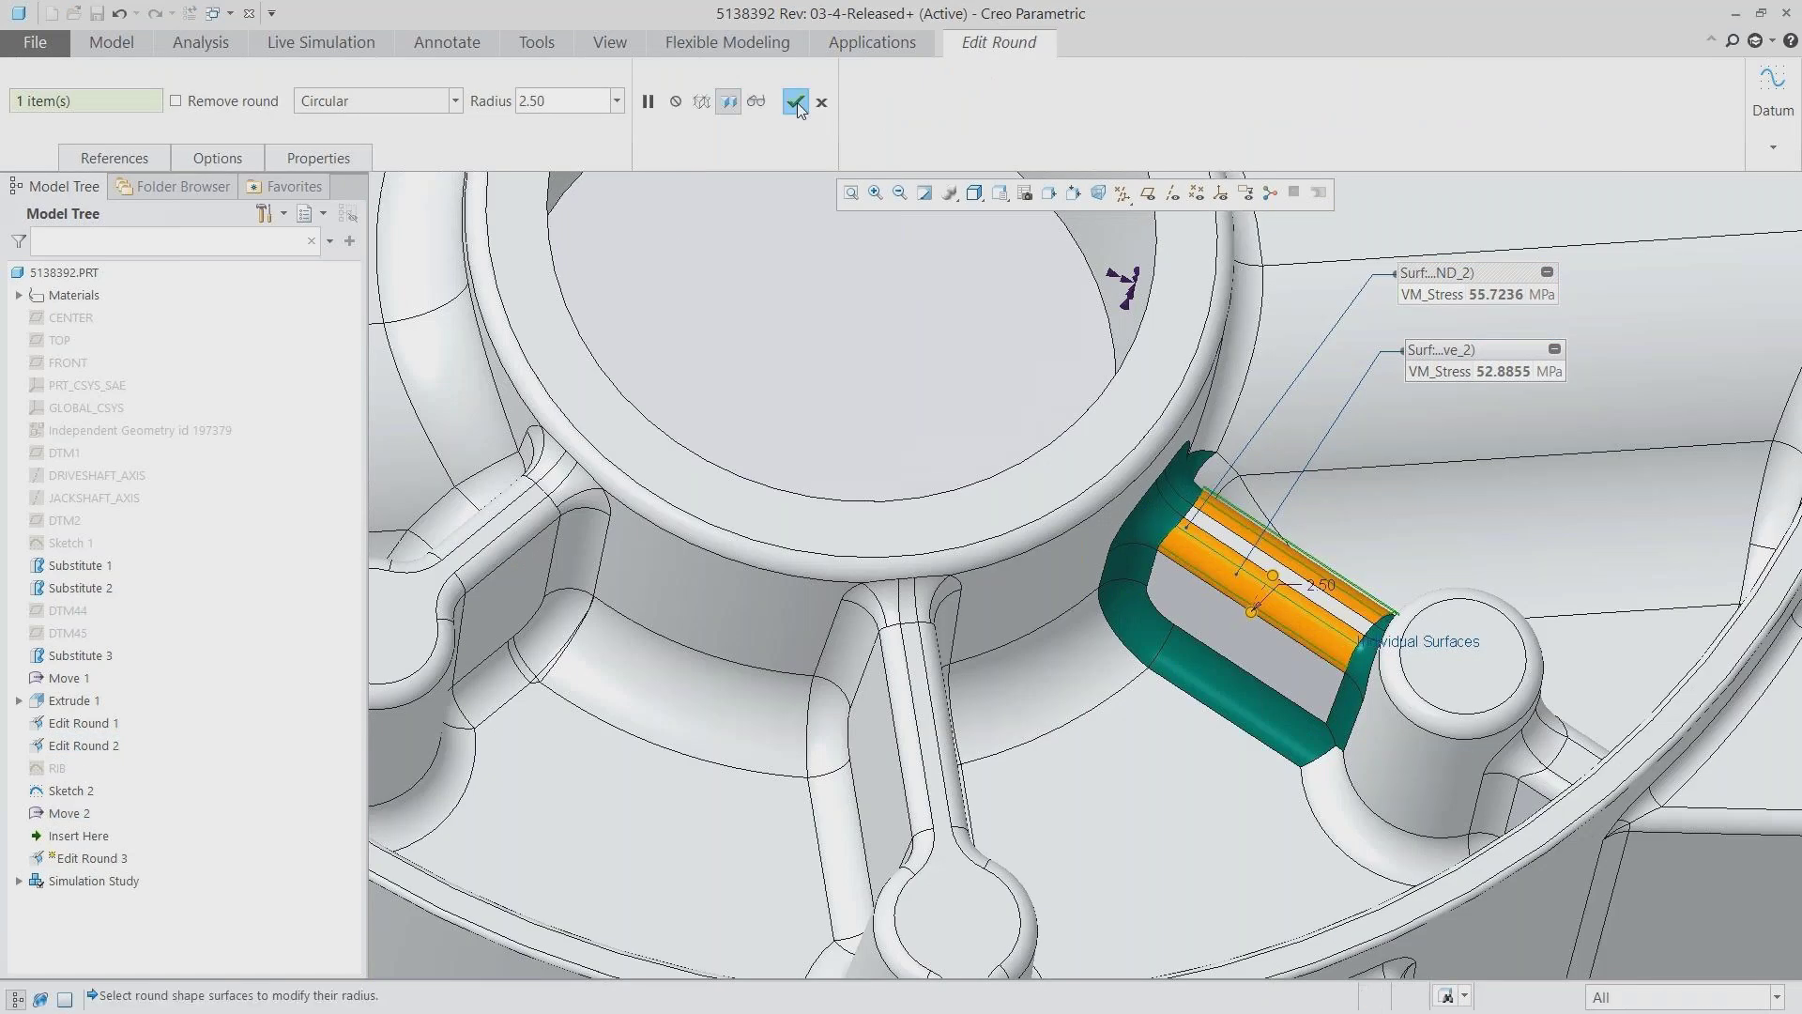
{"action": "left_click", "coordinate": [796, 105]}
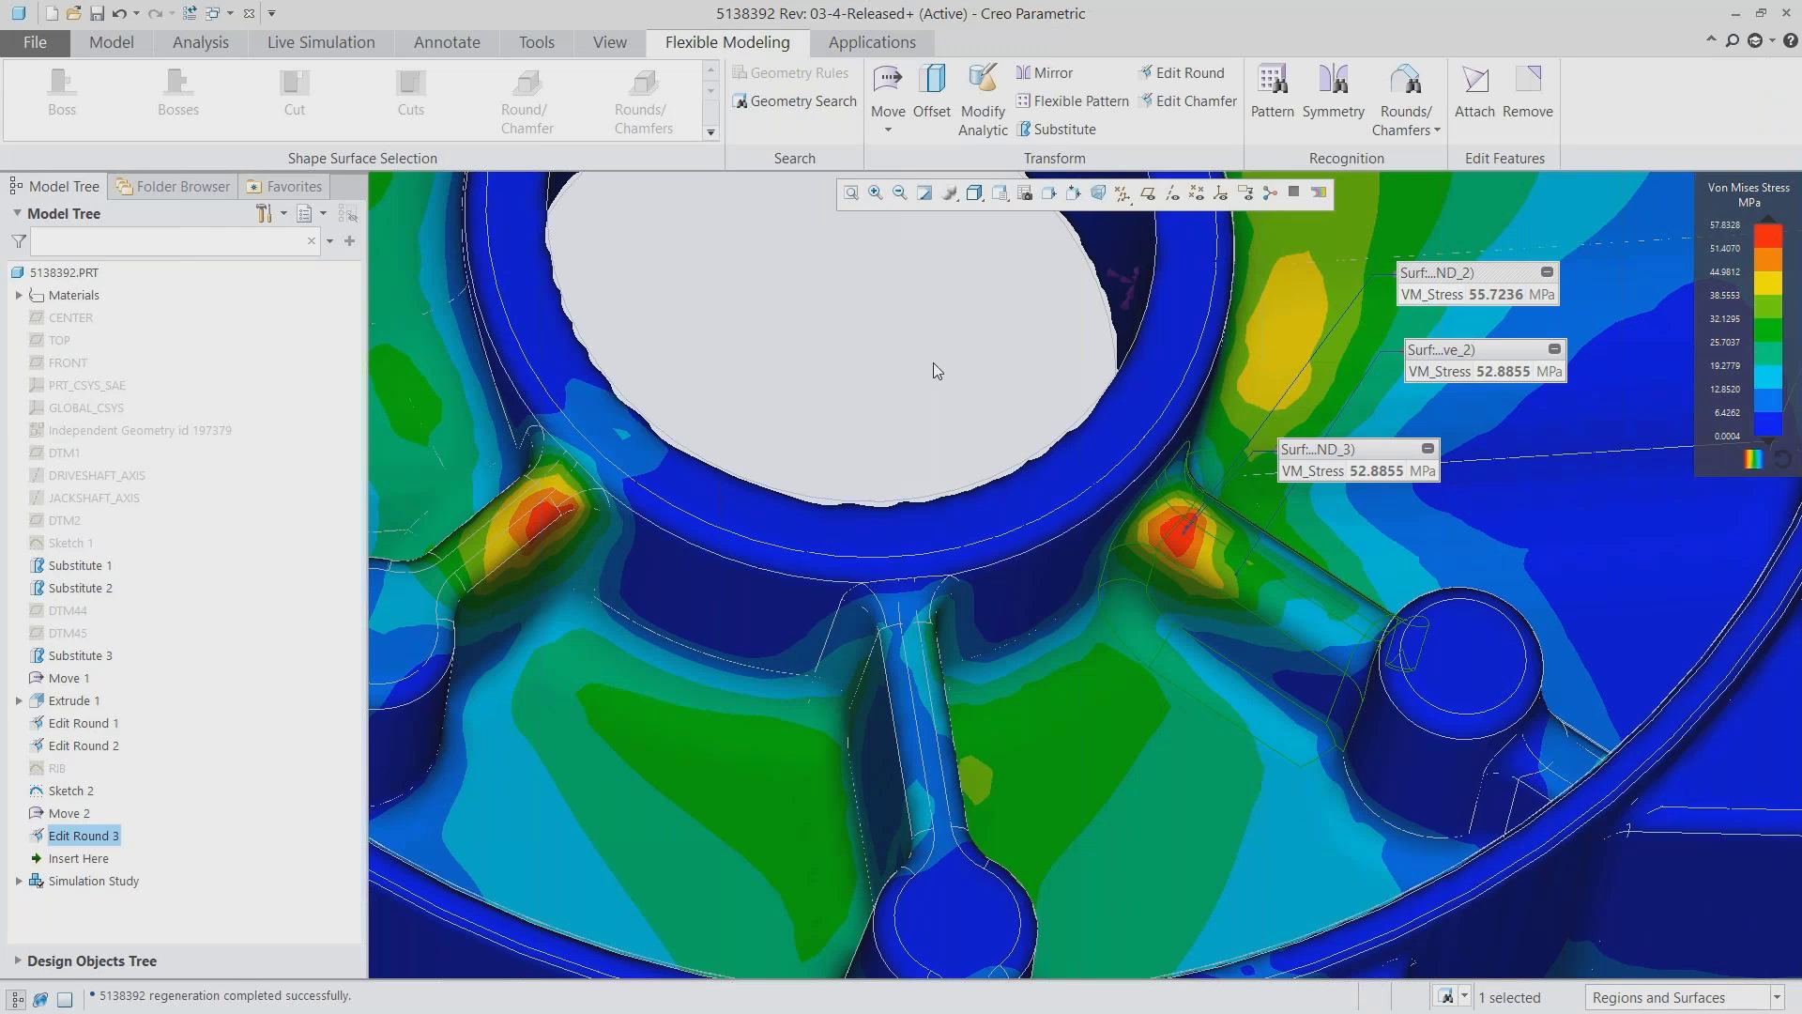
{"action": "left_click", "coordinate": [933, 363]}
{"action": "left_click_drag", "start_coordinate": [1359, 451], "coordinate": [1482, 417]}
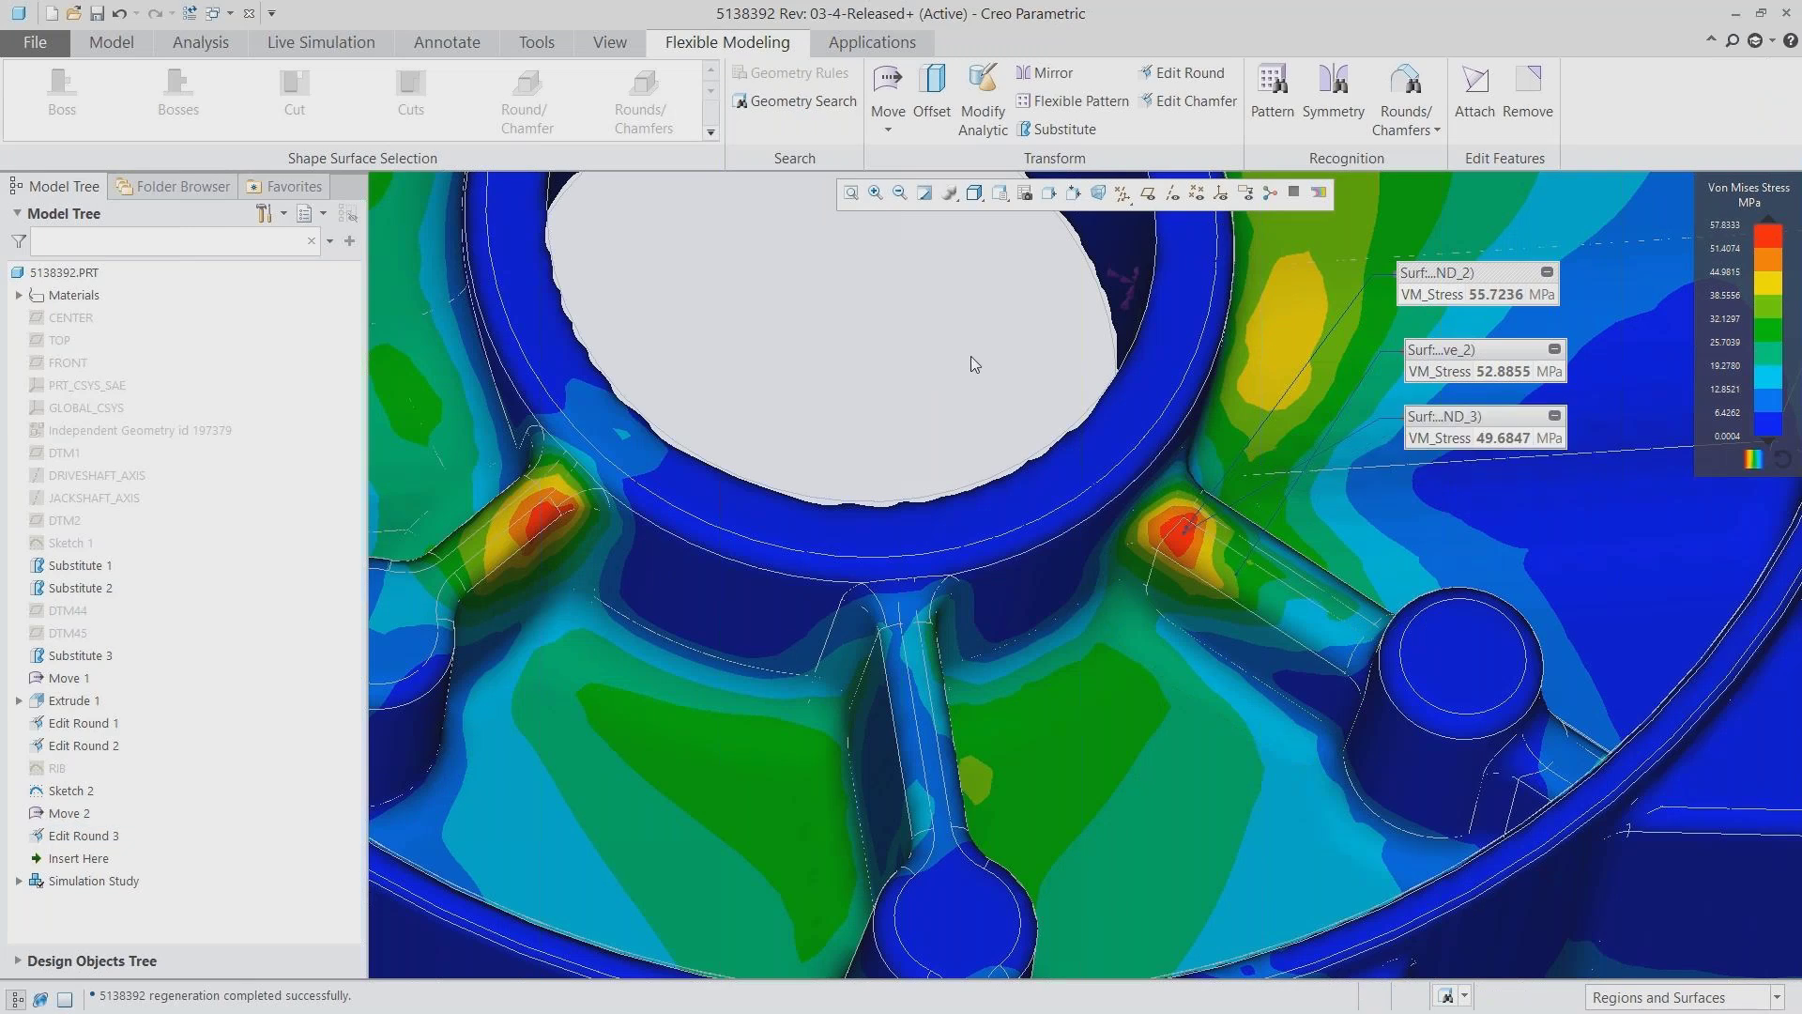
Return to the saved view of the whole part and collapse the three stress probe labels
{"action": "left_click", "coordinate": [1000, 193]}
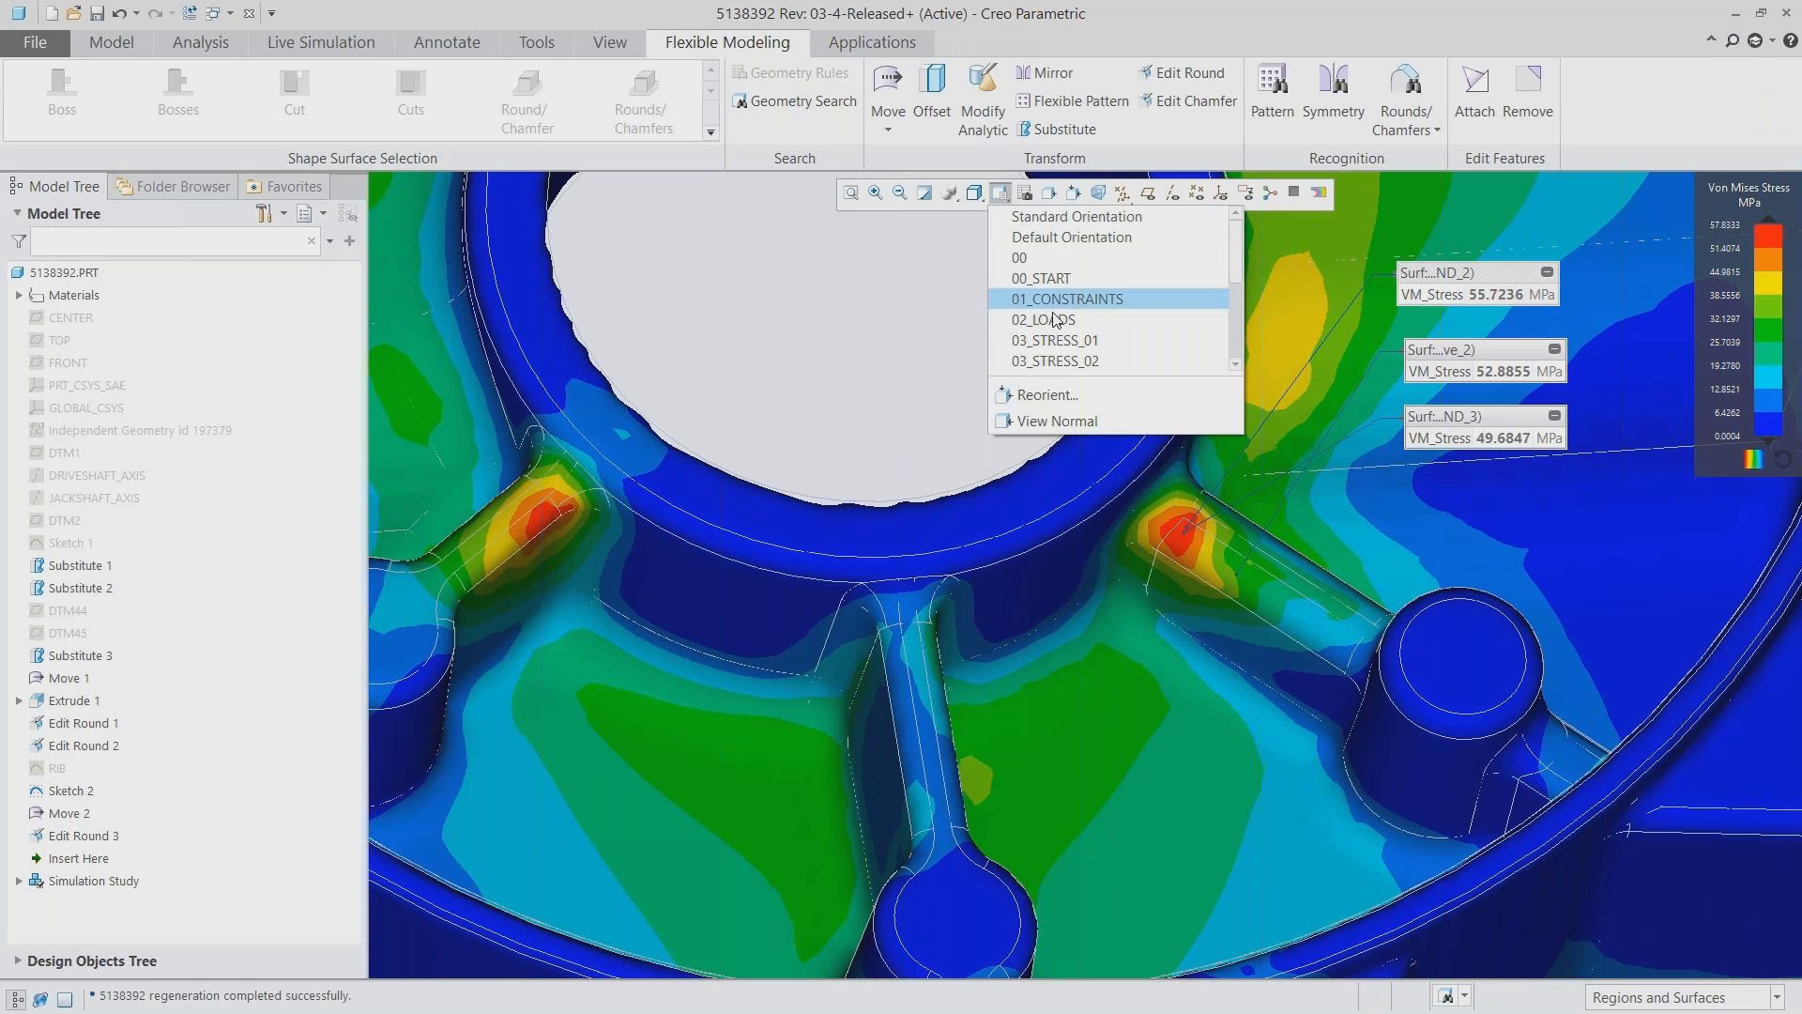
{"action": "left_click", "coordinate": [1056, 320]}
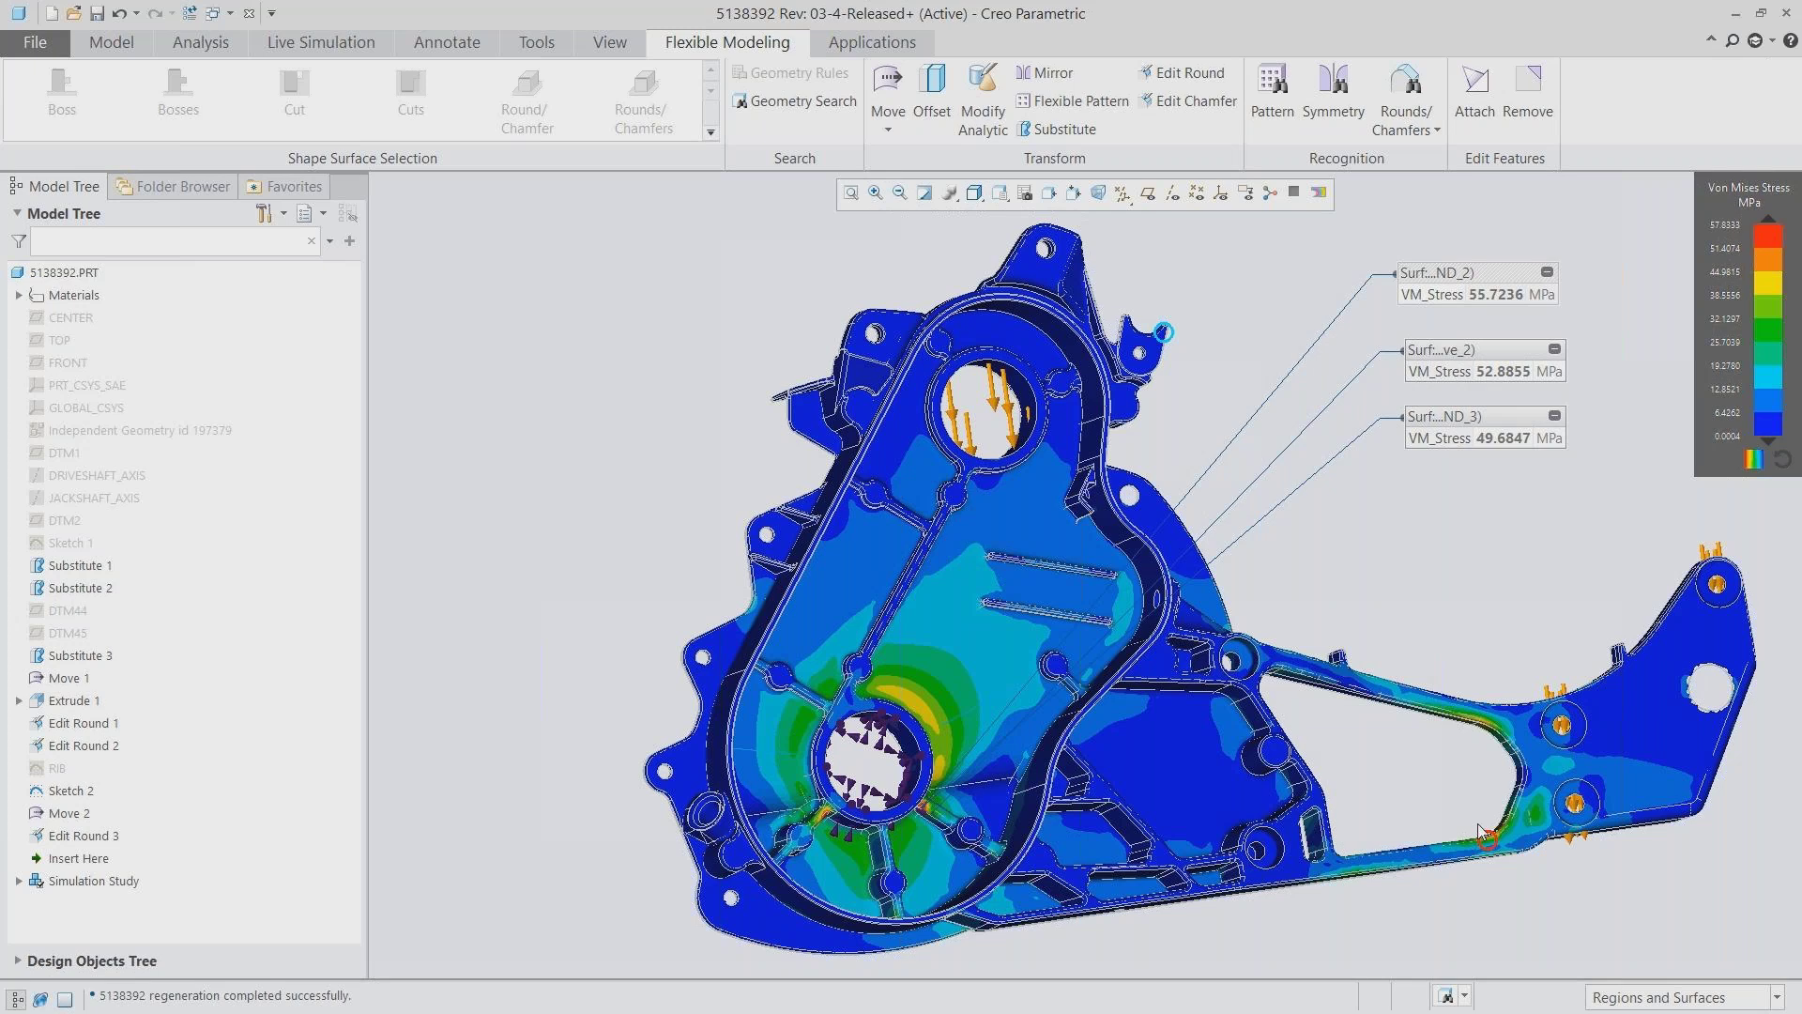
{"action": "left_click", "coordinate": [1555, 415]}
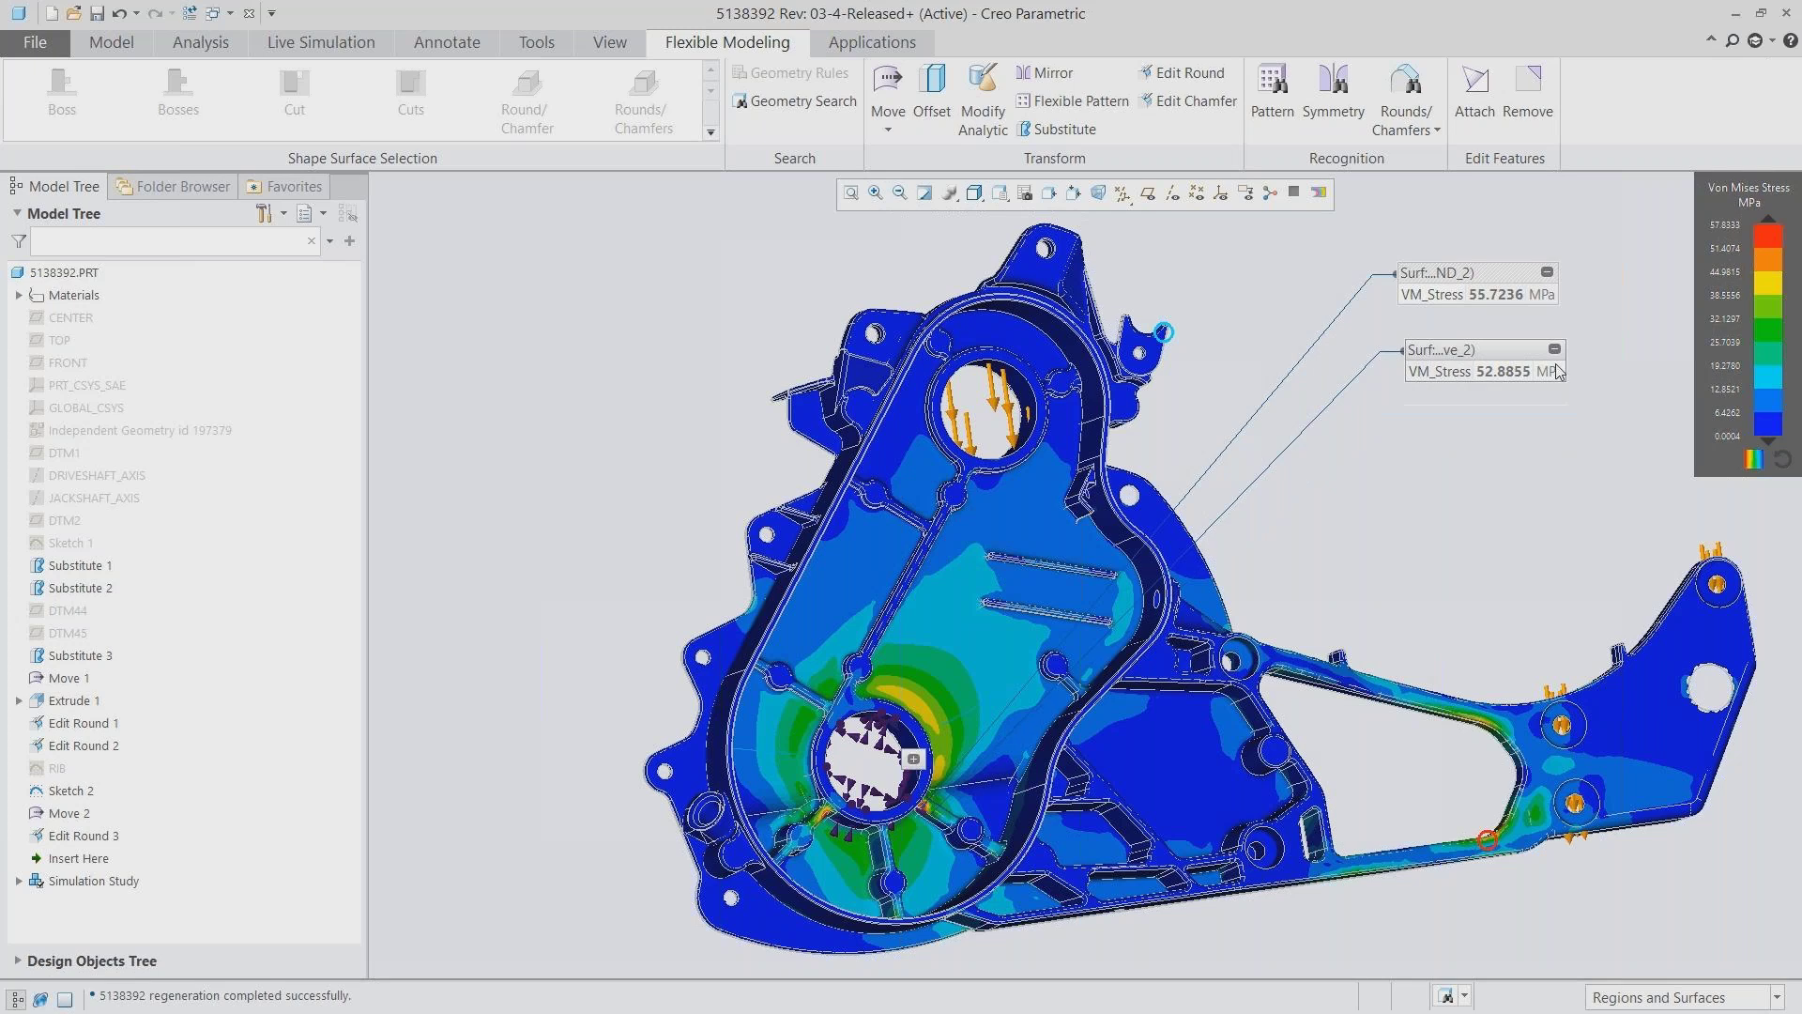
{"action": "left_click", "coordinate": [1555, 349]}
{"action": "left_click", "coordinate": [1547, 274]}
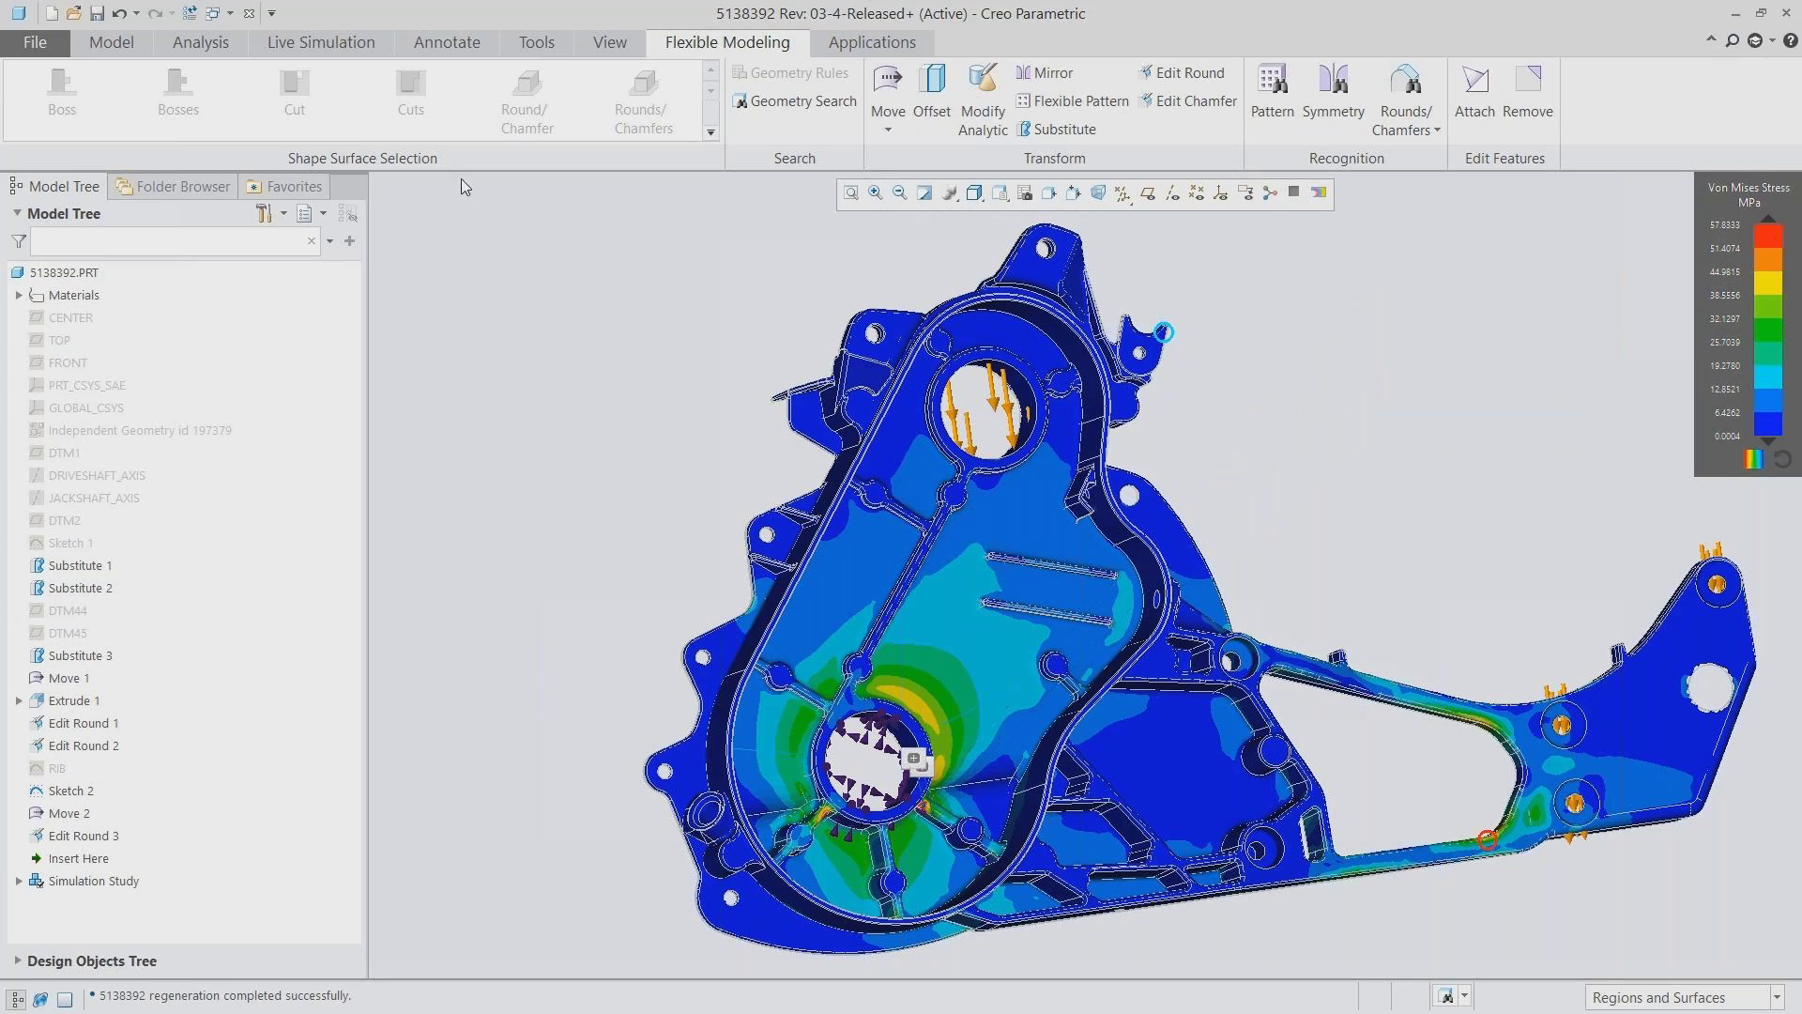
Start a Design Exploration session named DEX_Design
{"action": "left_click", "coordinate": [36, 43]}
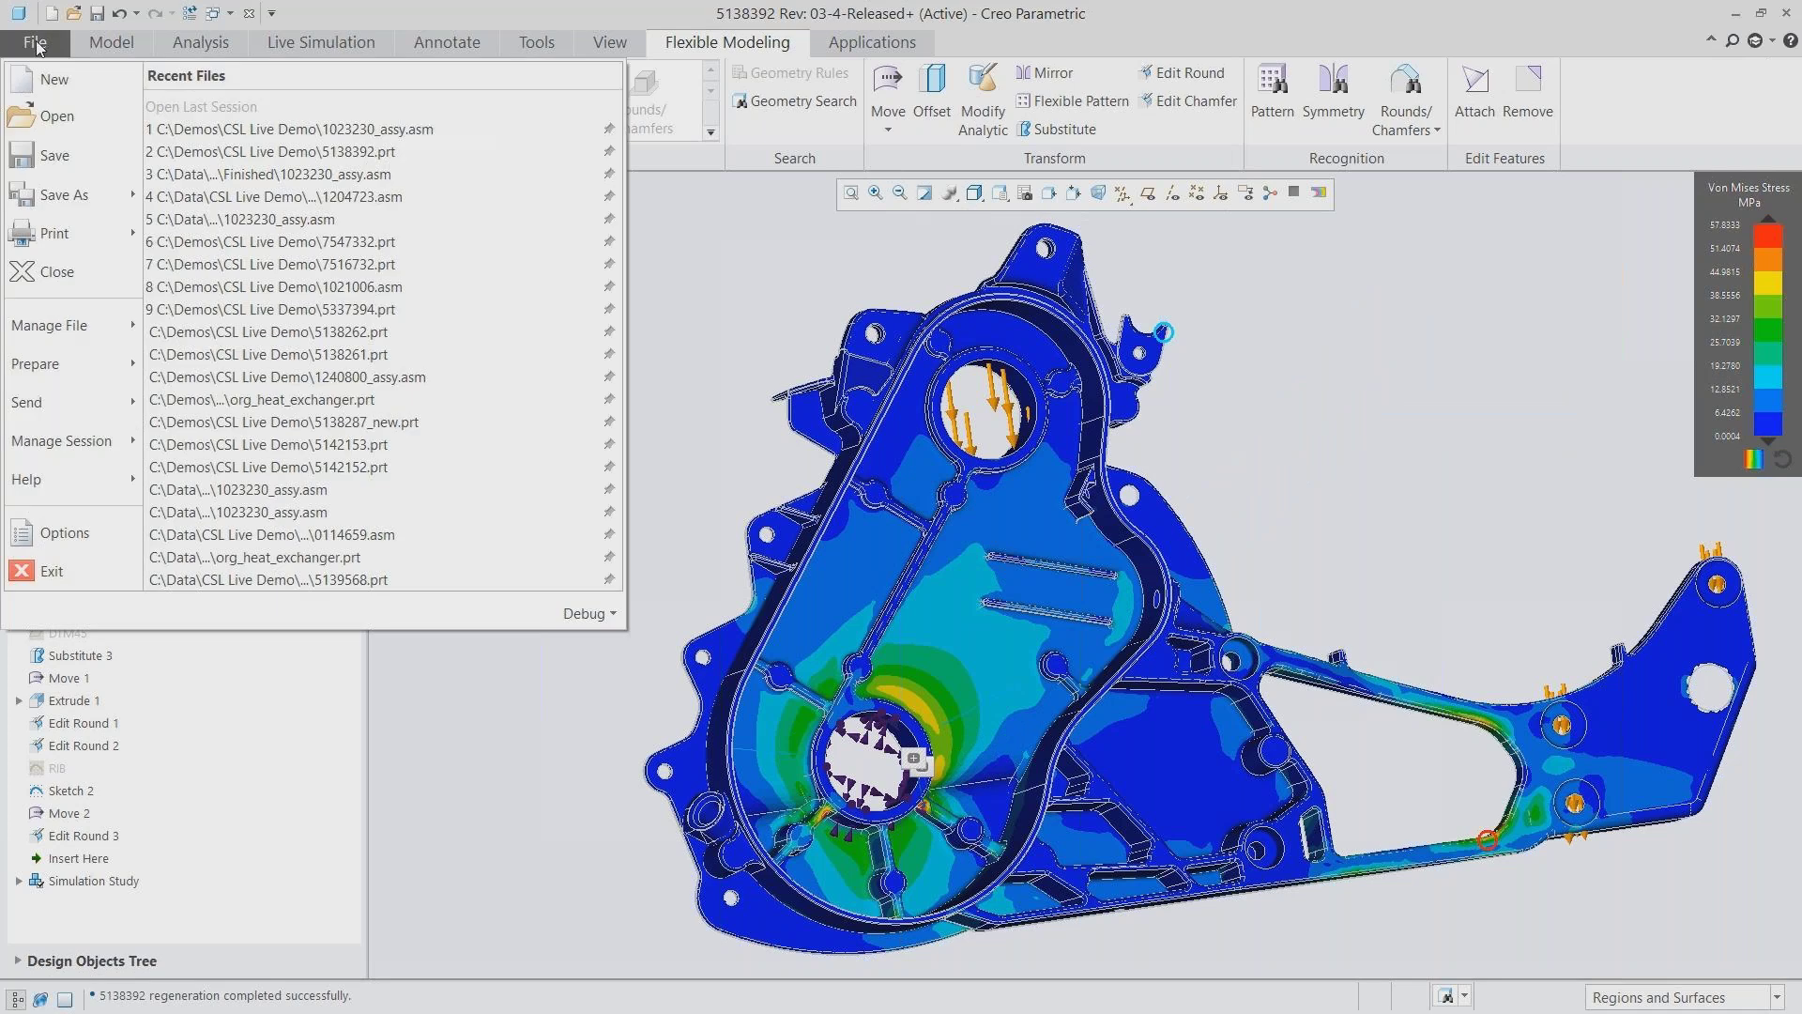
{"action": "left_click", "coordinate": [42, 441]}
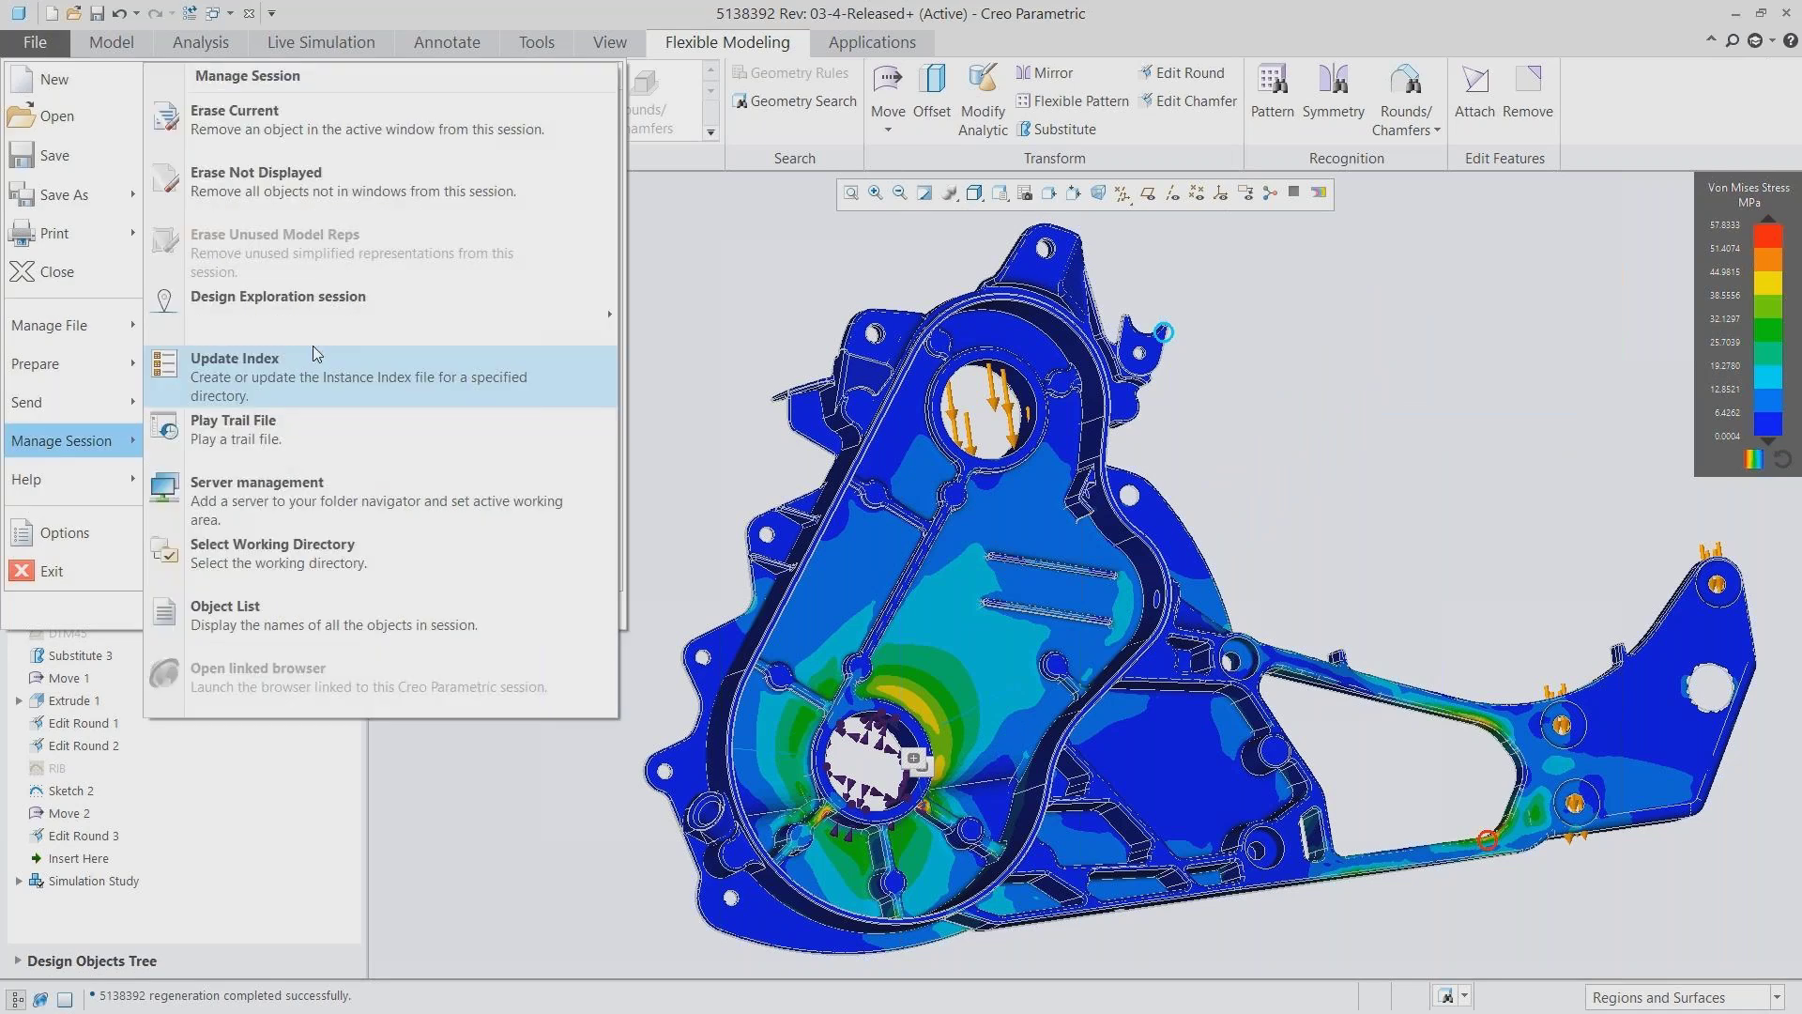
{"action": "mouse_move", "coordinate": [564, 305]}
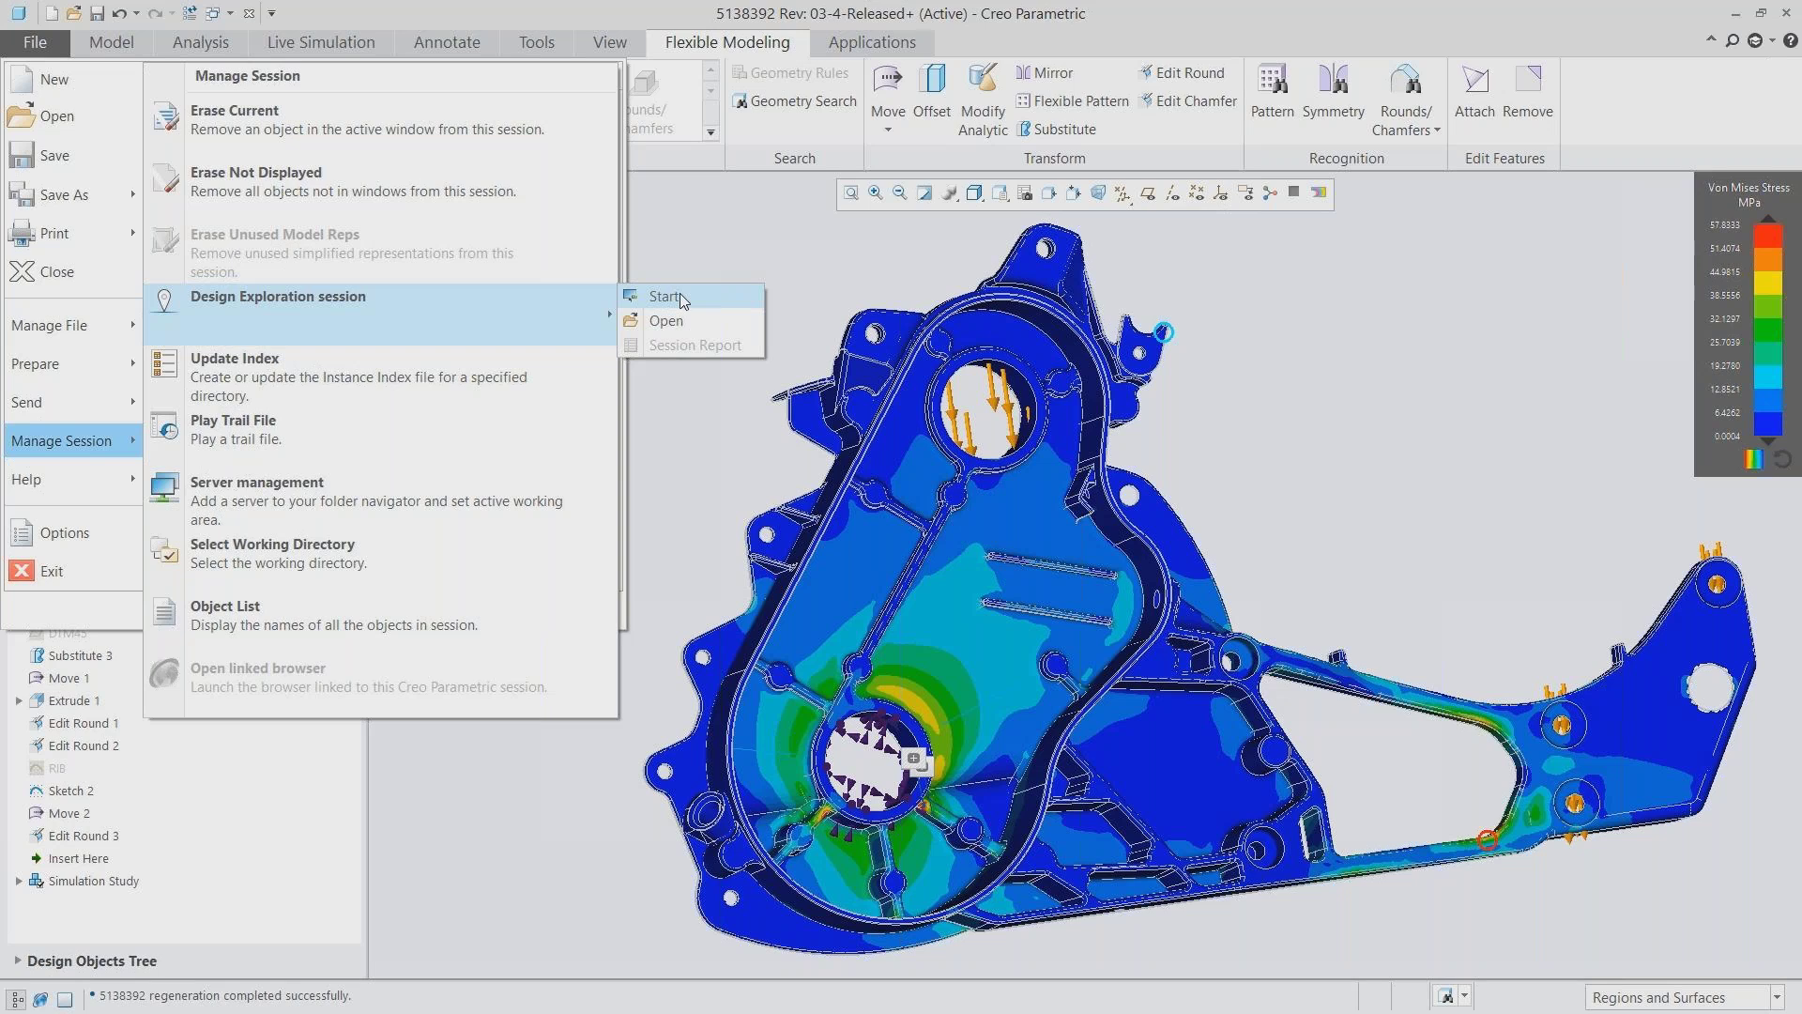
{"action": "left_click", "coordinate": [667, 297]}
{"action": "left_click", "coordinate": [901, 414]}
{"action": "key", "text": "BackSpace"}
{"action": "key", "text": "BackSpace"}
{"action": "key", "text": "BackSpace"}
{"action": "key", "text": "BackSpace"}
{"action": "type", "text": "_Design"}
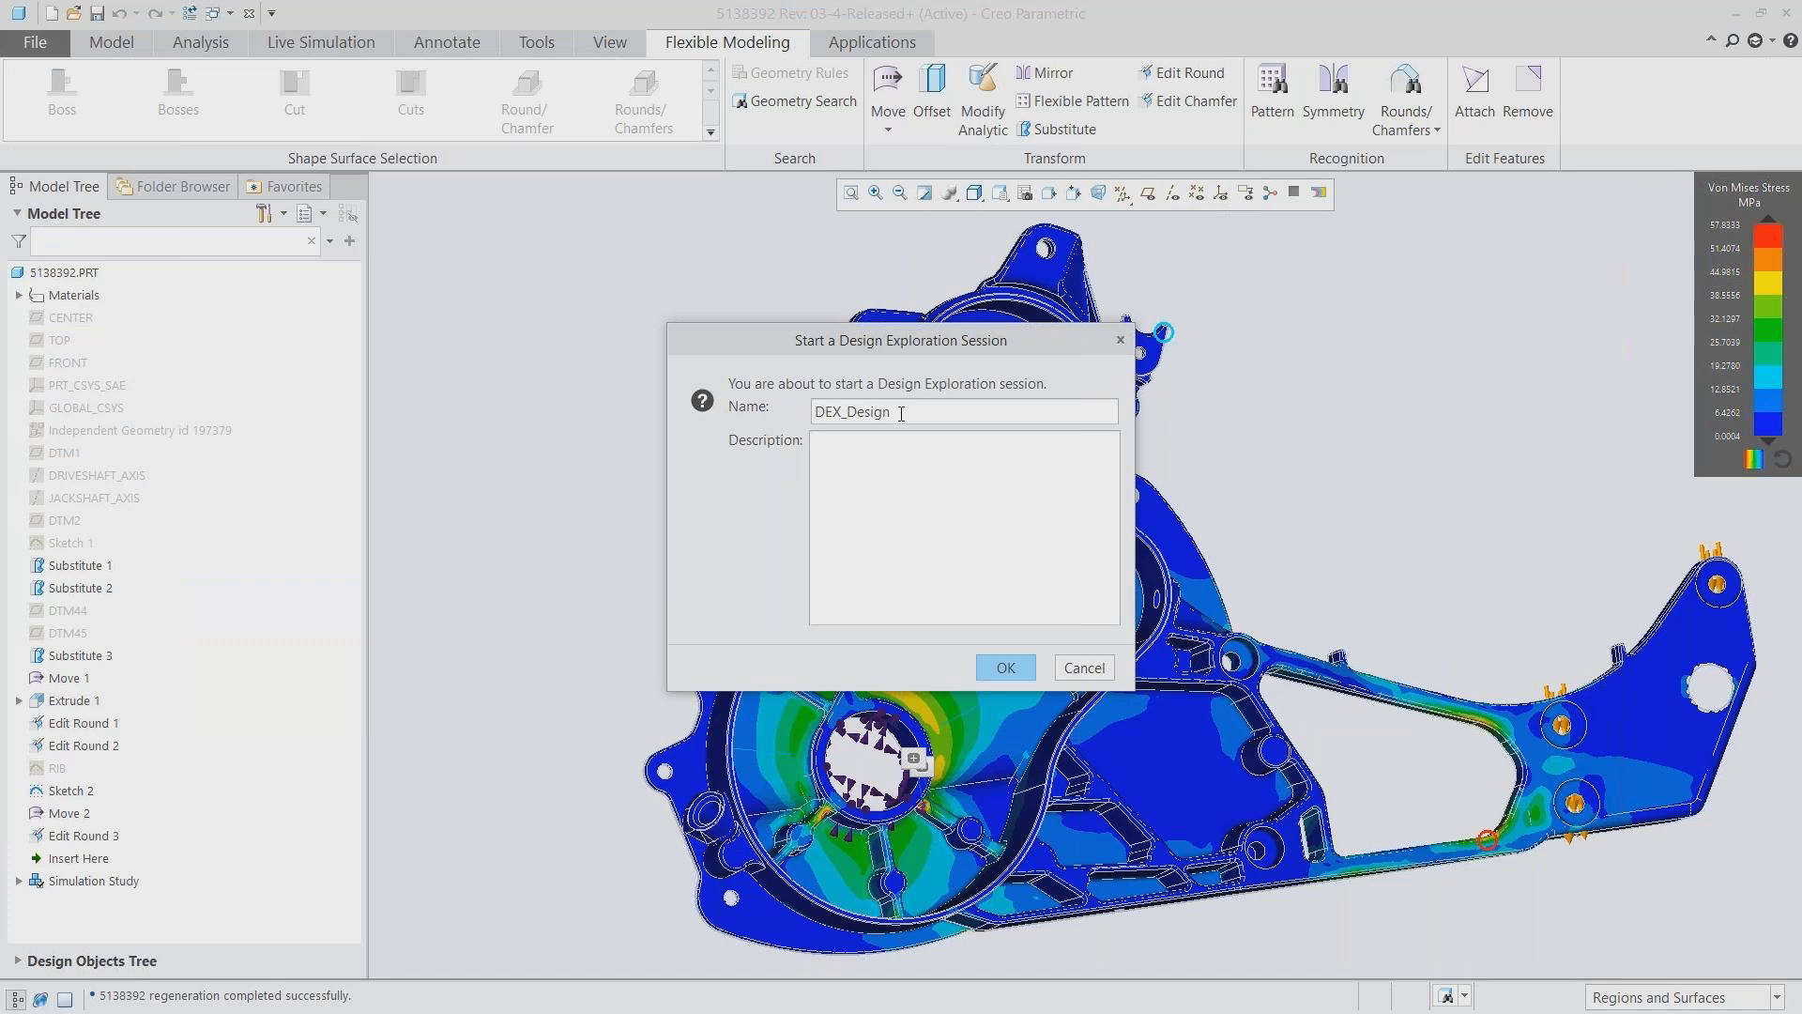
{"action": "left_click", "coordinate": [1005, 669]}
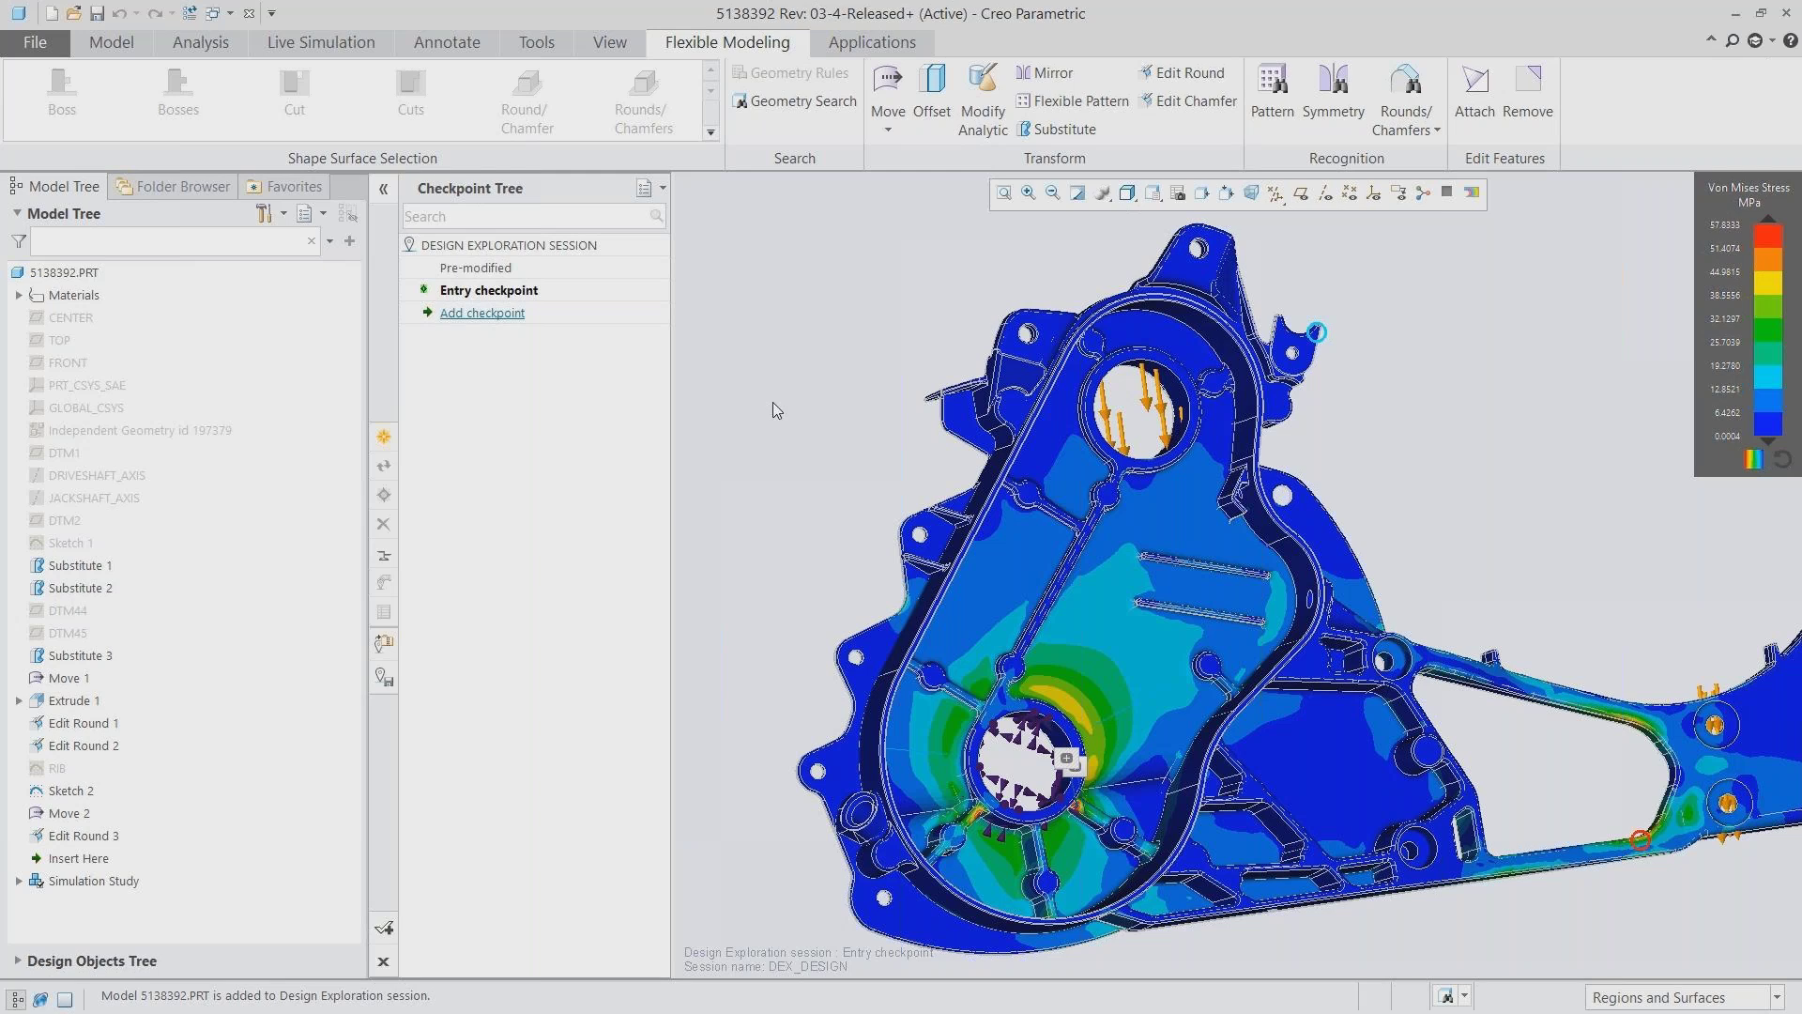
Probe the Von Mises stress at a point on the web beside the lower bore, save the probe, and move its label clear of the bore
{"action": "left_click", "coordinate": [320, 44]}
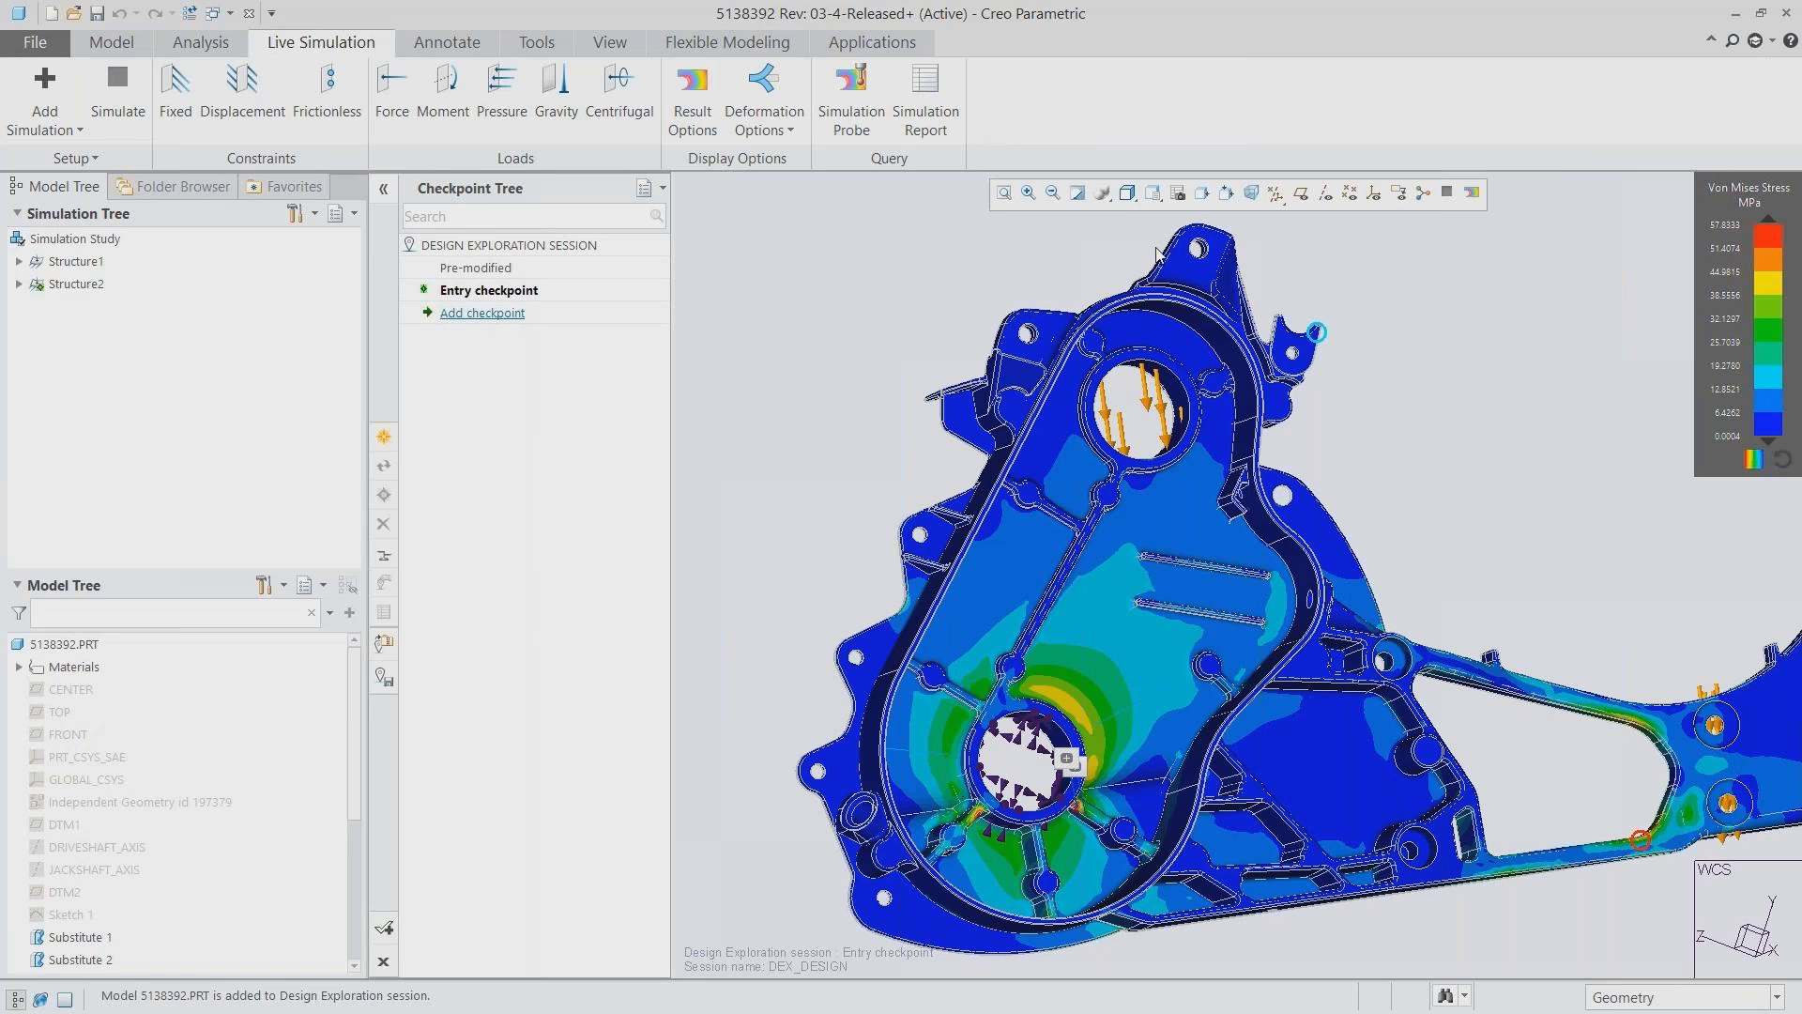
{"action": "left_click", "coordinate": [1153, 193]}
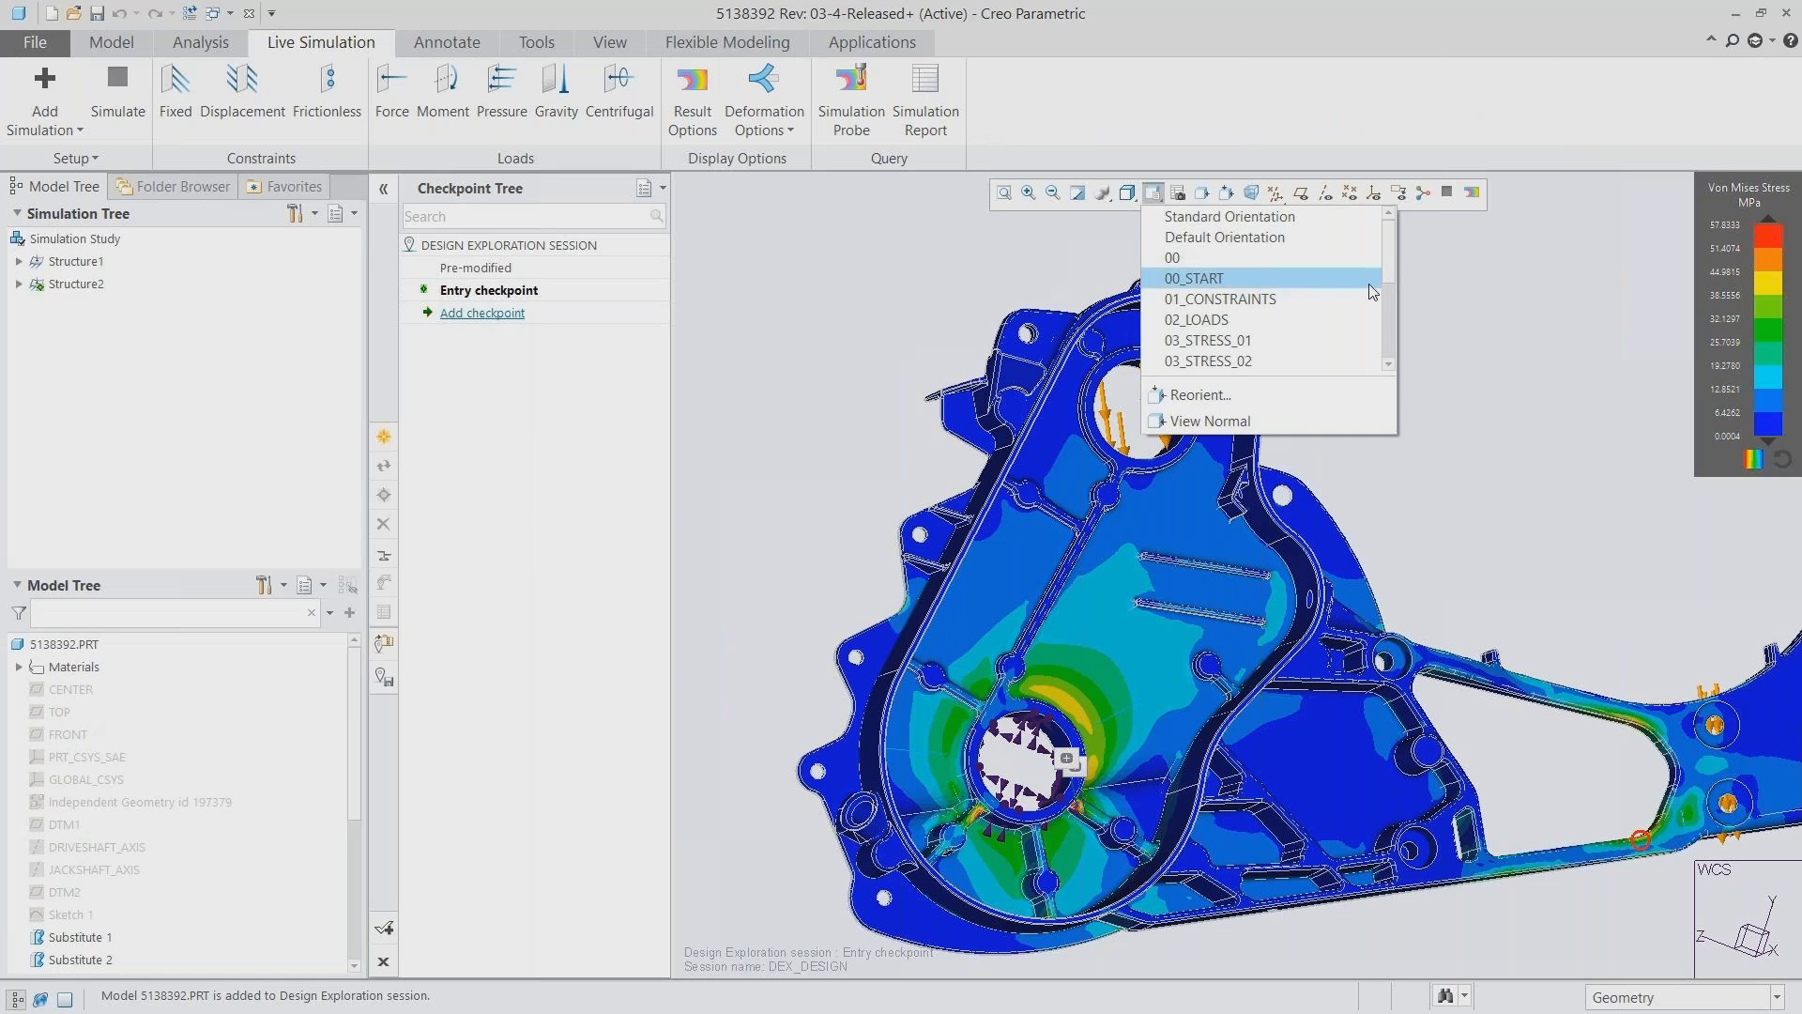
{"action": "scroll", "coordinate": [1390, 306], "scroll_direction": "down", "scroll_amount": 2}
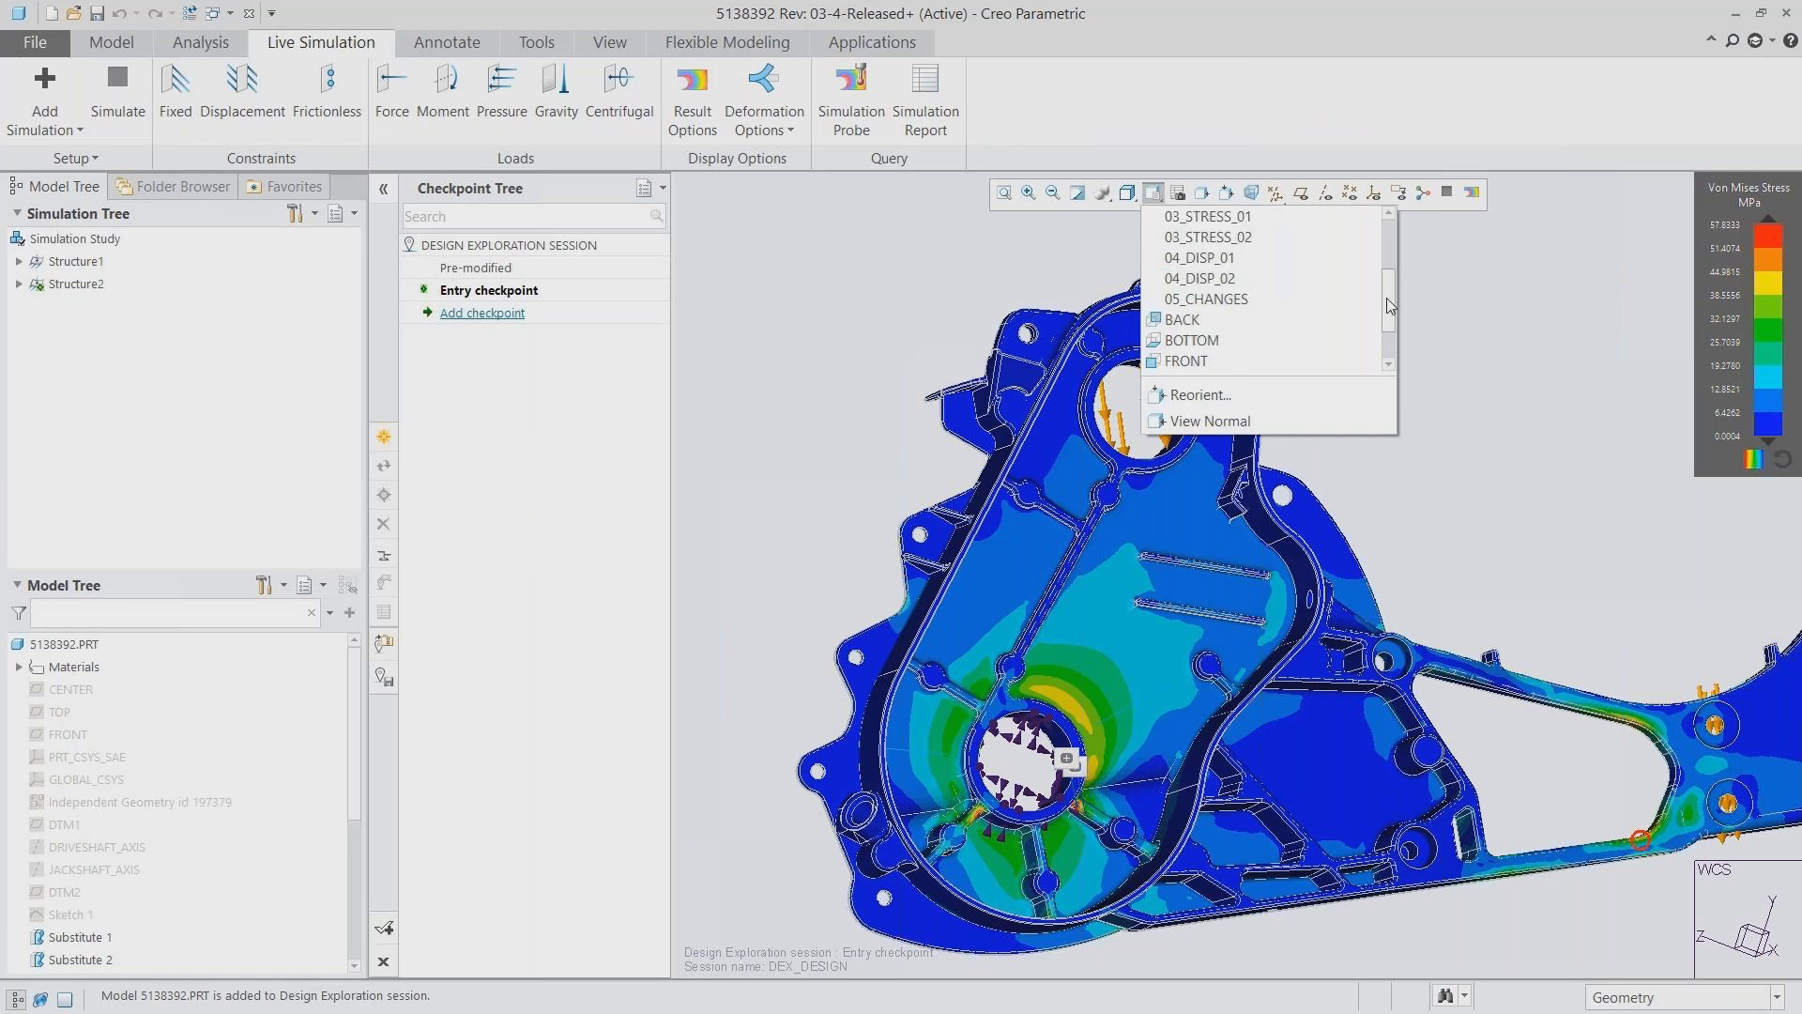
{"action": "left_click", "coordinate": [1253, 278]}
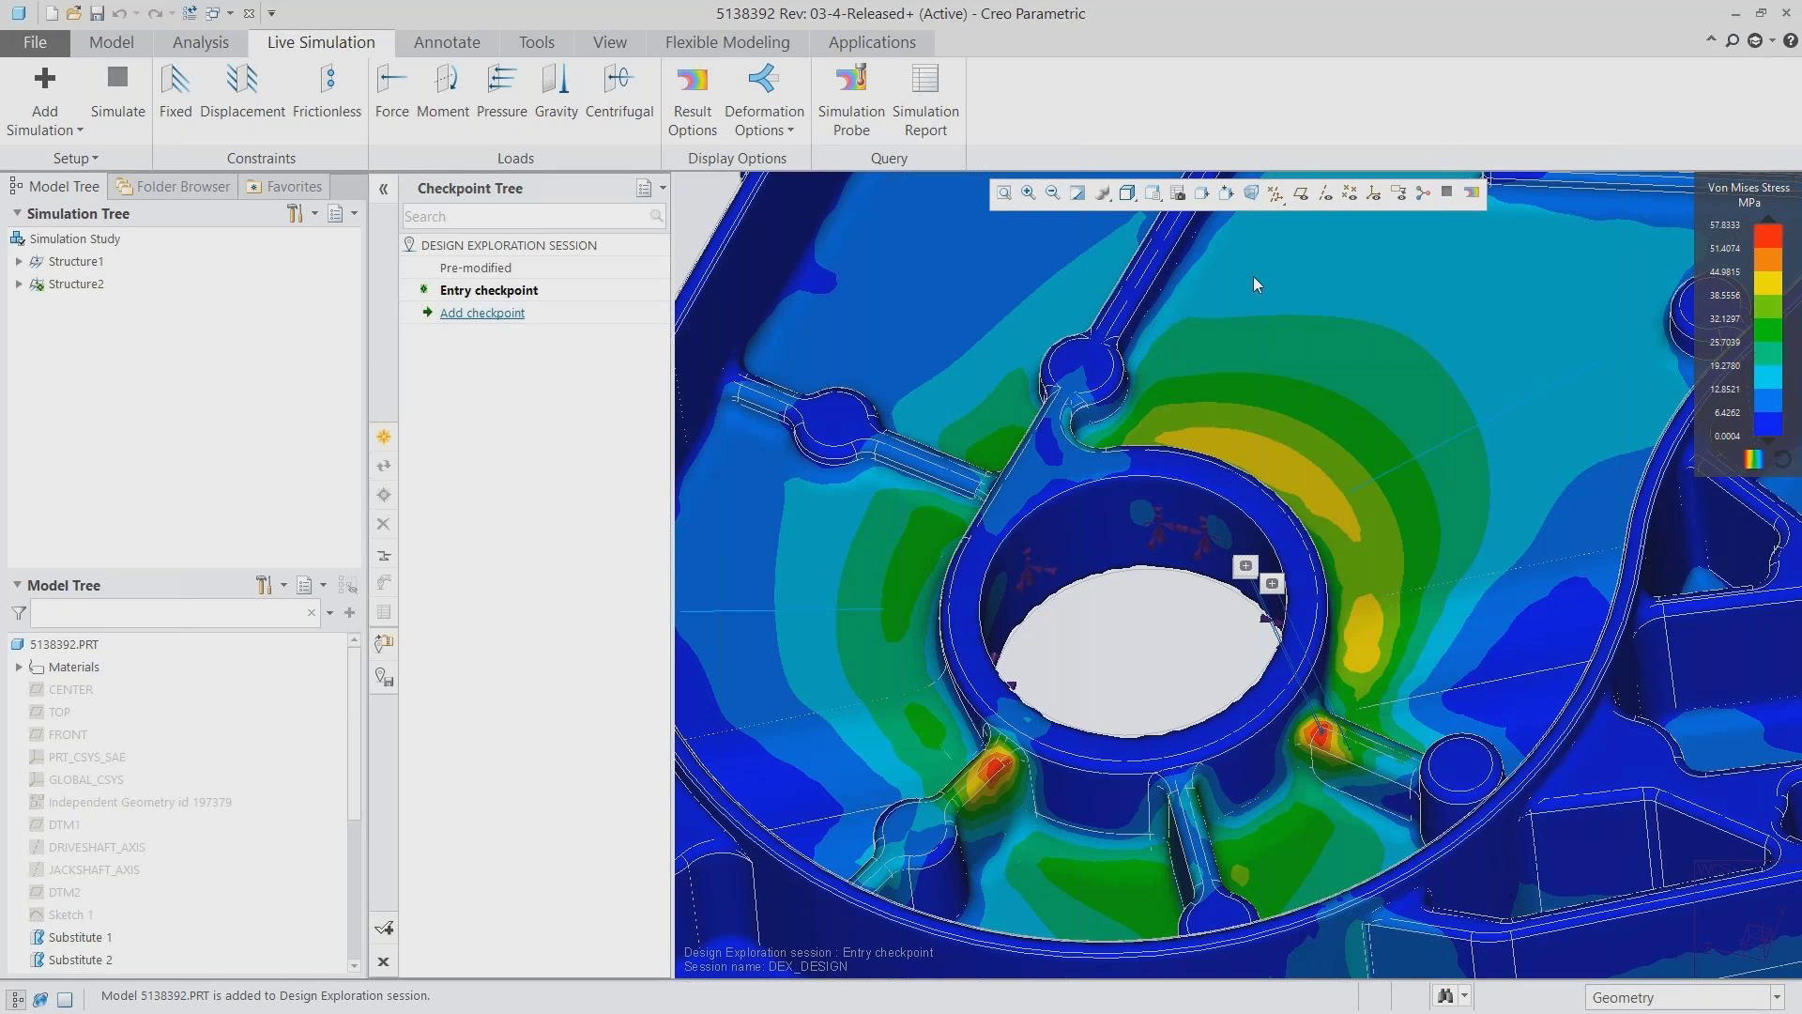
{"action": "left_click", "coordinate": [863, 101]}
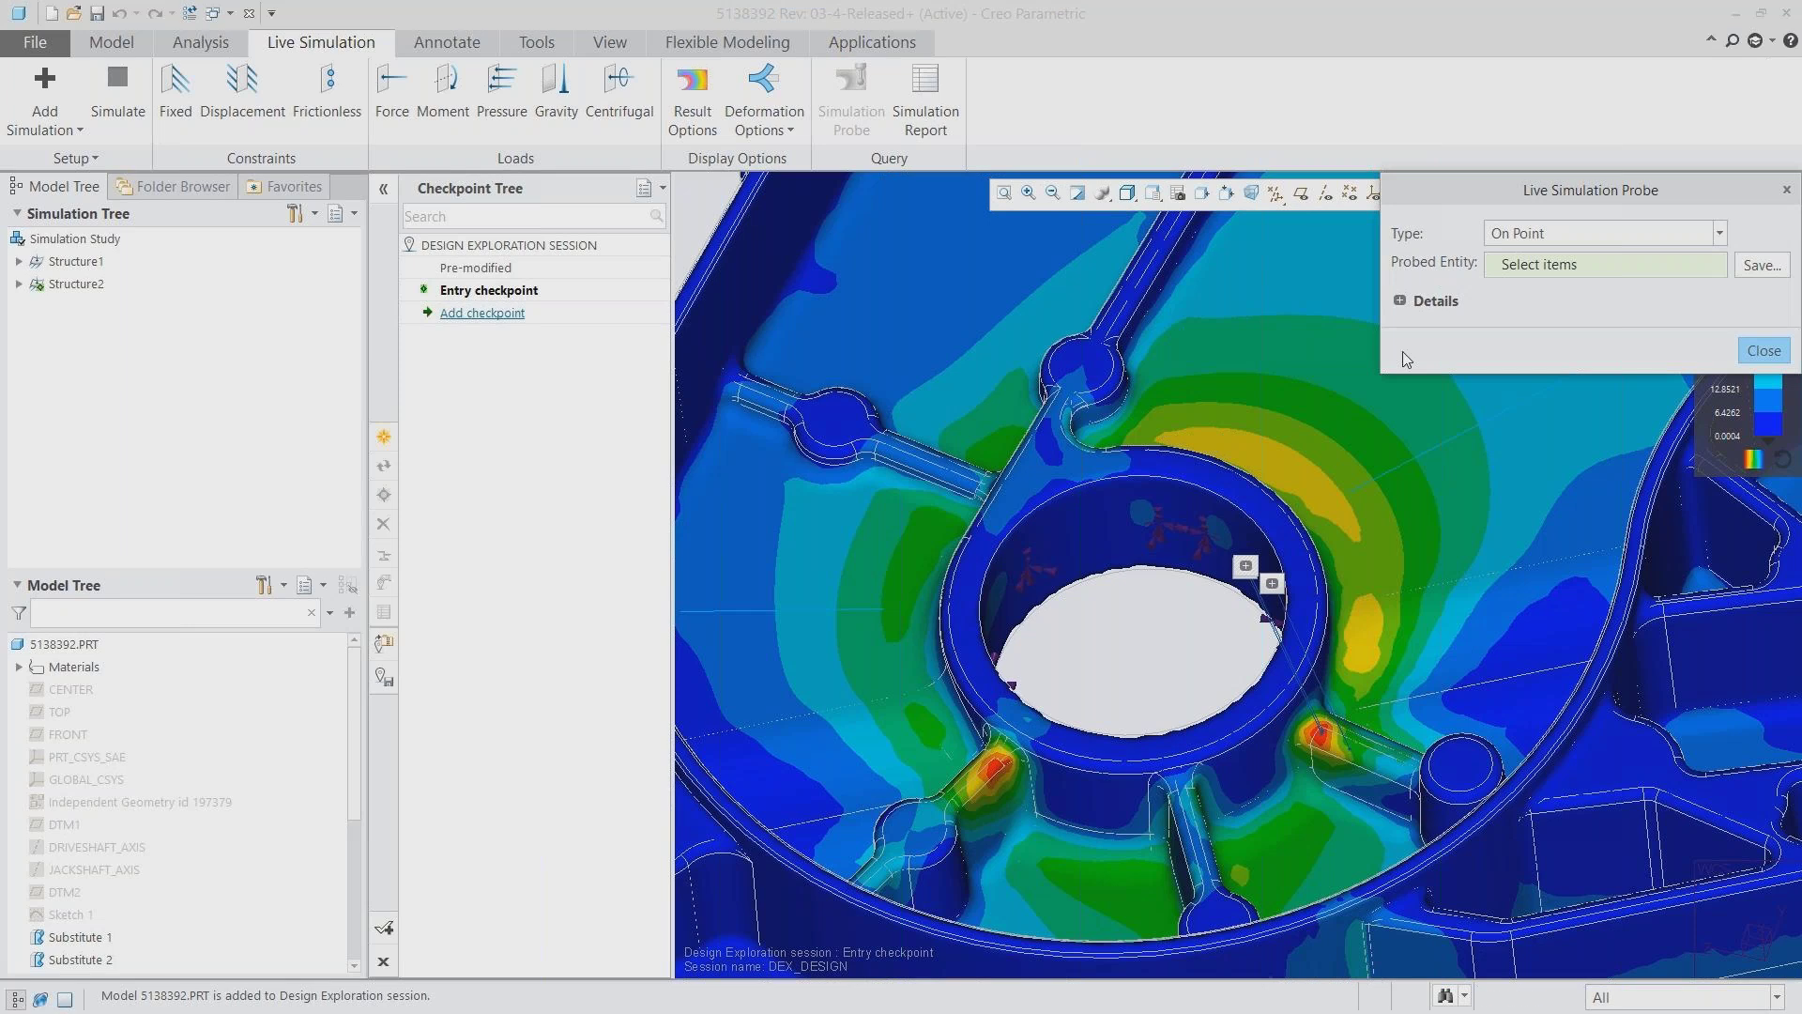
{"action": "left_click", "coordinate": [1457, 384]}
{"action": "left_click", "coordinate": [1762, 265]}
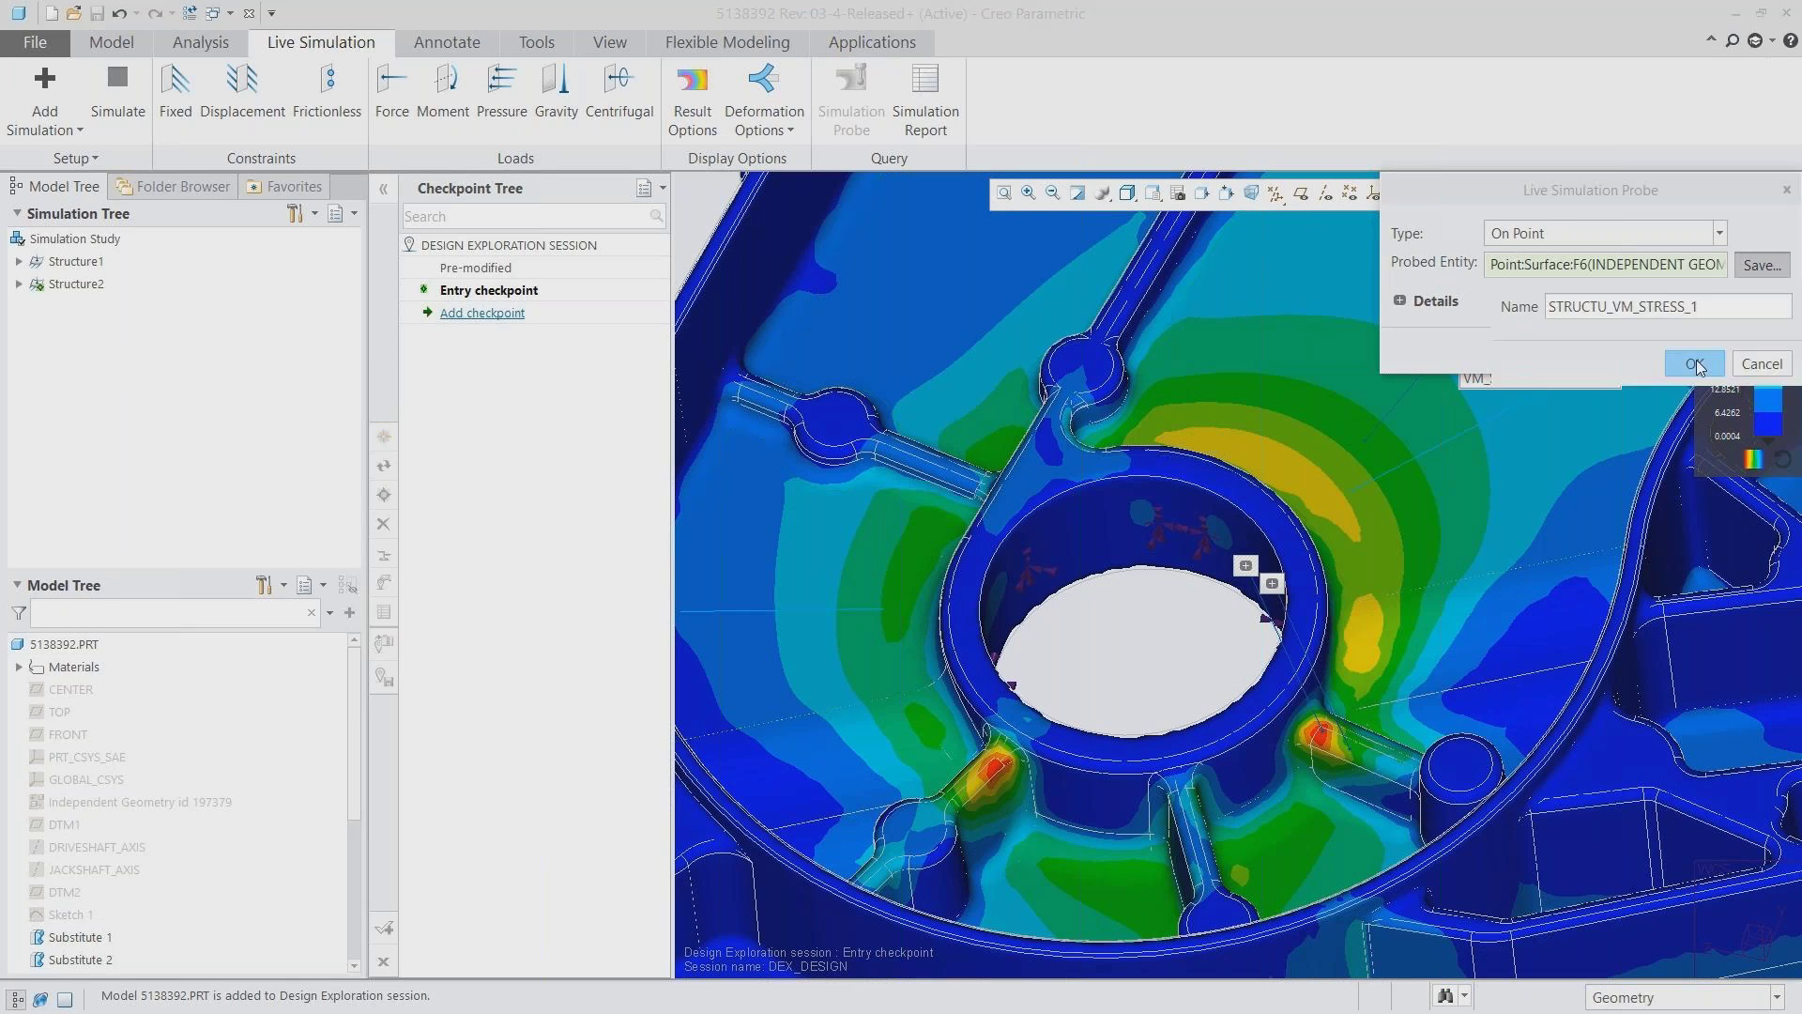
{"action": "left_click", "coordinate": [1695, 364]}
{"action": "left_click_drag", "start_coordinate": [1537, 355], "coordinate": [1560, 260]}
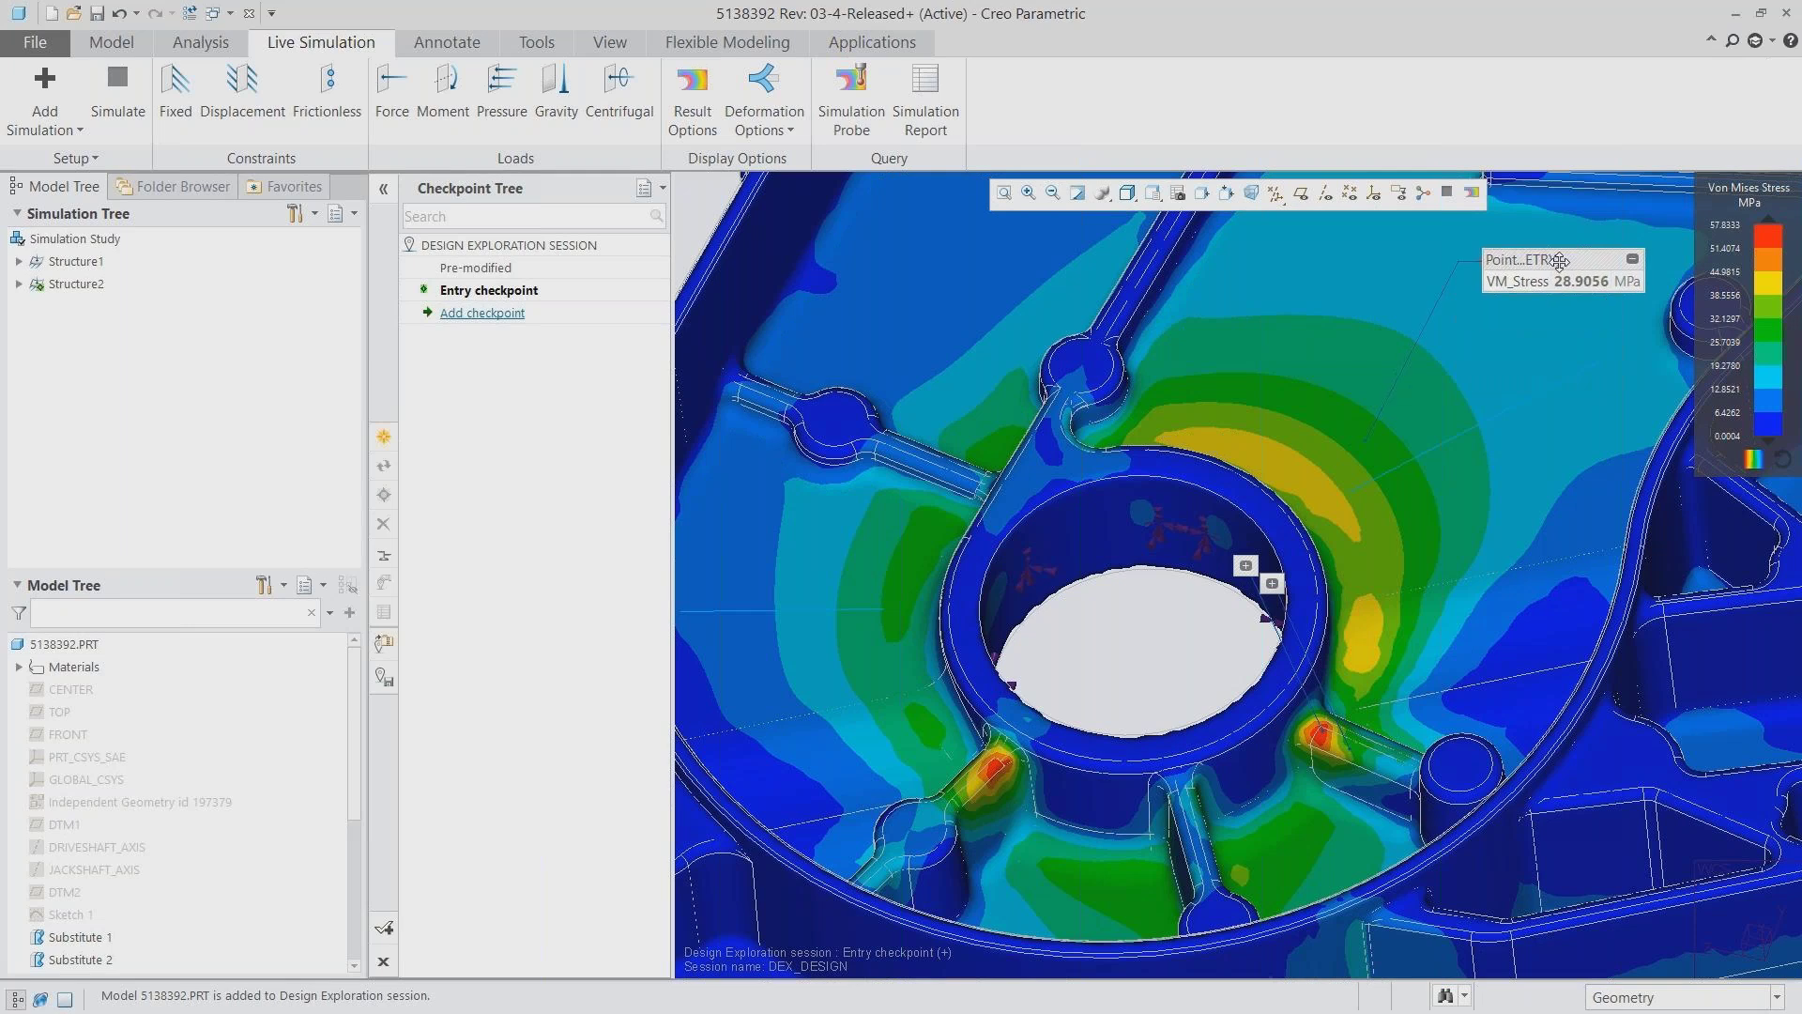
Start a Trajectory Rib from Sketch 2 and set the rib width to 5.00
{"action": "left_click", "coordinate": [110, 43]}
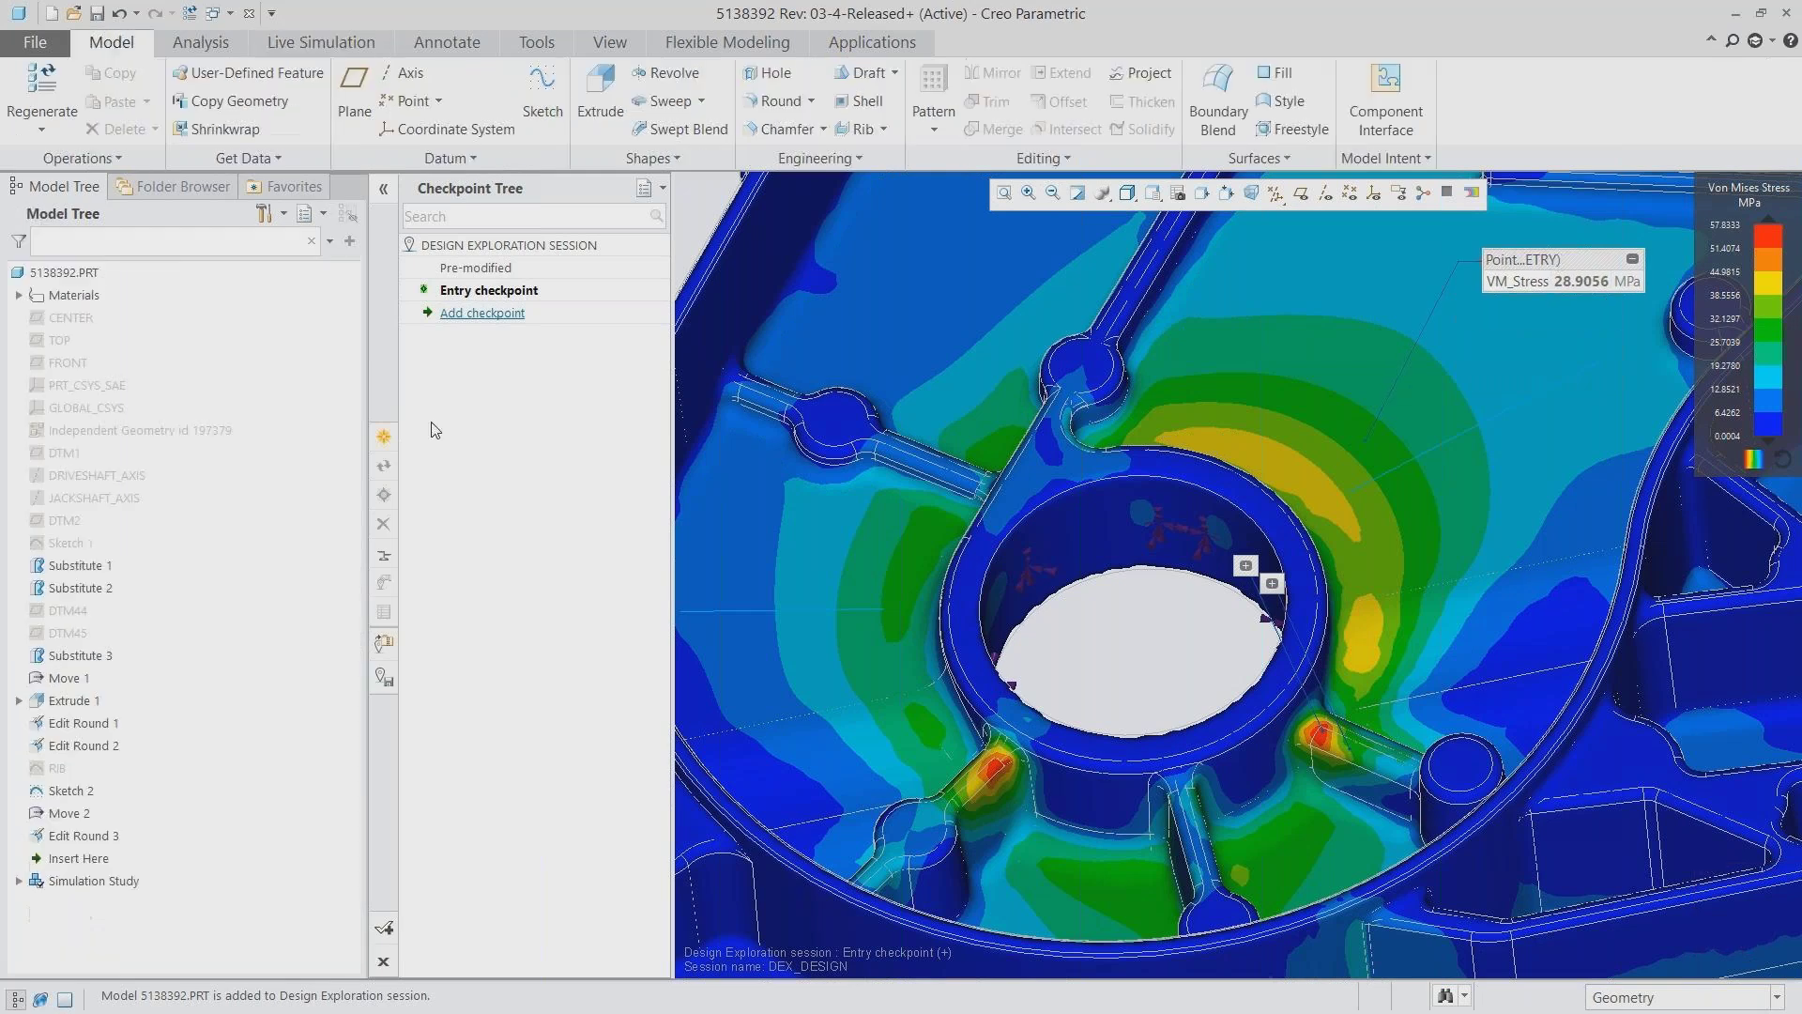
{"action": "left_click", "coordinate": [739, 610]}
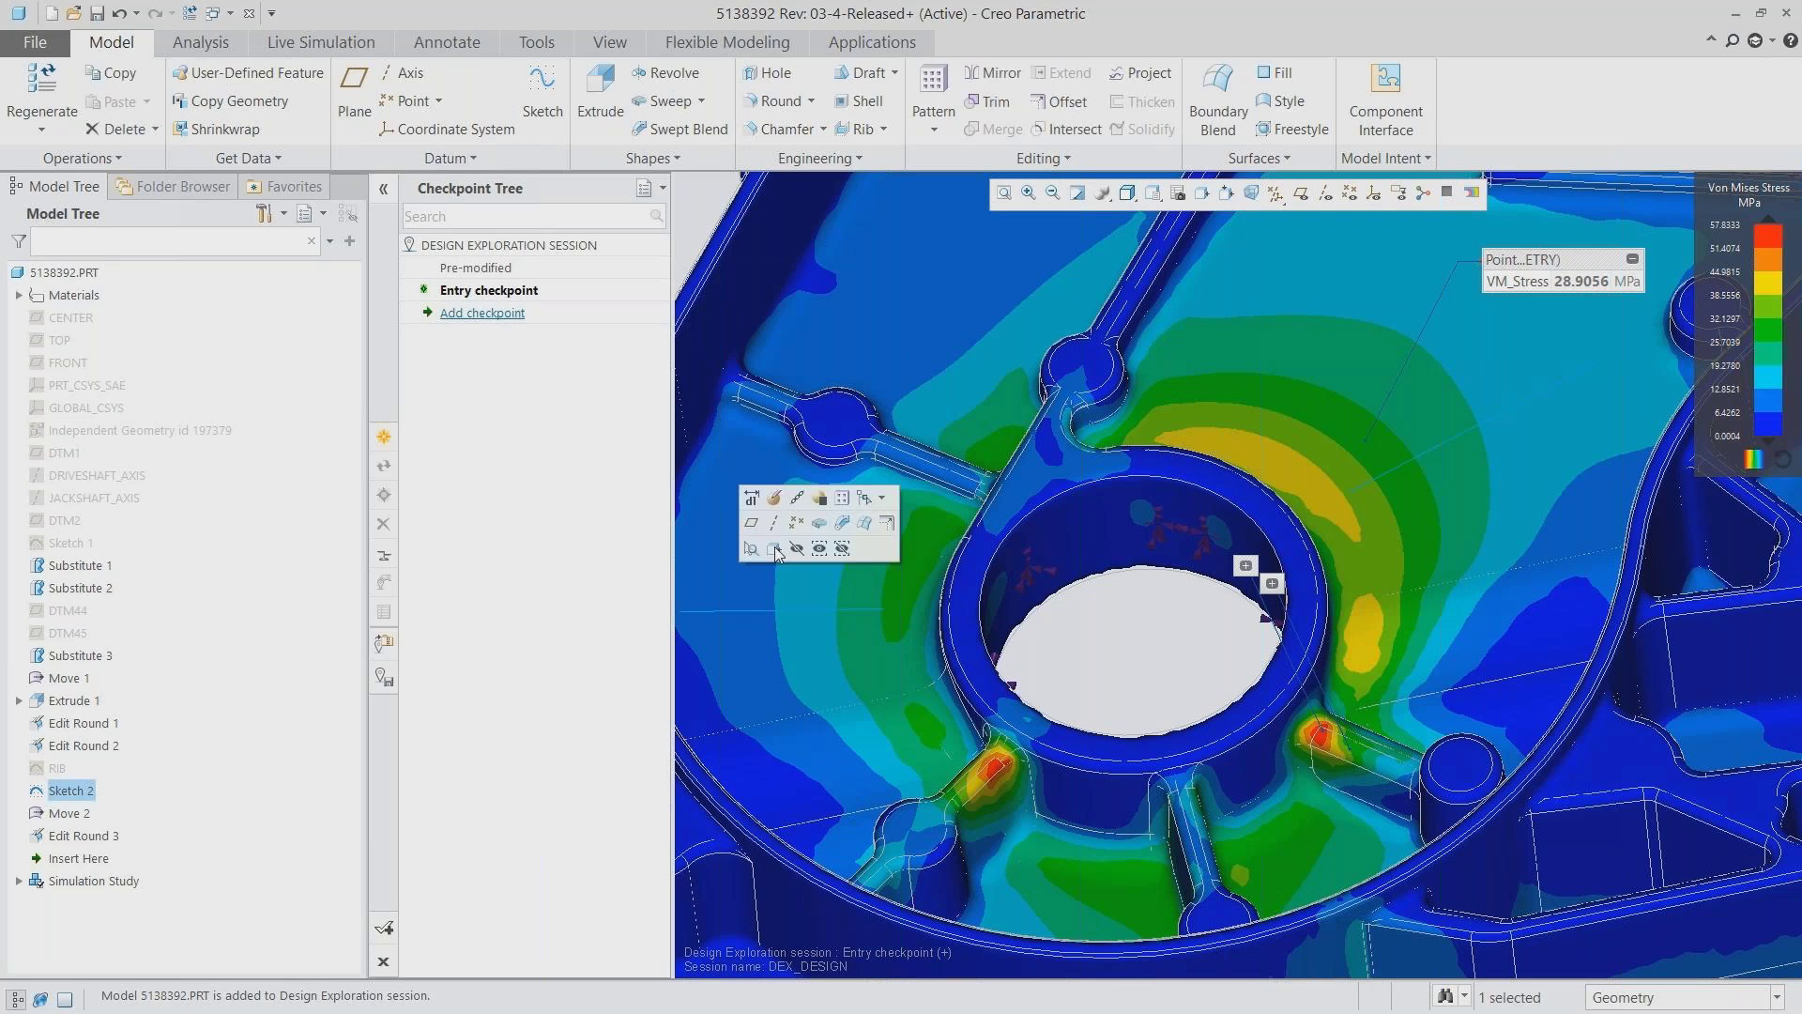
{"action": "left_click", "coordinate": [884, 131]}
{"action": "left_click", "coordinate": [907, 158]}
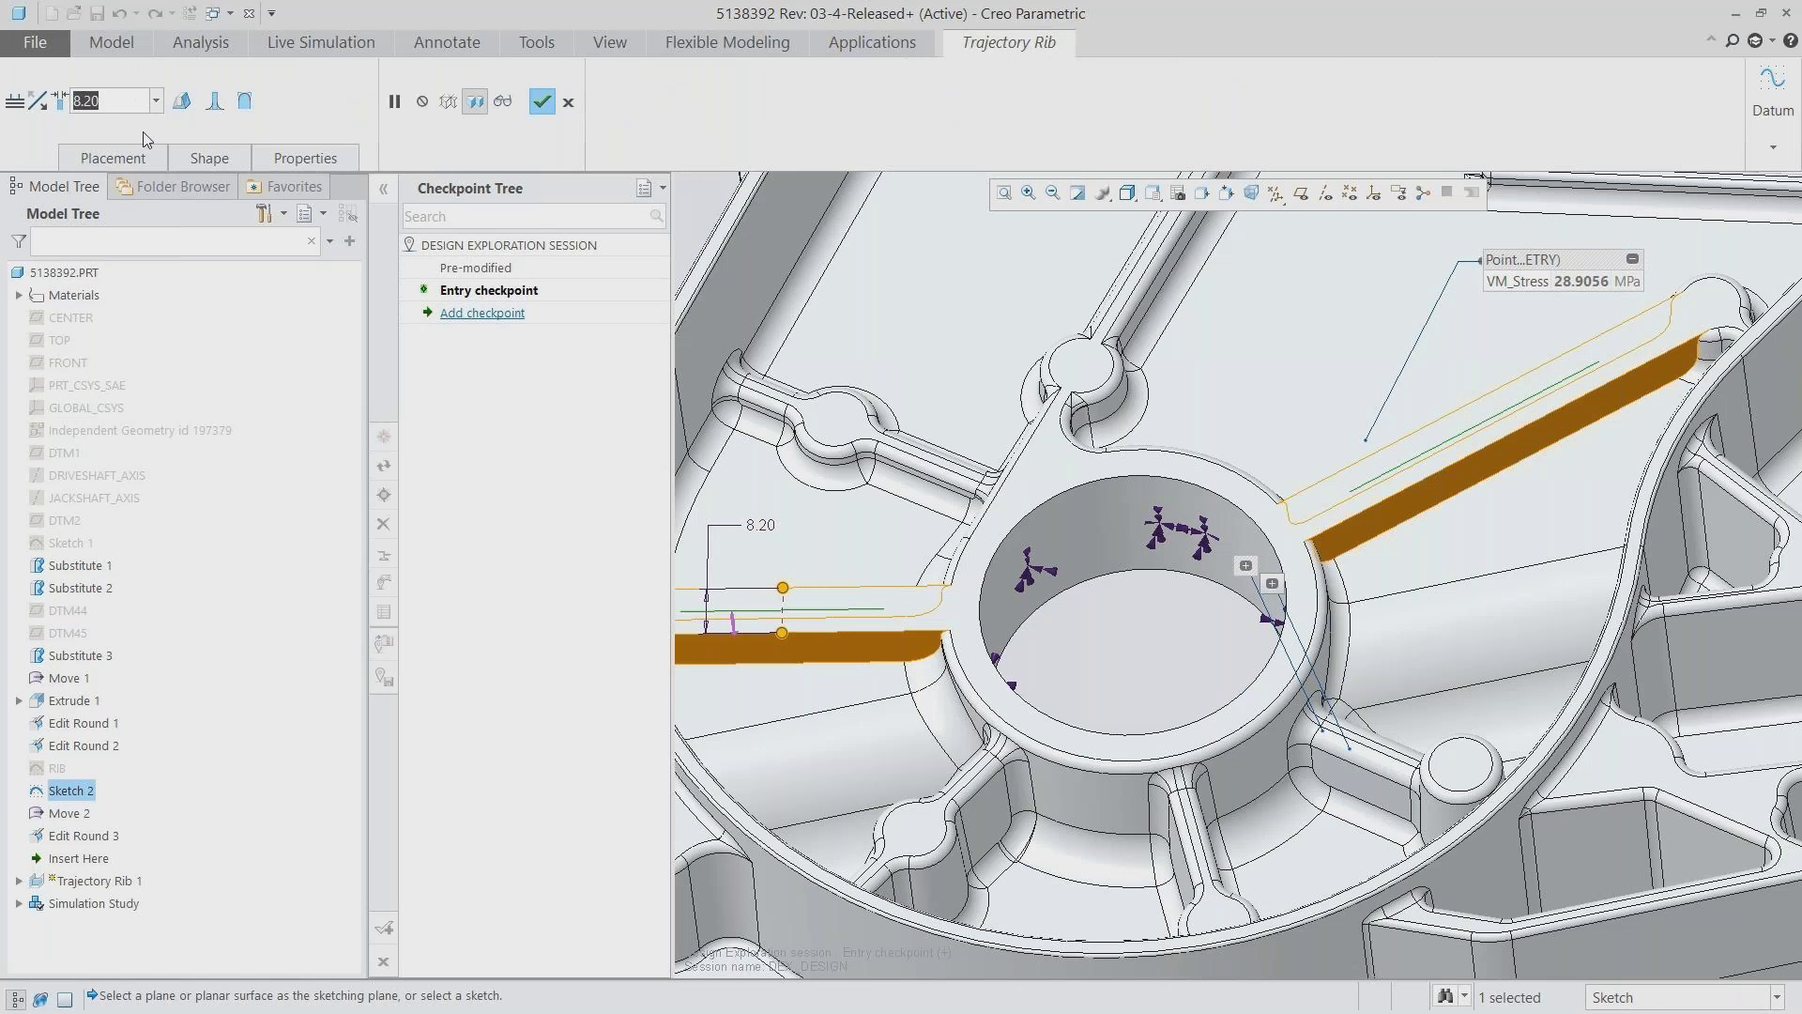
{"action": "type", "text": "5"}
{"action": "key", "text": "Return"}
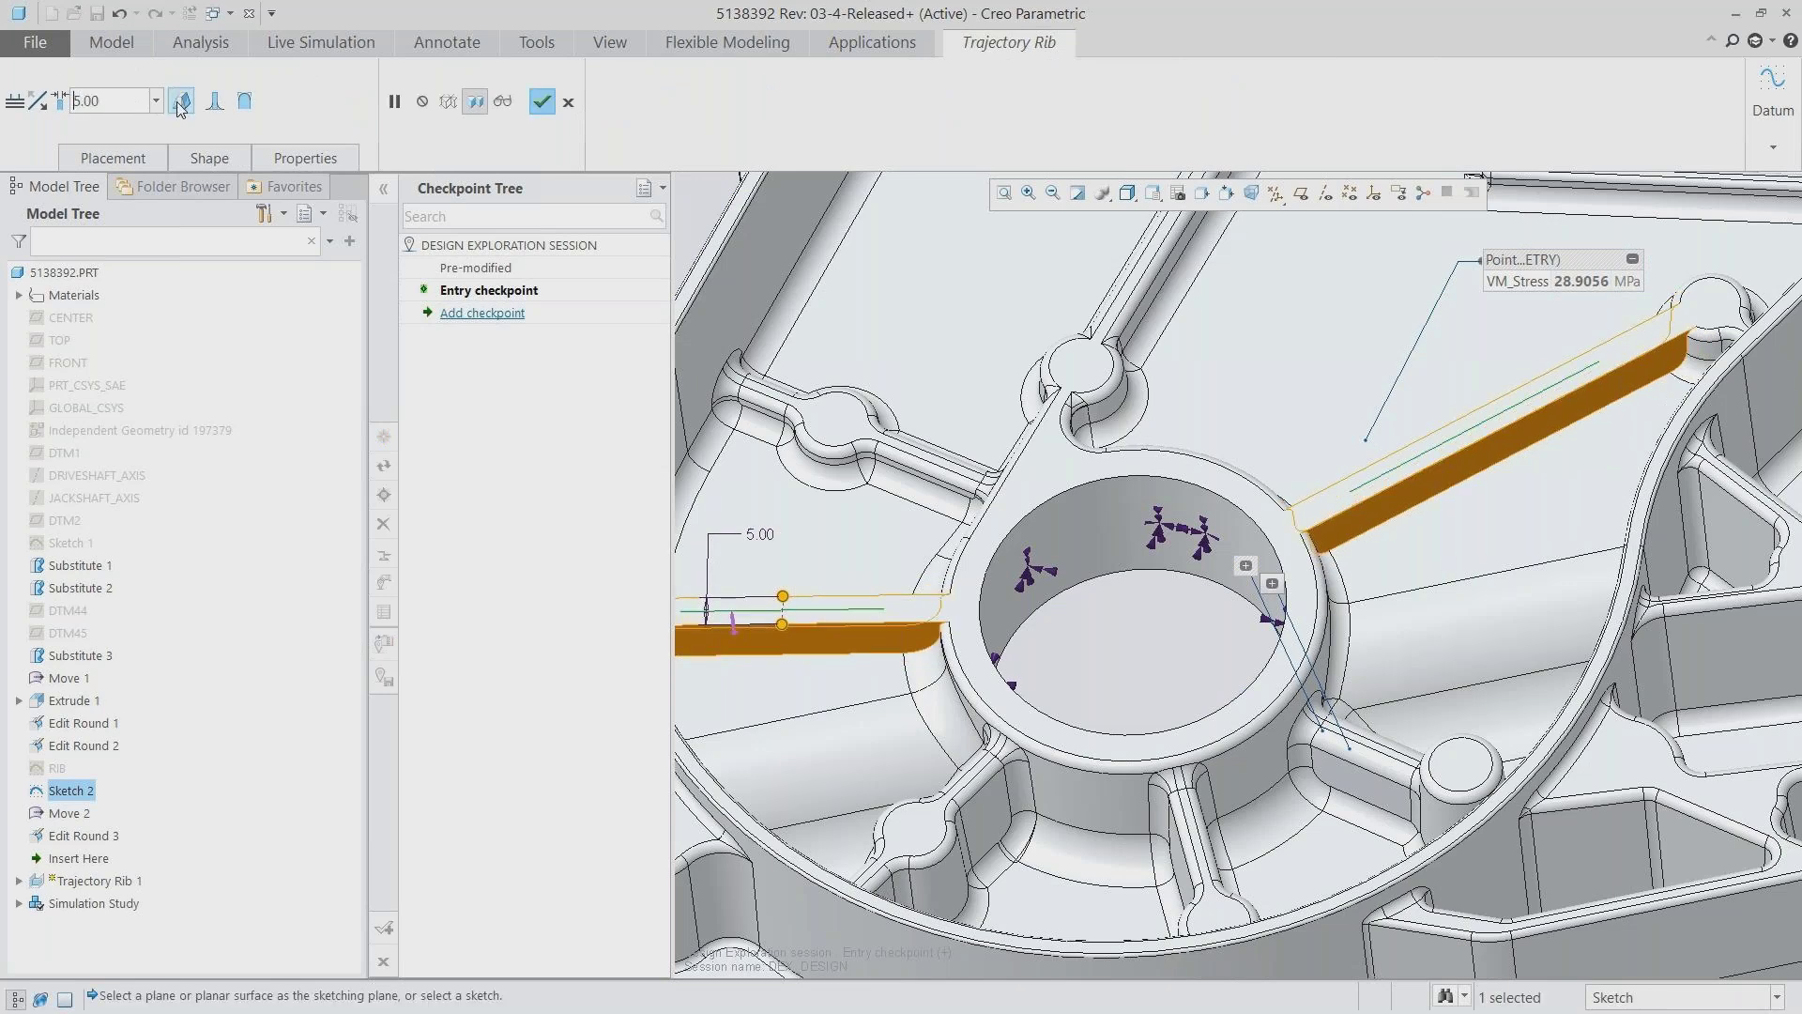
Add draft, internal-edge rounds and exposed-edge rounds to the trajectory rib and complete the feature
{"action": "left_click", "coordinate": [215, 105]}
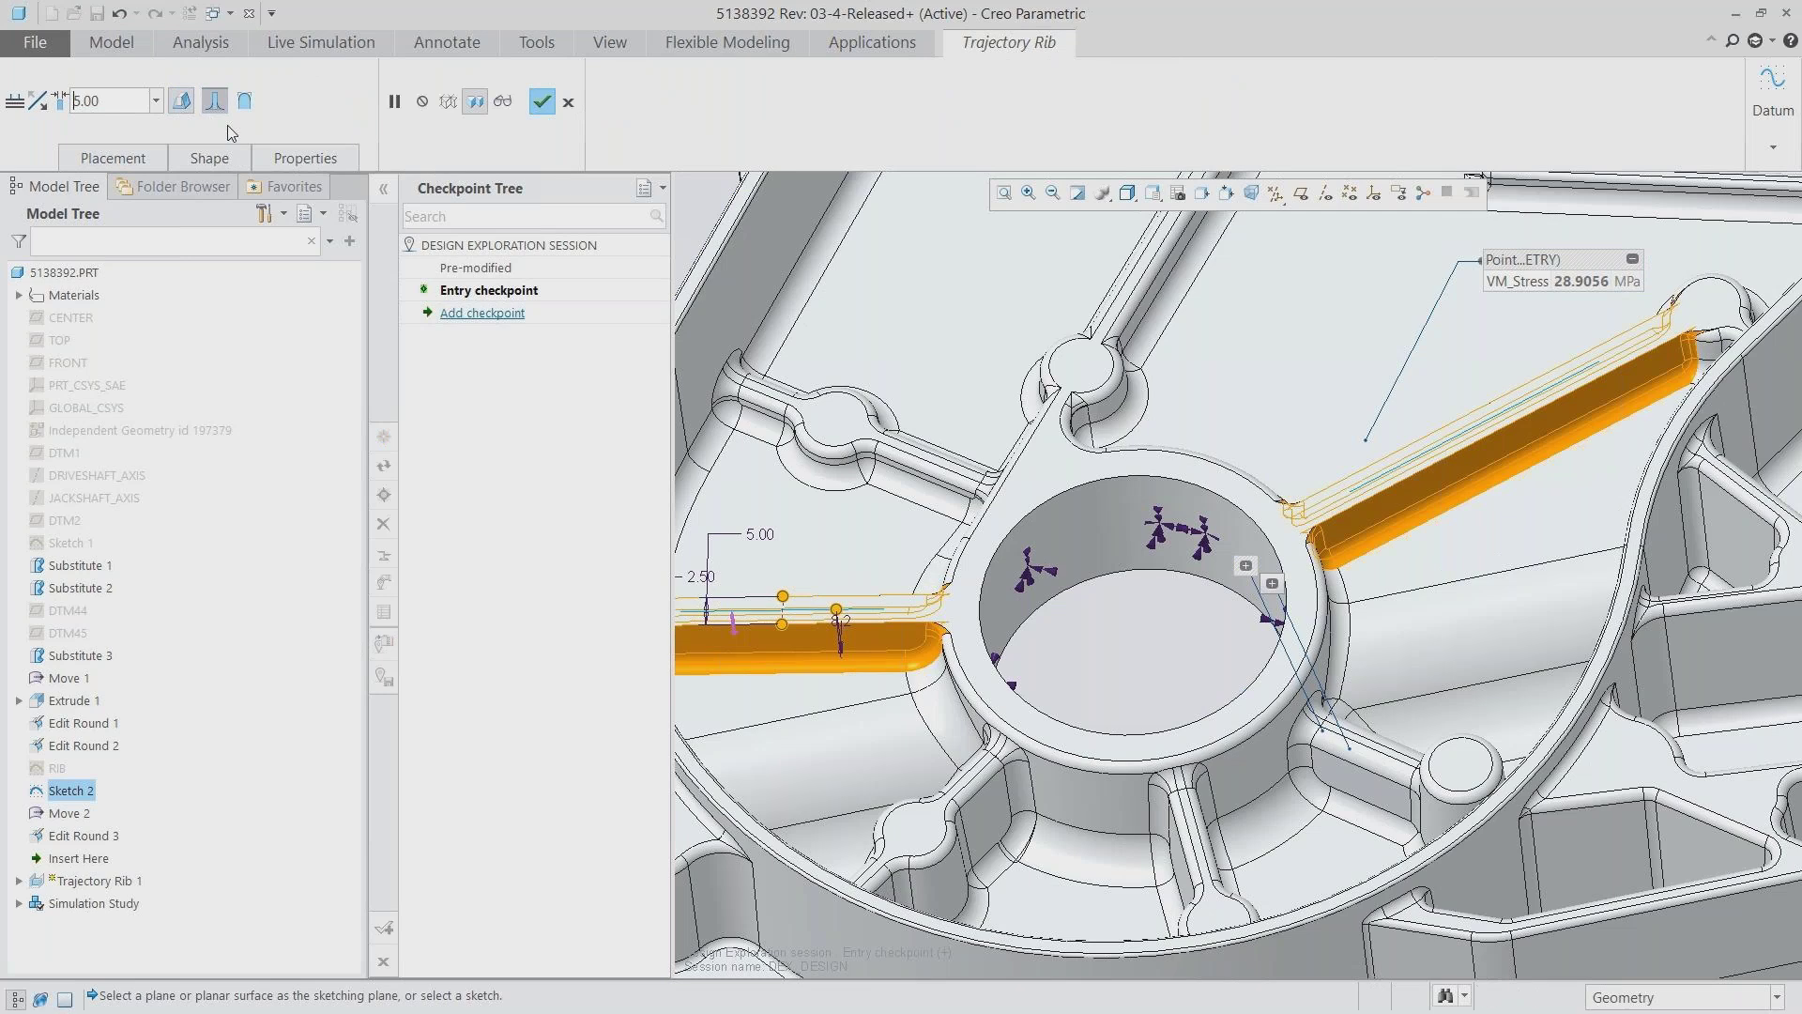
{"action": "left_click", "coordinate": [244, 100]}
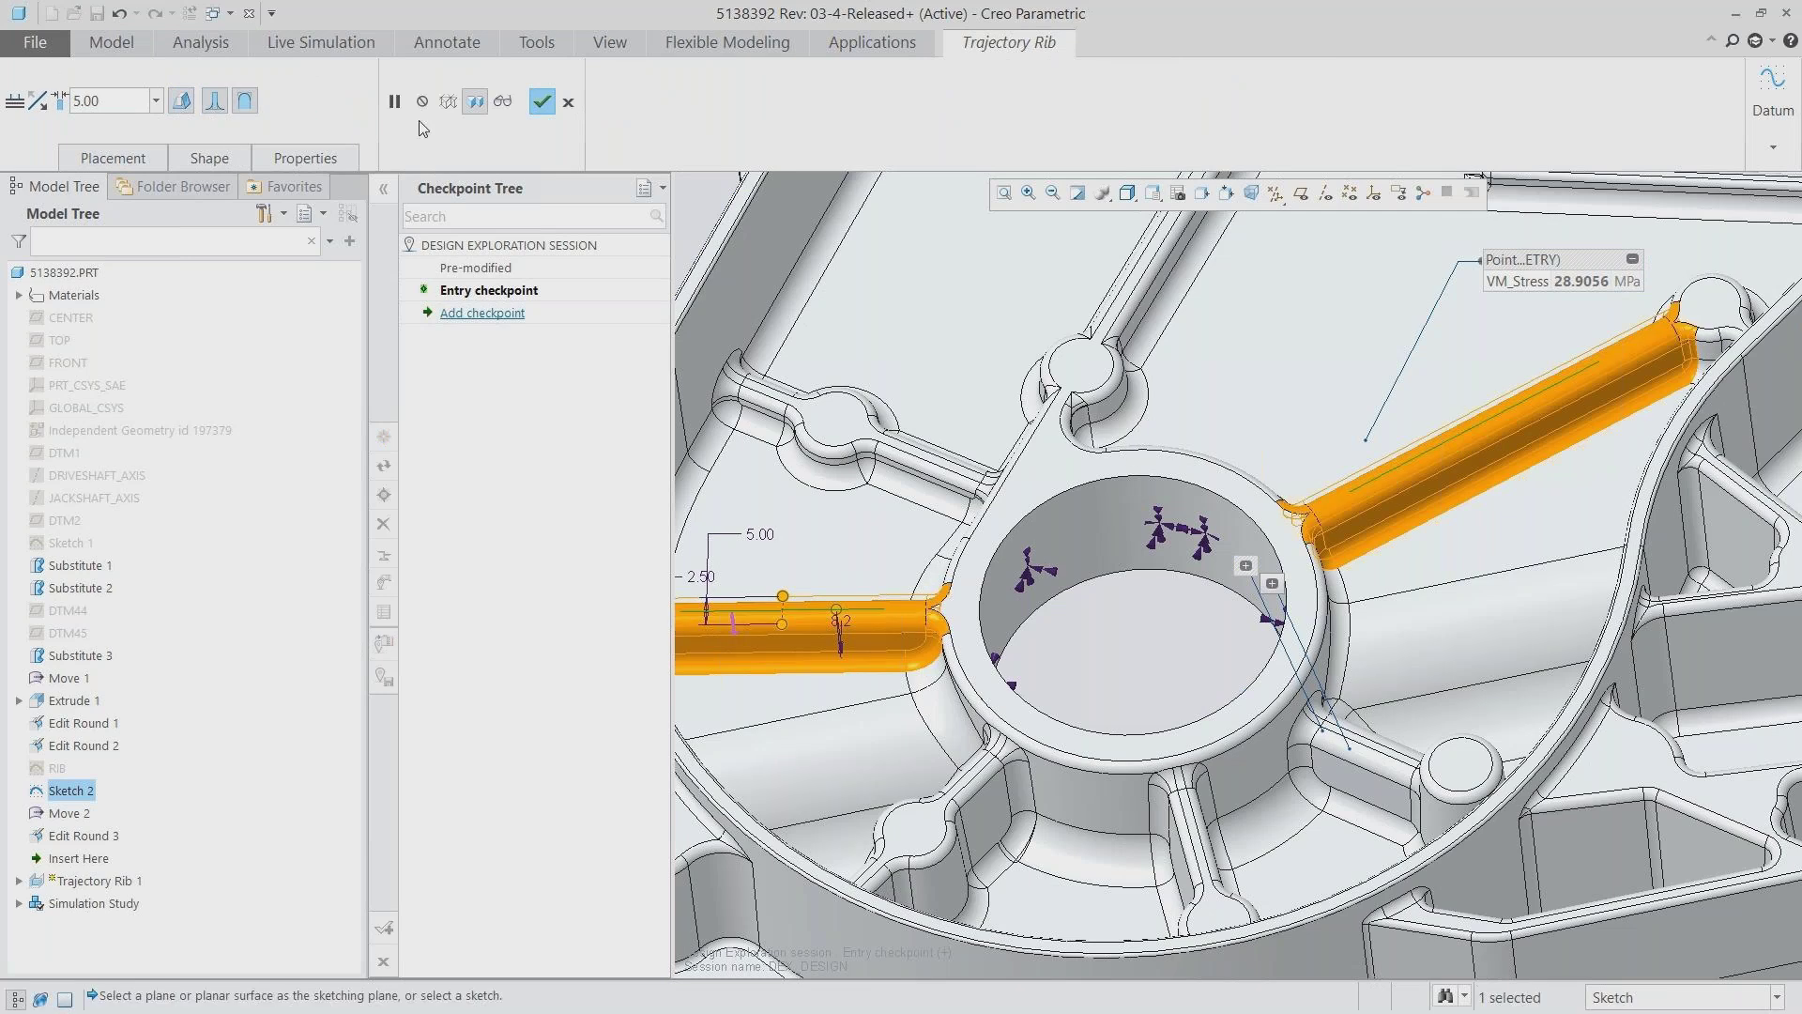
{"action": "left_click", "coordinate": [542, 101]}
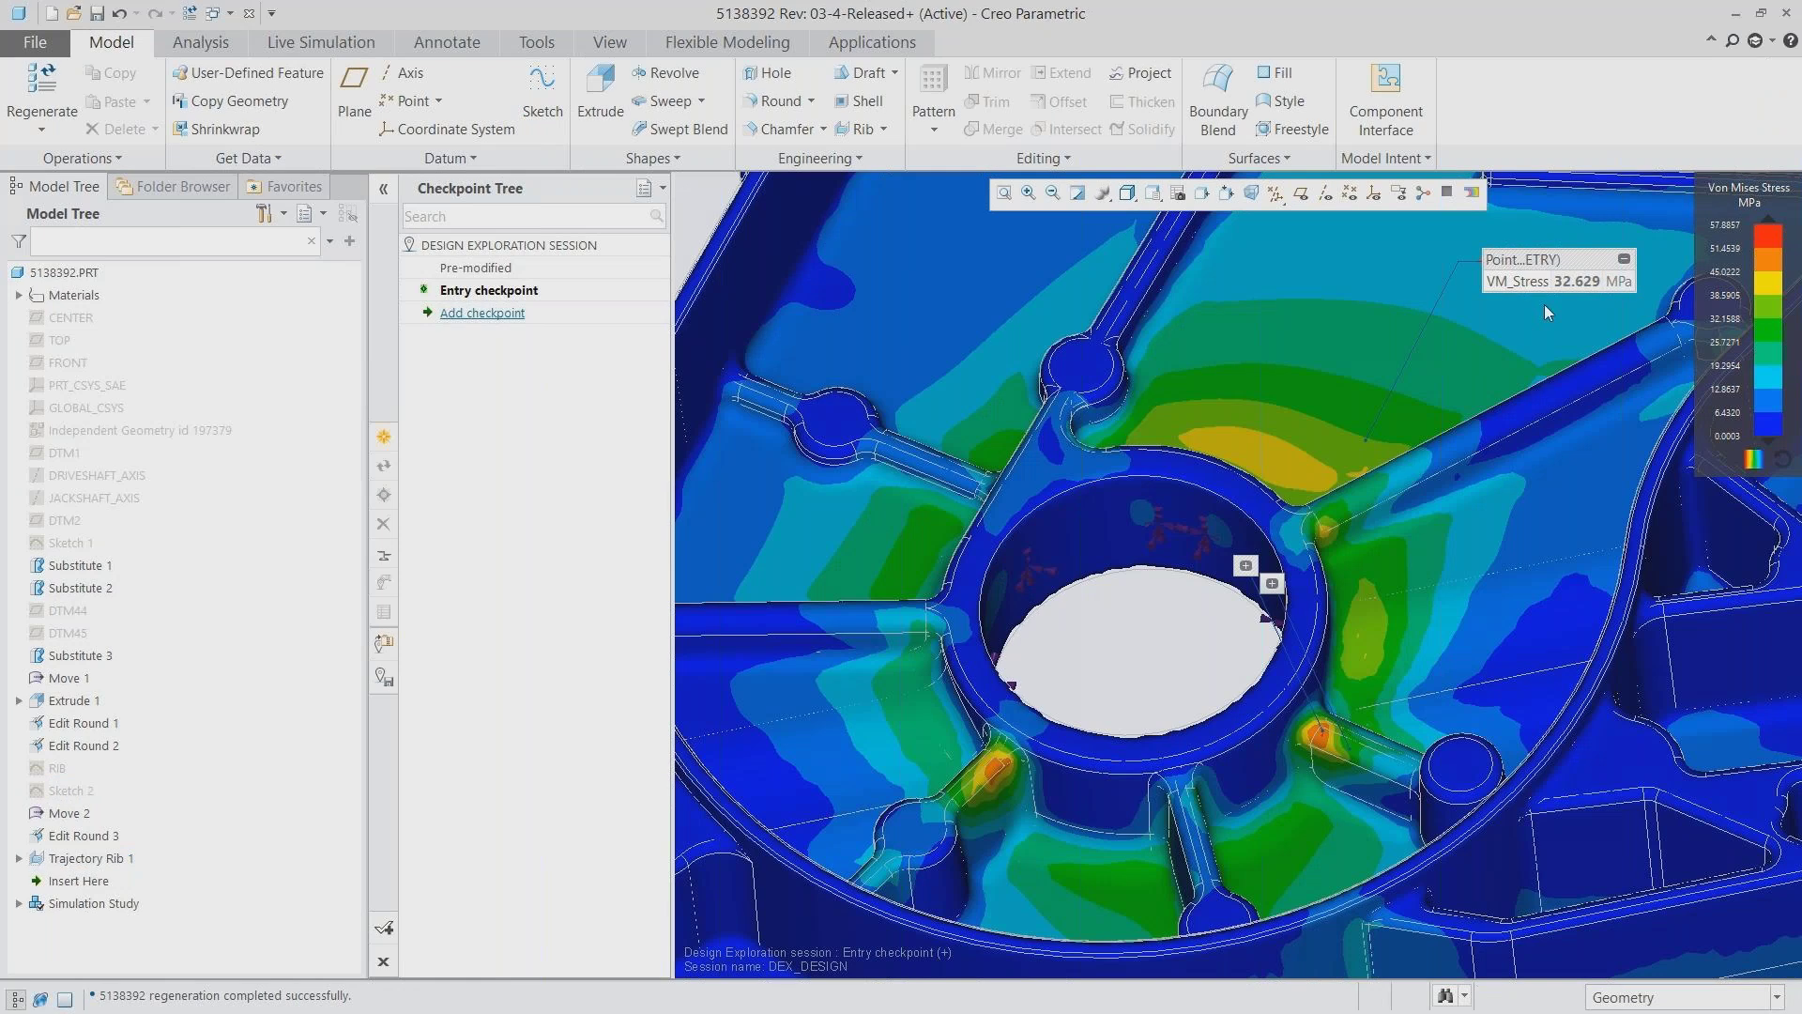
Add a checkpoint with the default properties to the Design Exploration session, showing the whole part in the 03_STRESS_01 view
{"action": "left_click", "coordinate": [1153, 194]}
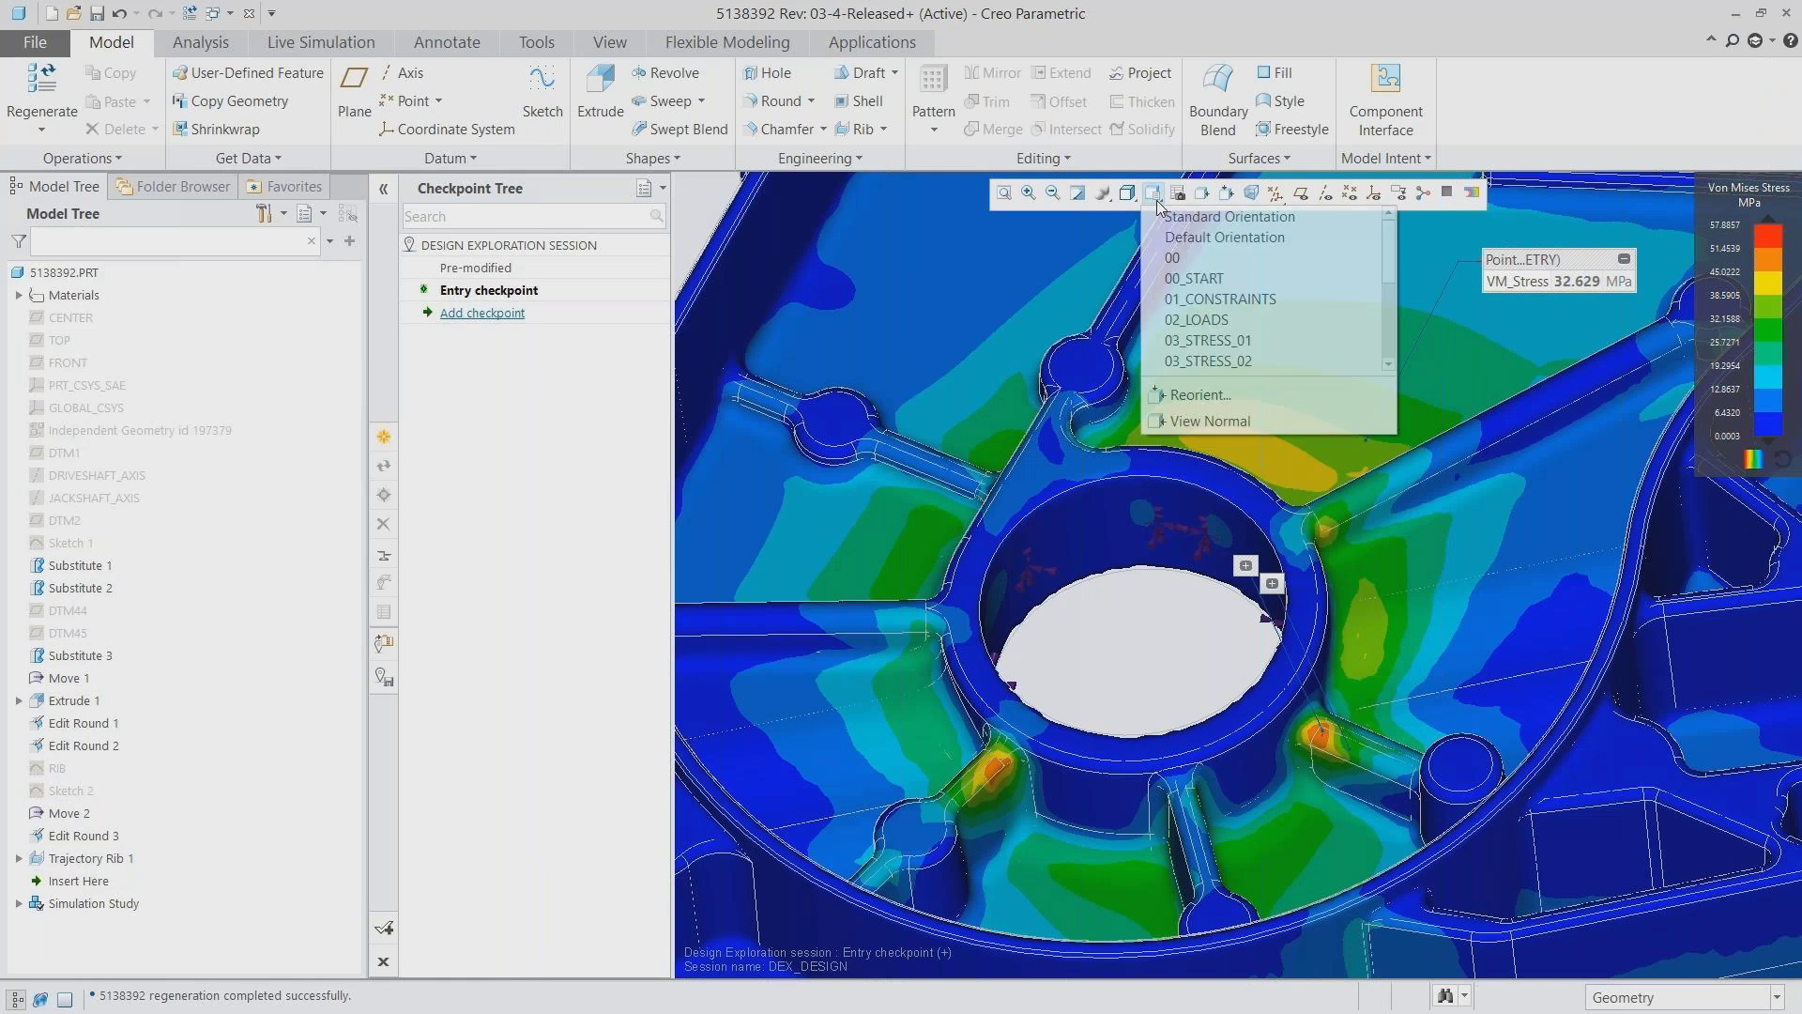
{"action": "left_click", "coordinate": [1243, 342]}
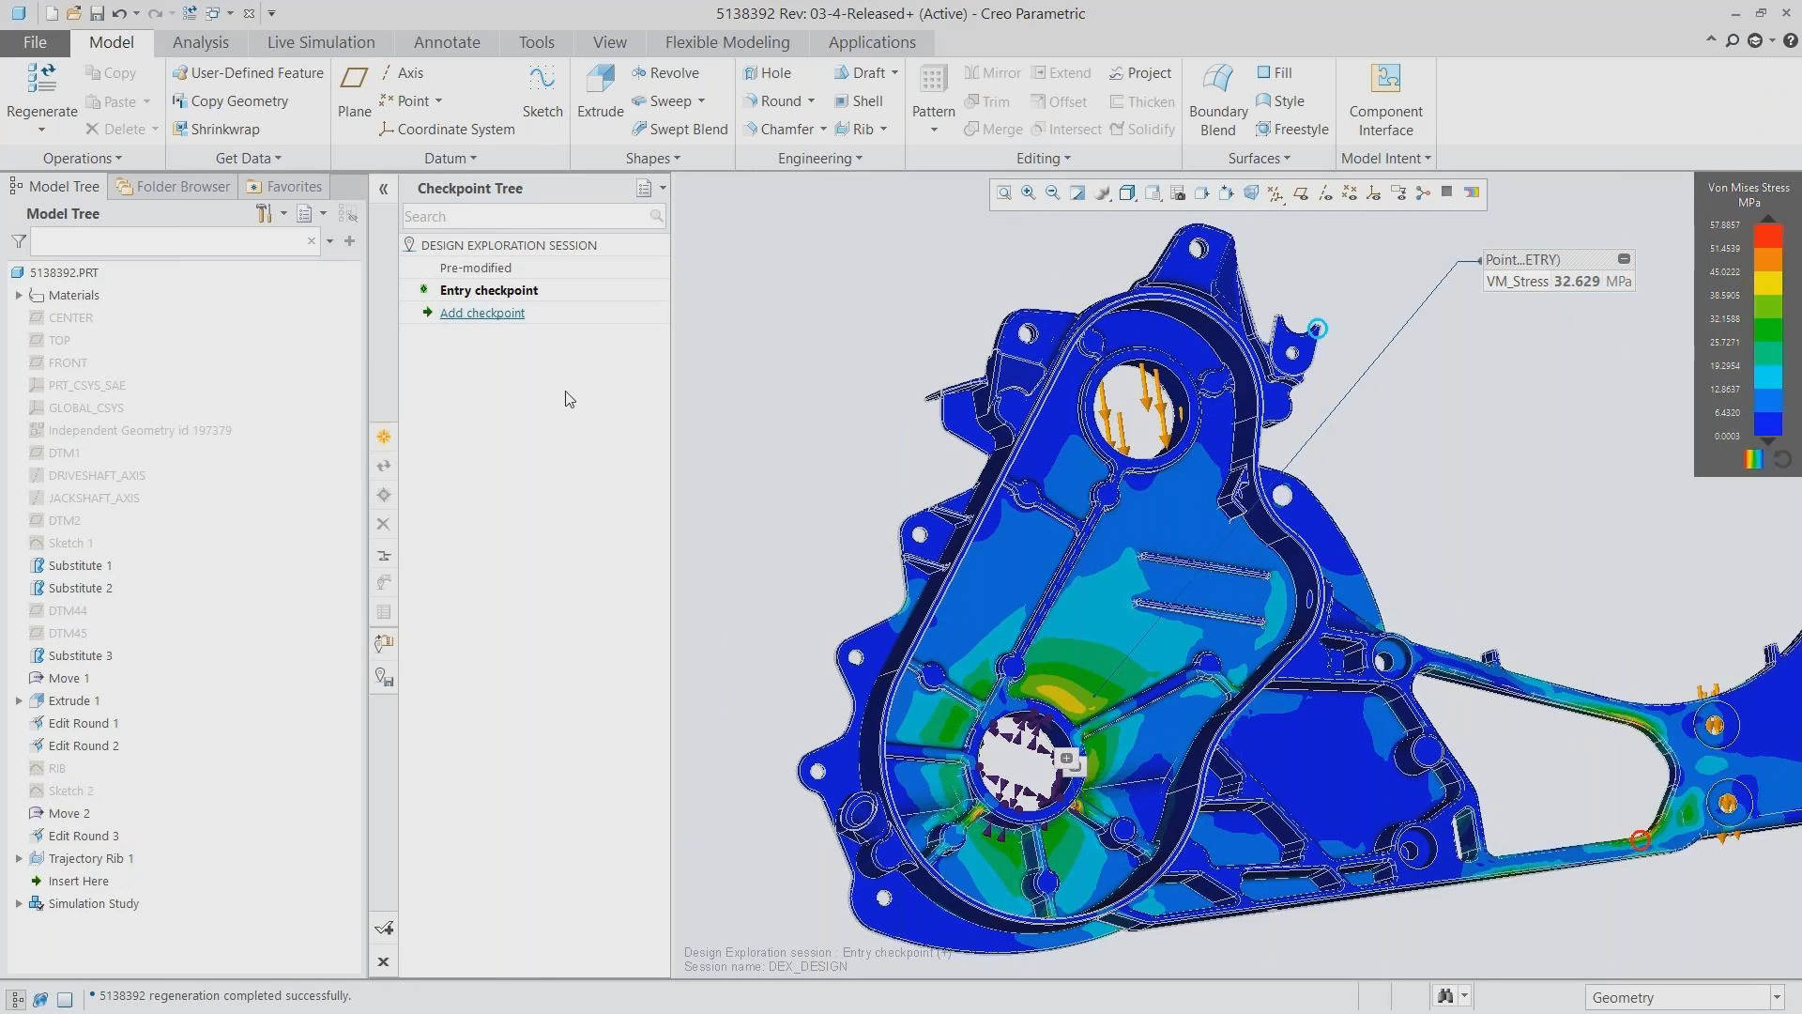
{"action": "left_click", "coordinate": [384, 437]}
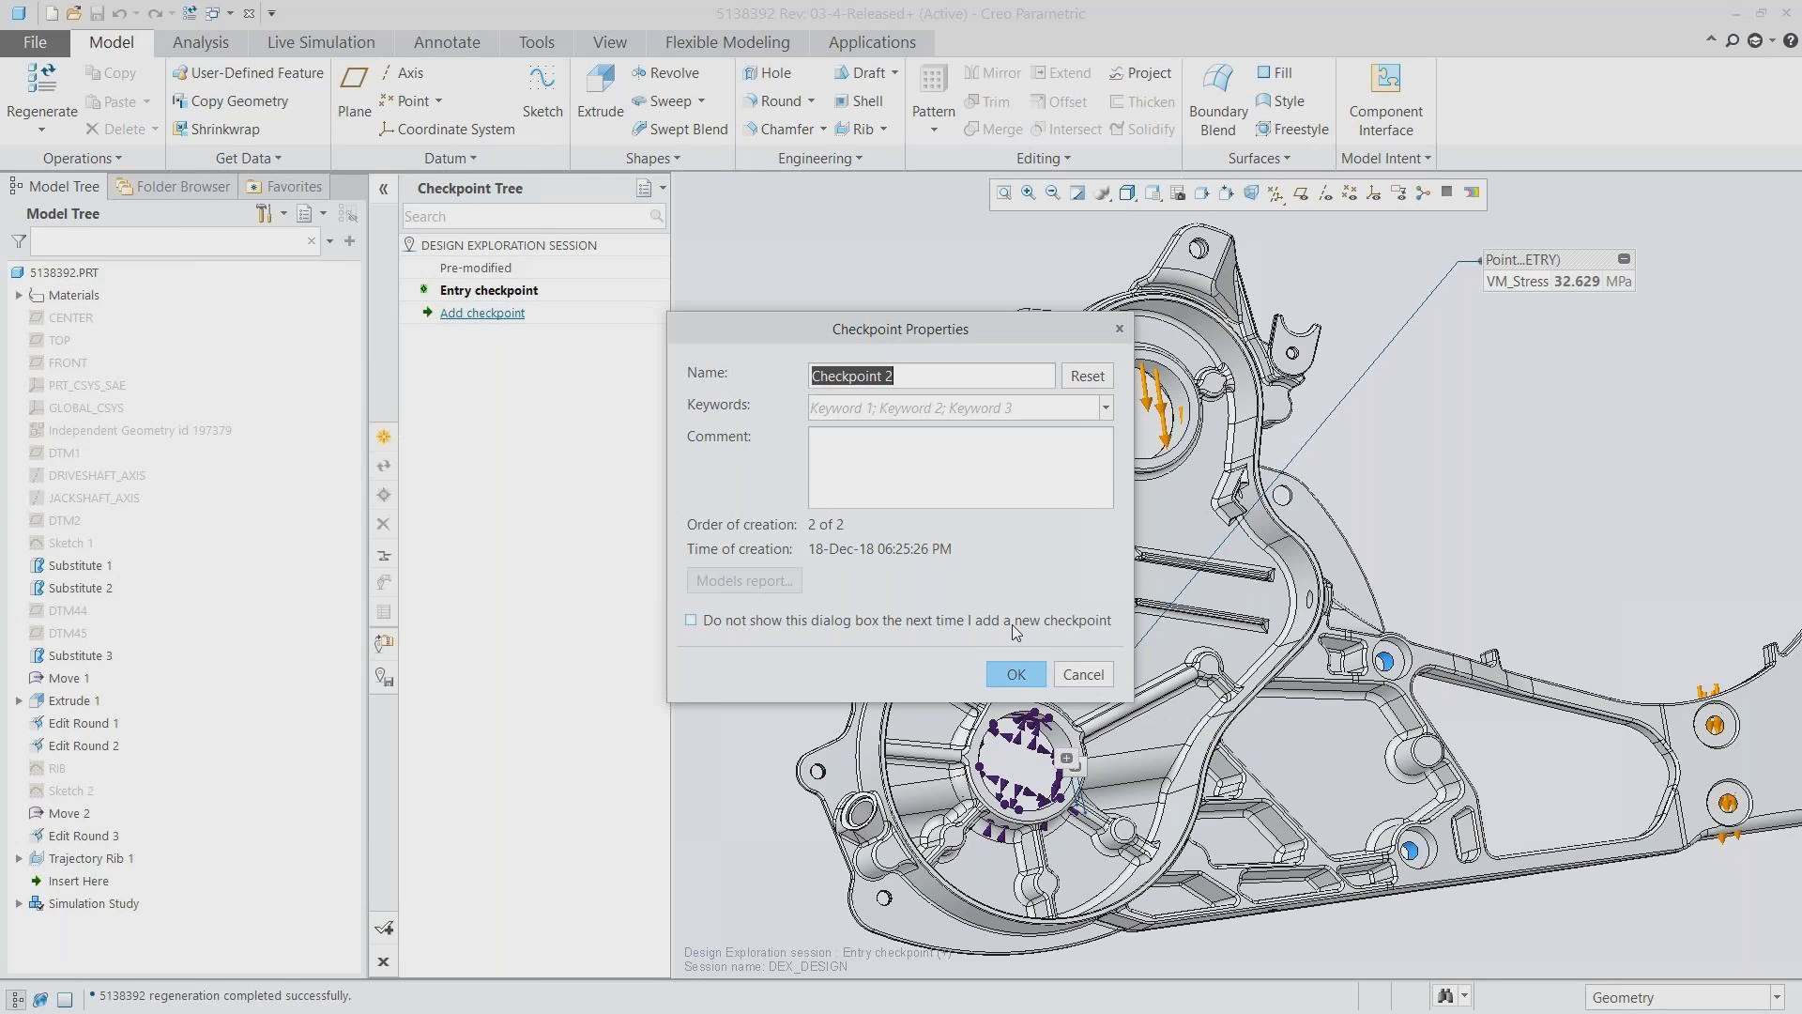
{"action": "left_click", "coordinate": [1017, 675]}
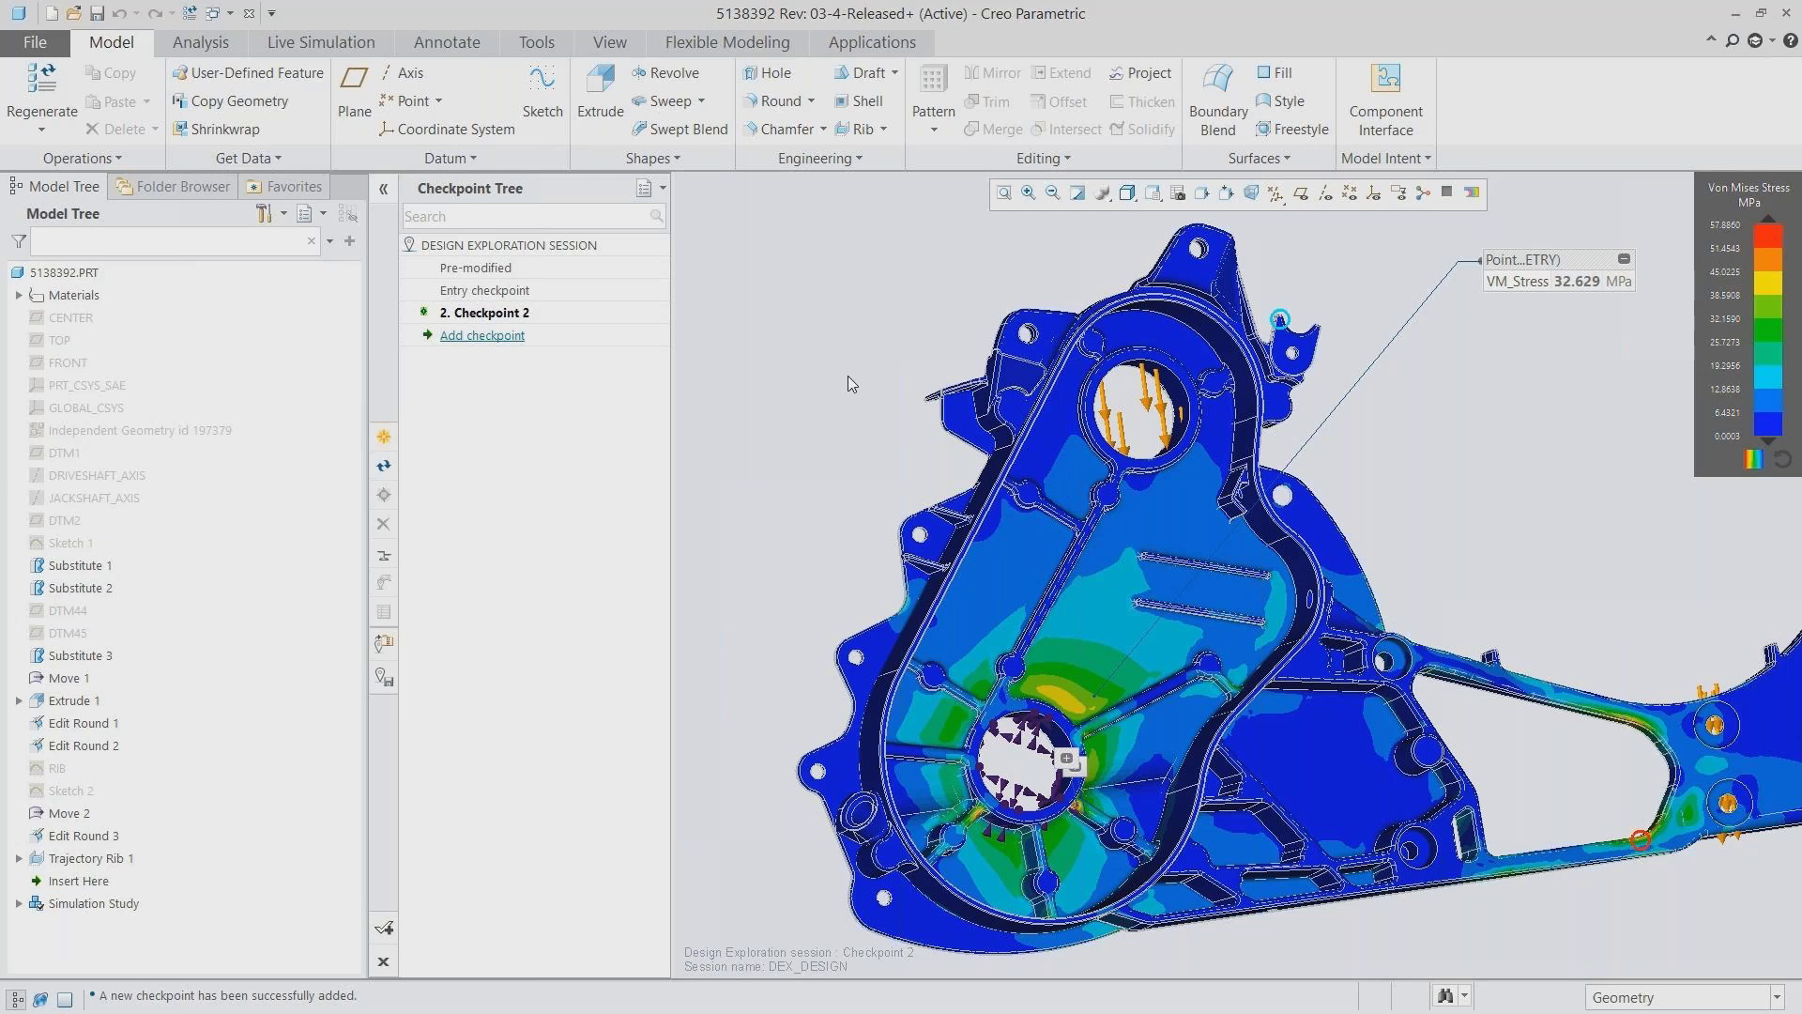
Close the Design Exploration session without saving it, keeping the models in memory
{"action": "left_click", "coordinate": [384, 962]}
{"action": "left_click", "coordinate": [669, 487]}
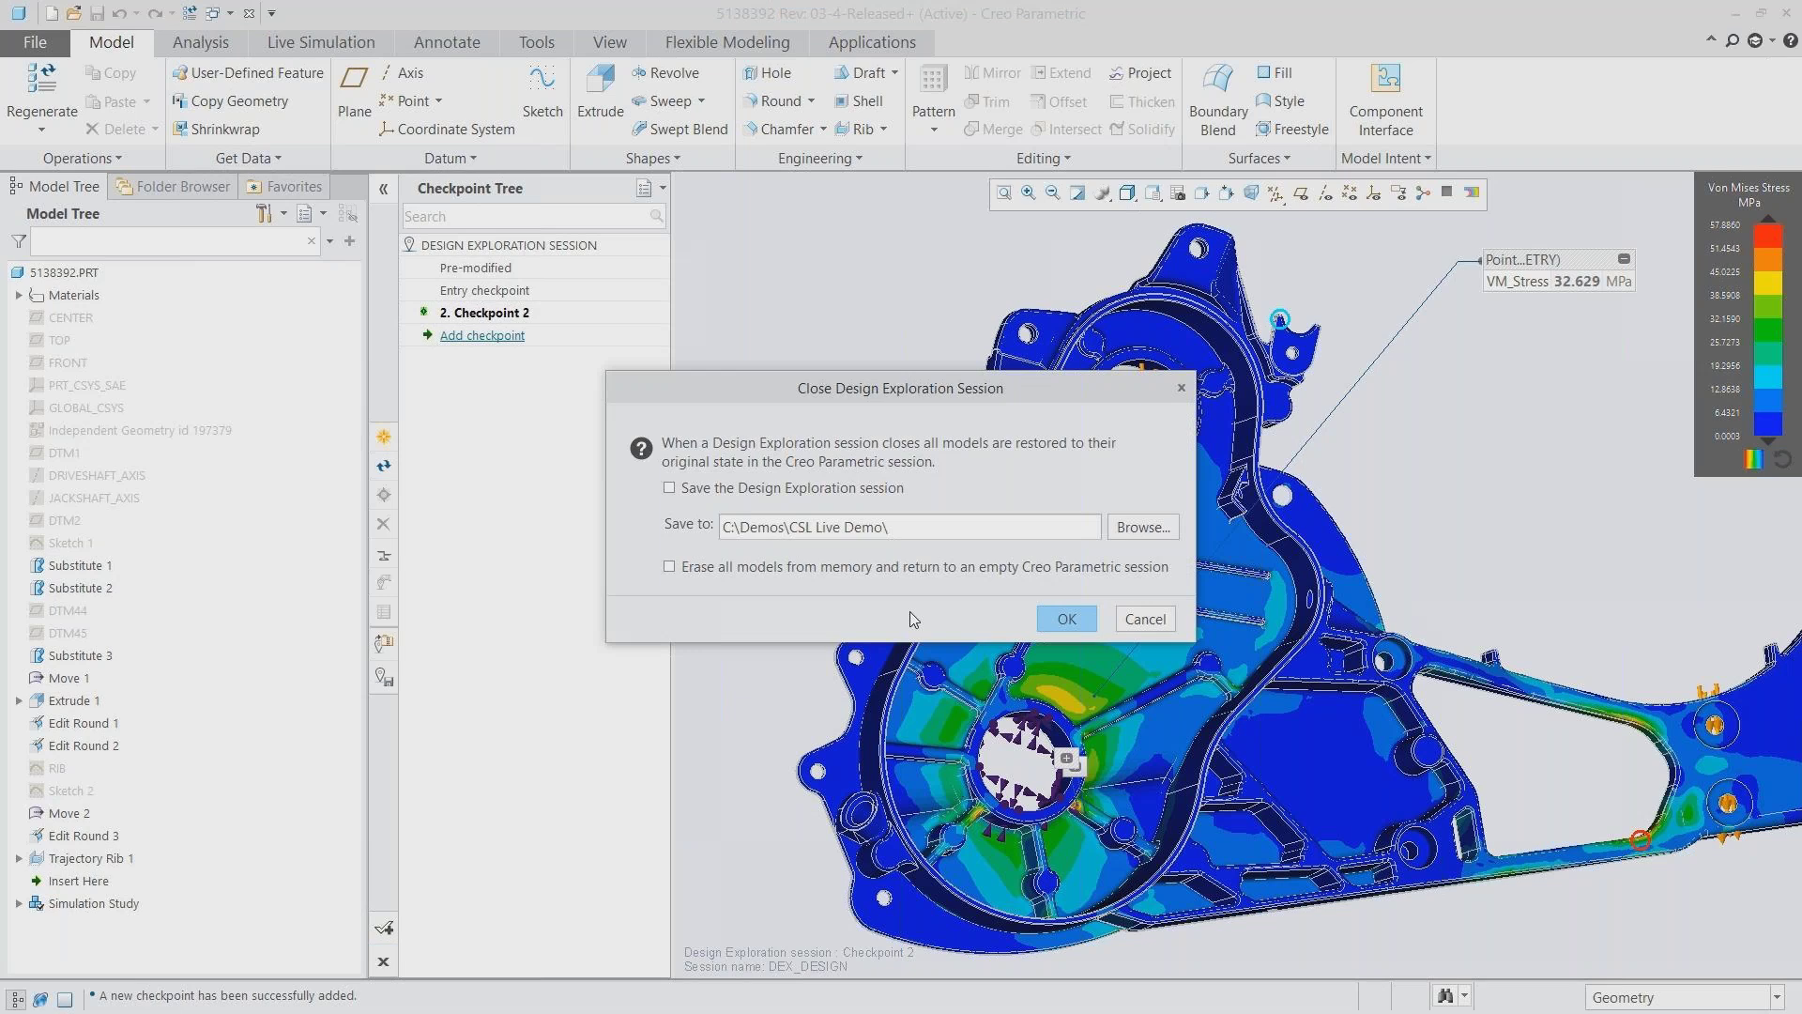
{"action": "left_click", "coordinate": [1069, 620]}
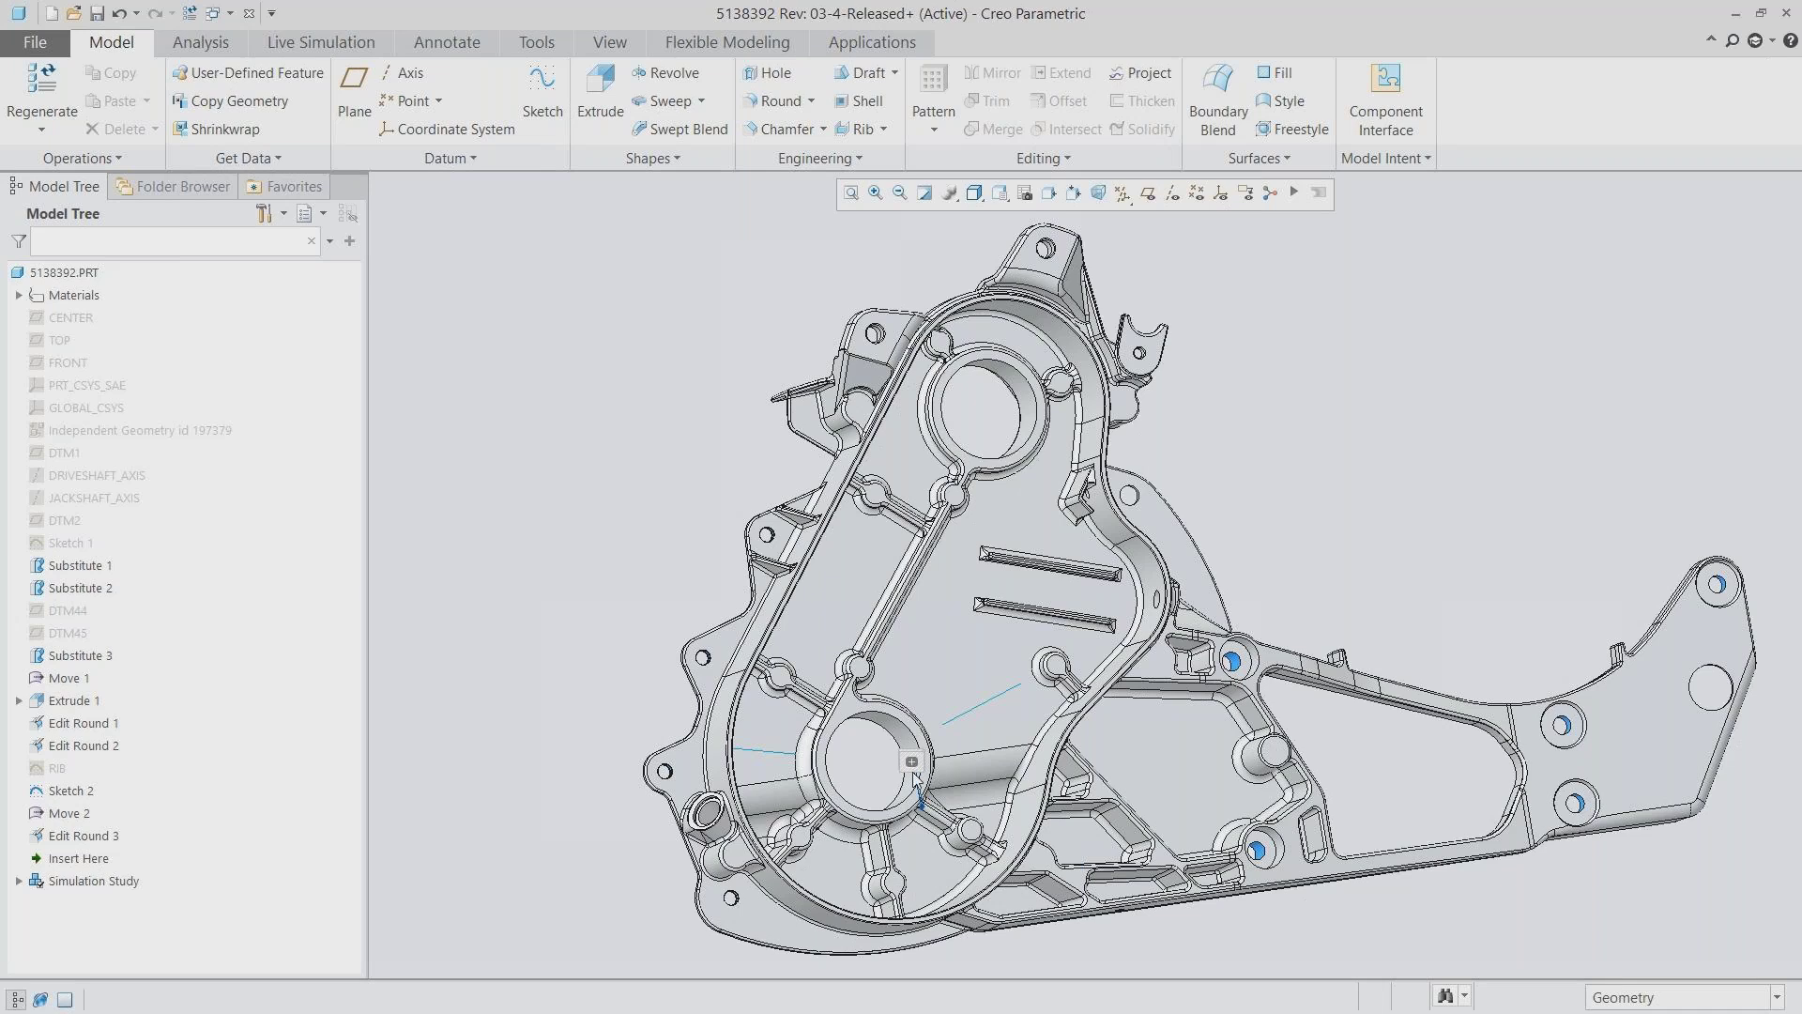
Delete all analyses from part 5138392 and close the part window to return to the 1023230_ASSY assembly
{"action": "left_click", "coordinate": [201, 45]}
{"action": "left_click", "coordinate": [101, 161]}
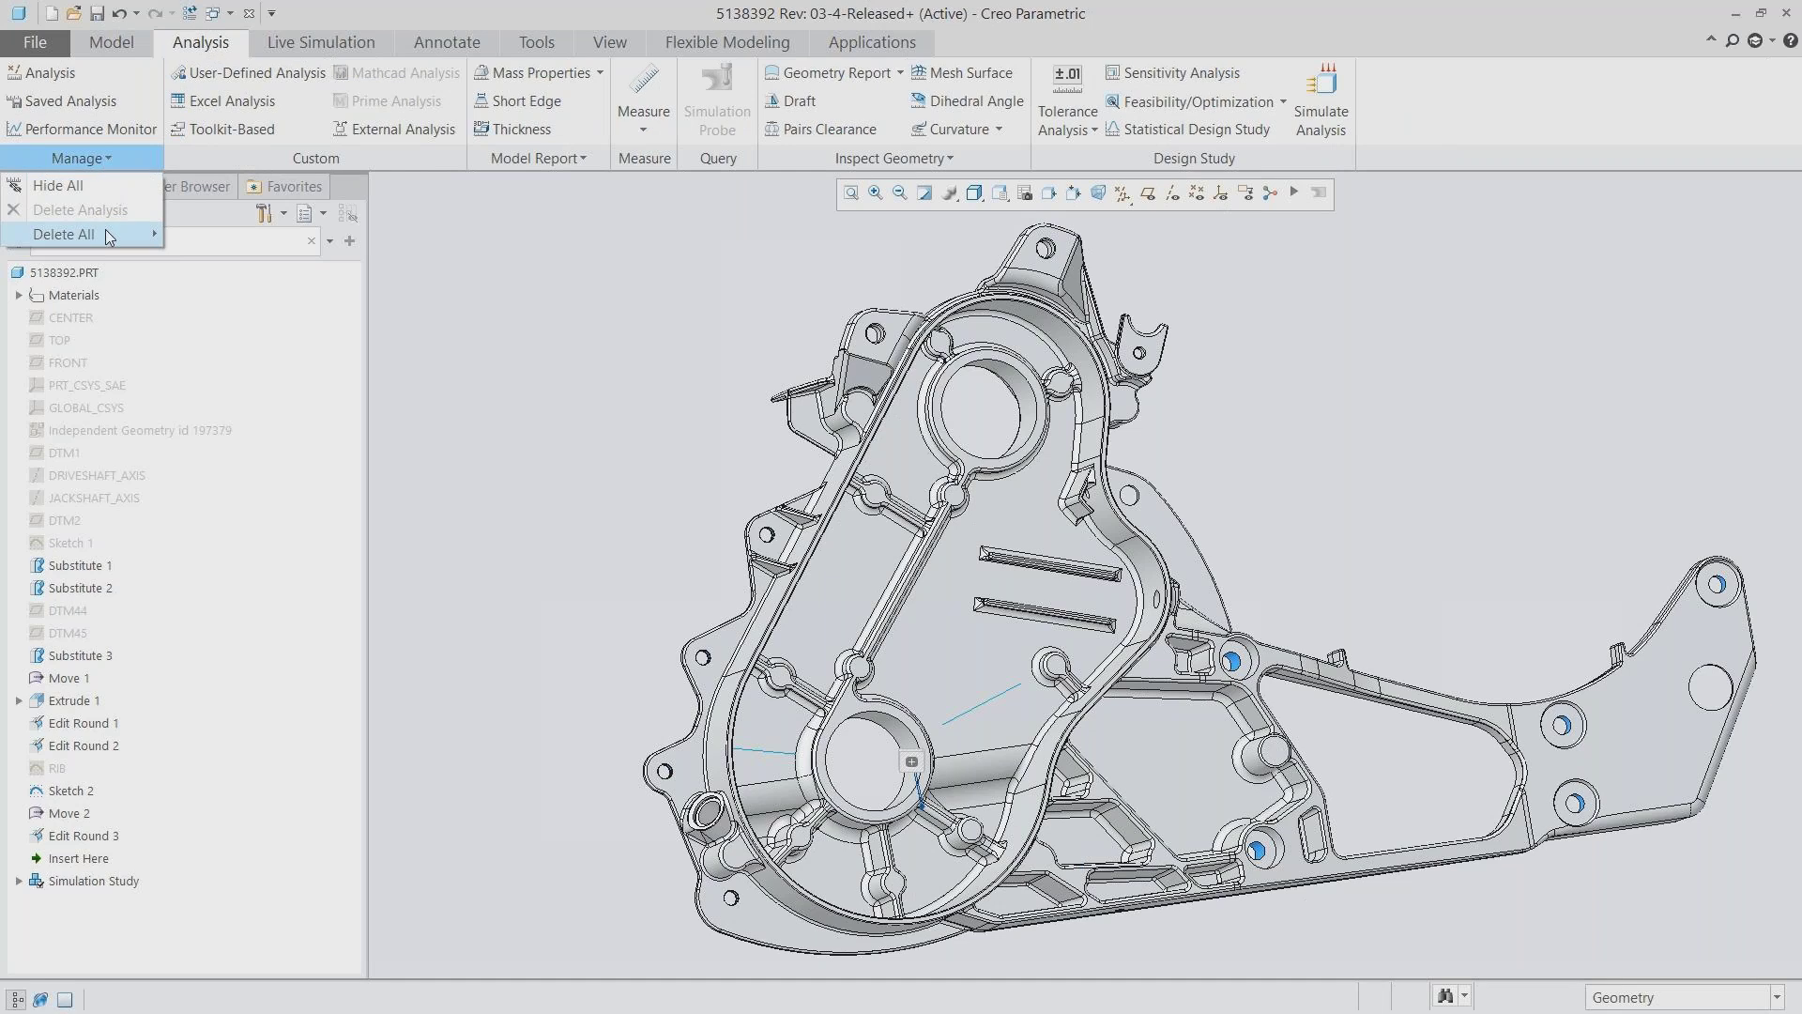
{"action": "mouse_move", "coordinate": [105, 234]}
{"action": "left_click", "coordinate": [238, 238]}
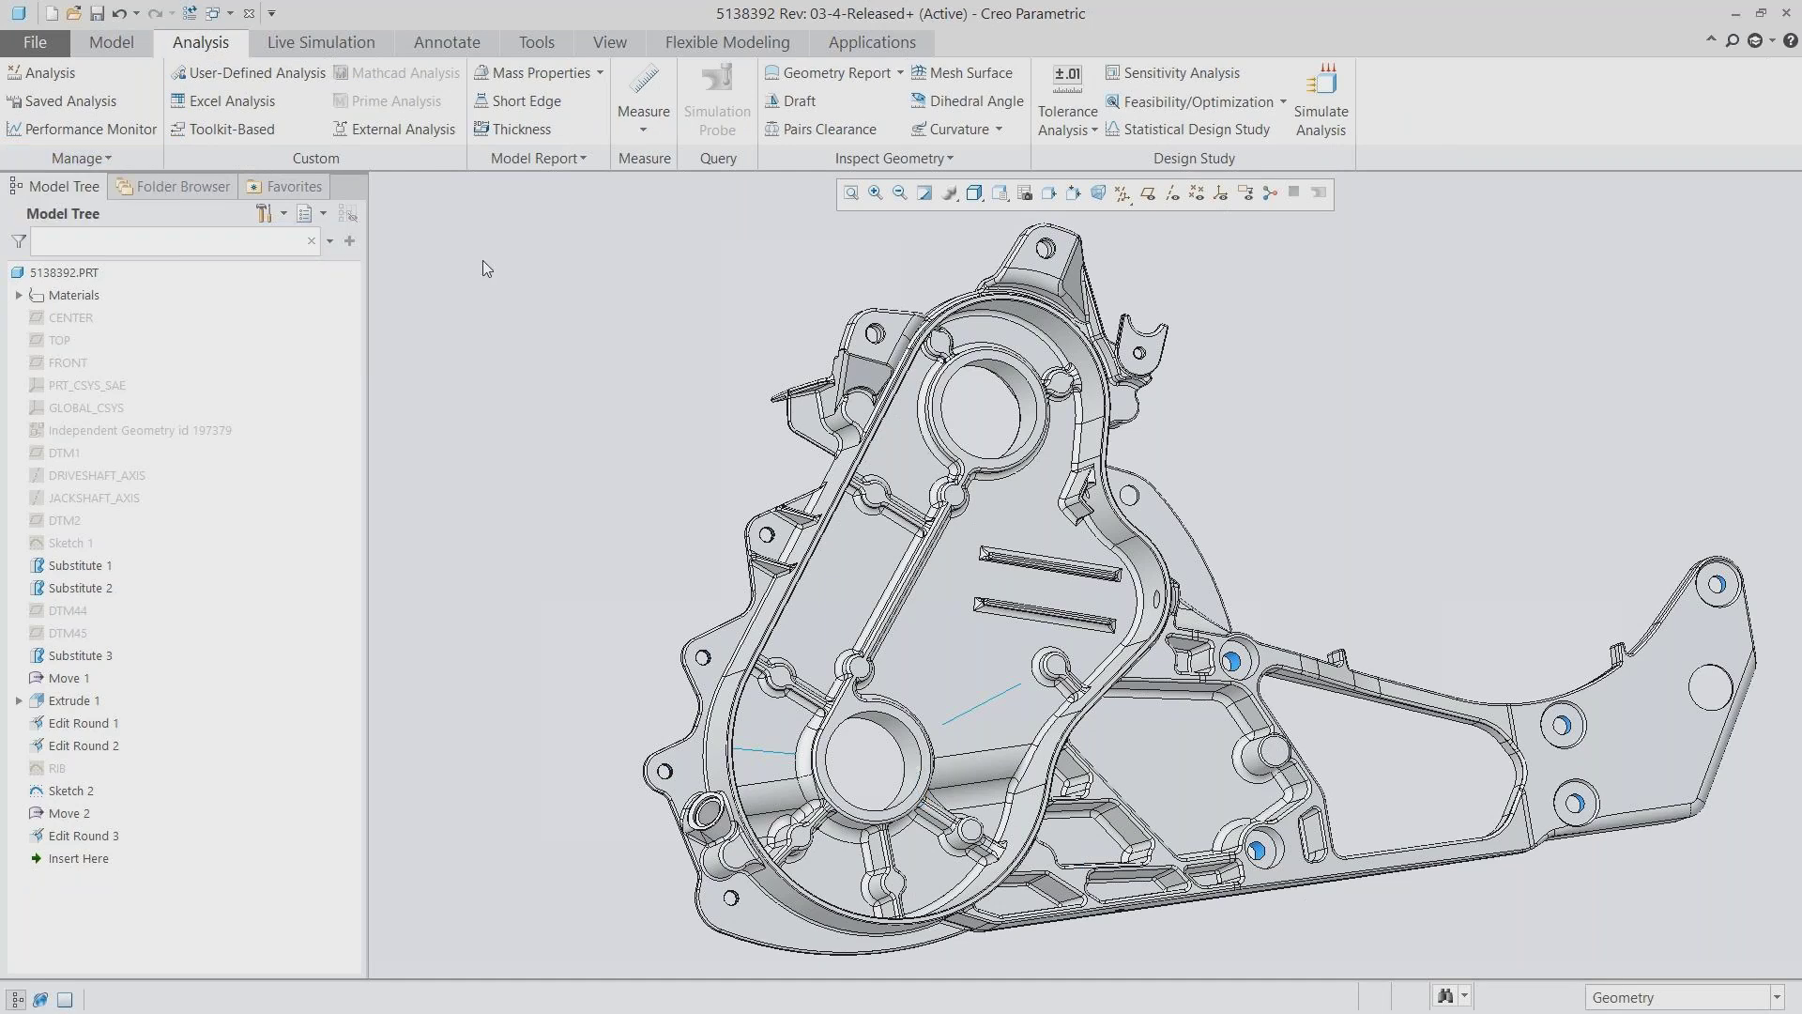
{"action": "left_click", "coordinate": [249, 13]}
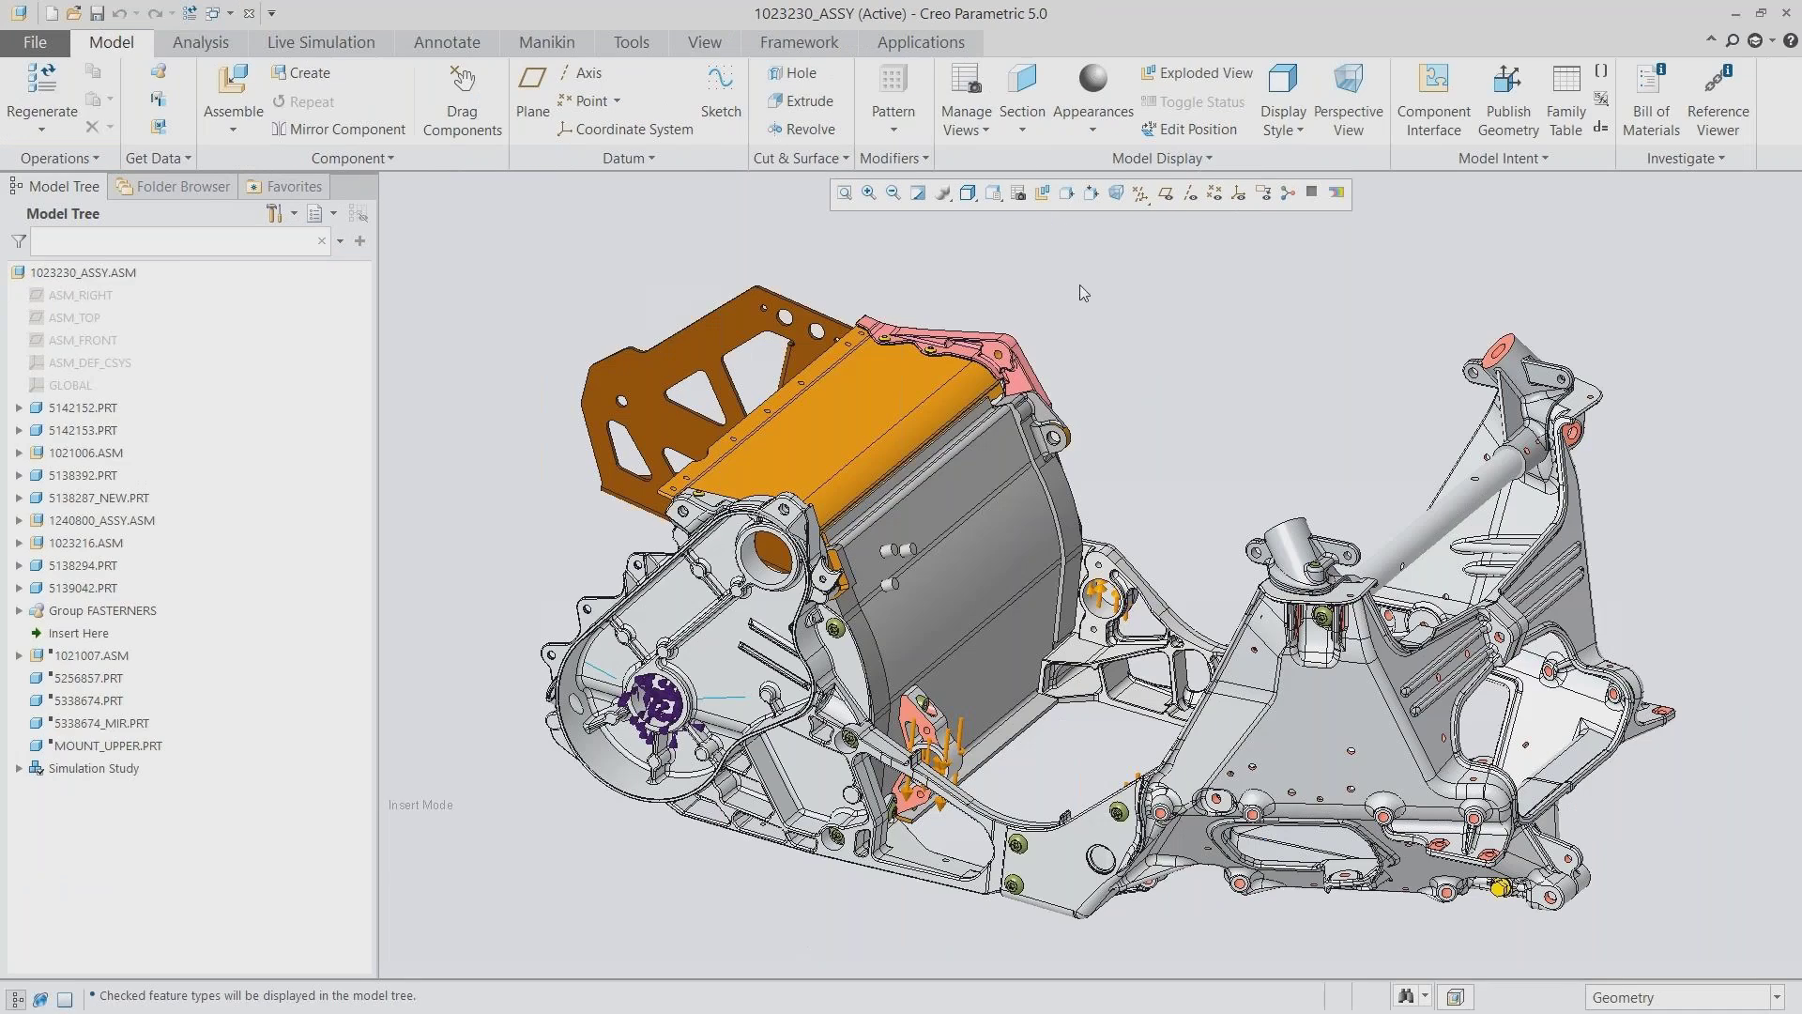
Examine the Fixed1 constraint and the Force1 and Force2 loads of Test_Analysis by highlighting each one on the assembly
{"action": "left_click", "coordinate": [301, 51]}
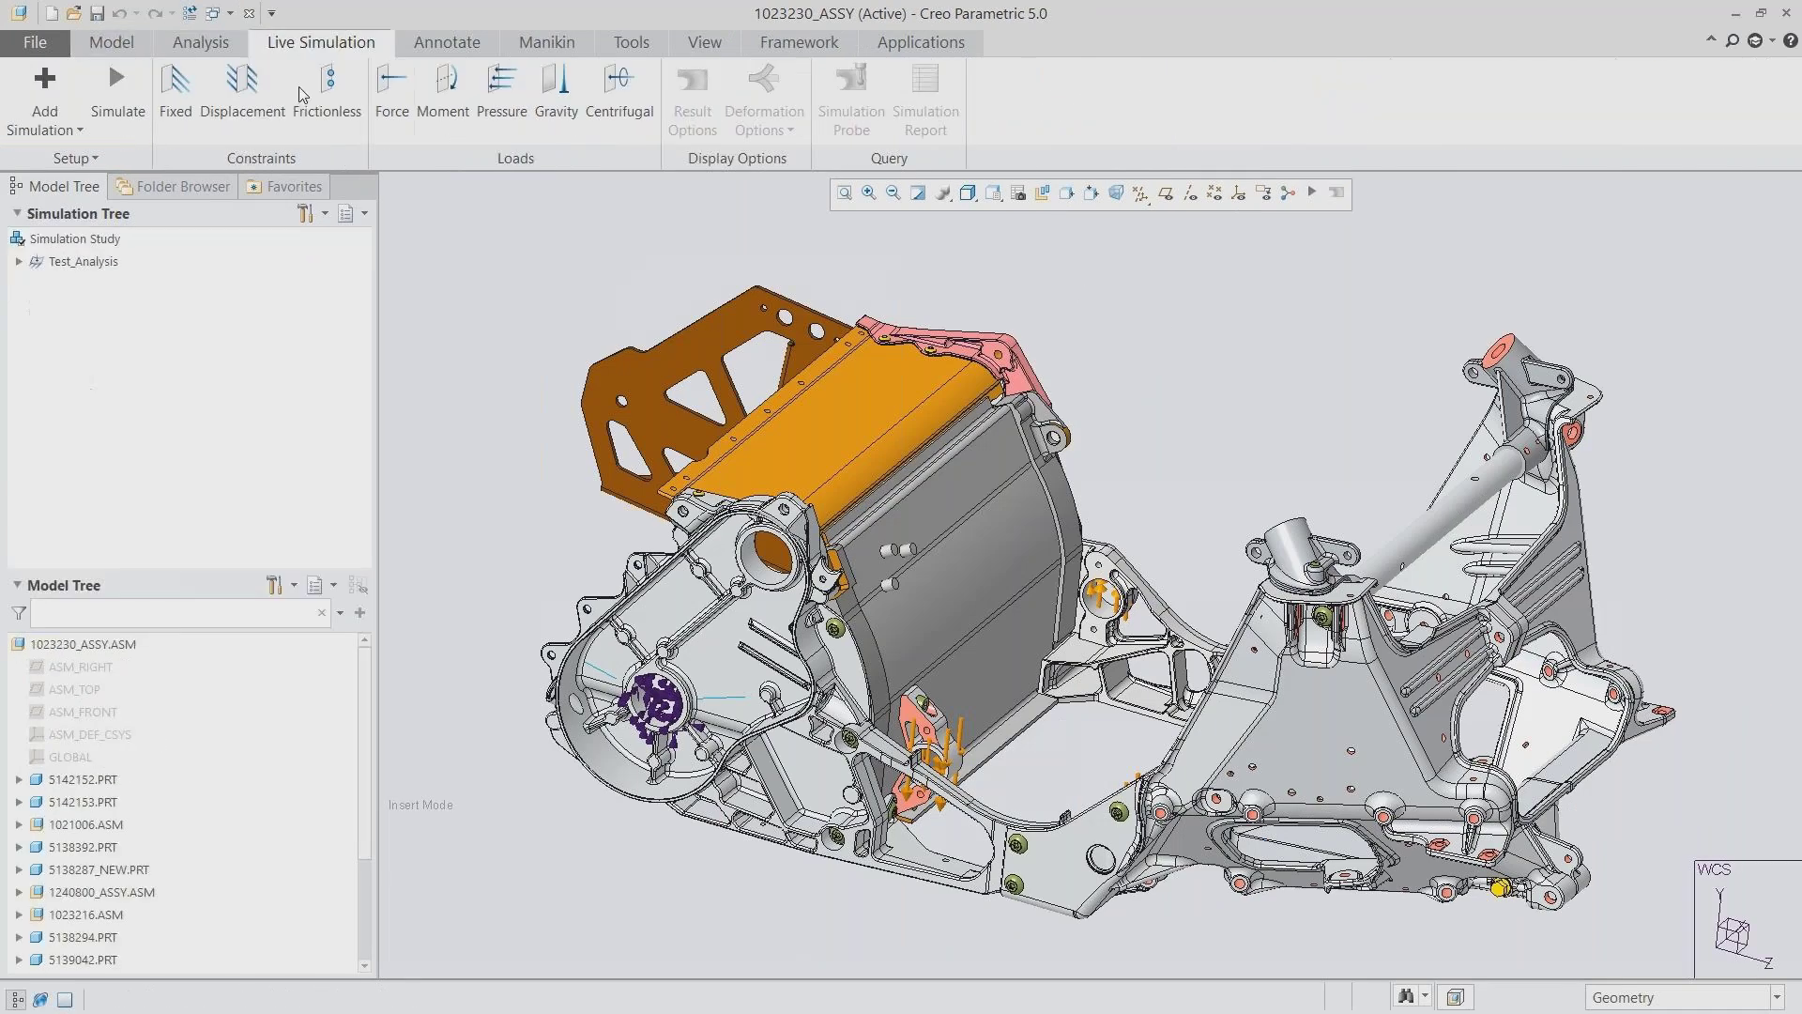
{"action": "left_click", "coordinate": [19, 263]}
{"action": "left_click", "coordinate": [38, 284]}
{"action": "left_click", "coordinate": [38, 328]}
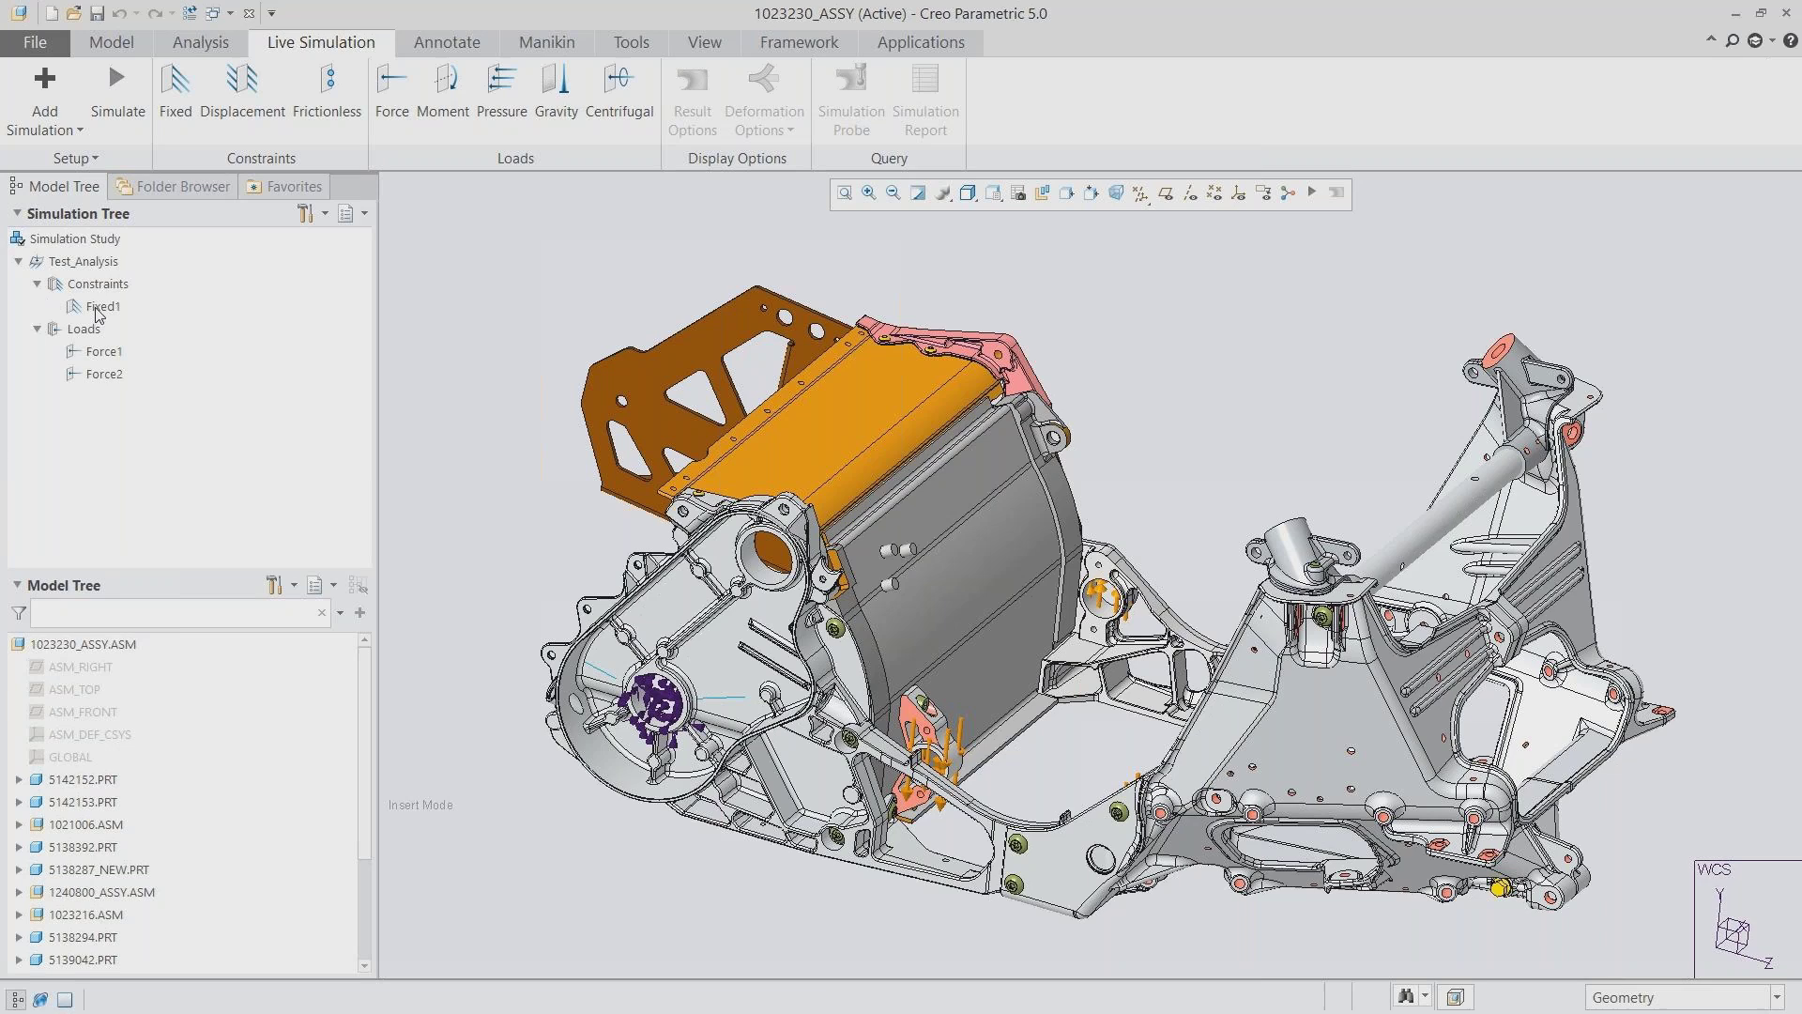
{"action": "left_click", "coordinate": [99, 307]}
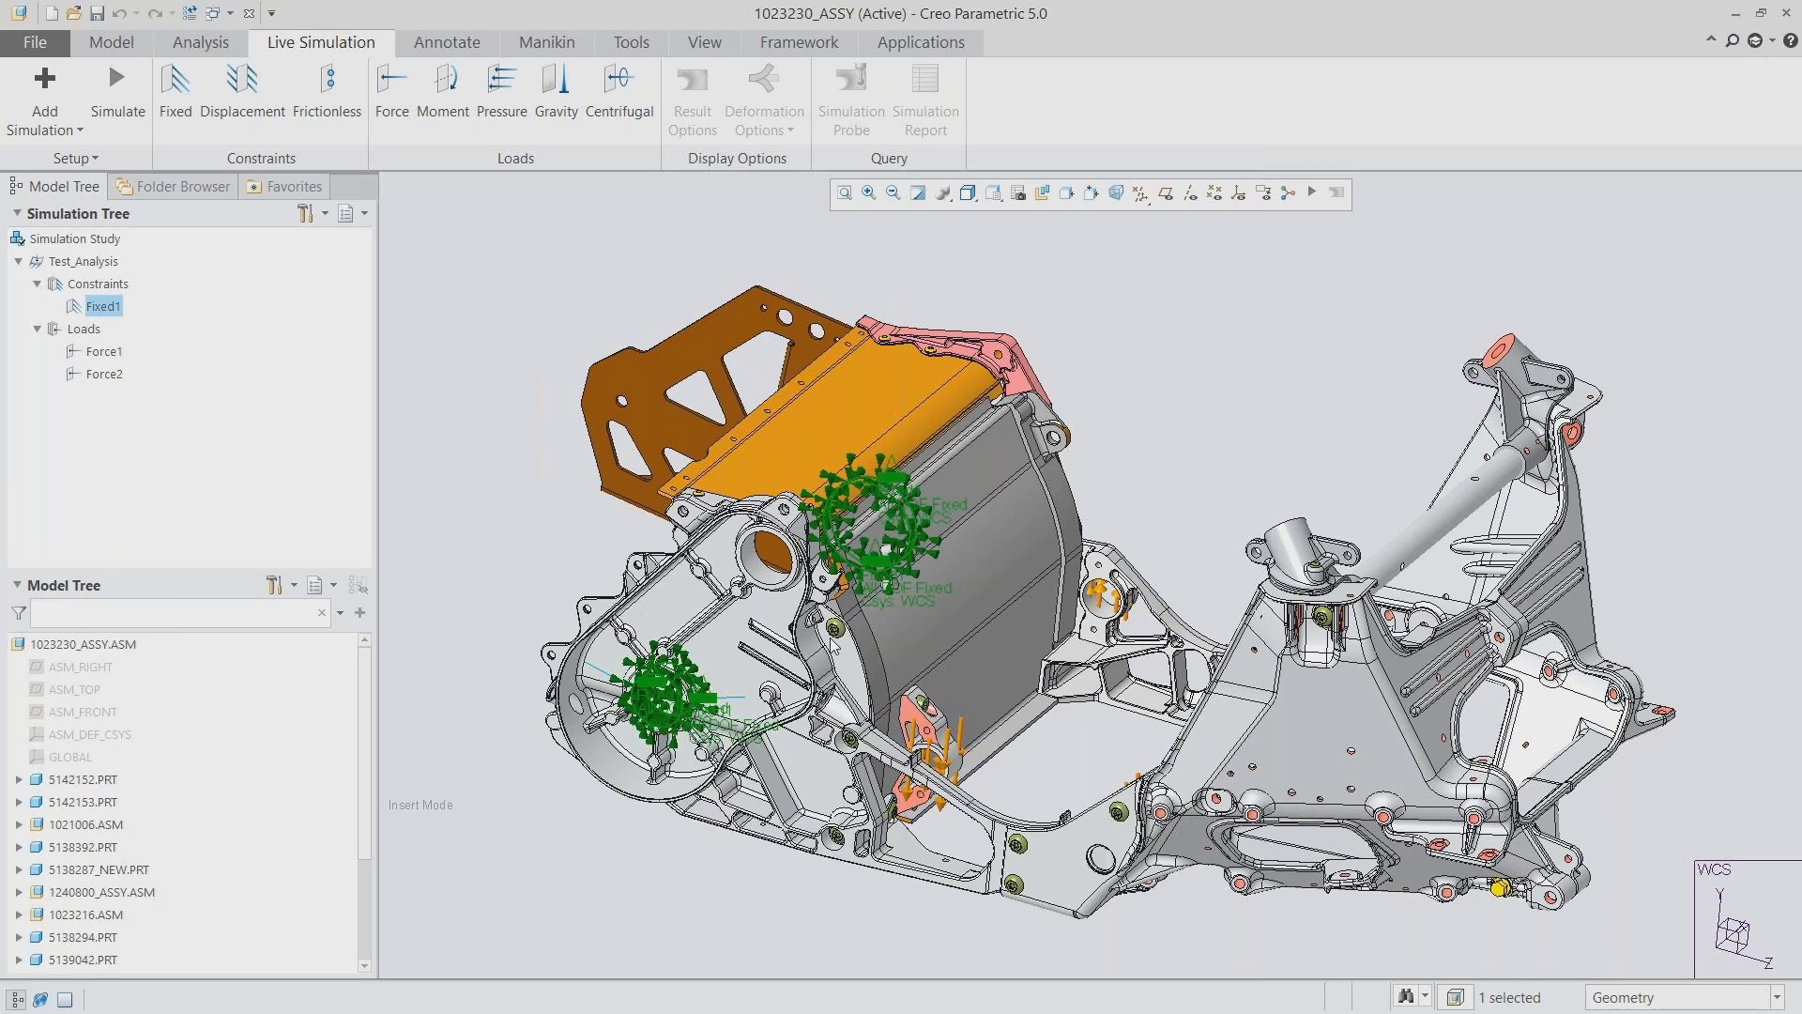
{"action": "left_click", "coordinate": [993, 193]}
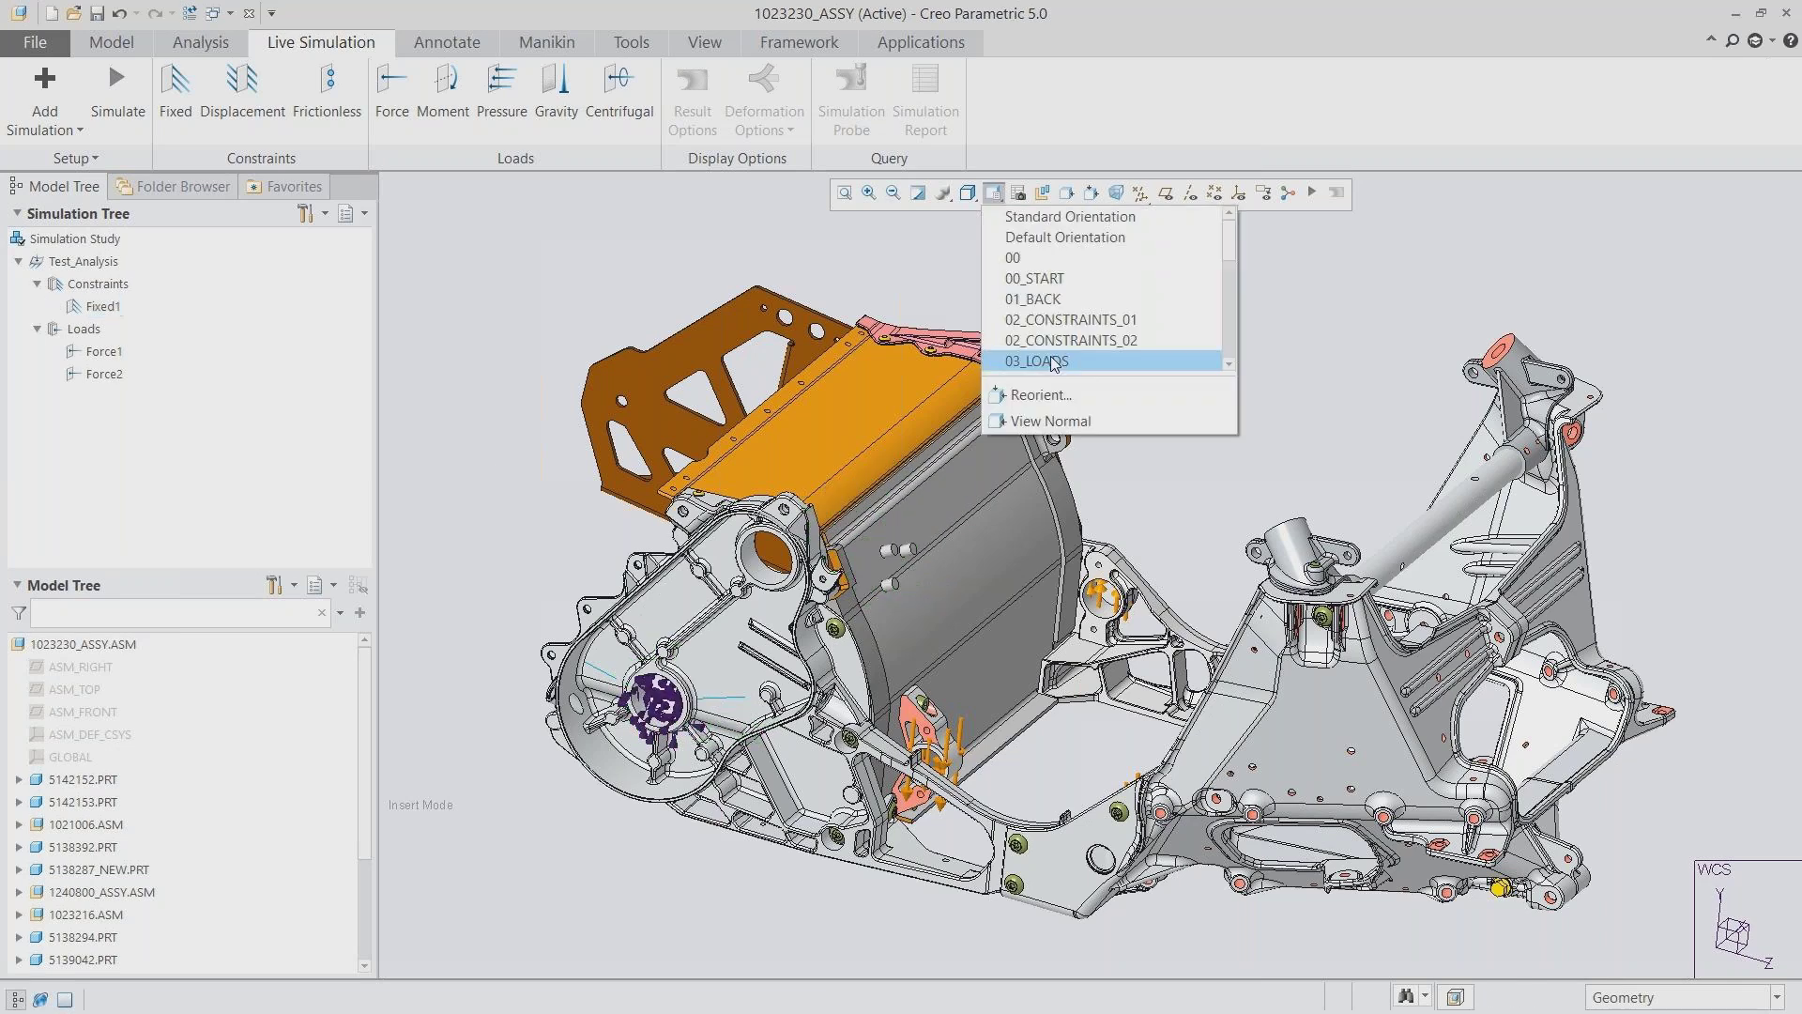
{"action": "left_click", "coordinate": [1037, 361]}
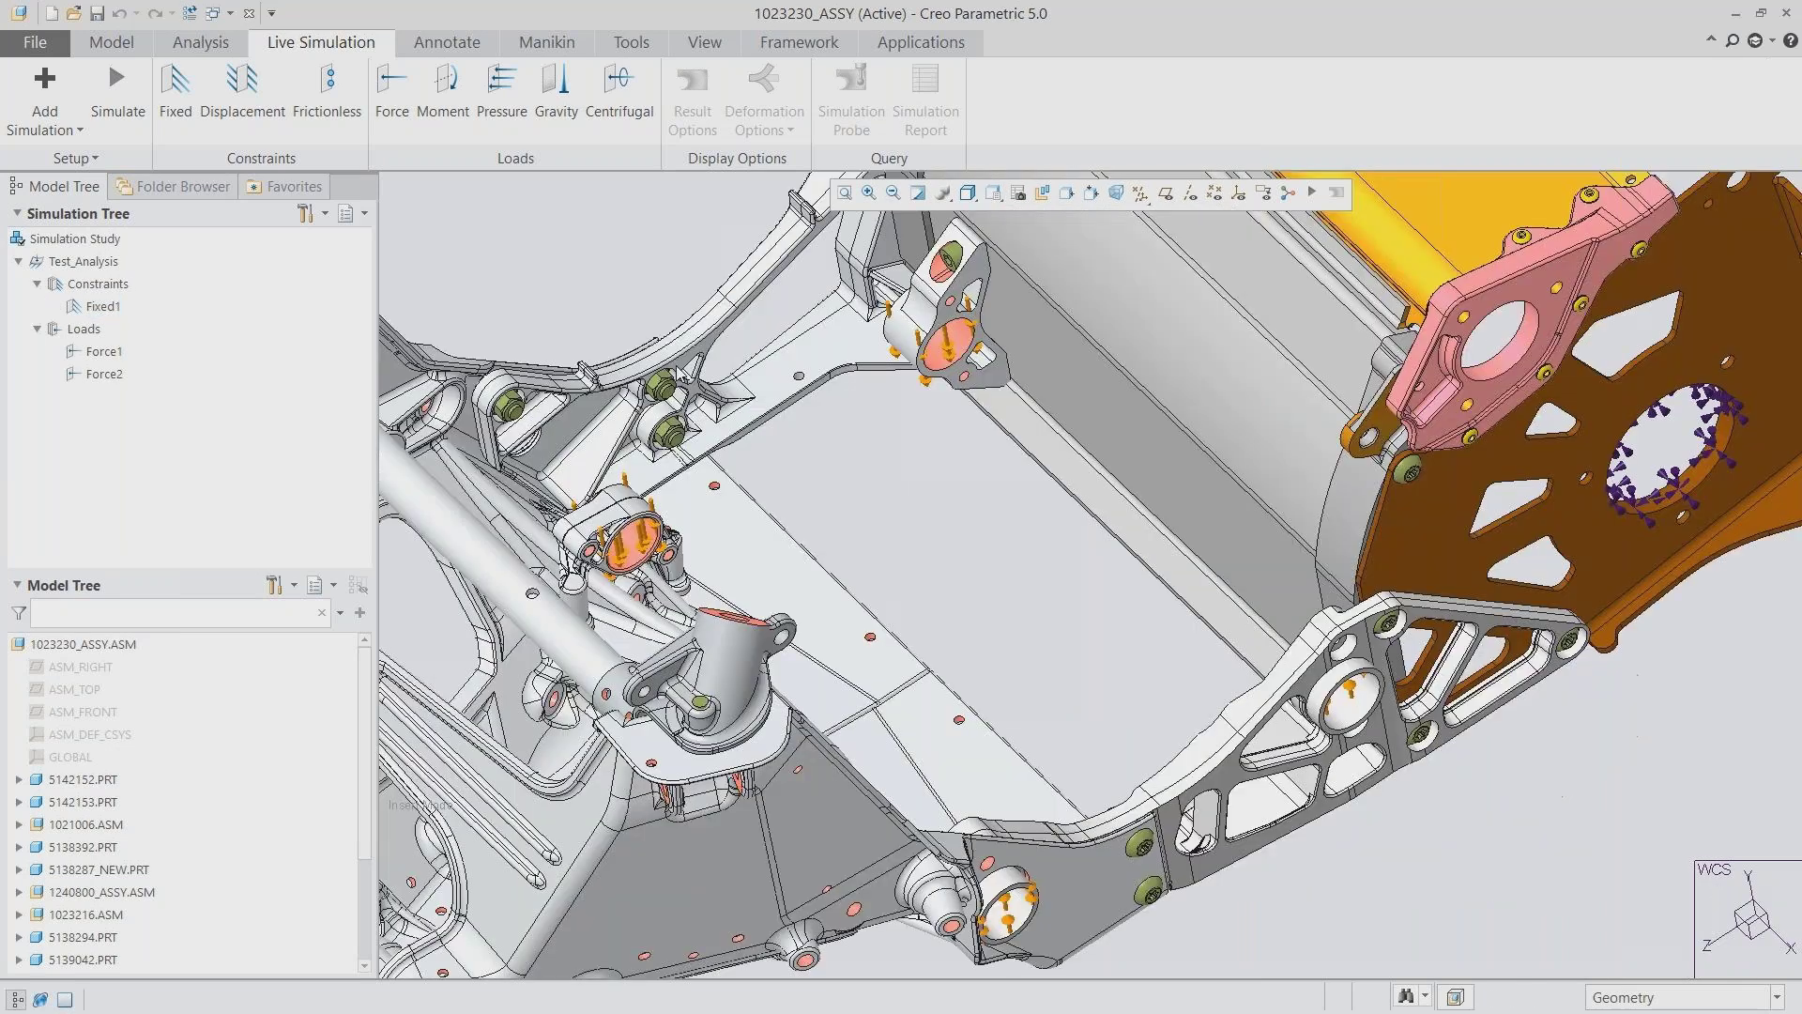
{"action": "left_click", "coordinate": [111, 353]}
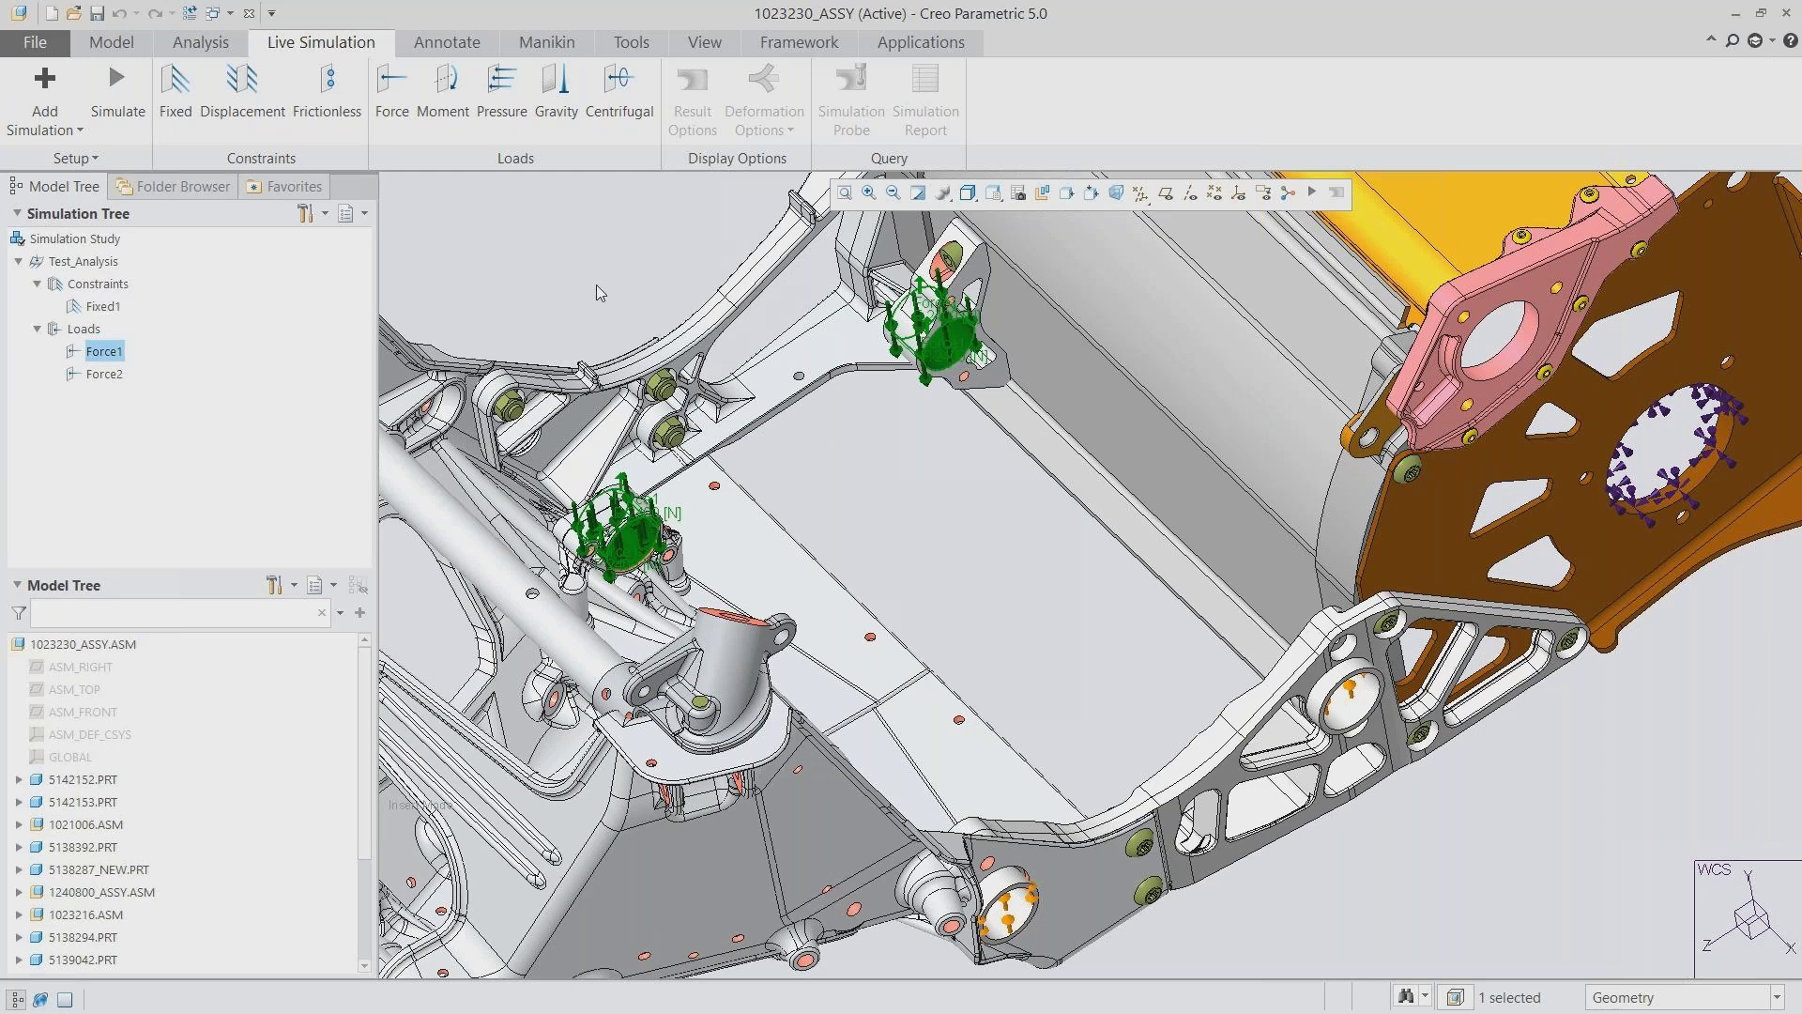
{"action": "left_click", "coordinate": [108, 375]}
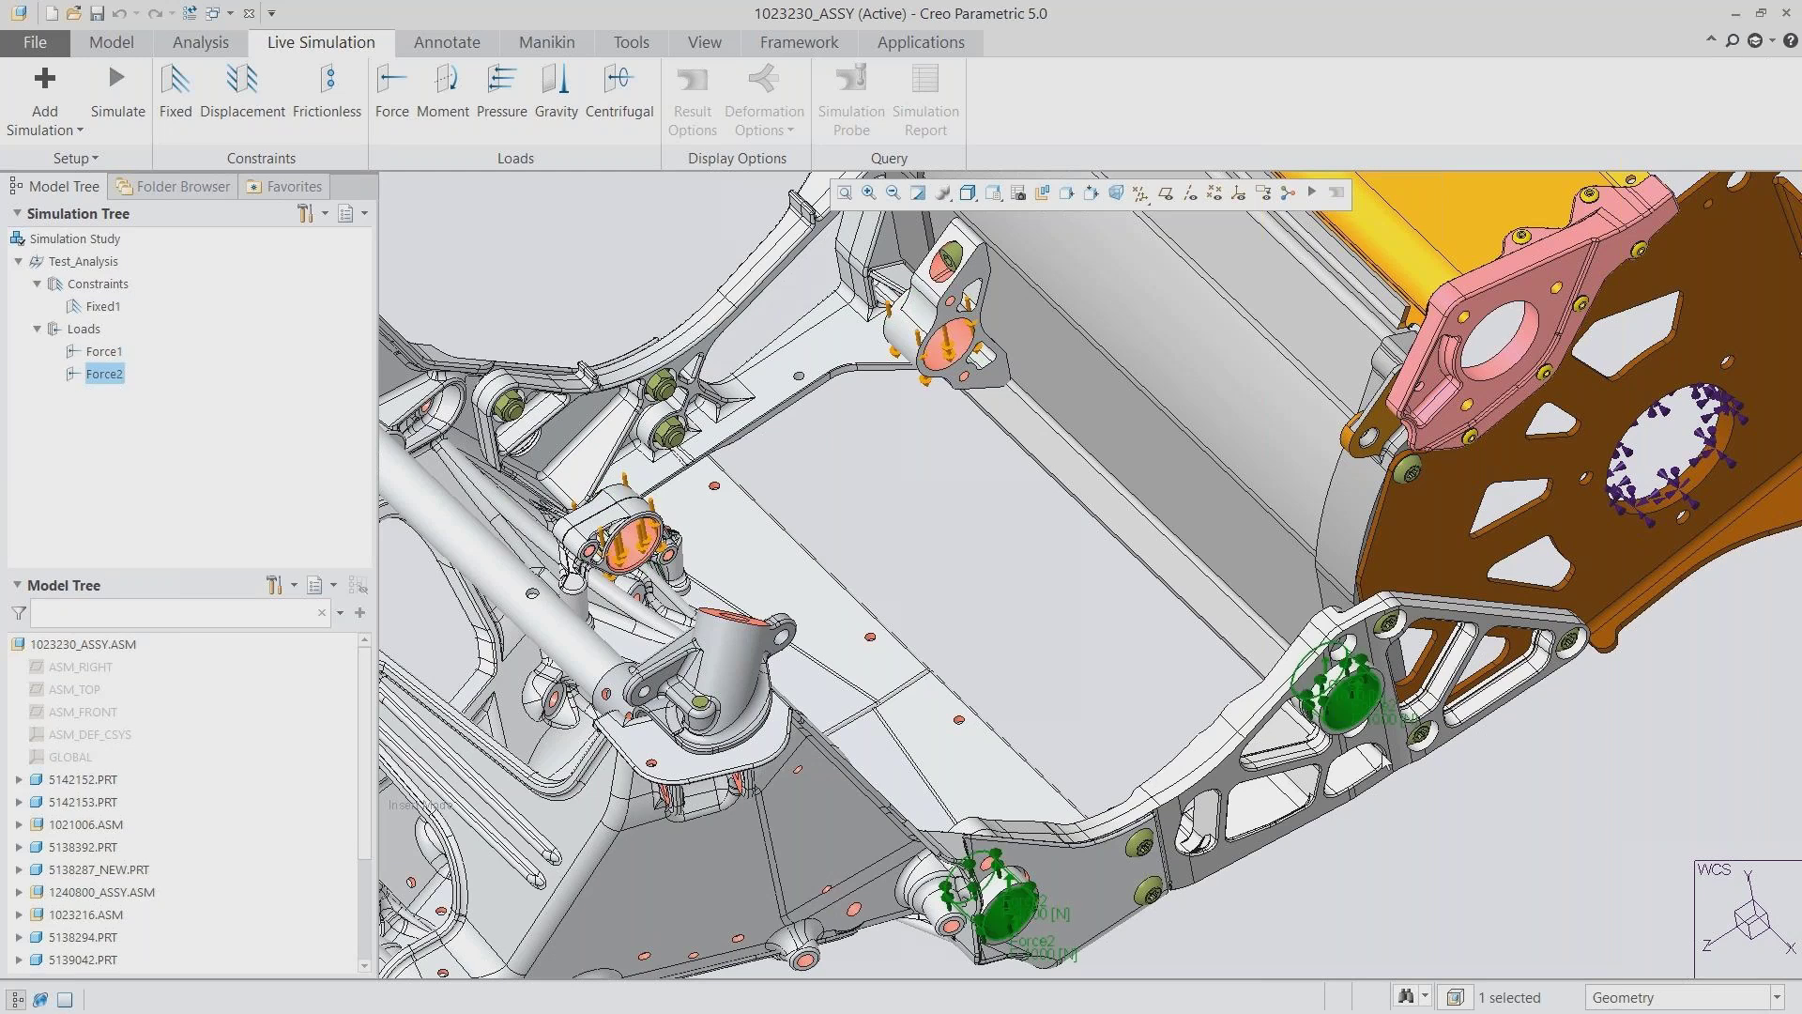
{"action": "left_click", "coordinate": [1193, 644]}
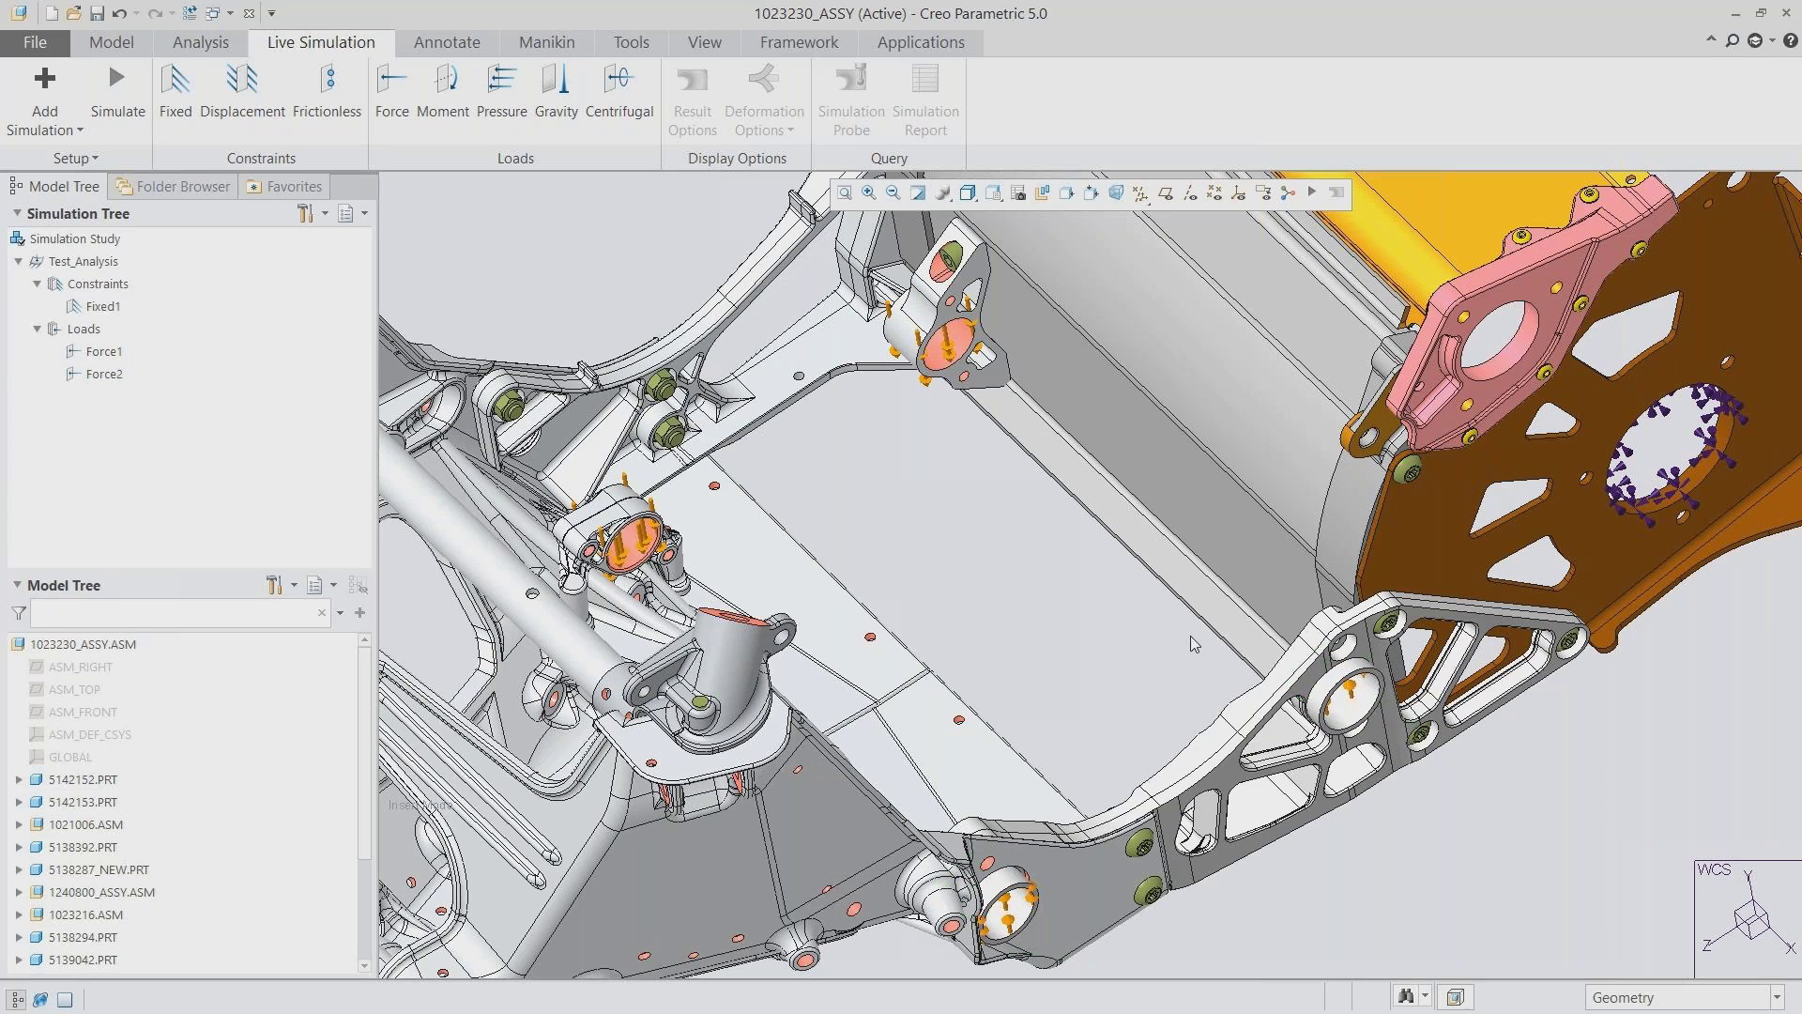
Run the live simulation of Test_Analysis with the assembly in its default orientation
{"action": "left_click", "coordinate": [993, 193]}
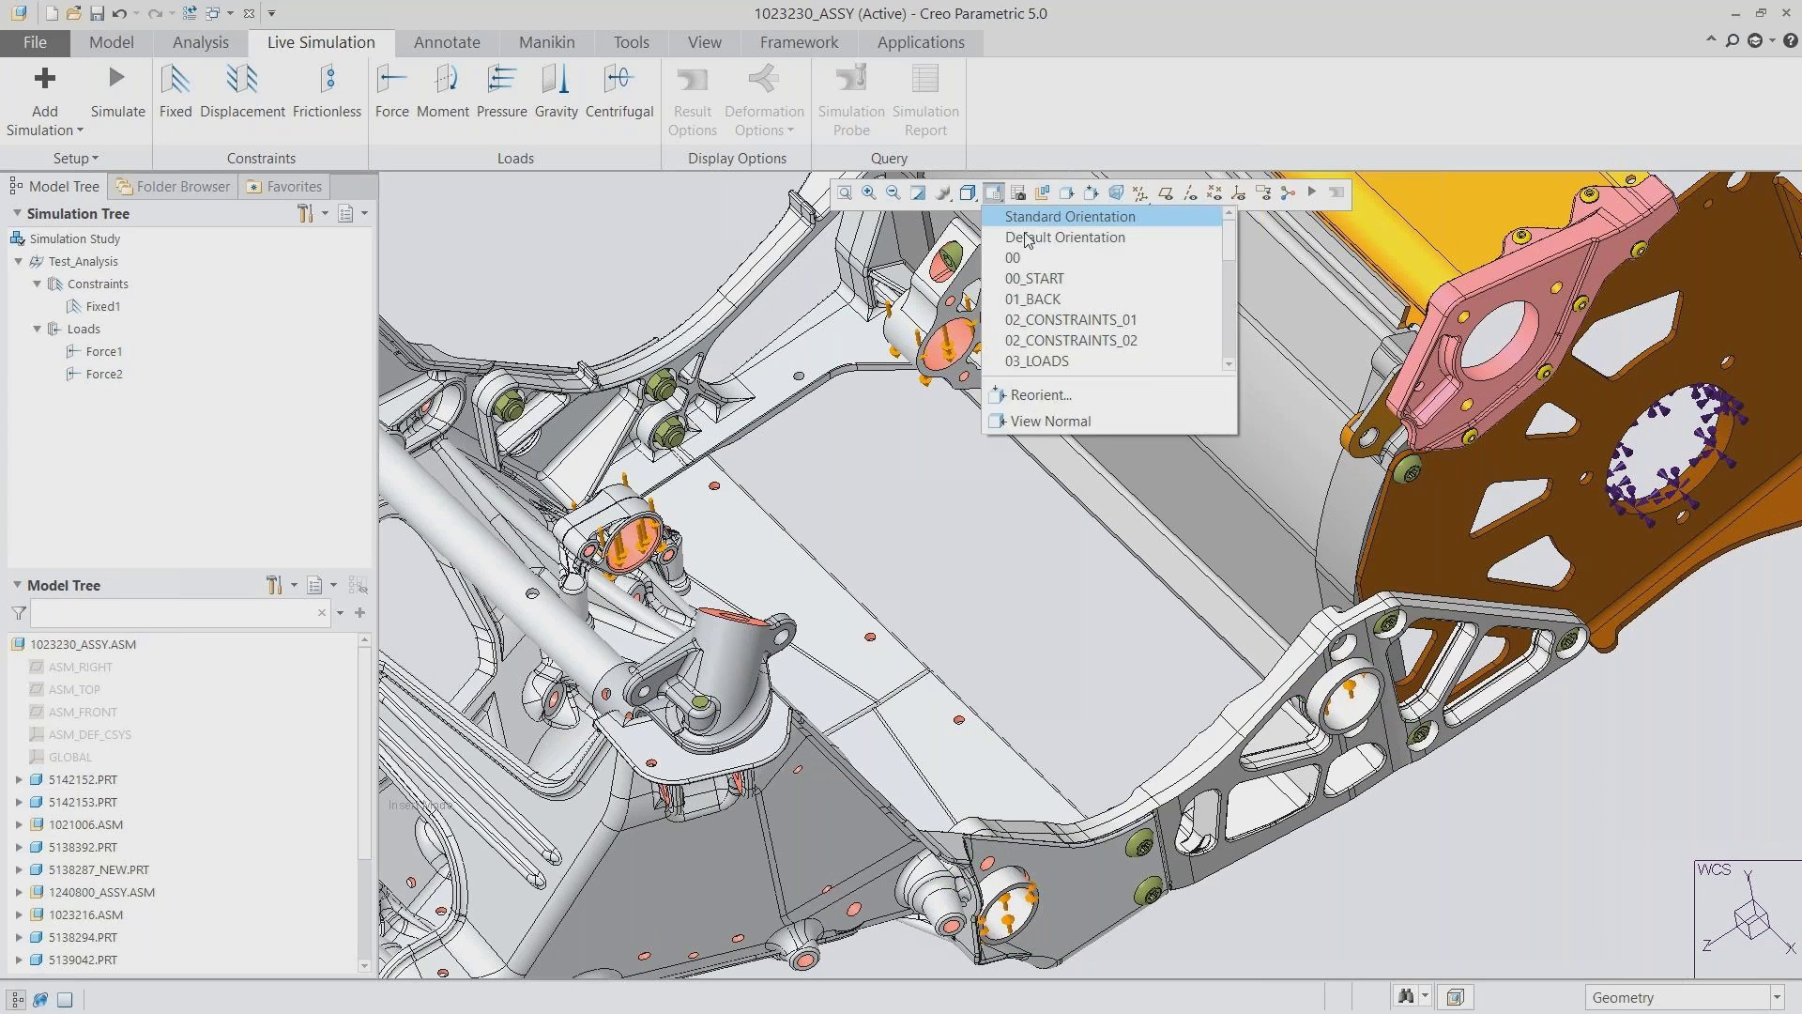
{"action": "left_click", "coordinate": [1028, 238]}
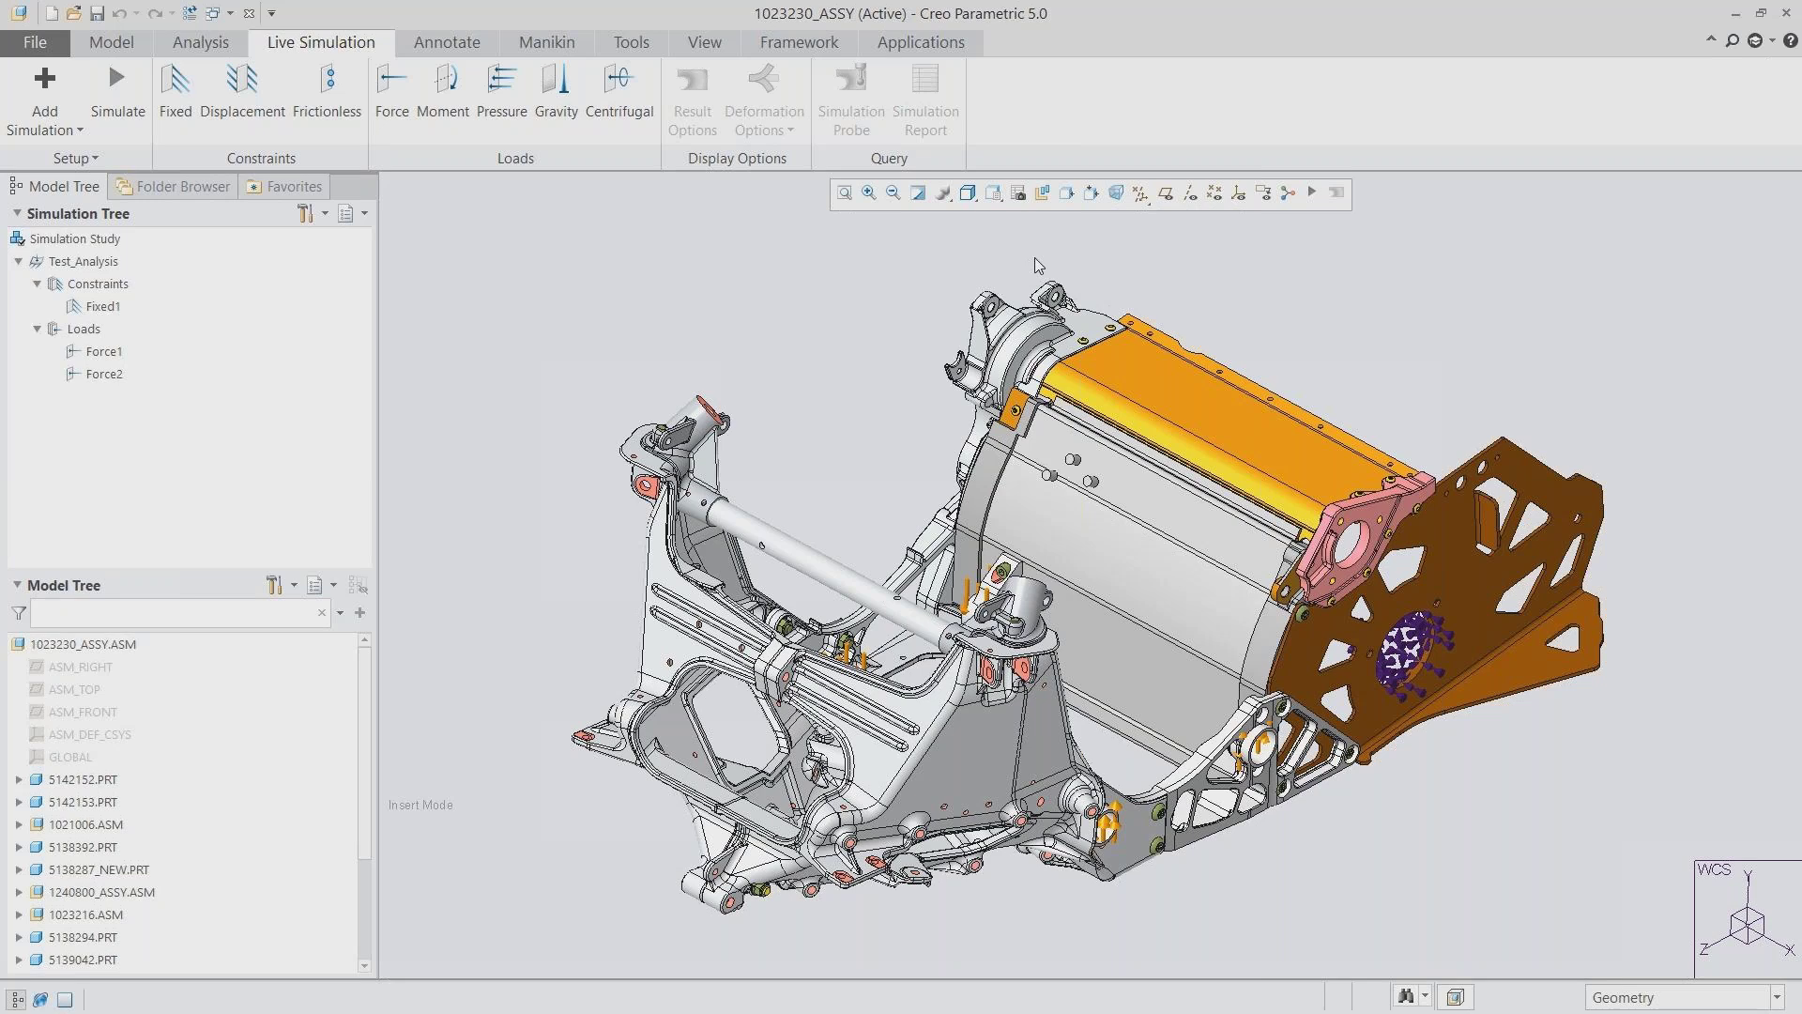
{"action": "left_click", "coordinate": [222, 127]}
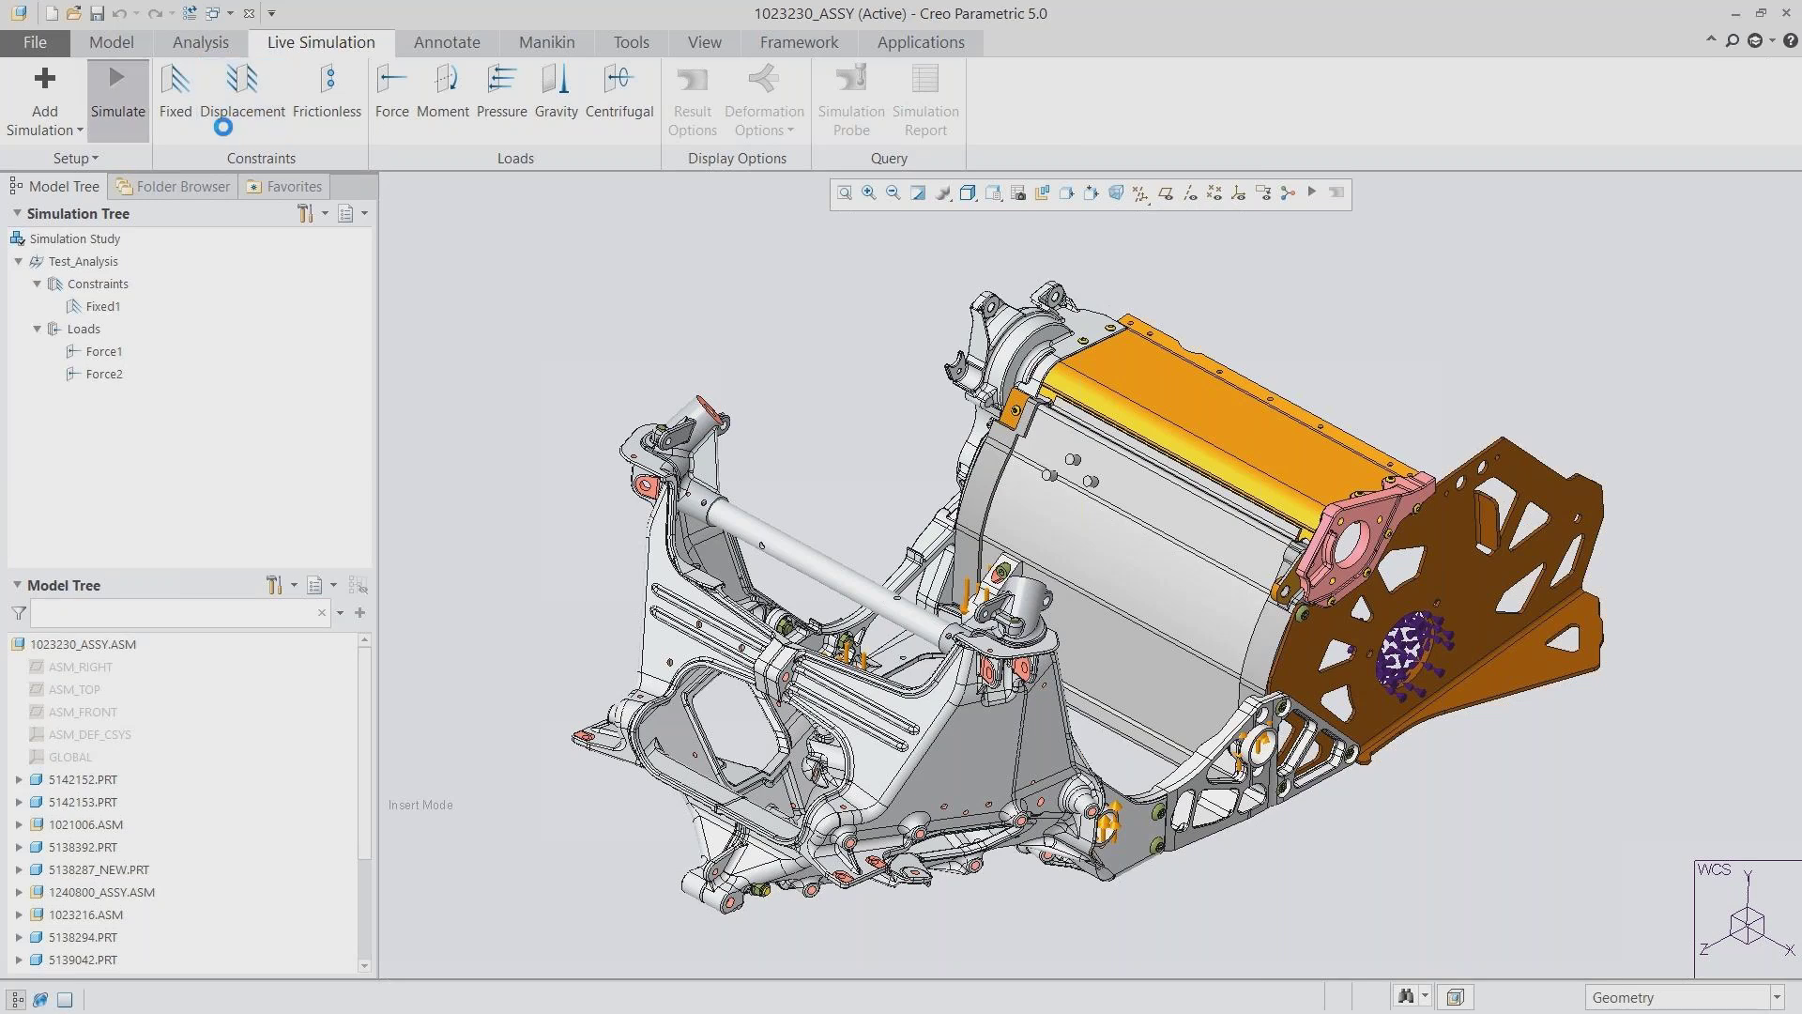
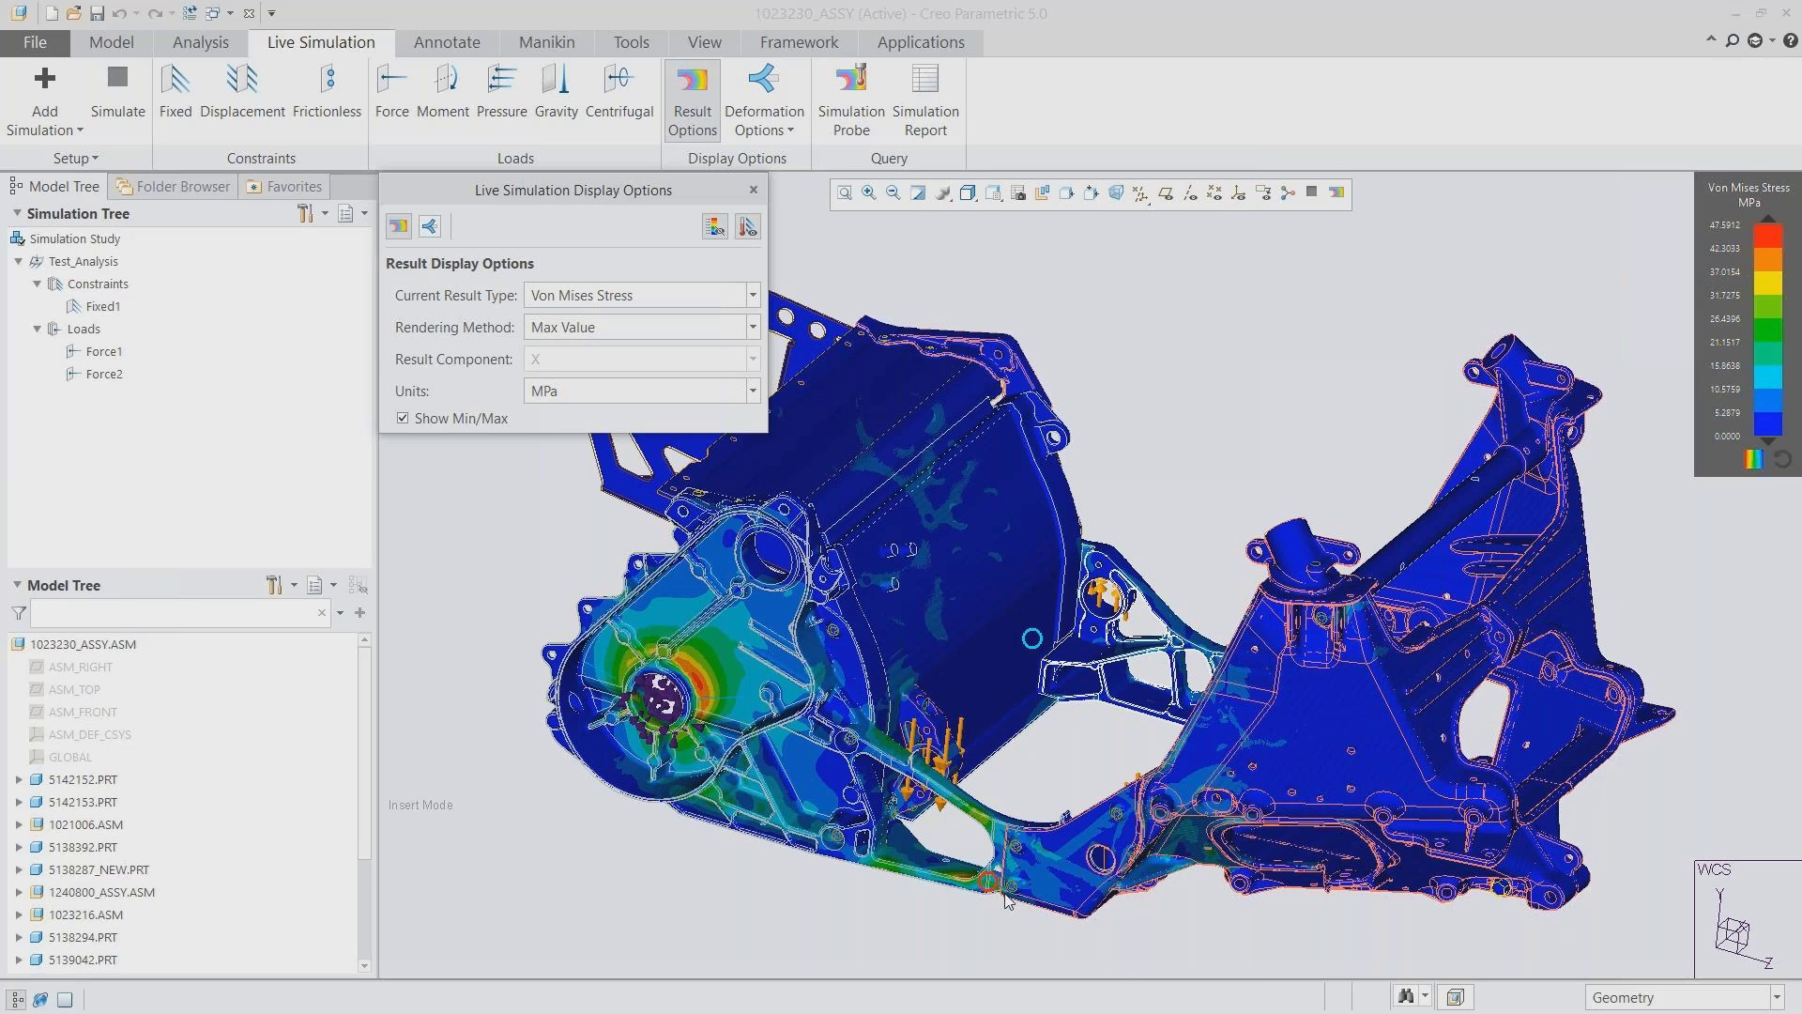
Switch the displayed result type to Deformation, play and stop the deformation animation, and close the display options
{"action": "left_click", "coordinate": [549, 297]}
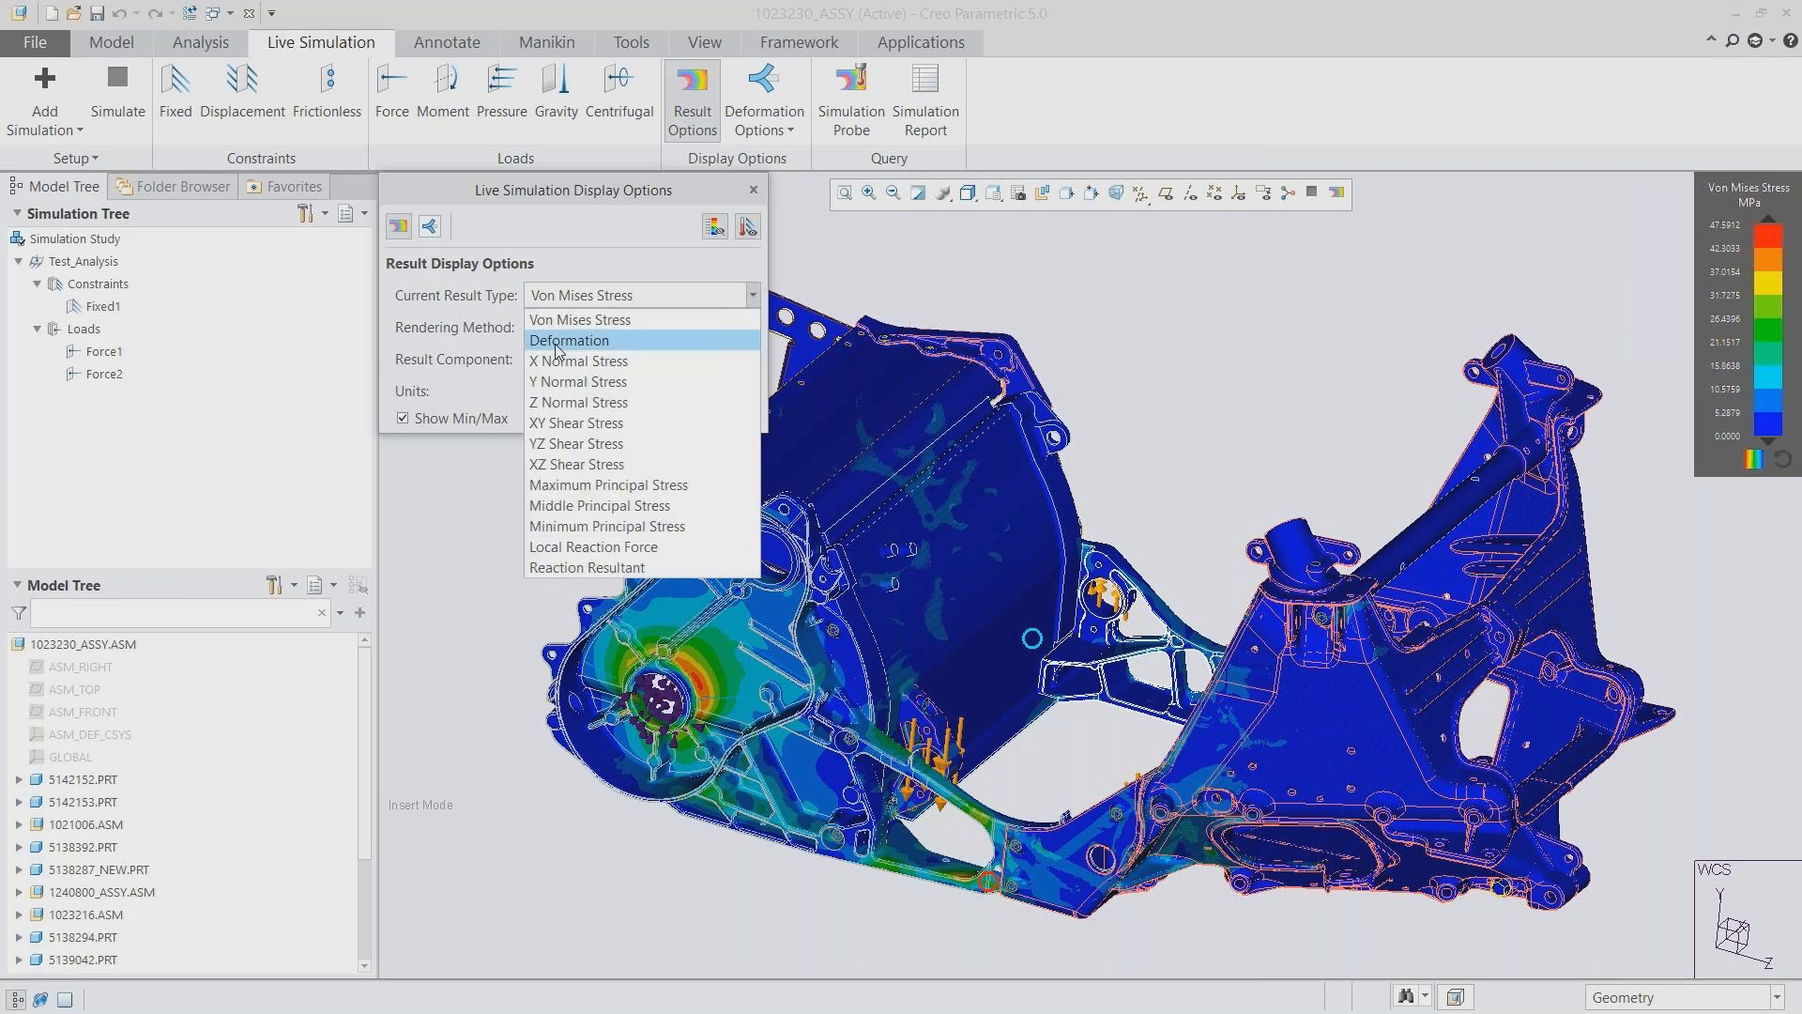
{"action": "left_click", "coordinate": [559, 346]}
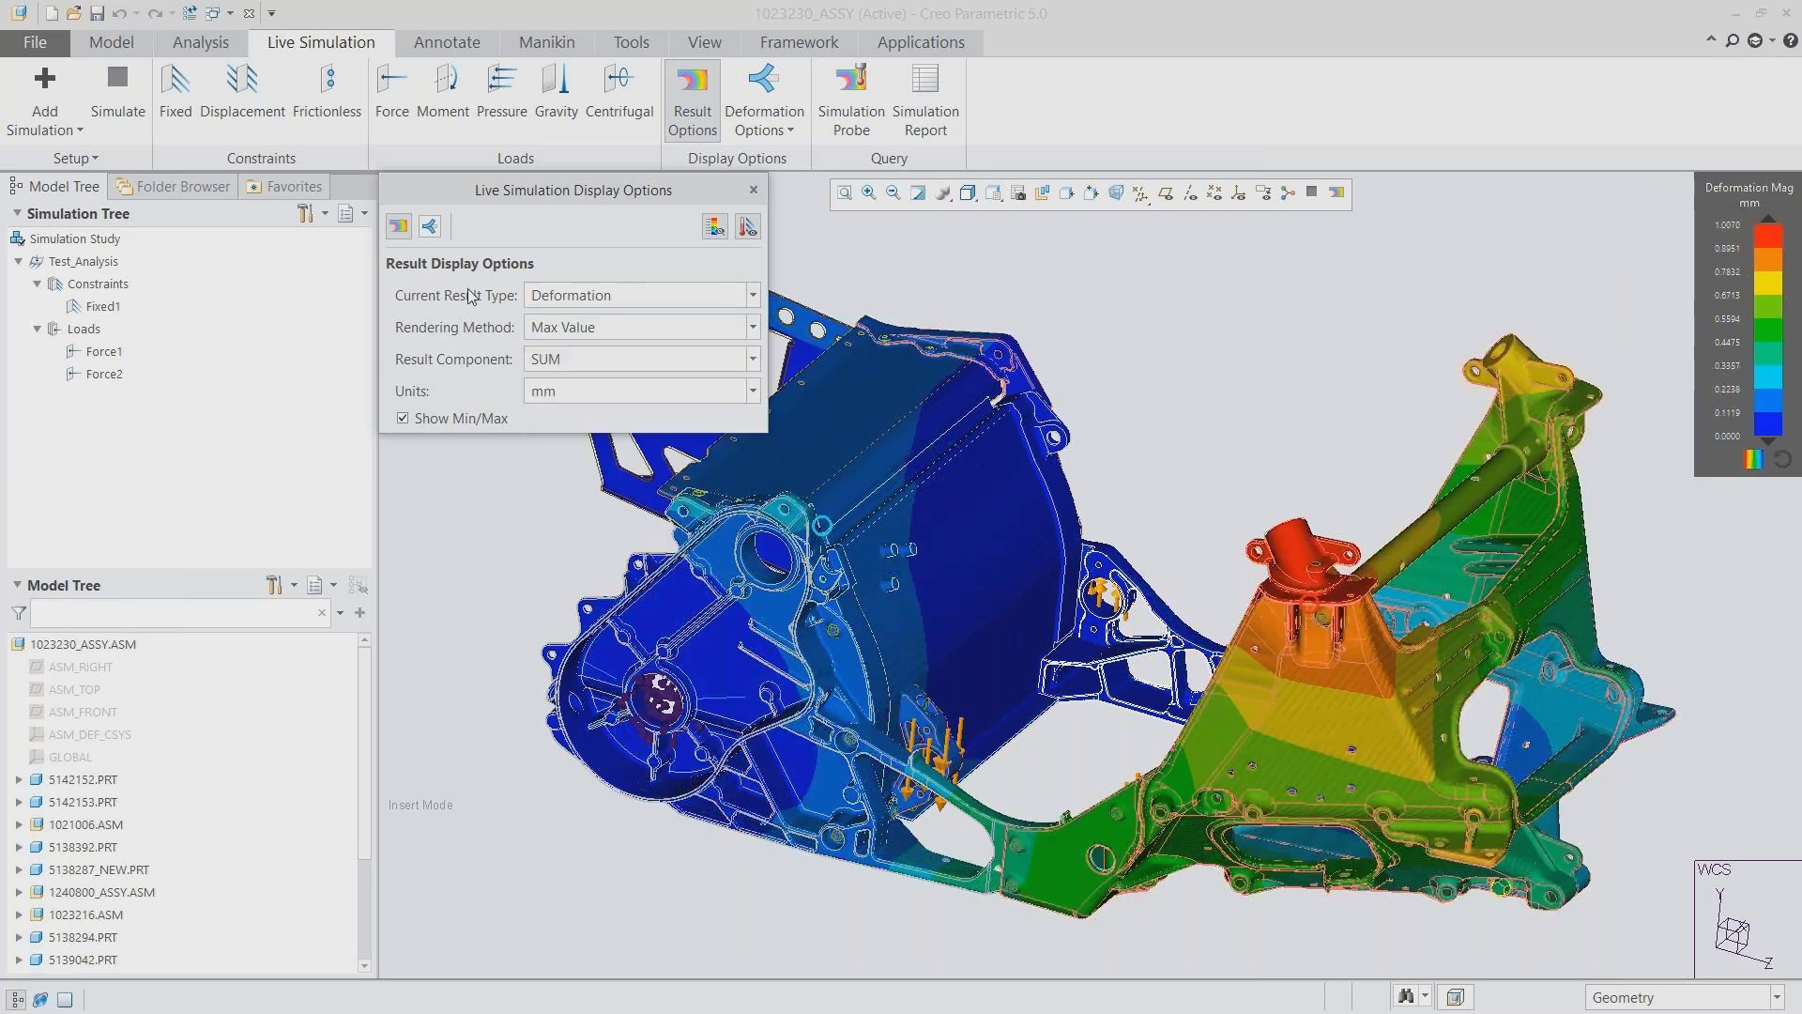
{"action": "left_click", "coordinate": [431, 227]}
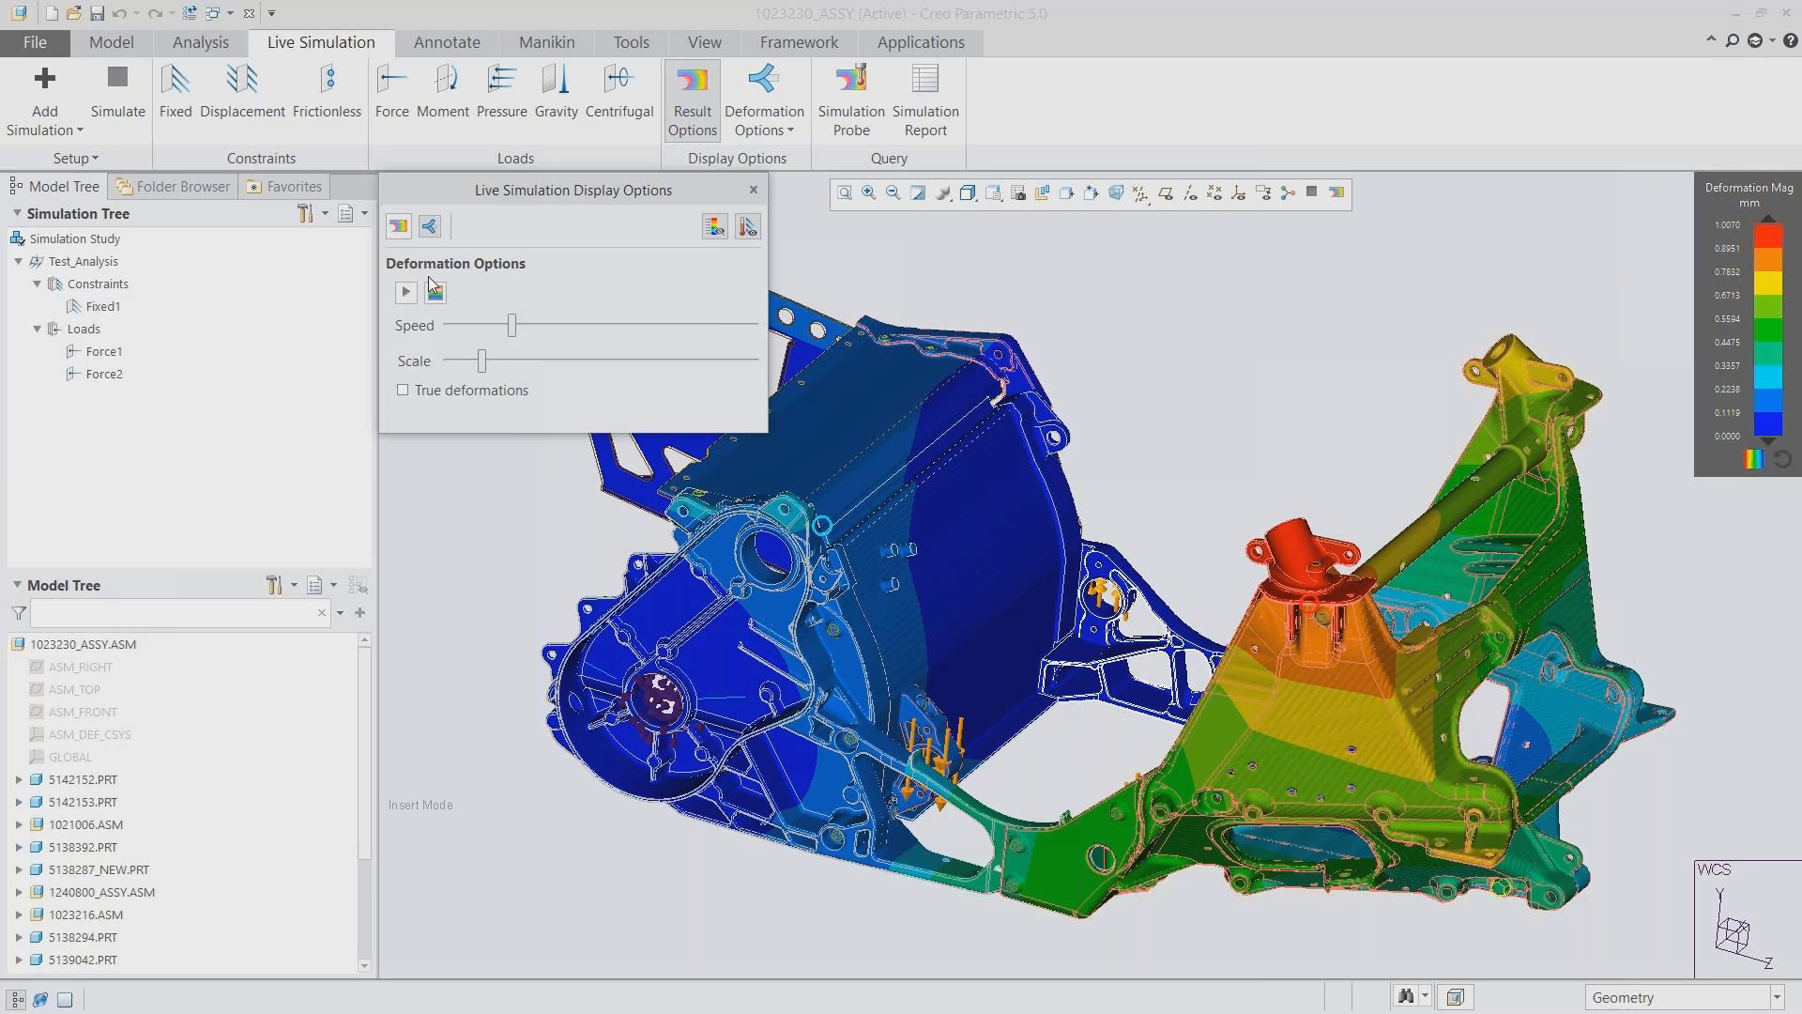
{"action": "left_click", "coordinate": [406, 292]}
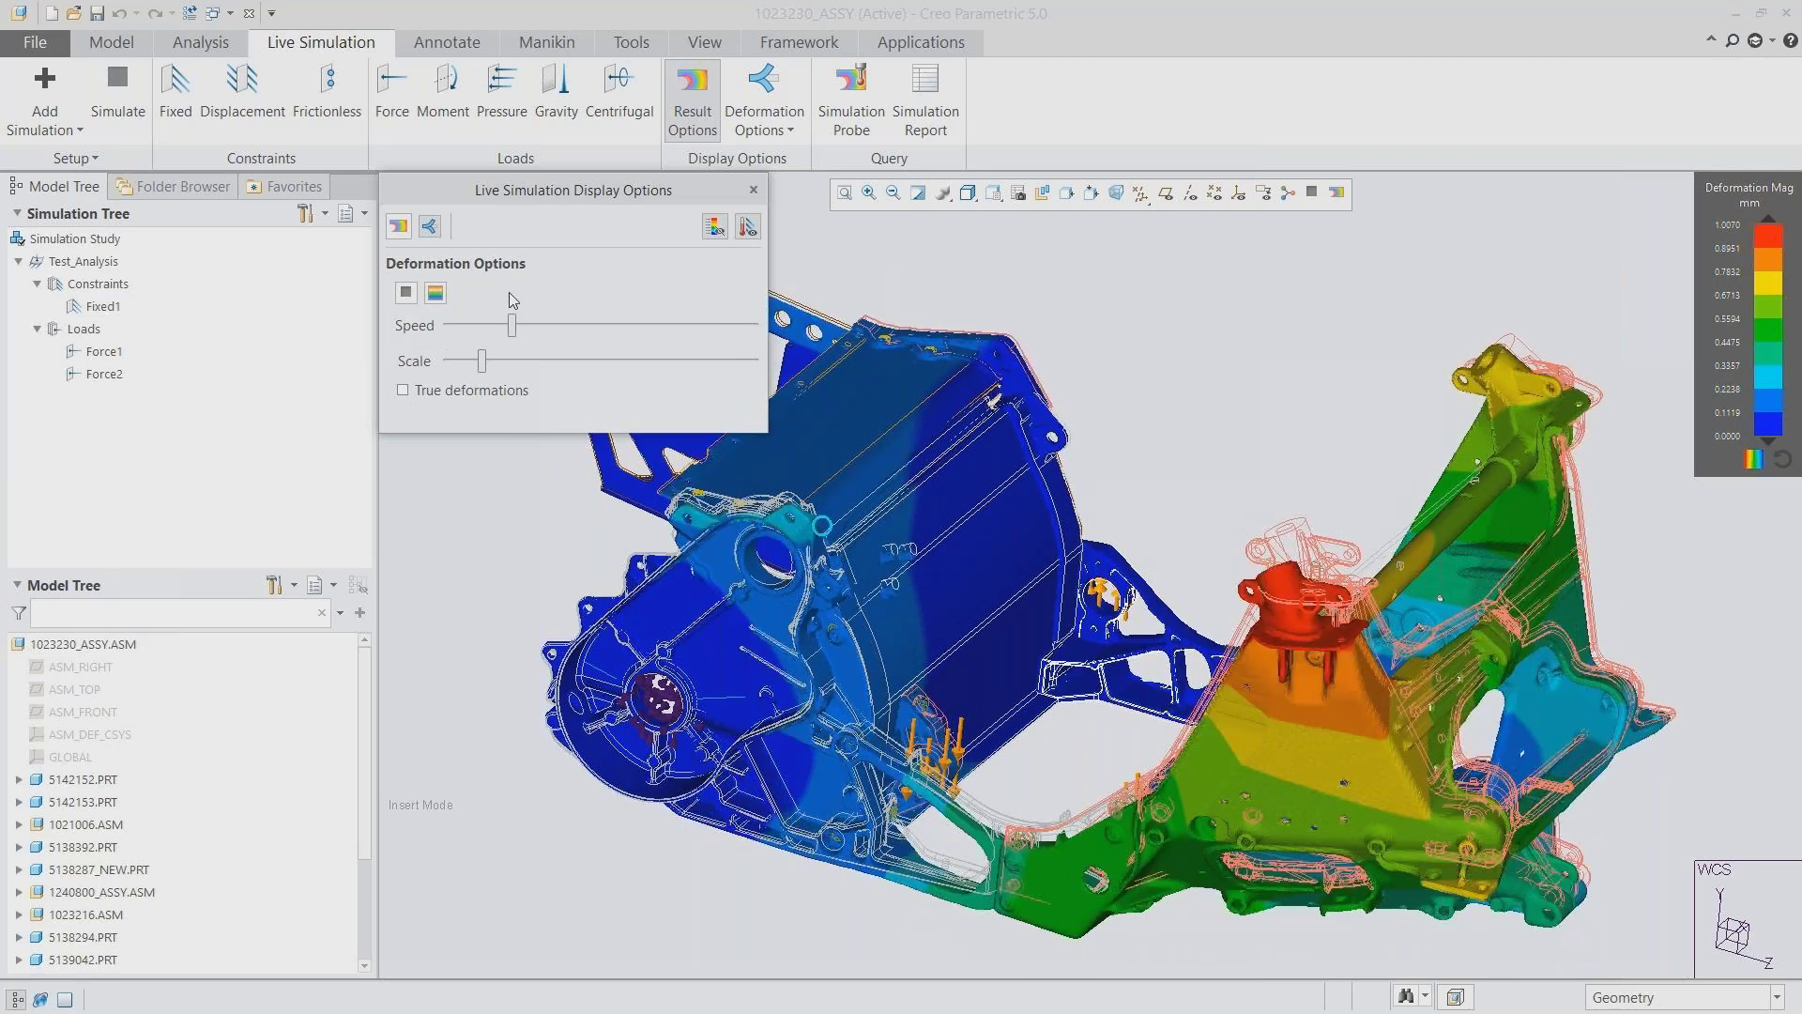
{"action": "left_click", "coordinate": [407, 294]}
{"action": "left_click", "coordinate": [754, 192]}
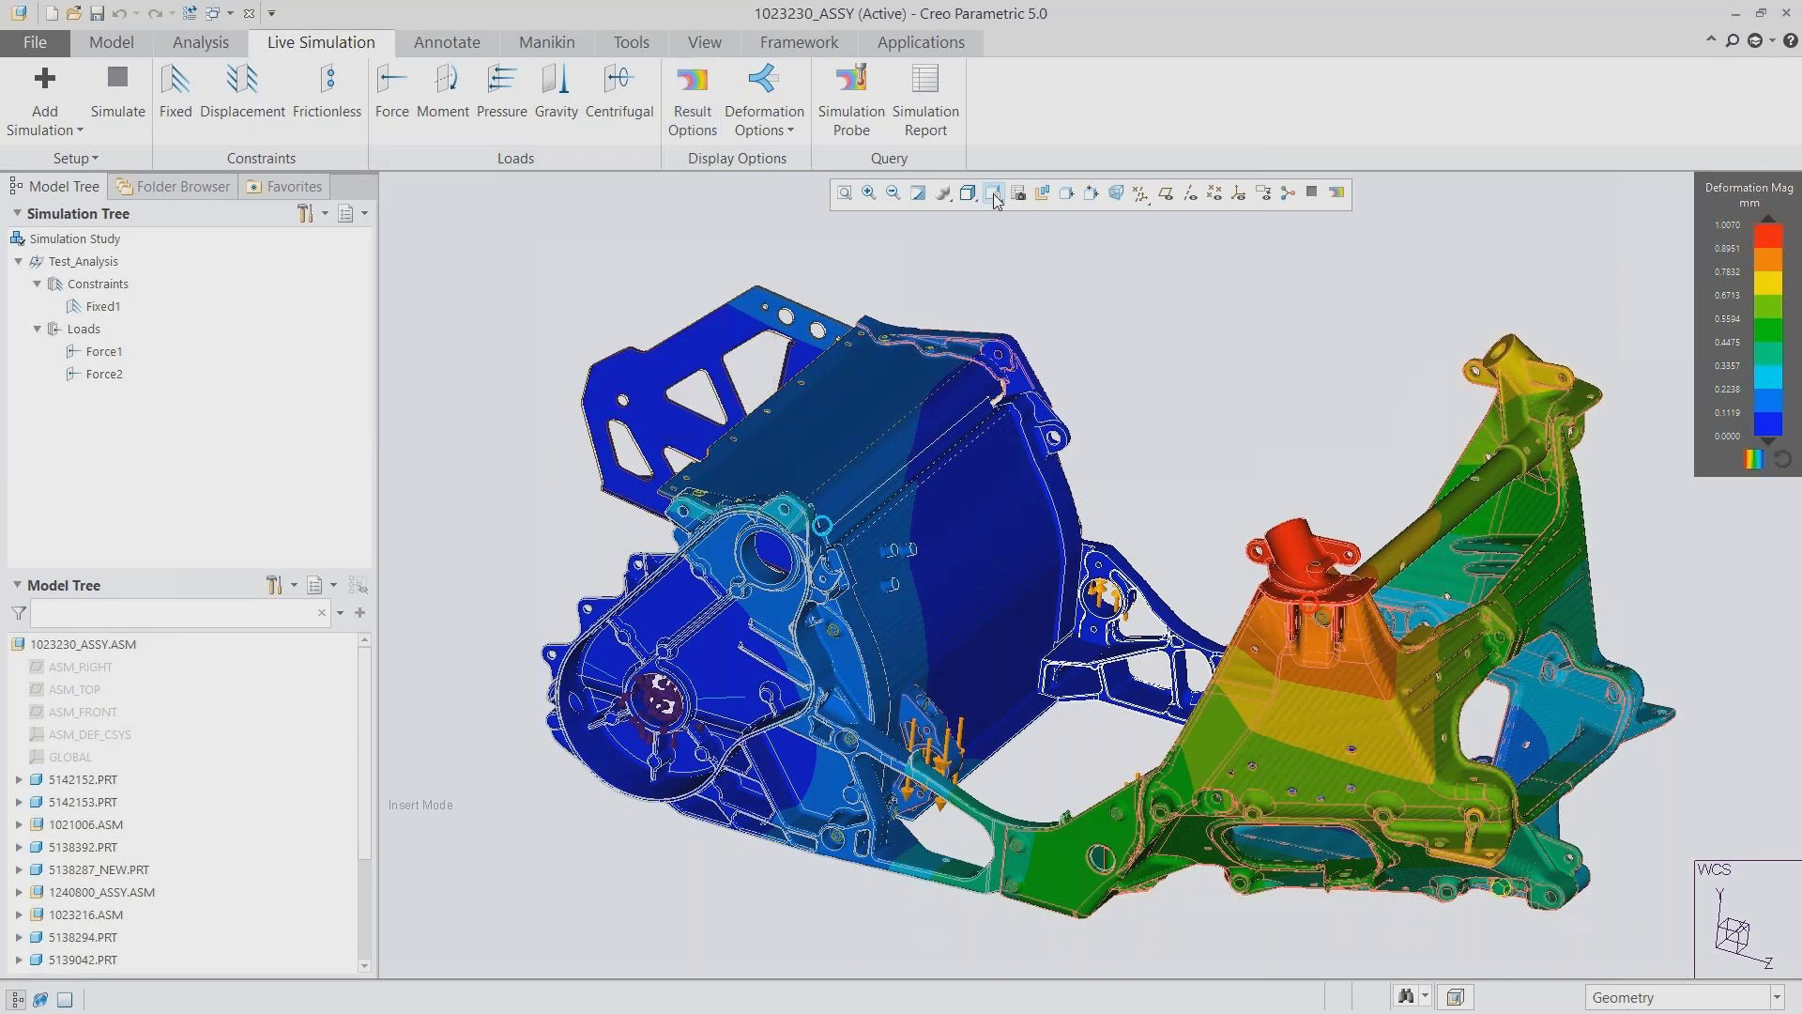
In the saved view 07_DISP_MAX, probe the Maximum deformation on the flange surface of part 5142153 below the red tube socket
{"action": "left_click", "coordinate": [994, 194]}
{"action": "scroll", "coordinate": [1230, 277], "scroll_direction": "down", "scroll_amount": 3}
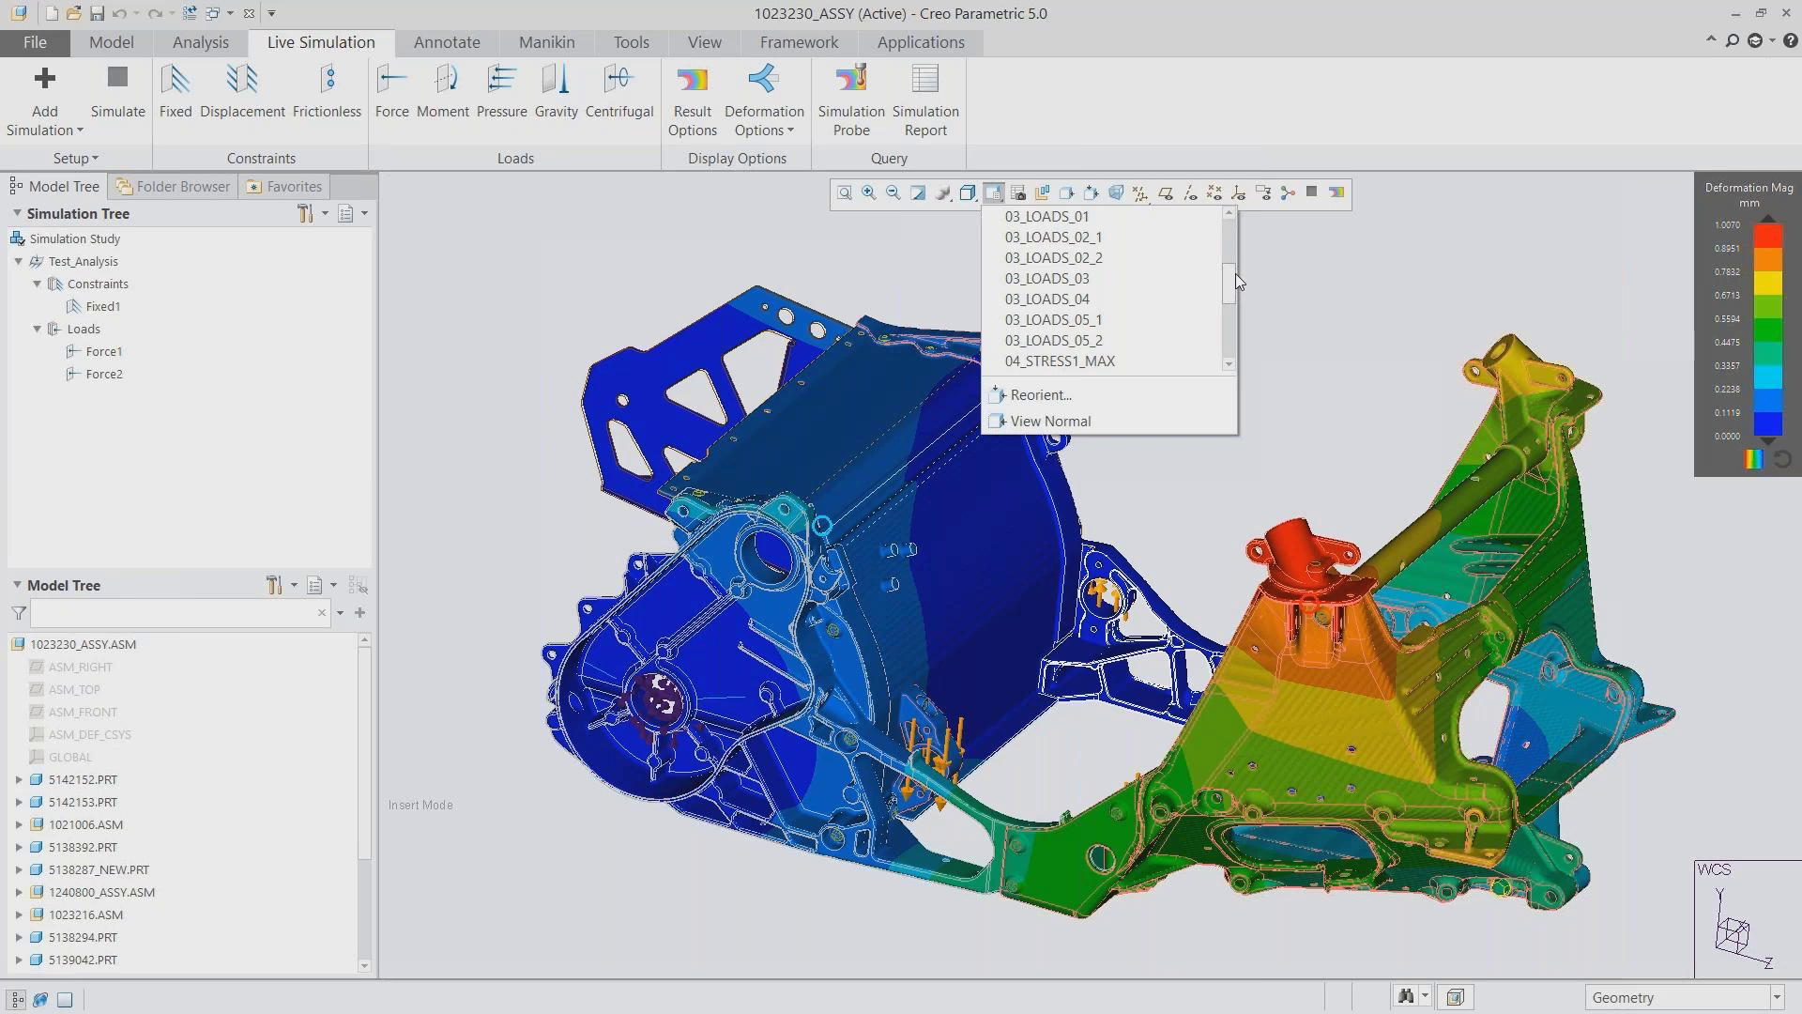
{"action": "left_click_drag", "start_coordinate": [1235, 274], "coordinate": [1238, 305]}
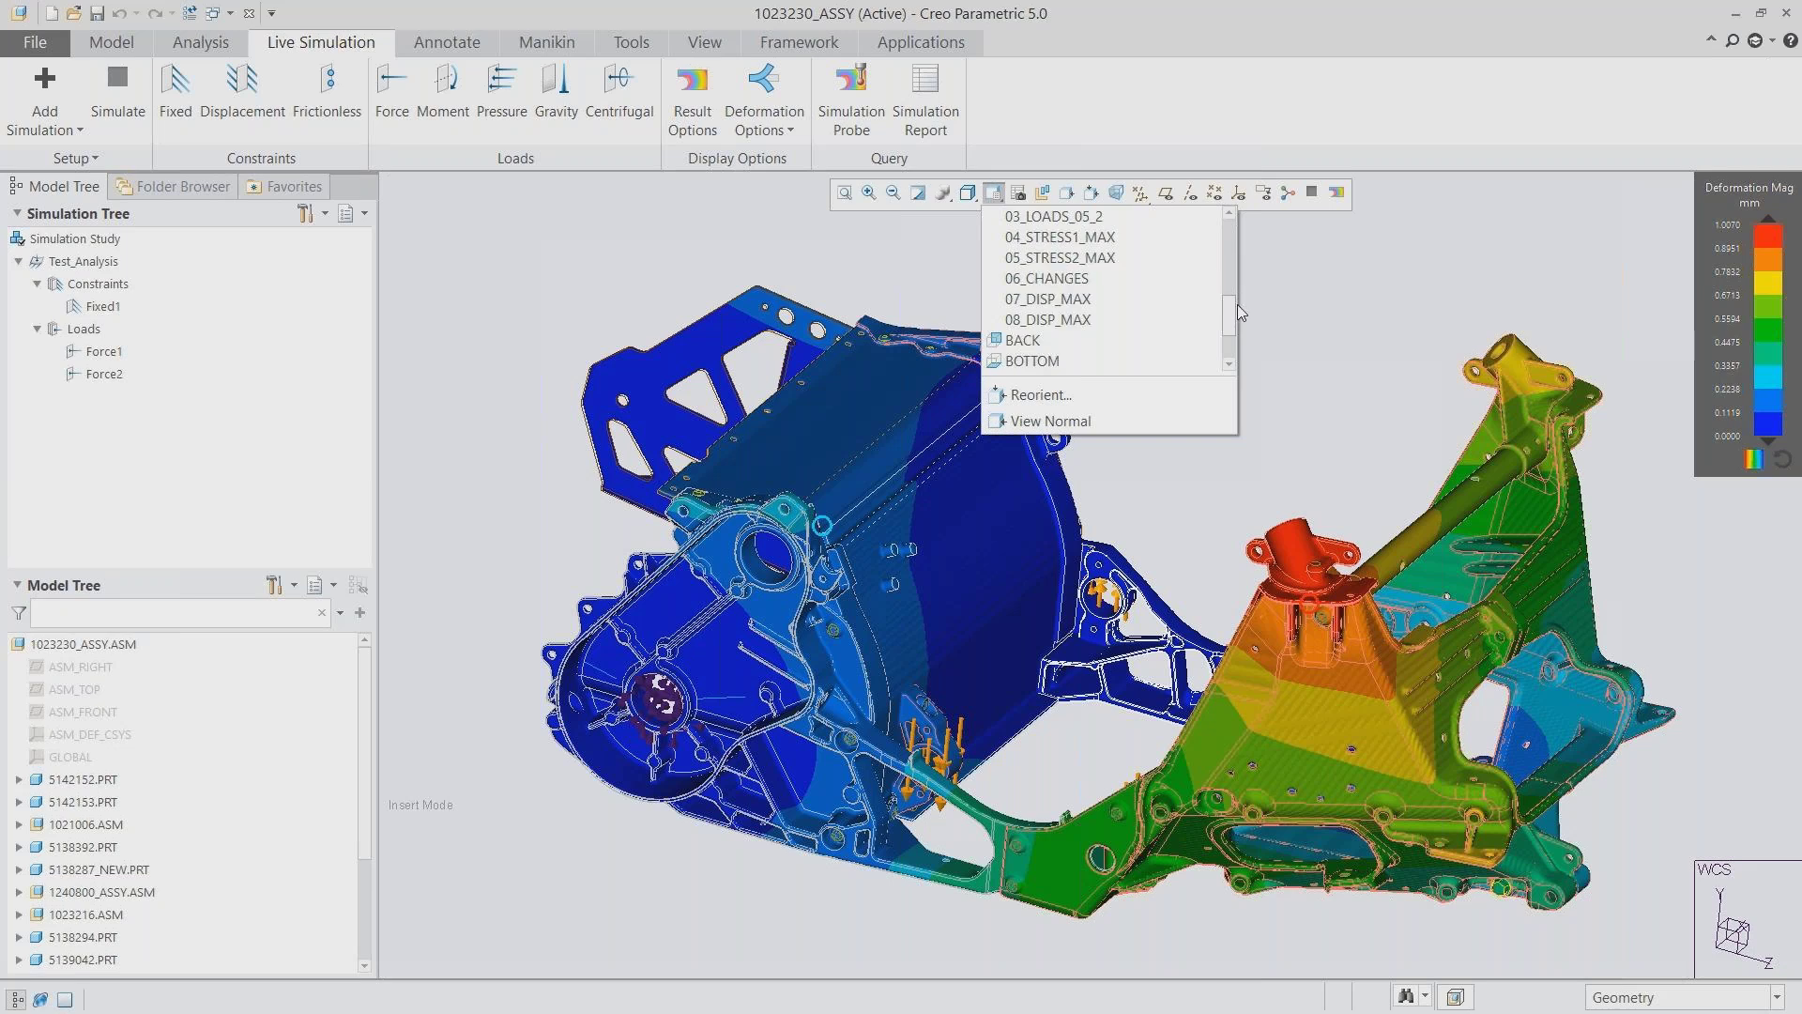
{"action": "left_click", "coordinate": [1087, 300]}
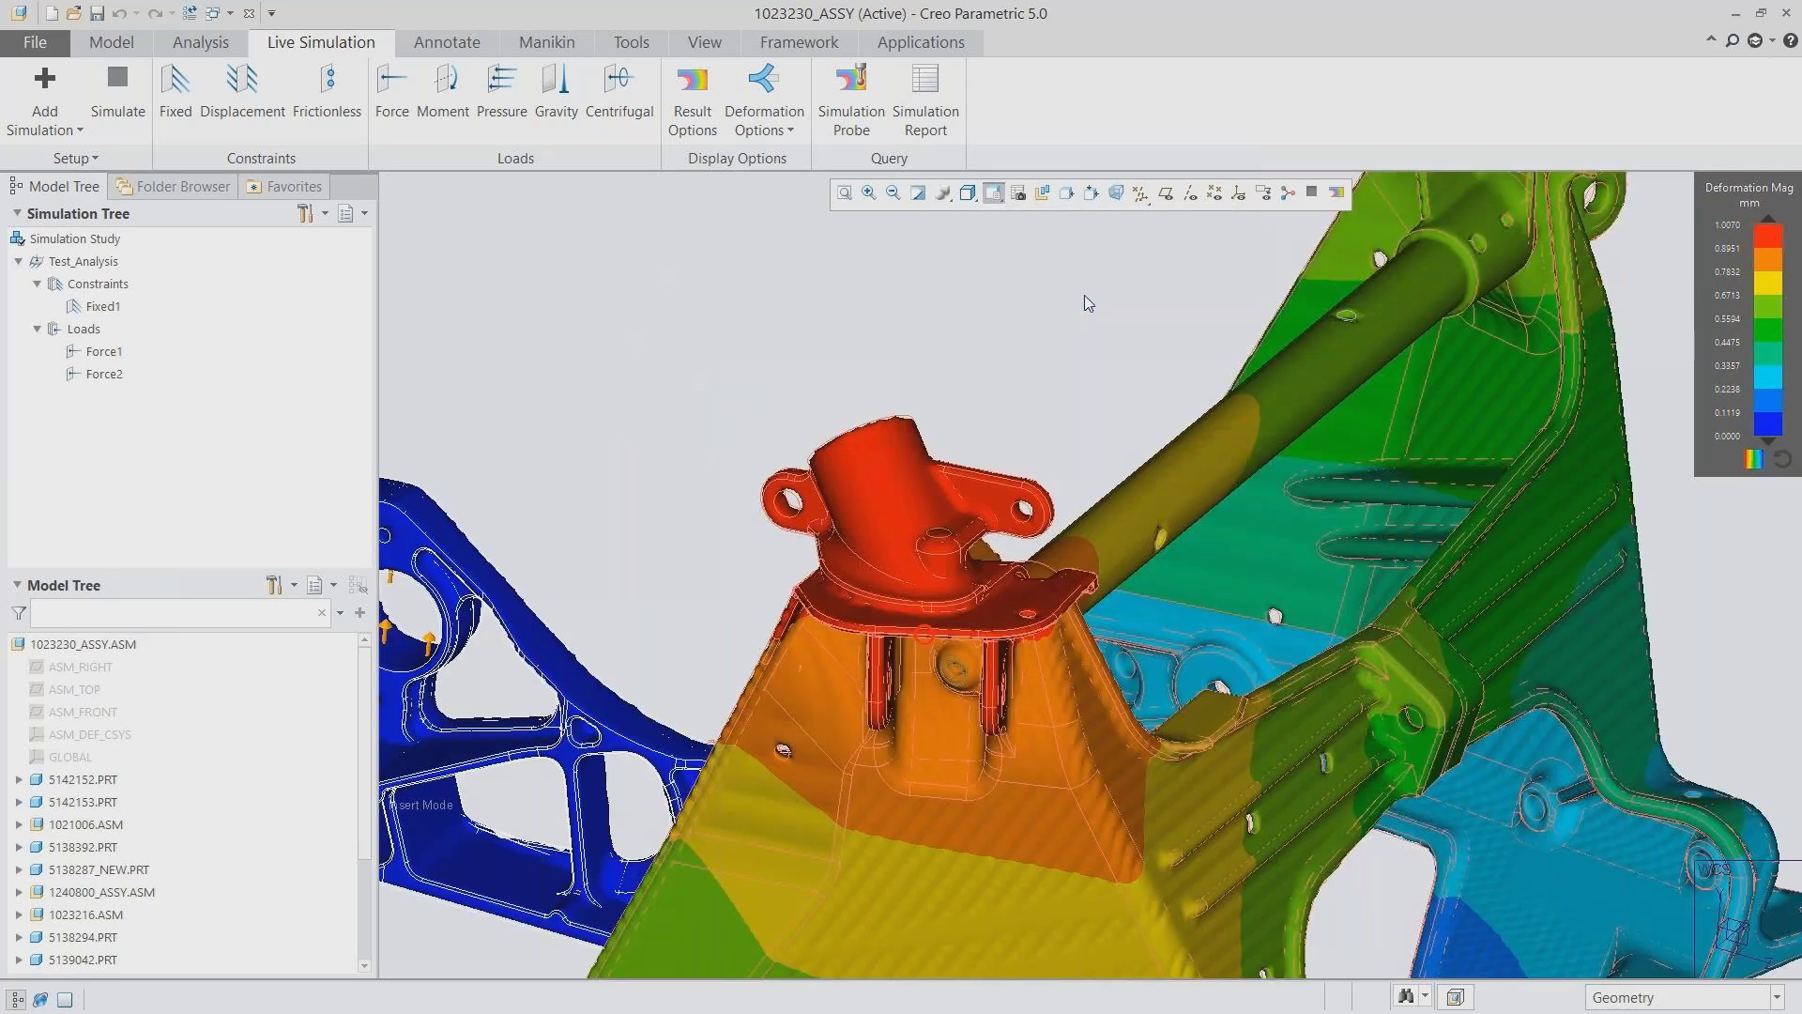
{"action": "left_click", "coordinate": [854, 103]}
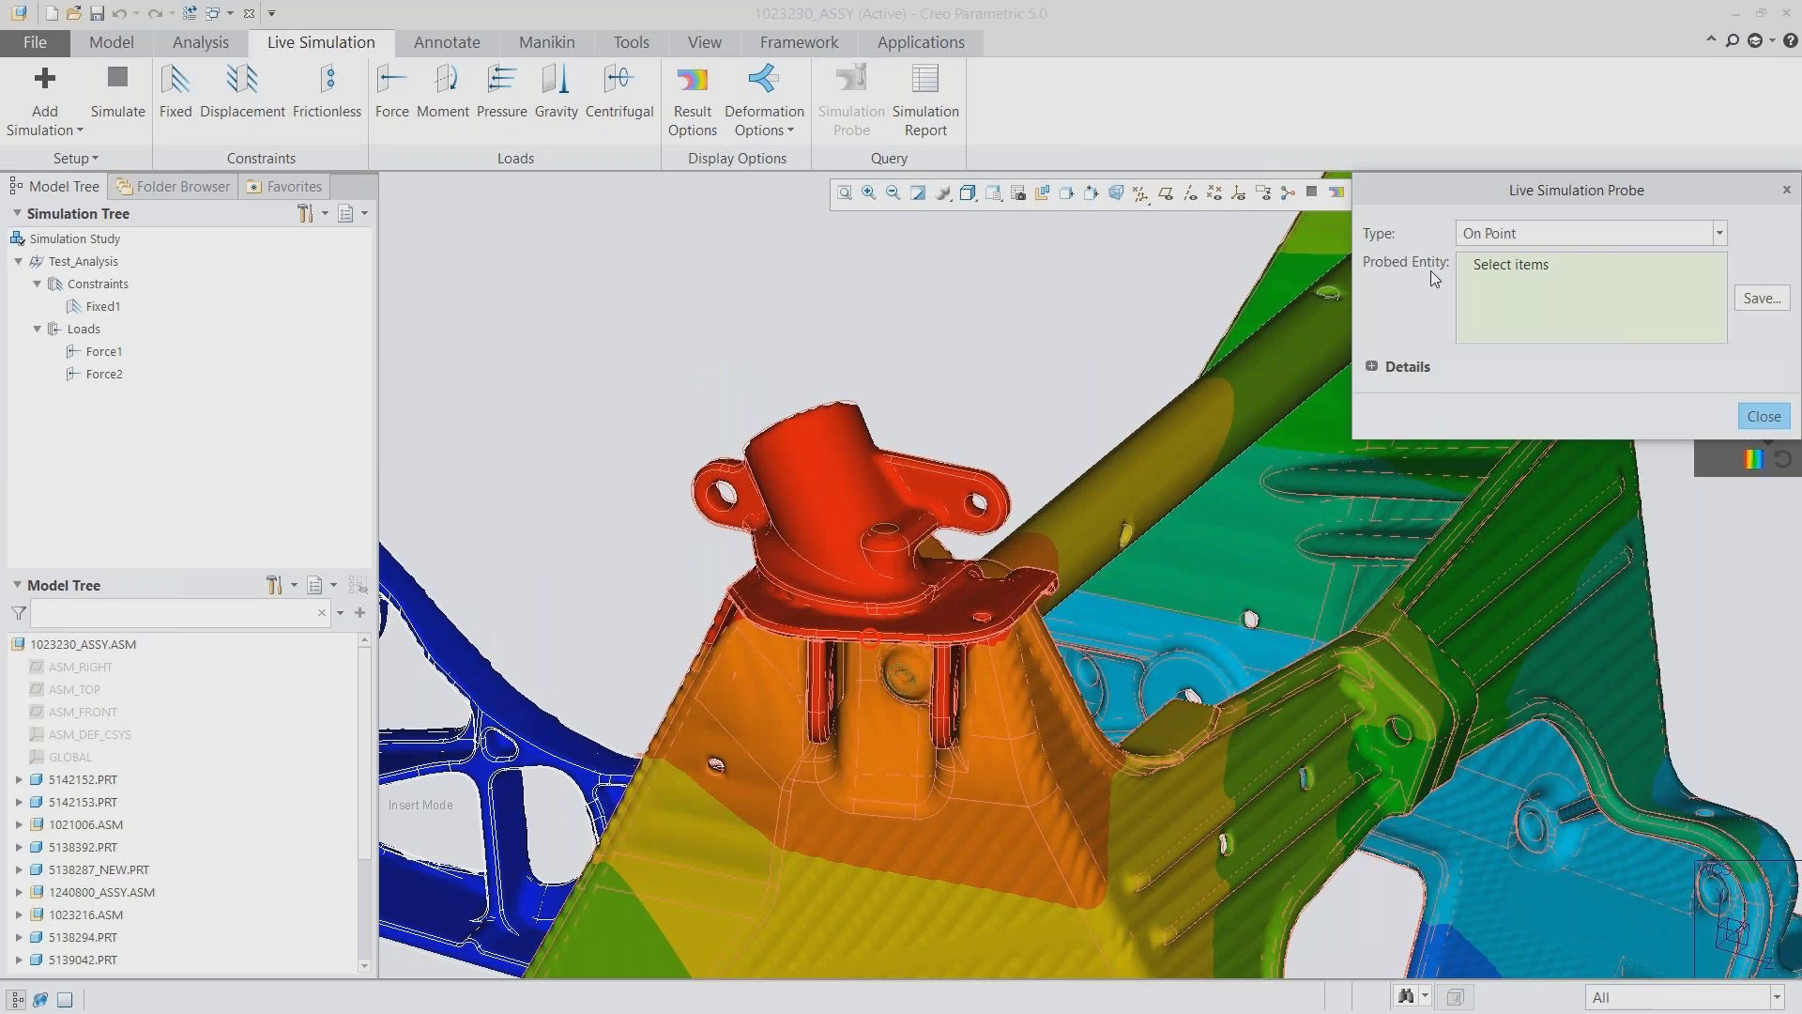
{"action": "left_click", "coordinate": [1521, 233]}
{"action": "left_click", "coordinate": [1524, 279]}
{"action": "left_click", "coordinate": [958, 620]}
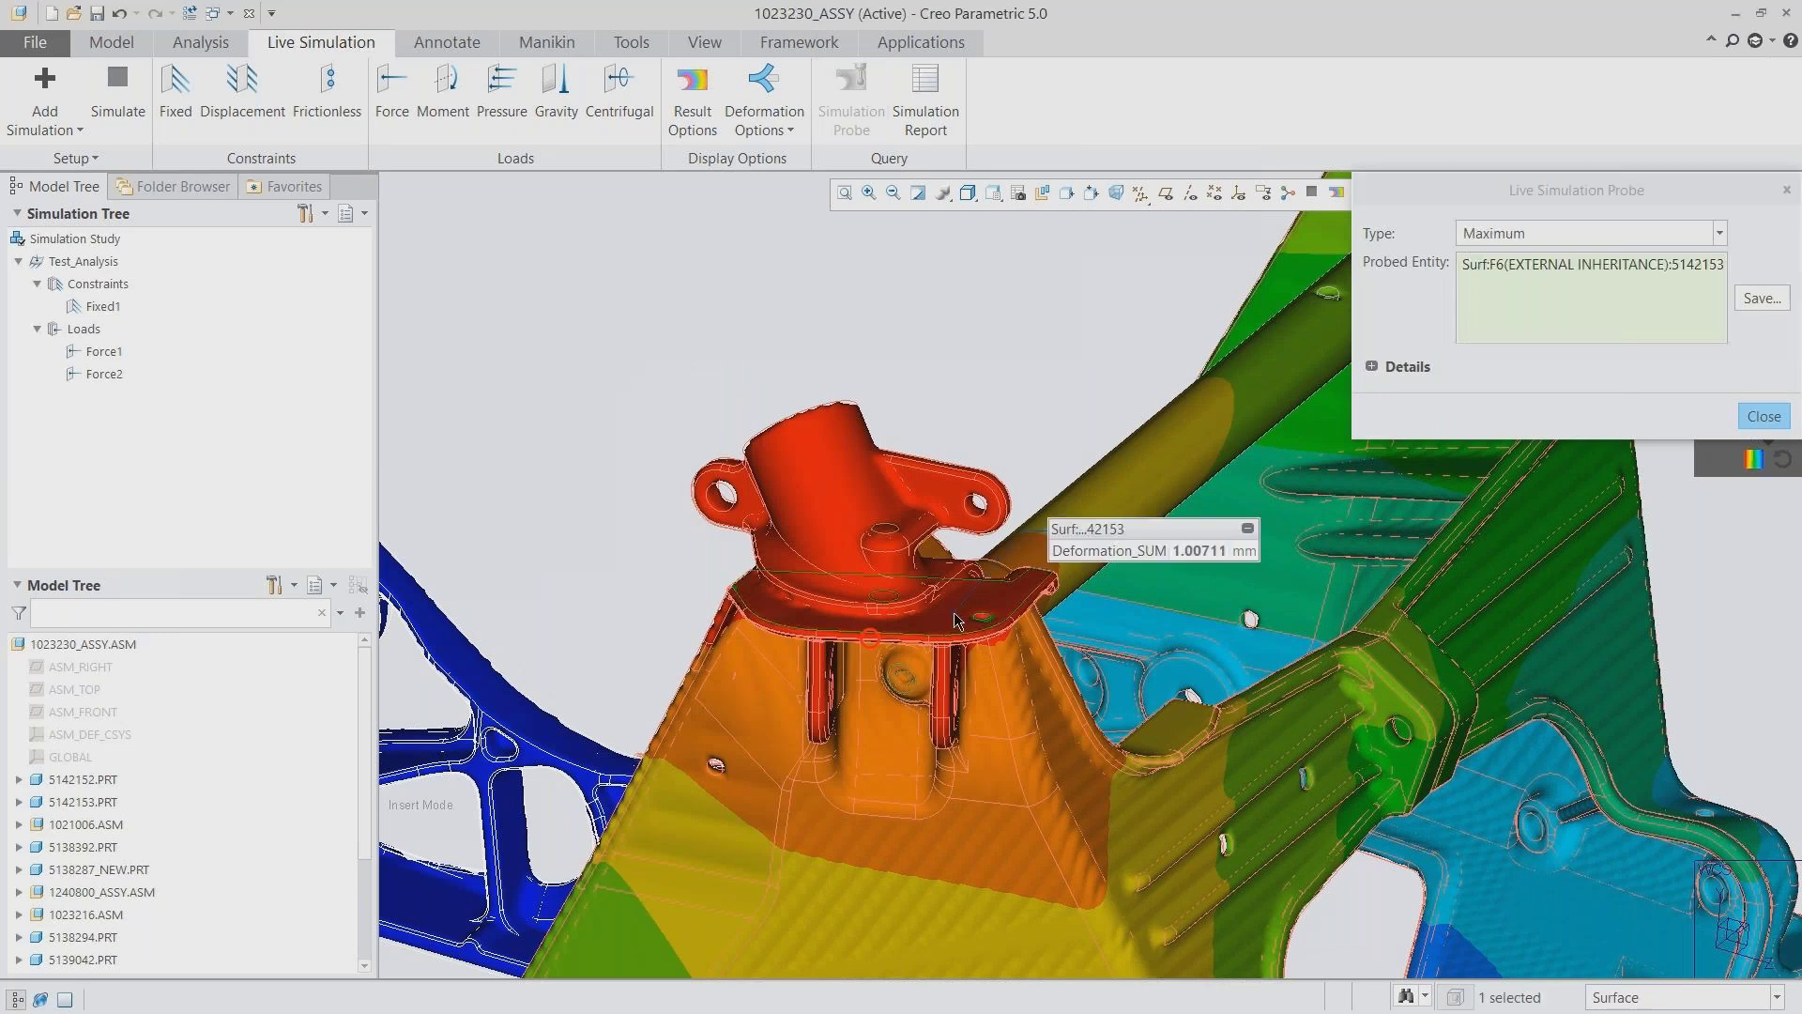
Save the maximum deformation probe under its default name and place its label in the empty area above the bracket
{"action": "left_click", "coordinate": [1748, 301]}
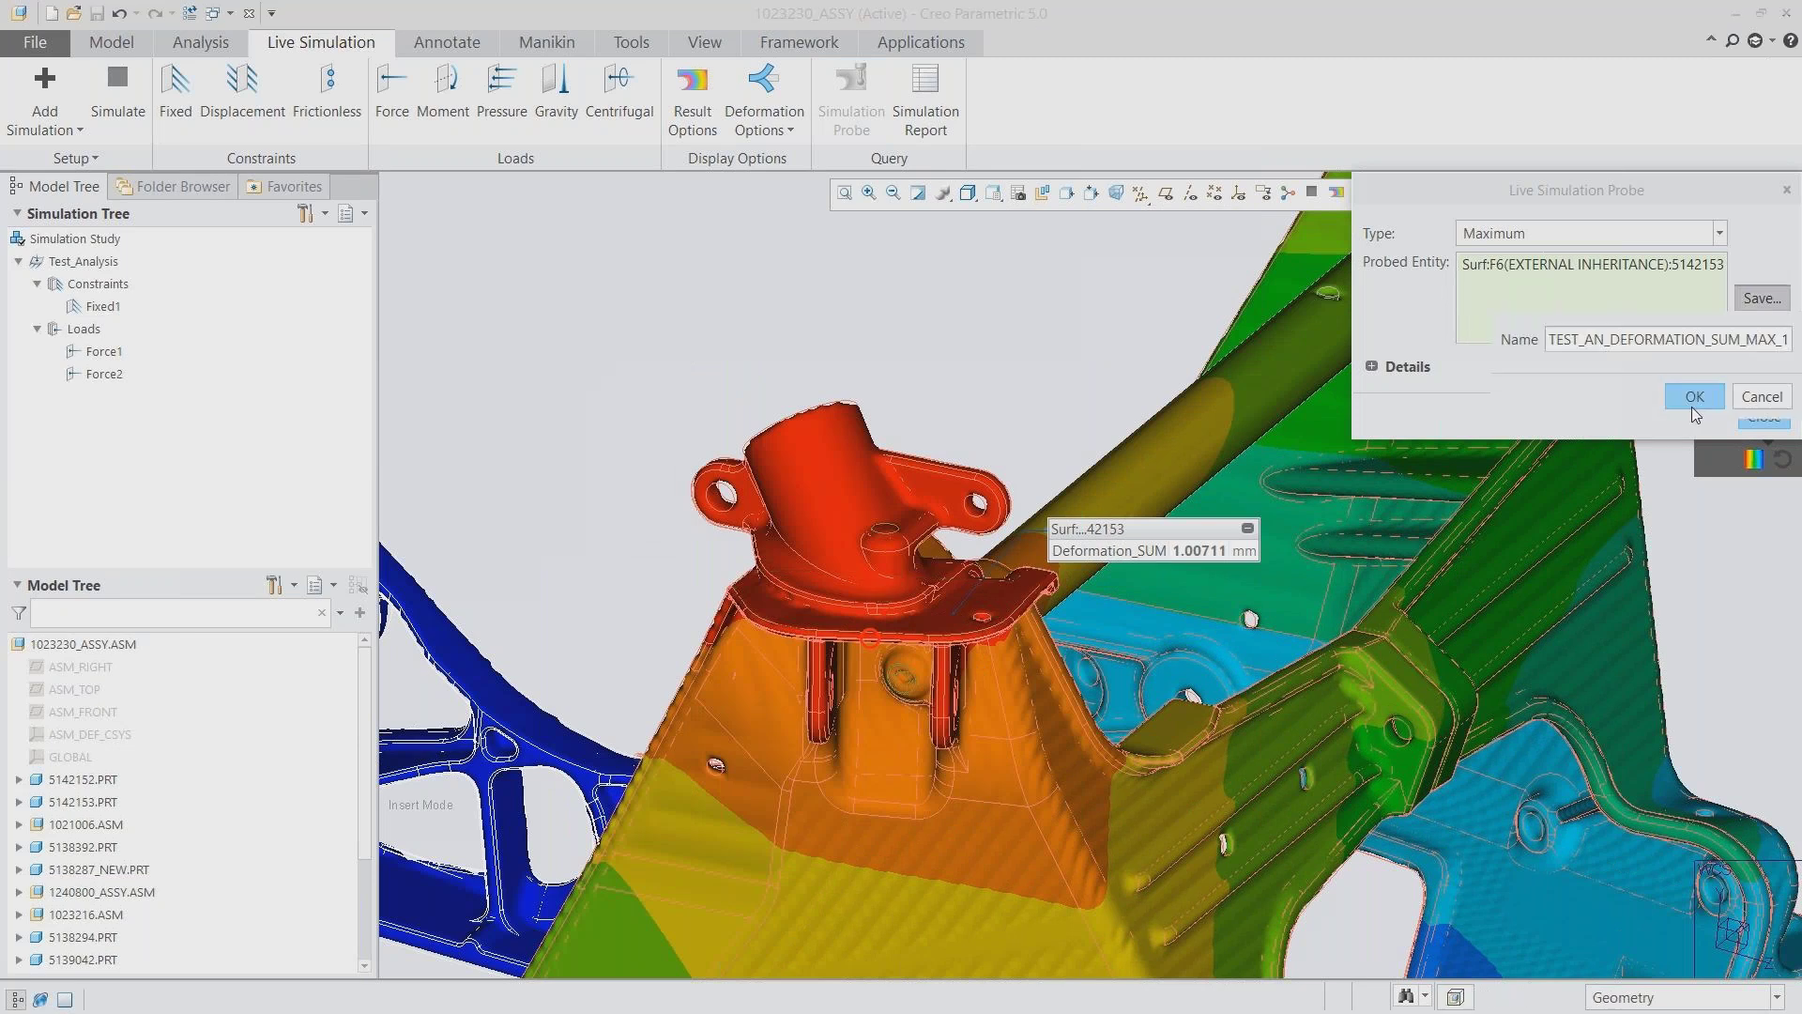
{"action": "left_click", "coordinate": [1692, 407]}
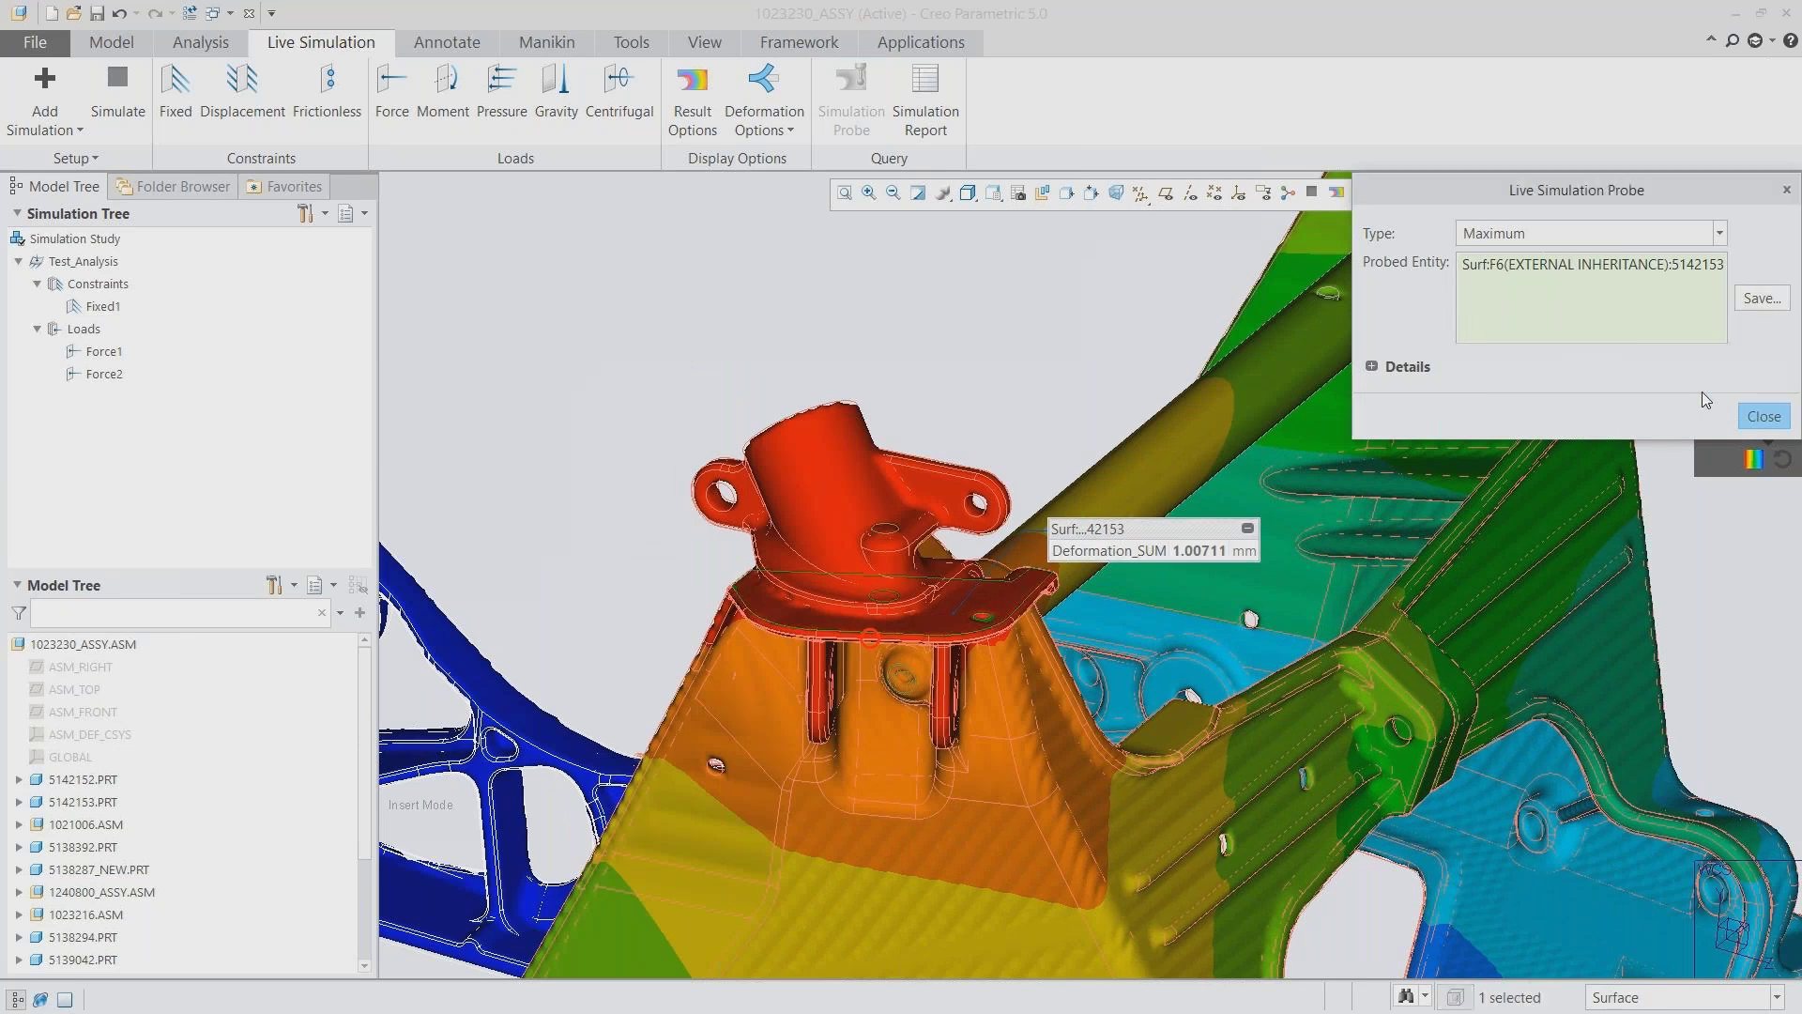
{"action": "left_click", "coordinate": [1762, 417]}
{"action": "left_click_drag", "start_coordinate": [1156, 548], "coordinate": [1100, 258]}
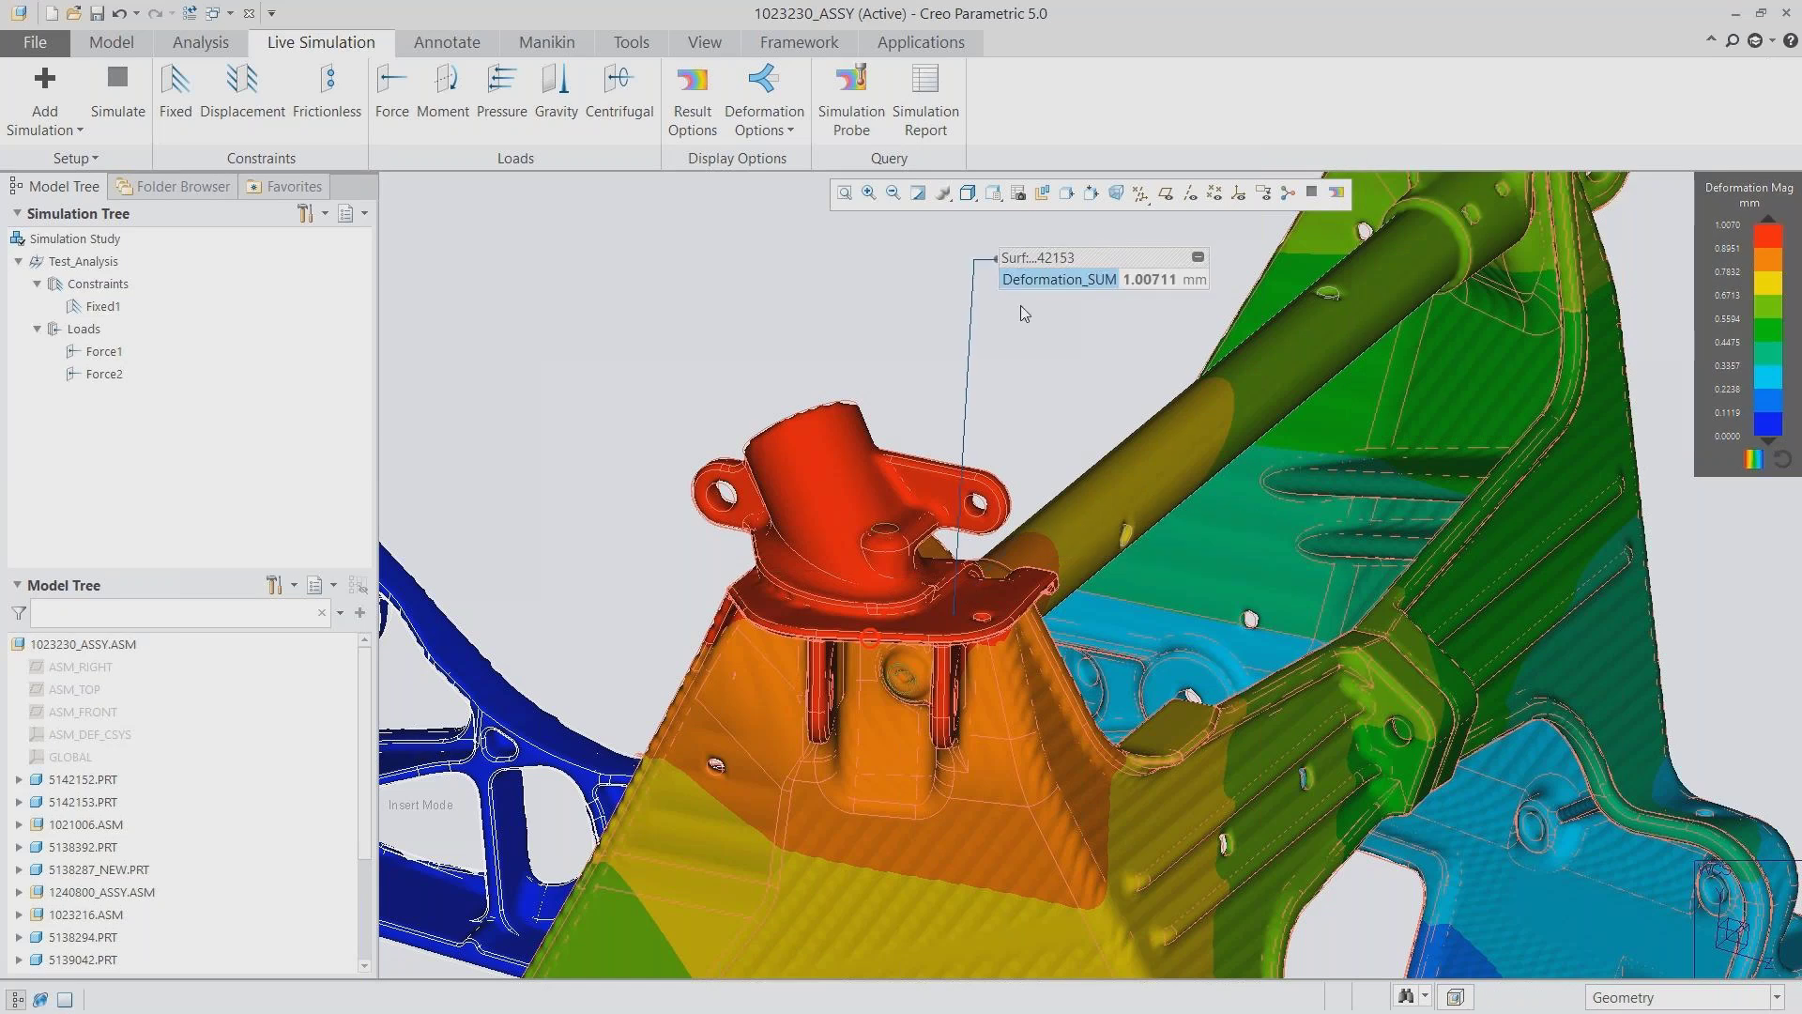
Return the assembly to Standard Orientation, exit insert mode and resume the components it had suppressed
{"action": "left_click", "coordinate": [994, 194]}
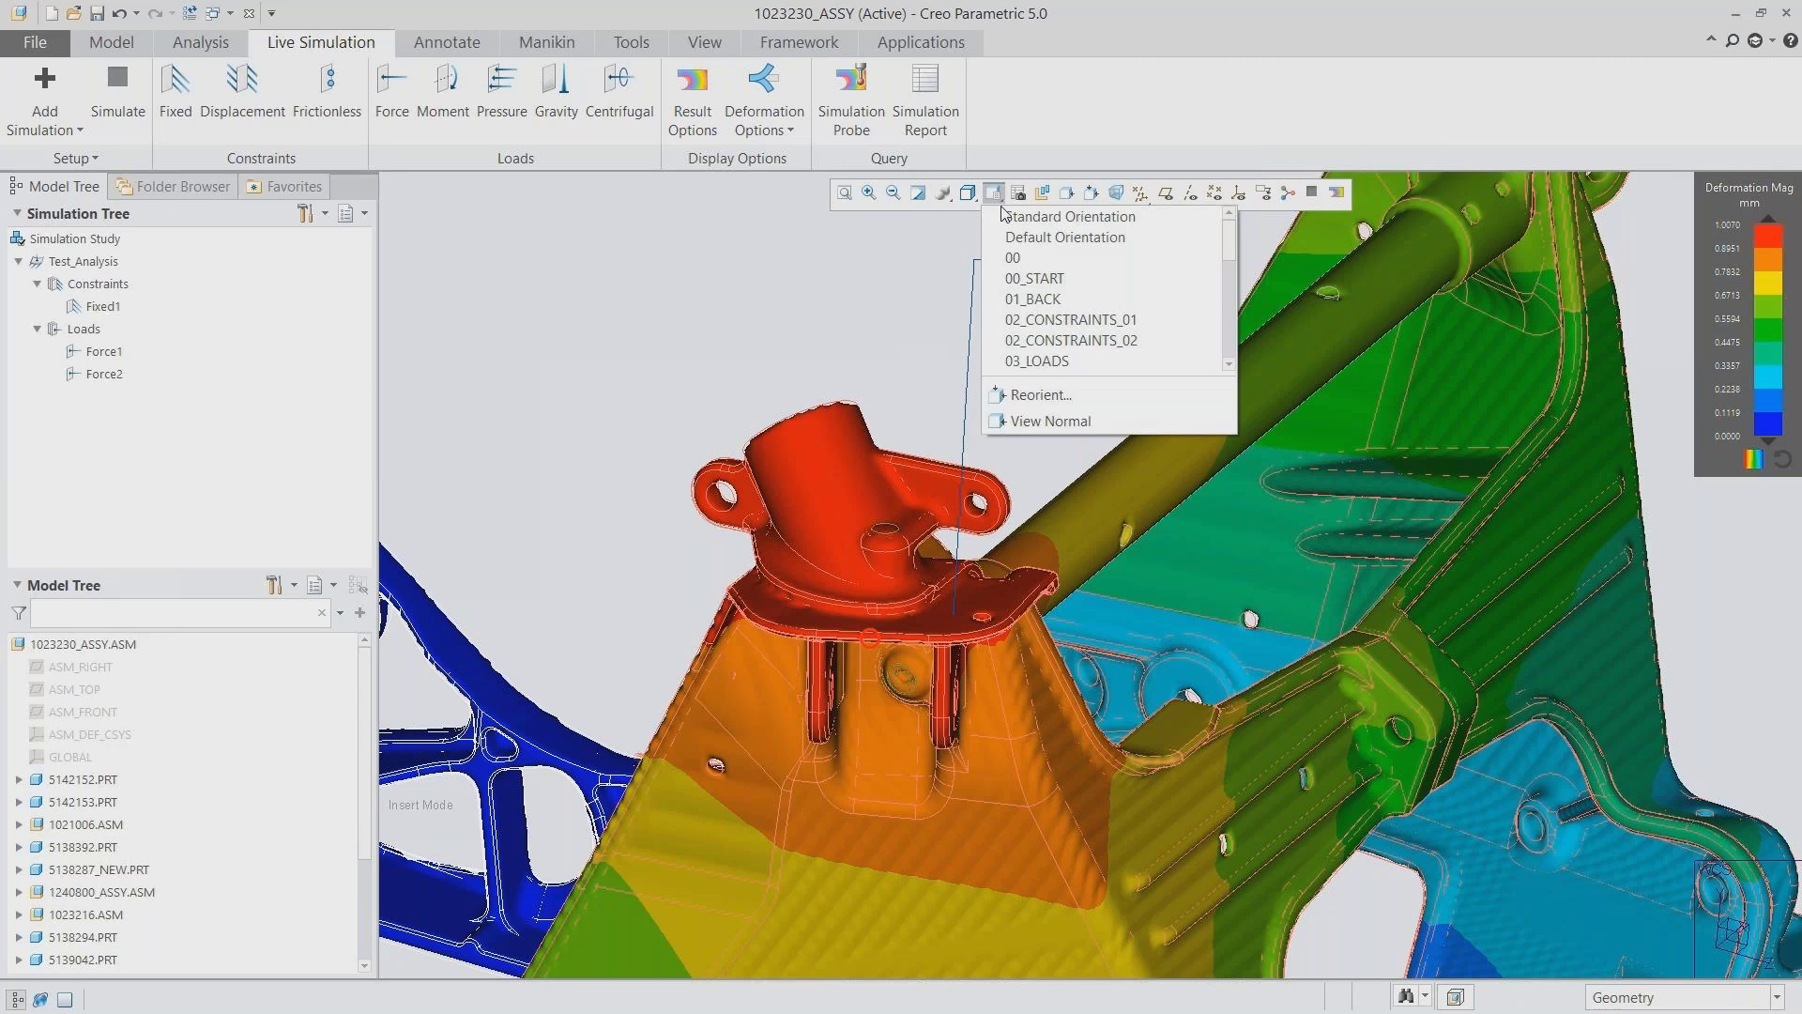
{"action": "left_click", "coordinate": [1006, 216]}
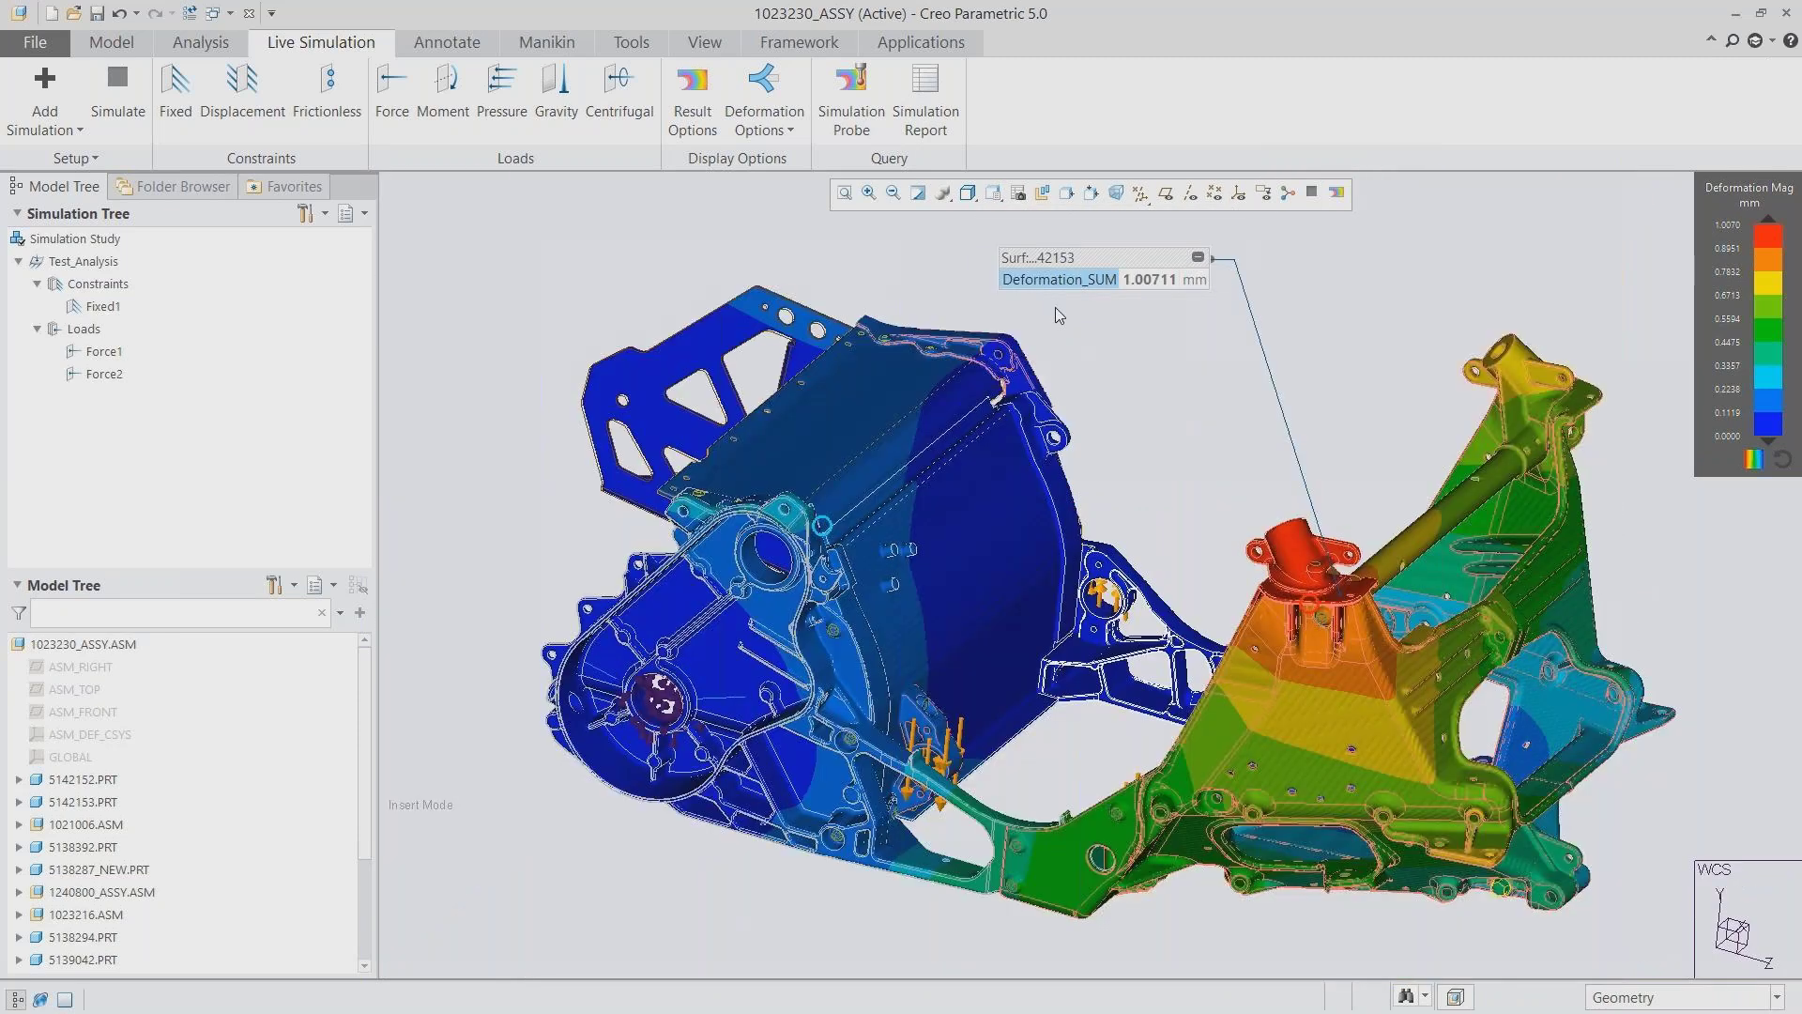
{"action": "left_click_drag", "start_coordinate": [365, 726], "coordinate": [376, 829]}
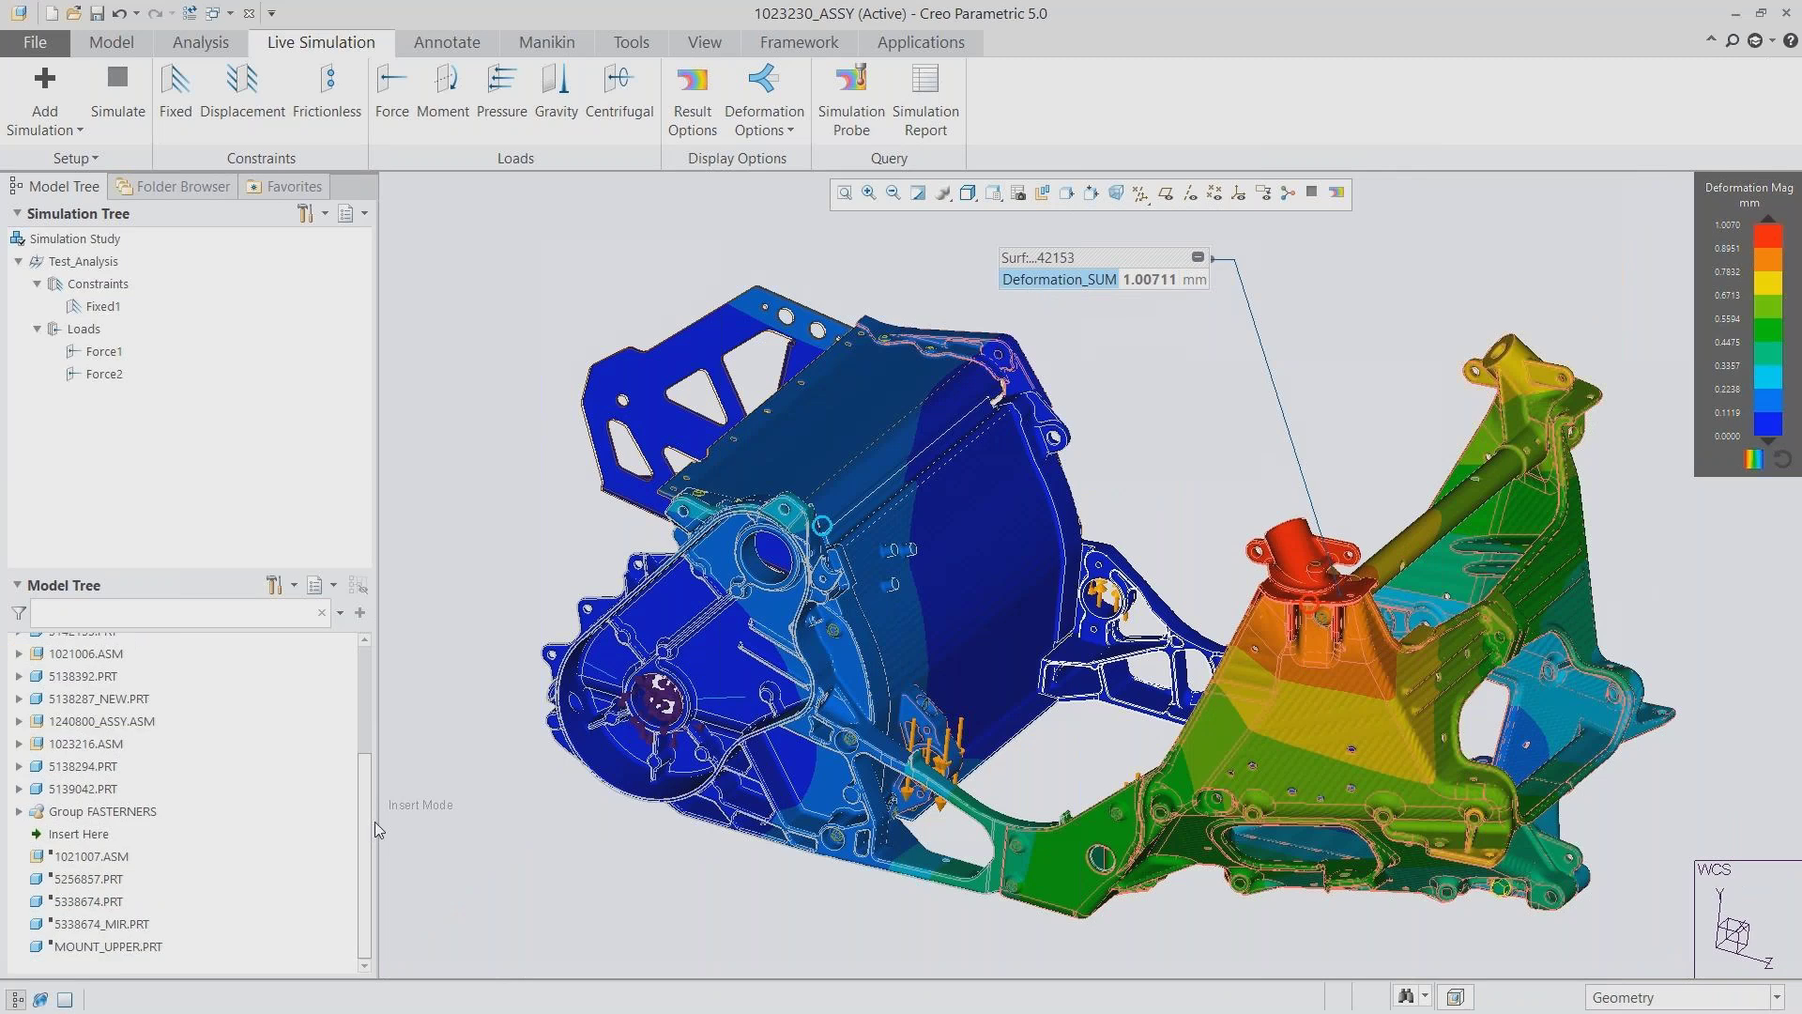
{"action": "left_click", "coordinate": [85, 850]}
{"action": "right_click", "coordinate": [87, 853]}
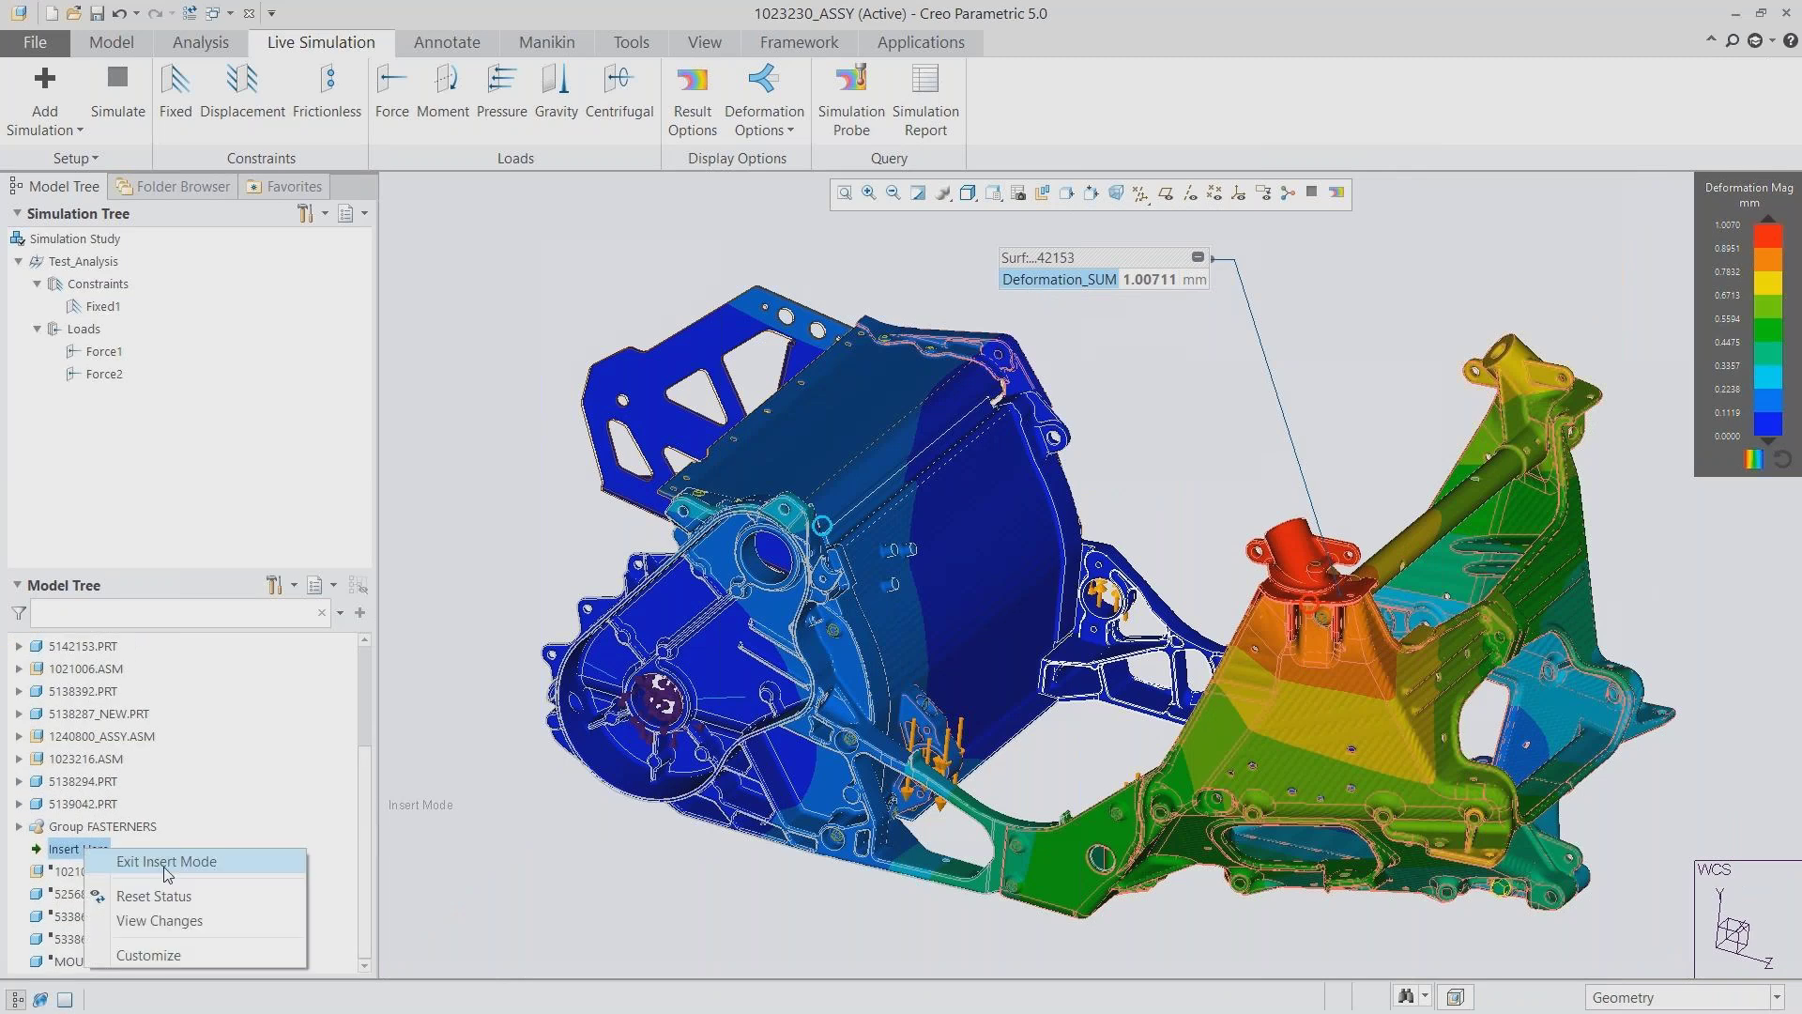
{"action": "left_click", "coordinate": [167, 862]}
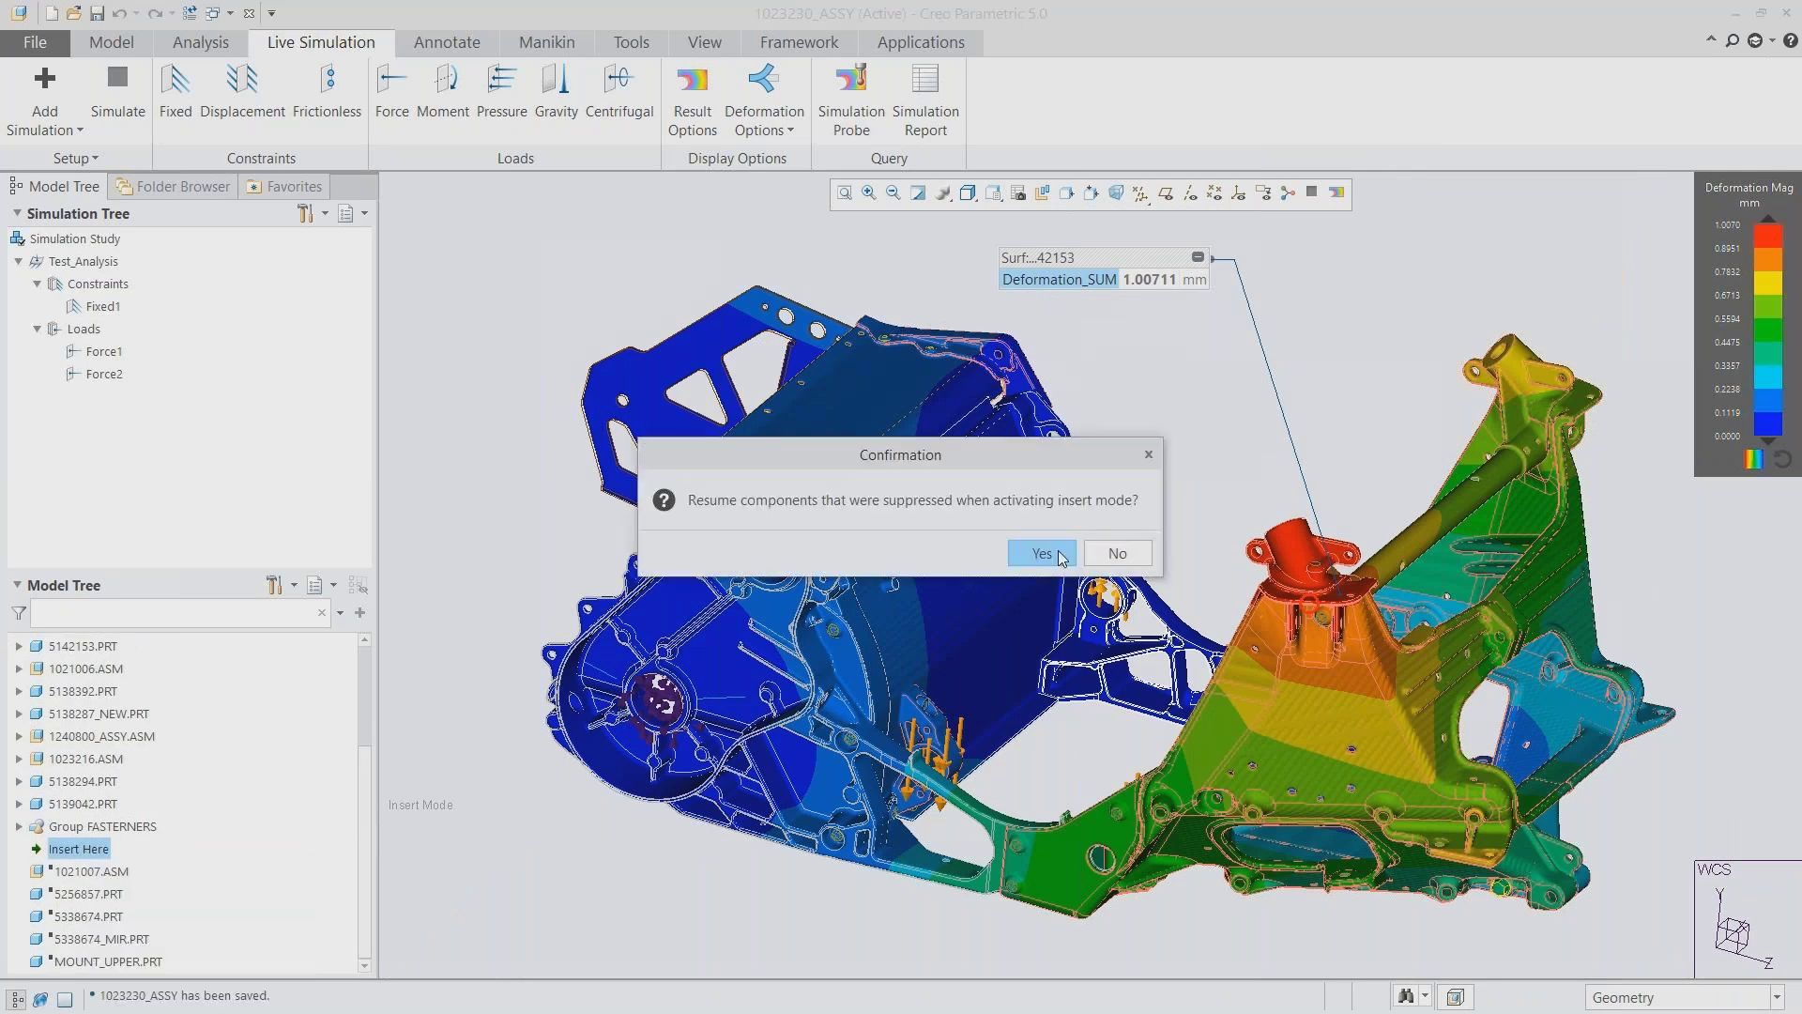
{"action": "left_click", "coordinate": [1042, 554]}
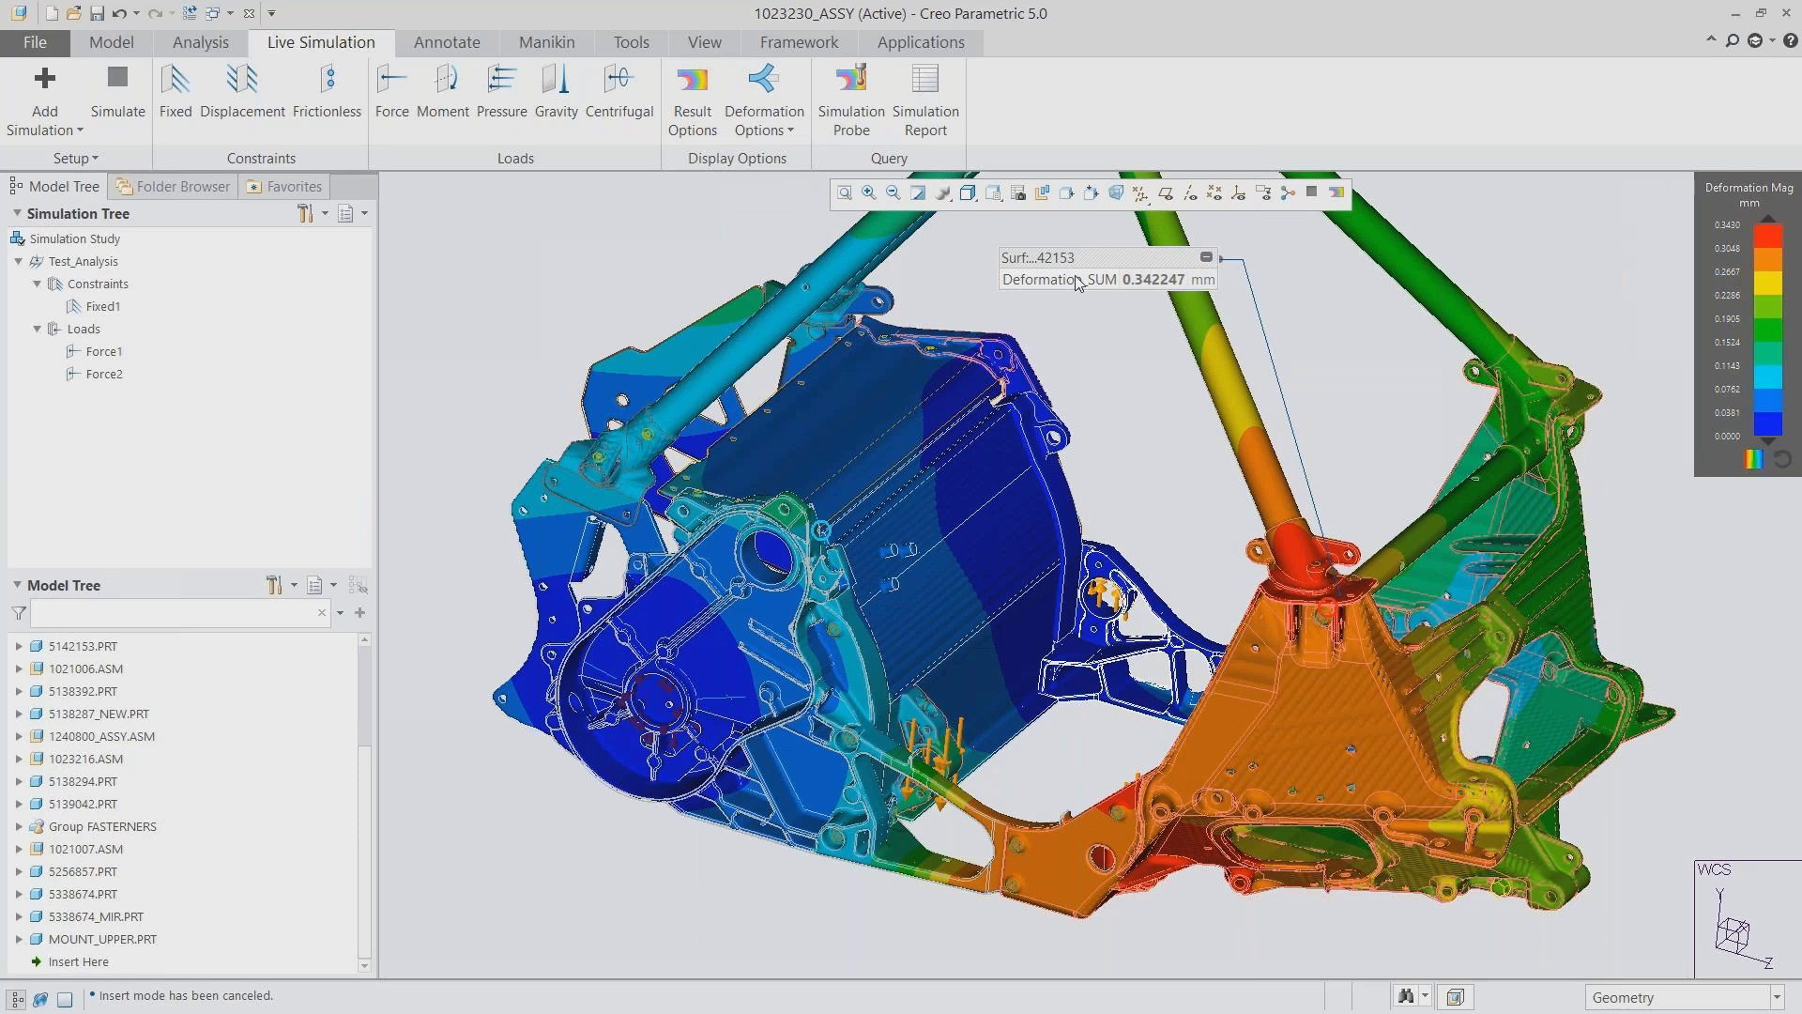
Show the full assembly in the saved view 08_DISP_MAX, then add a modal simulation and expand it in the Simulation Tree
{"action": "left_click", "coordinate": [993, 193]}
{"action": "left_click_drag", "start_coordinate": [1229, 246], "coordinate": [1227, 314]}
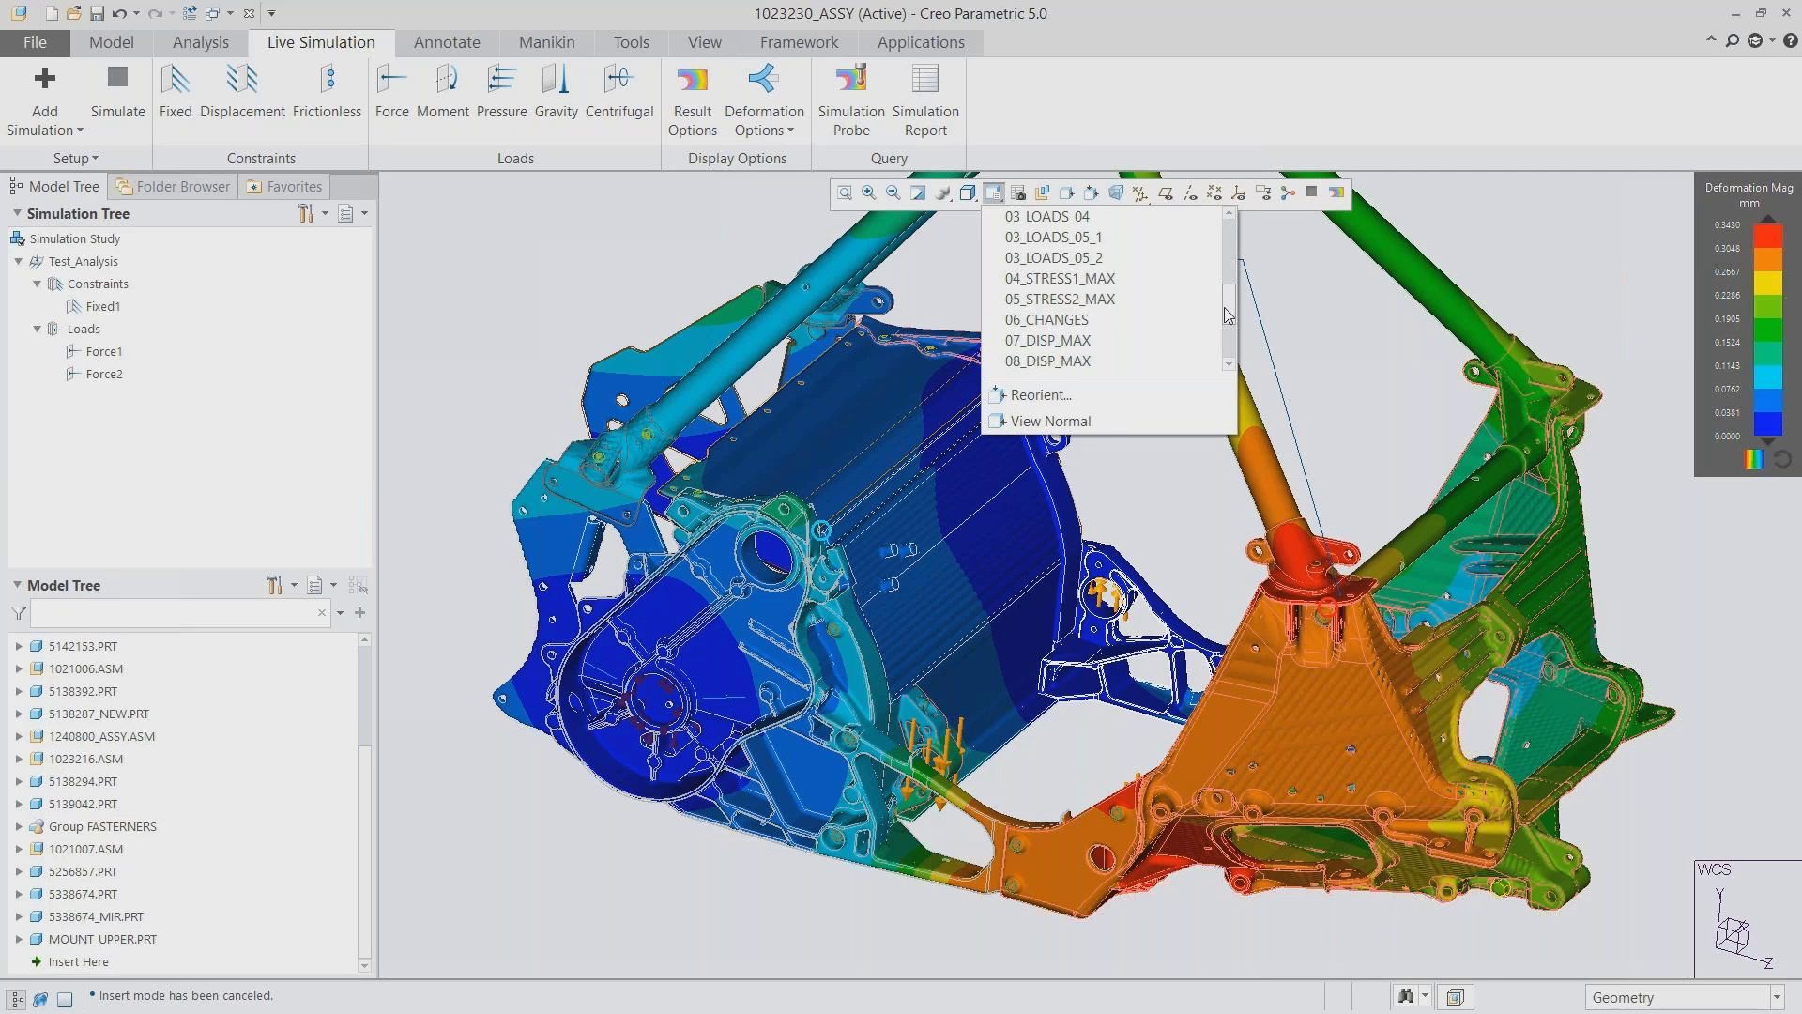
{"action": "left_click", "coordinate": [1078, 361]}
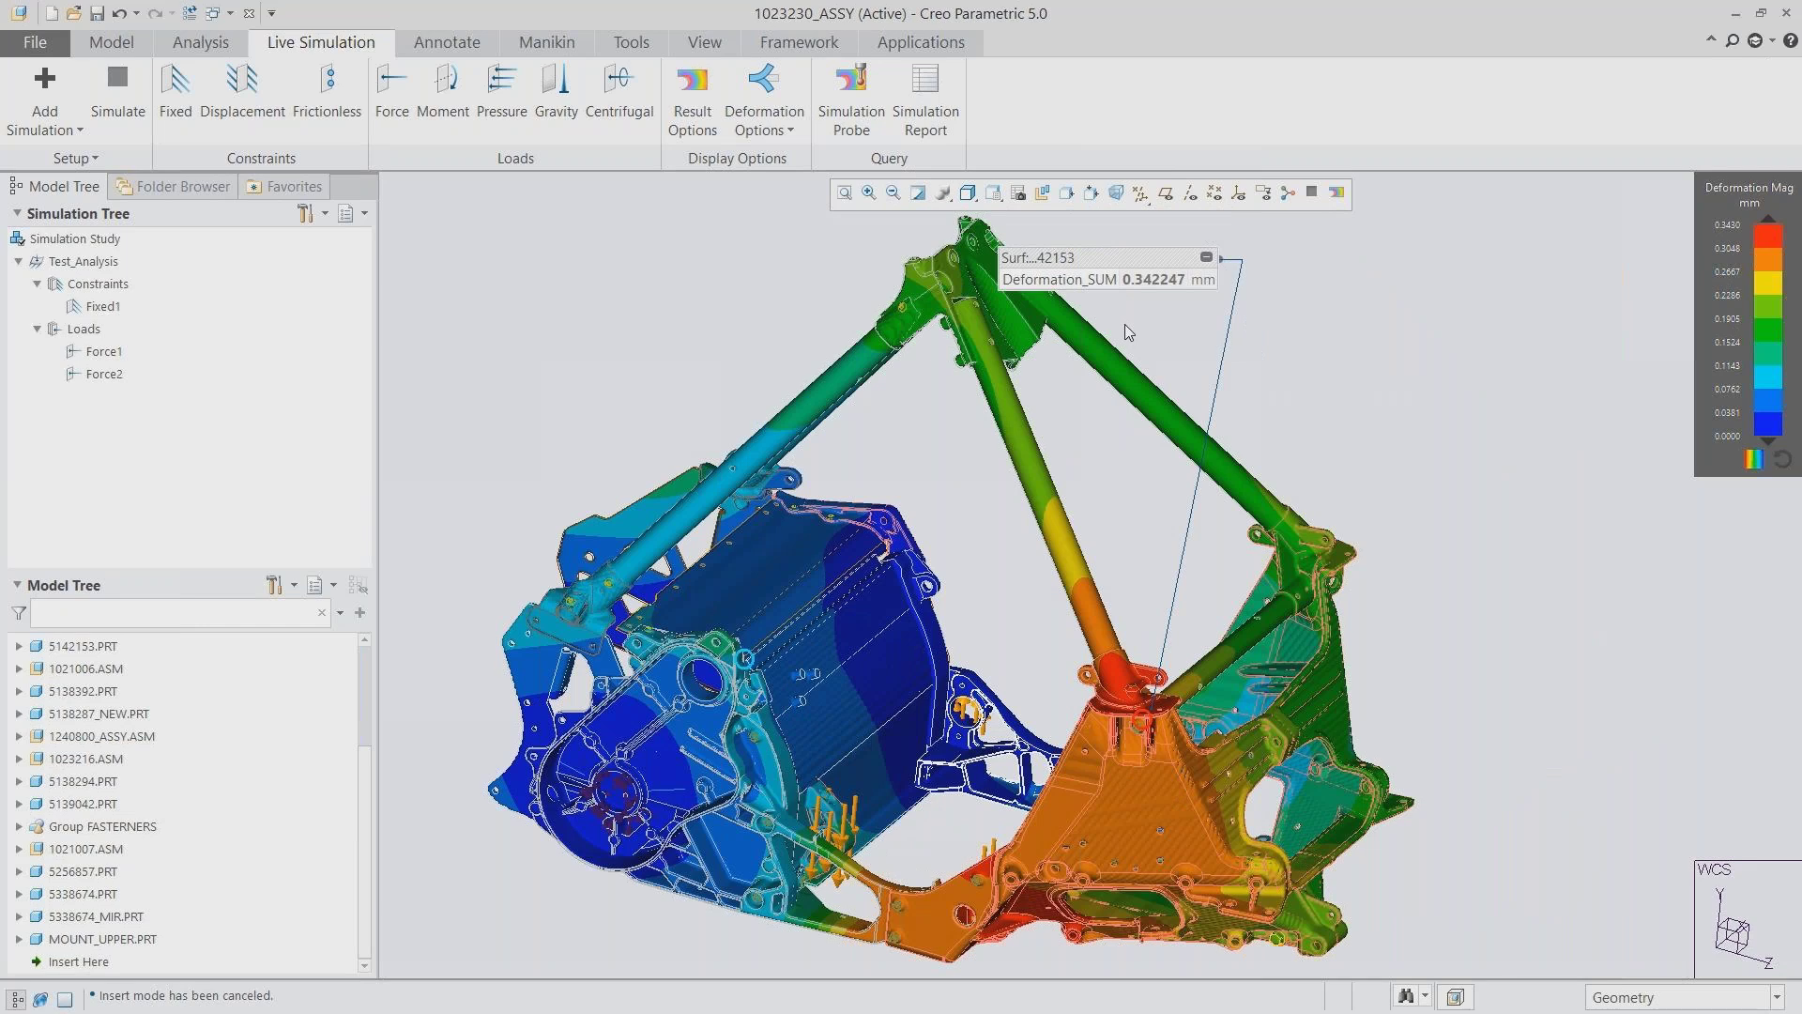
{"action": "left_click", "coordinate": [68, 132]}
{"action": "left_click", "coordinate": [208, 181]}
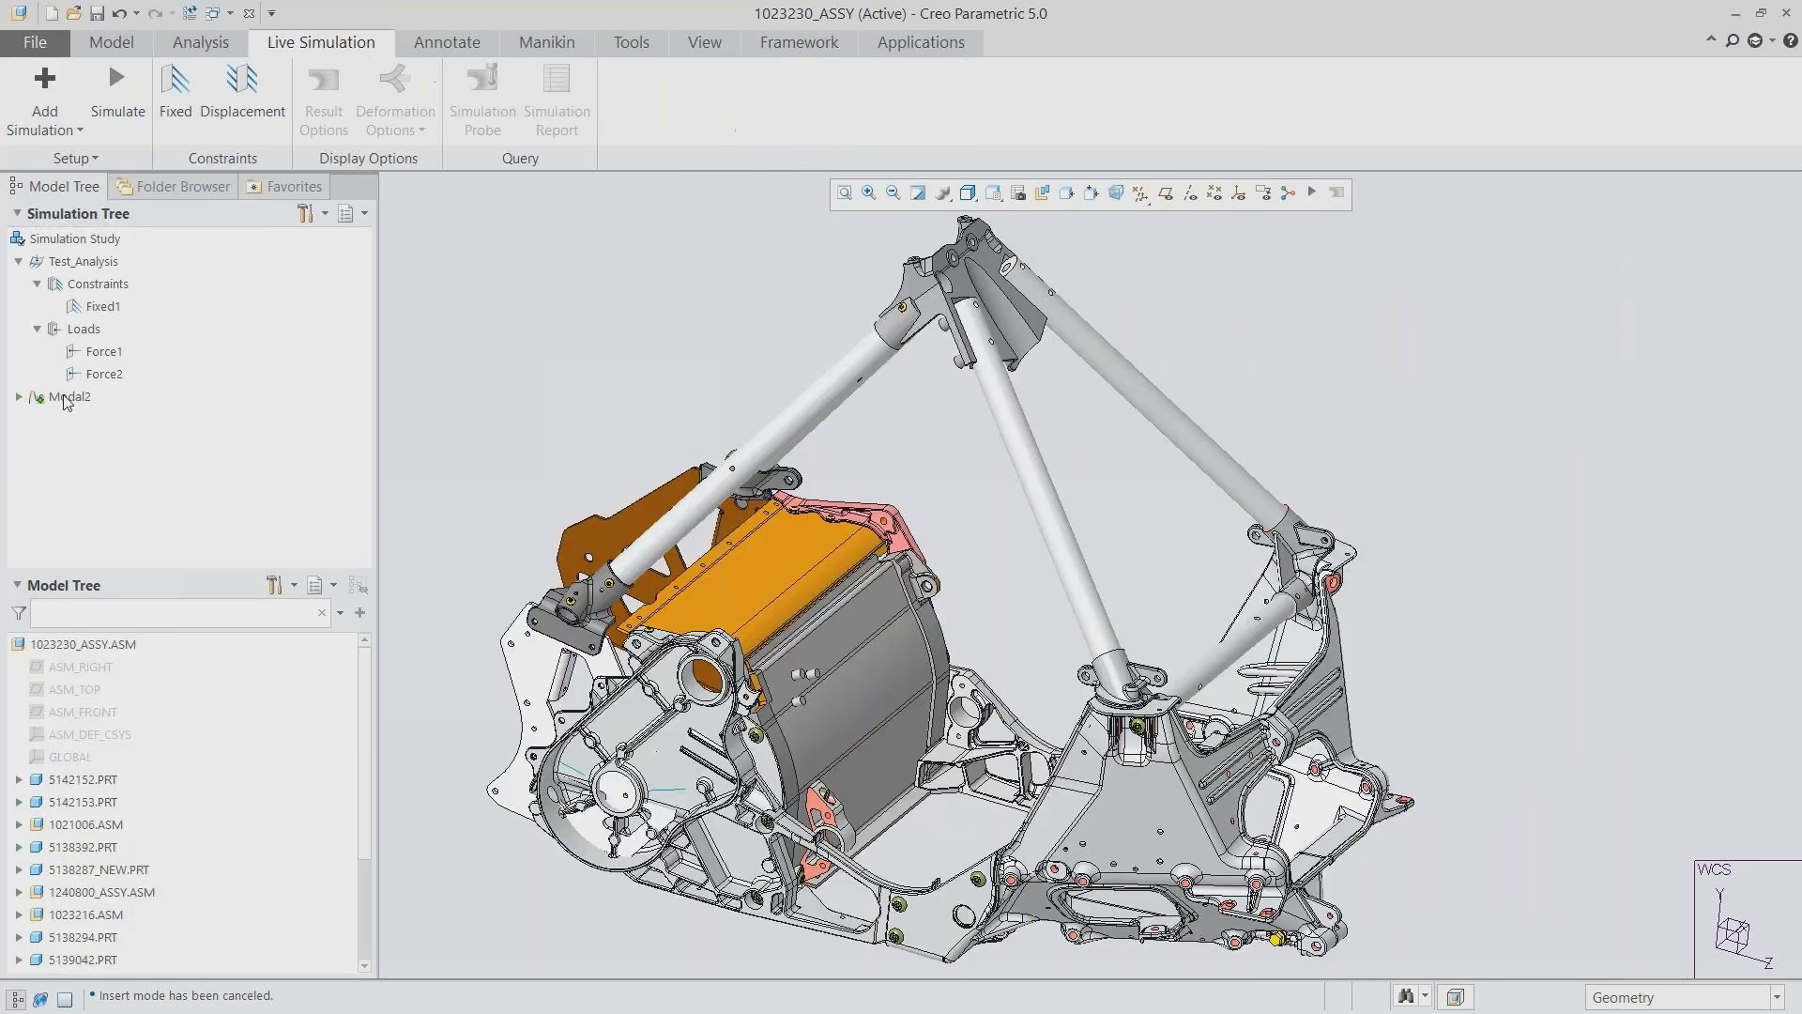
{"action": "left_click", "coordinate": [19, 397]}
Begin a fixed constraint for the modal study on the lower bore surfaces of 5138392.PRT, using the saved view 02_CONSTRAINTS_01
{"action": "left_click", "coordinate": [174, 103]}
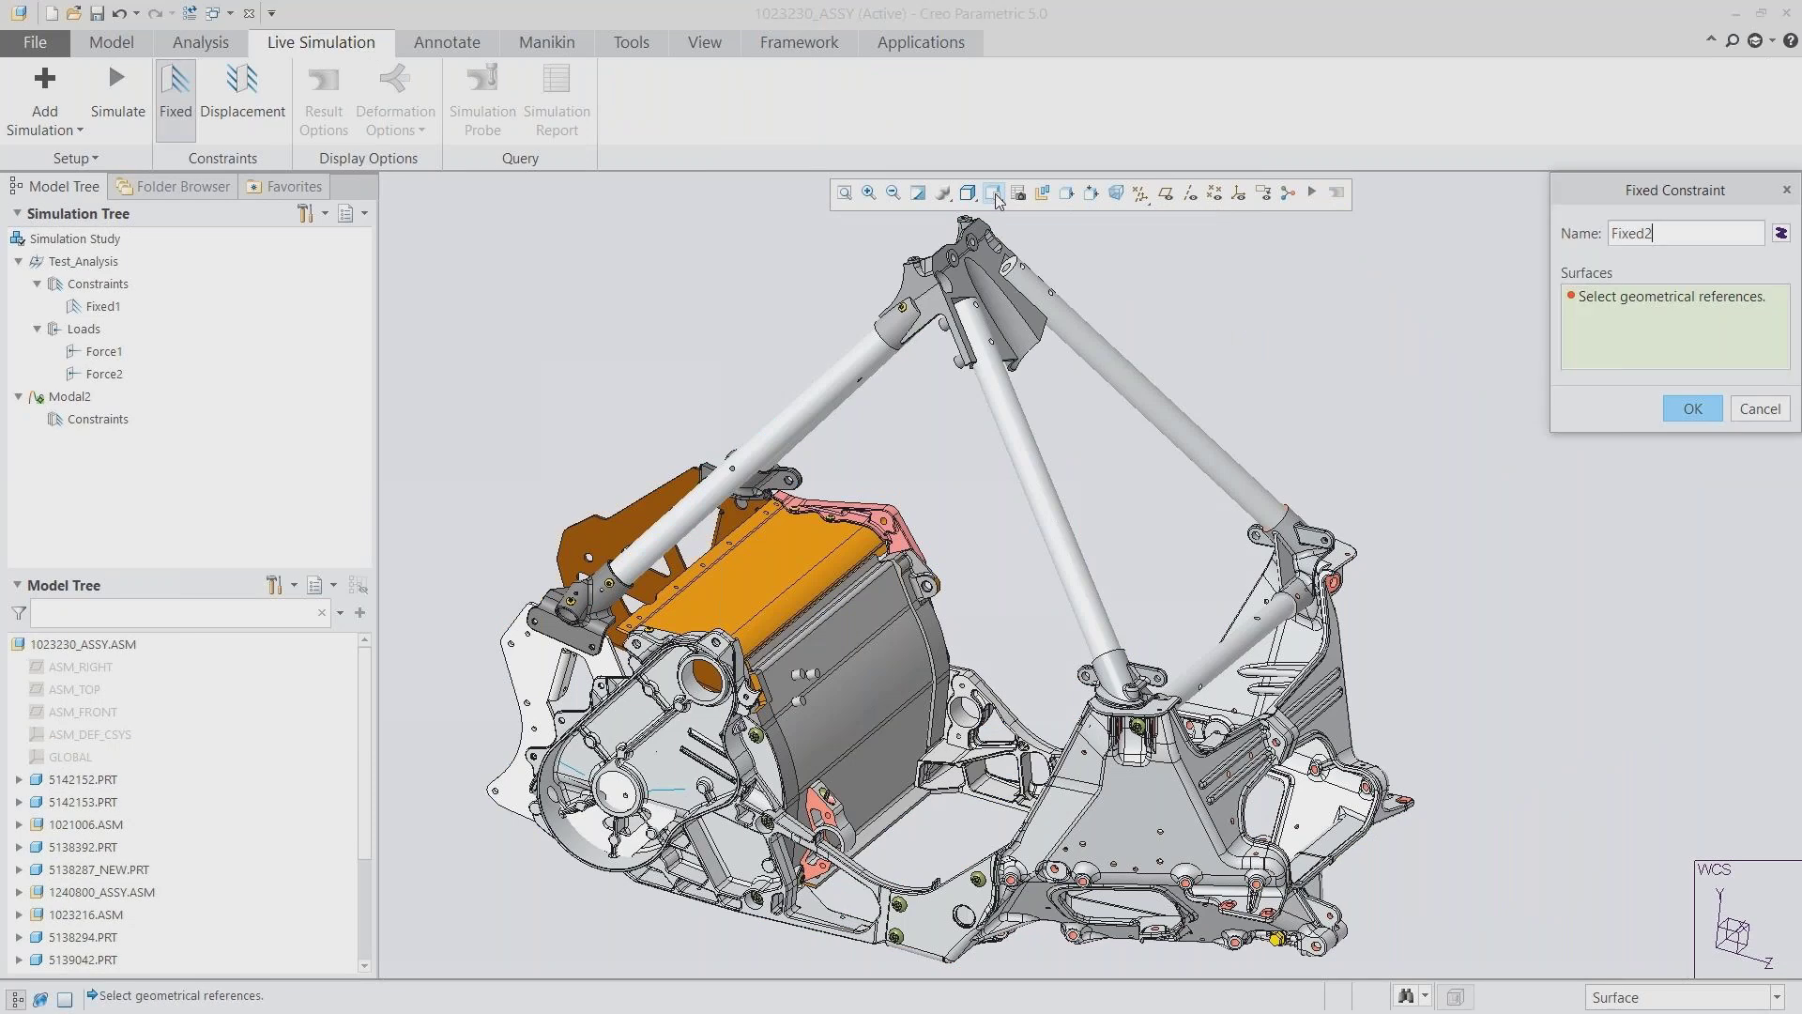
{"action": "left_click", "coordinate": [993, 193]}
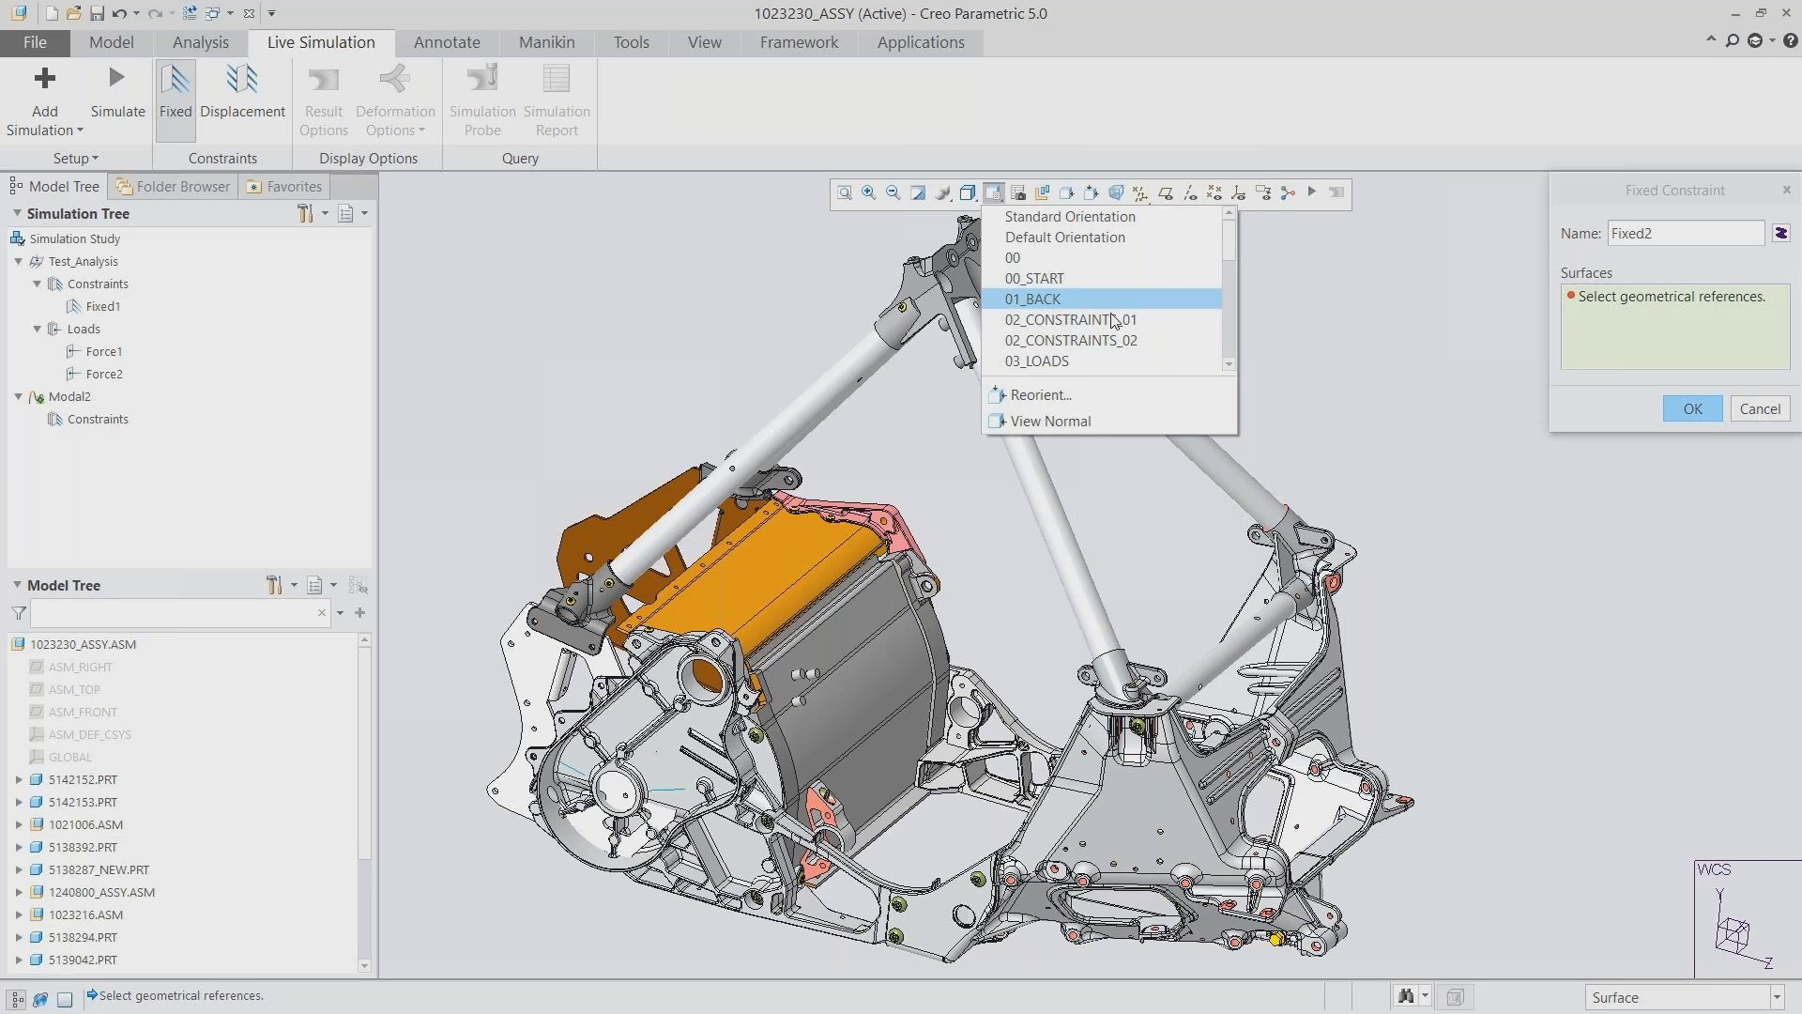
{"action": "left_click", "coordinate": [1115, 320]}
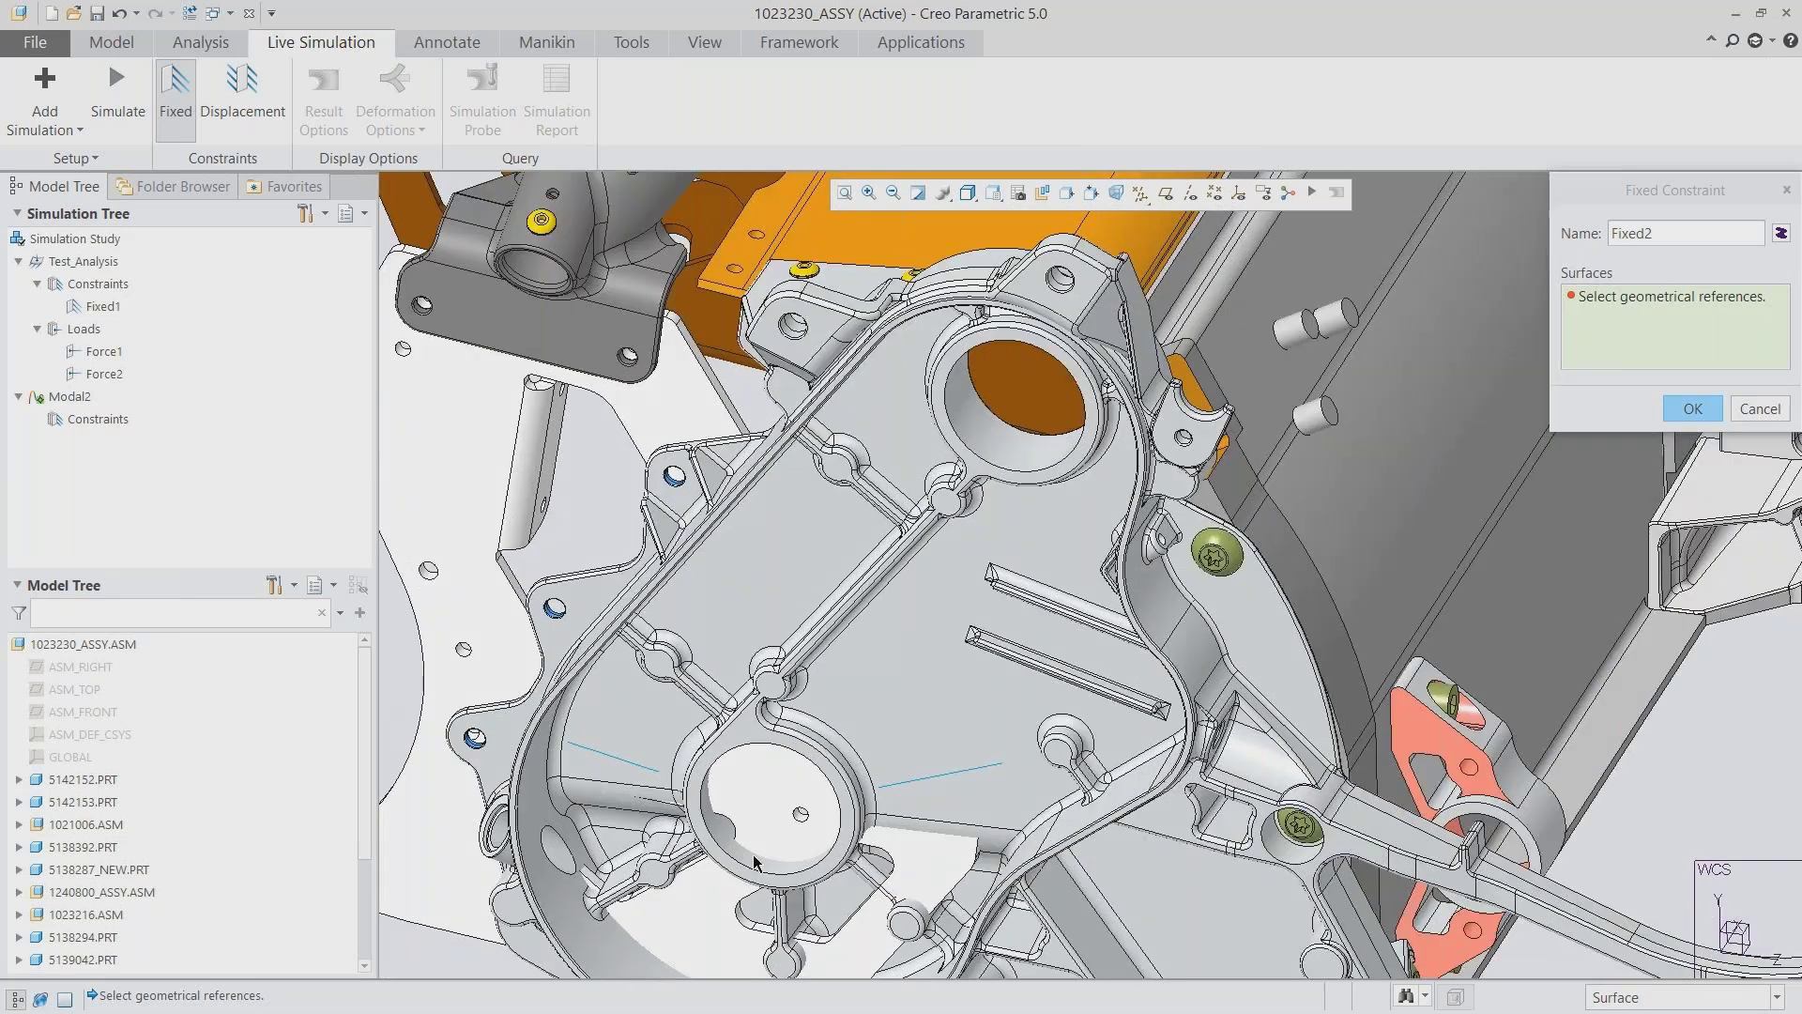
{"action": "left_click", "coordinate": [756, 862]}
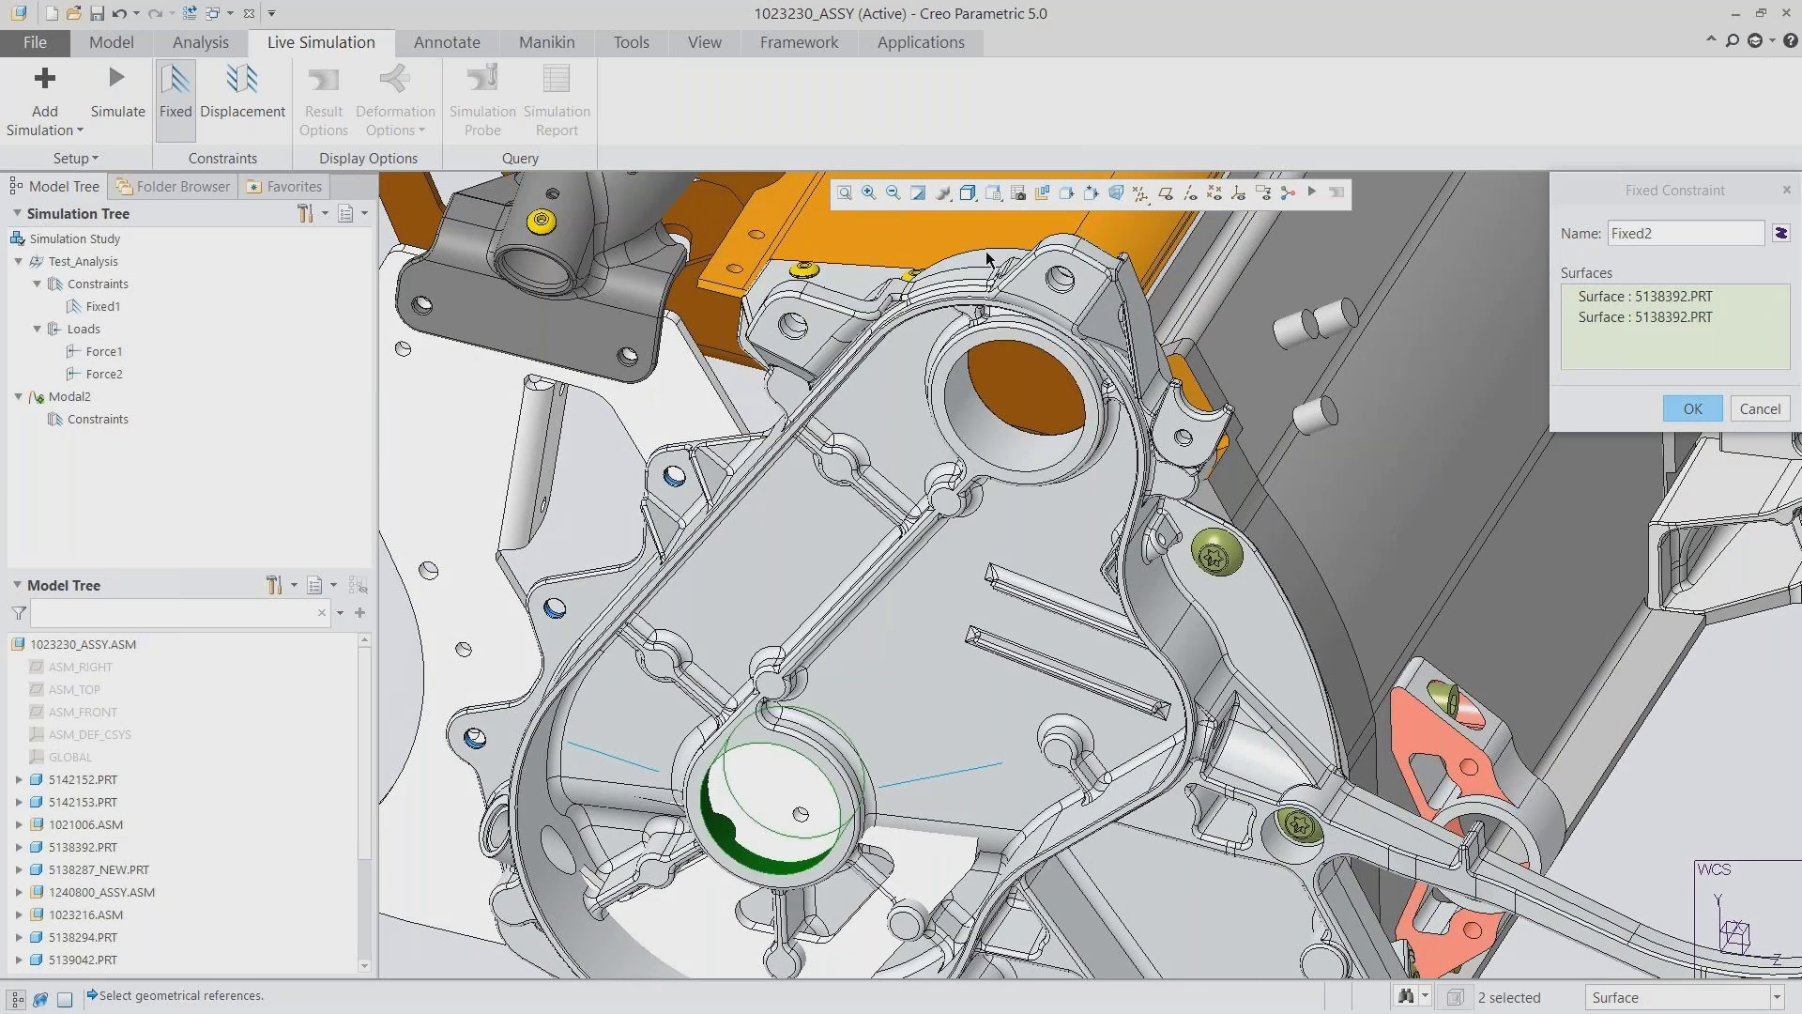
Add the large round hole's surfaces in 5264696_NEW.PRT to the fixed constraint and complete it in the saved view 00_START
{"action": "left_click", "coordinate": [993, 192]}
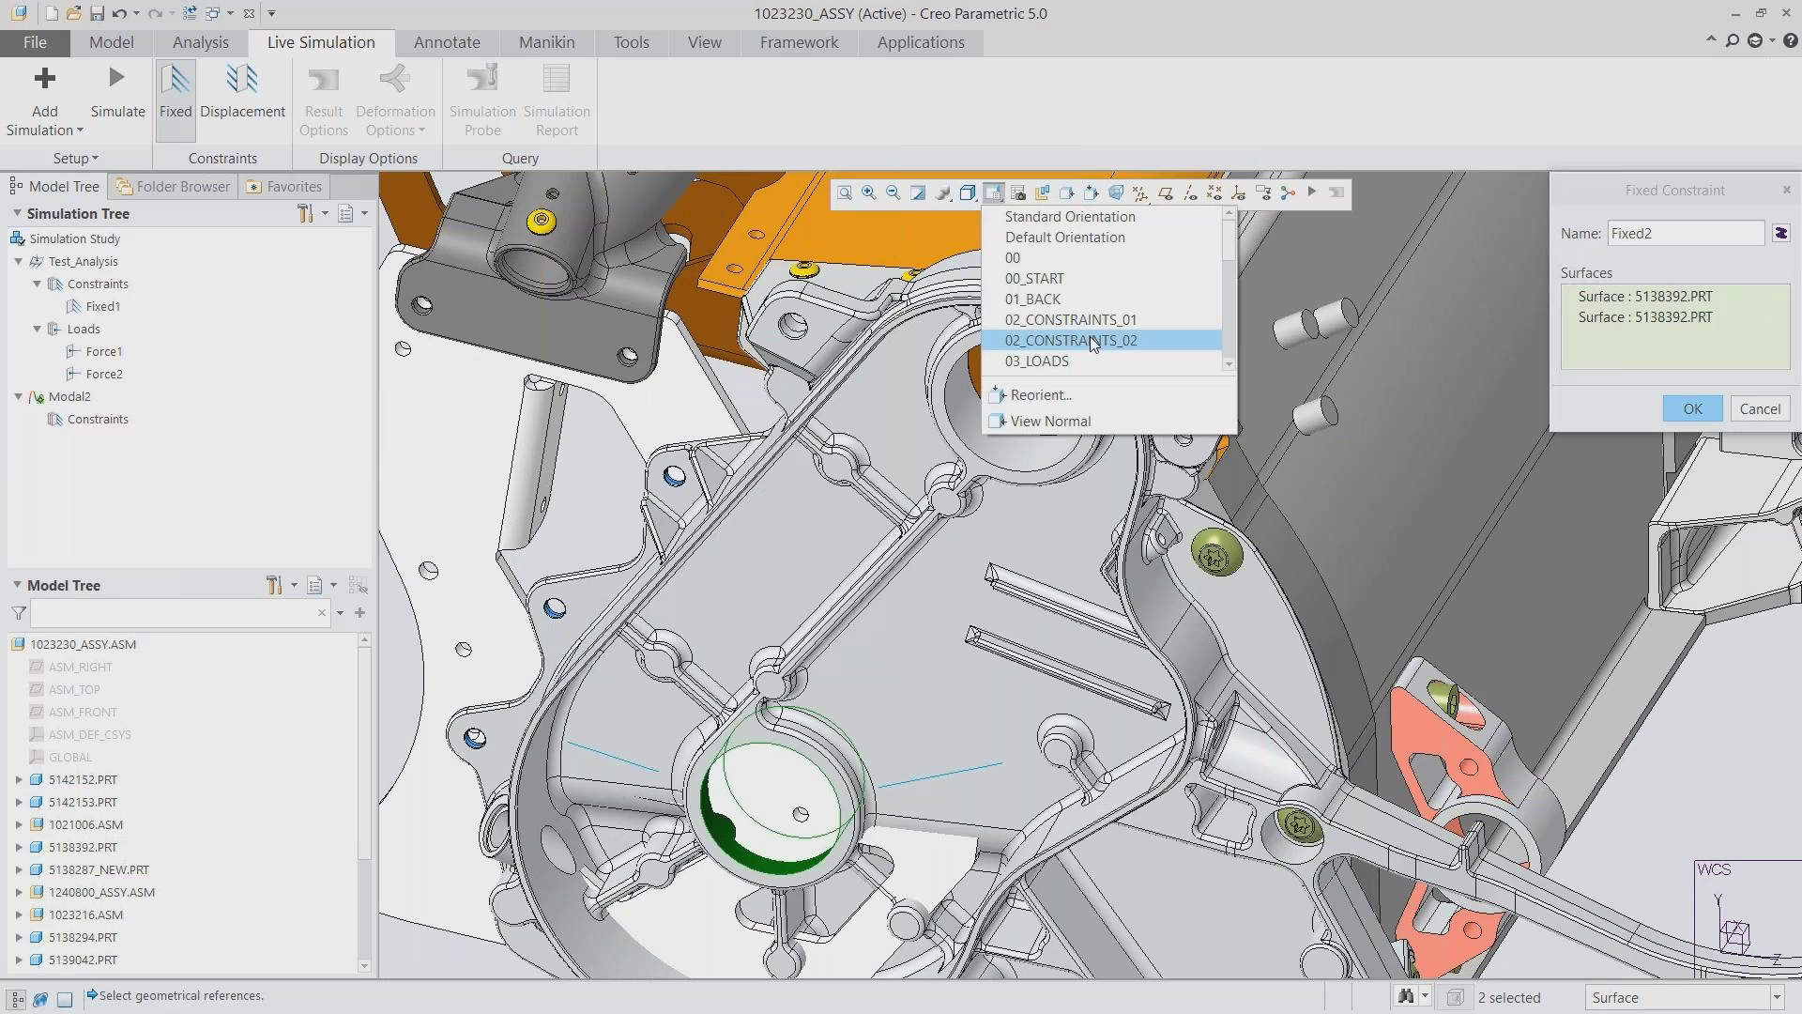
{"action": "left_click", "coordinate": [1070, 340]}
{"action": "left_click", "coordinate": [1197, 779], "text": "ctrl"}
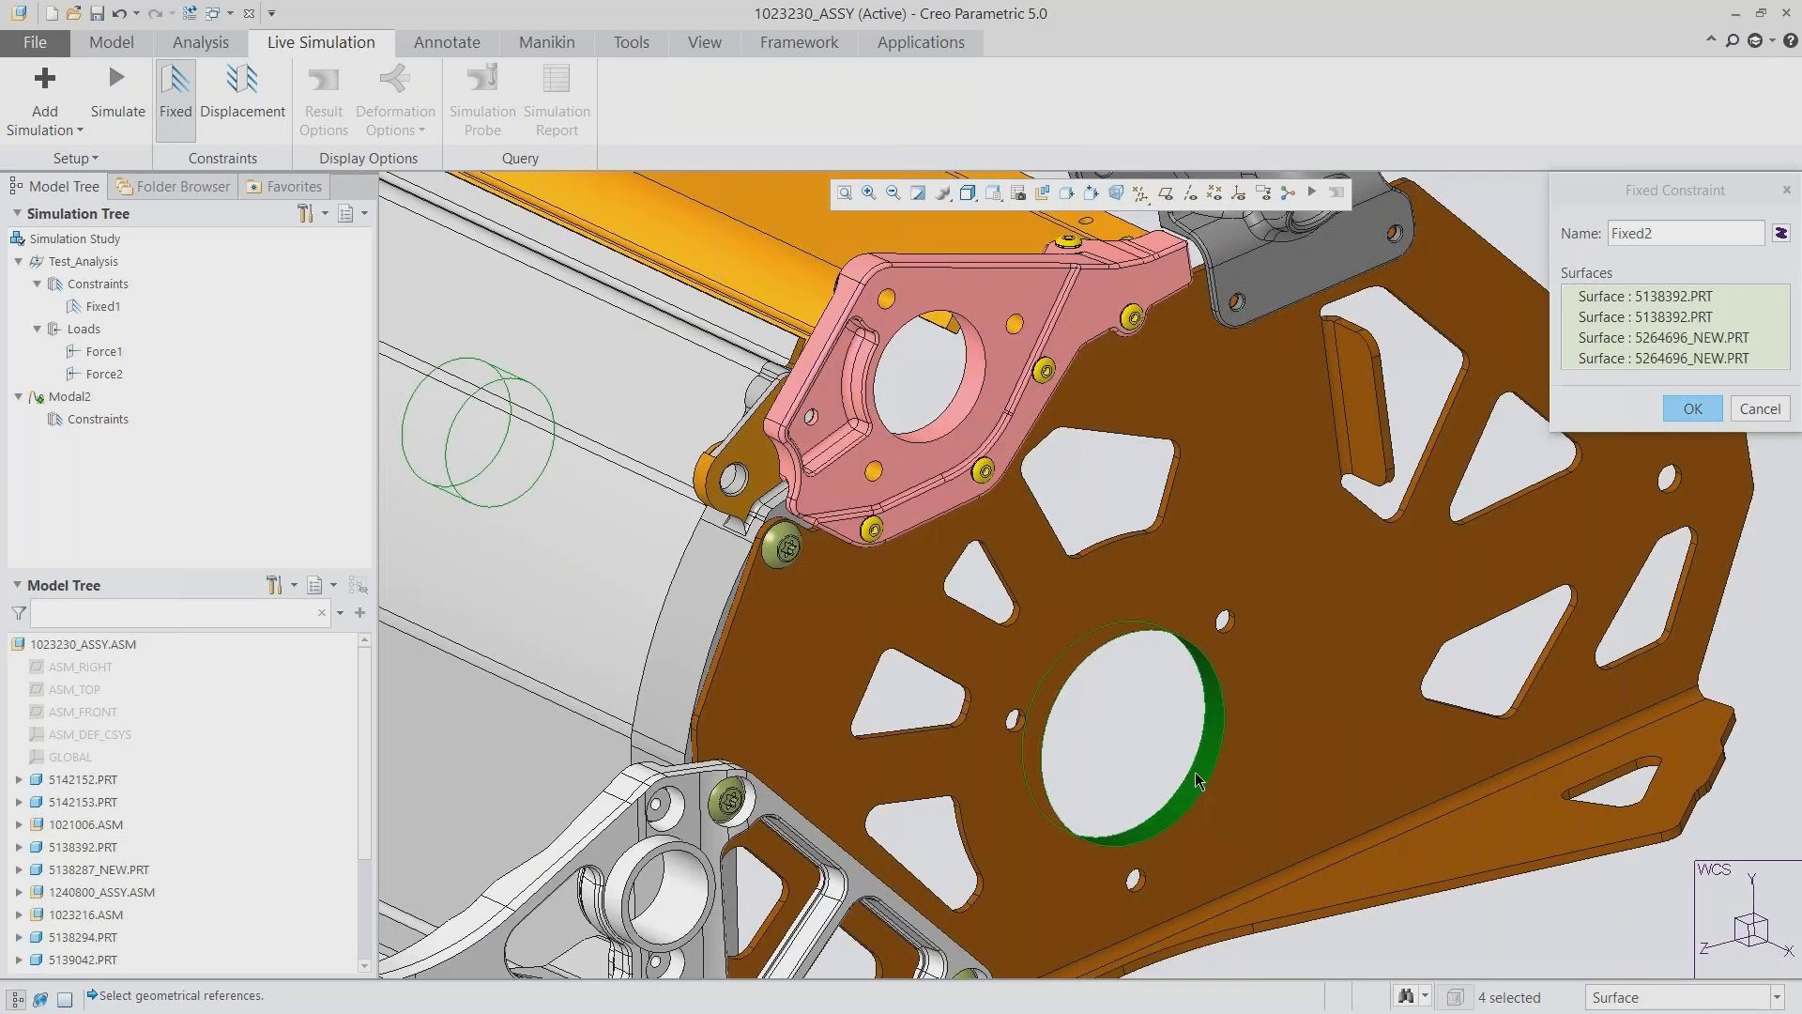
{"action": "left_click", "coordinate": [990, 194]}
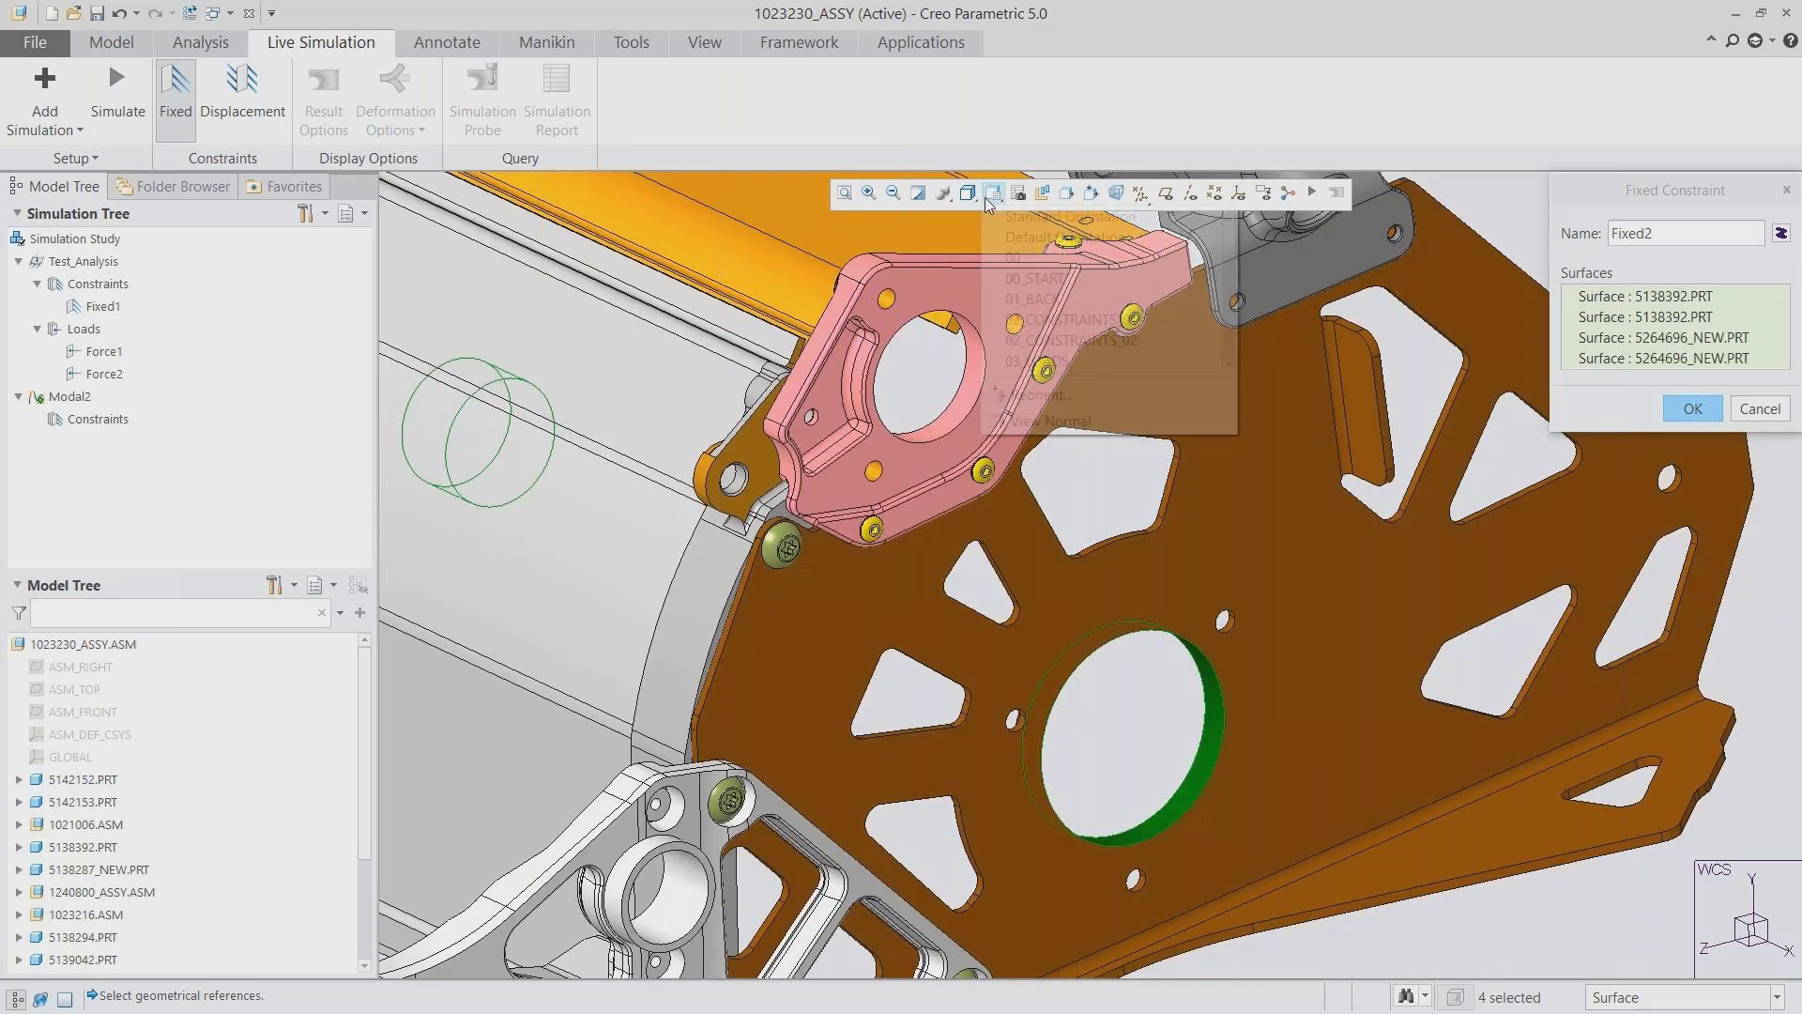
{"action": "left_click", "coordinate": [1051, 279]}
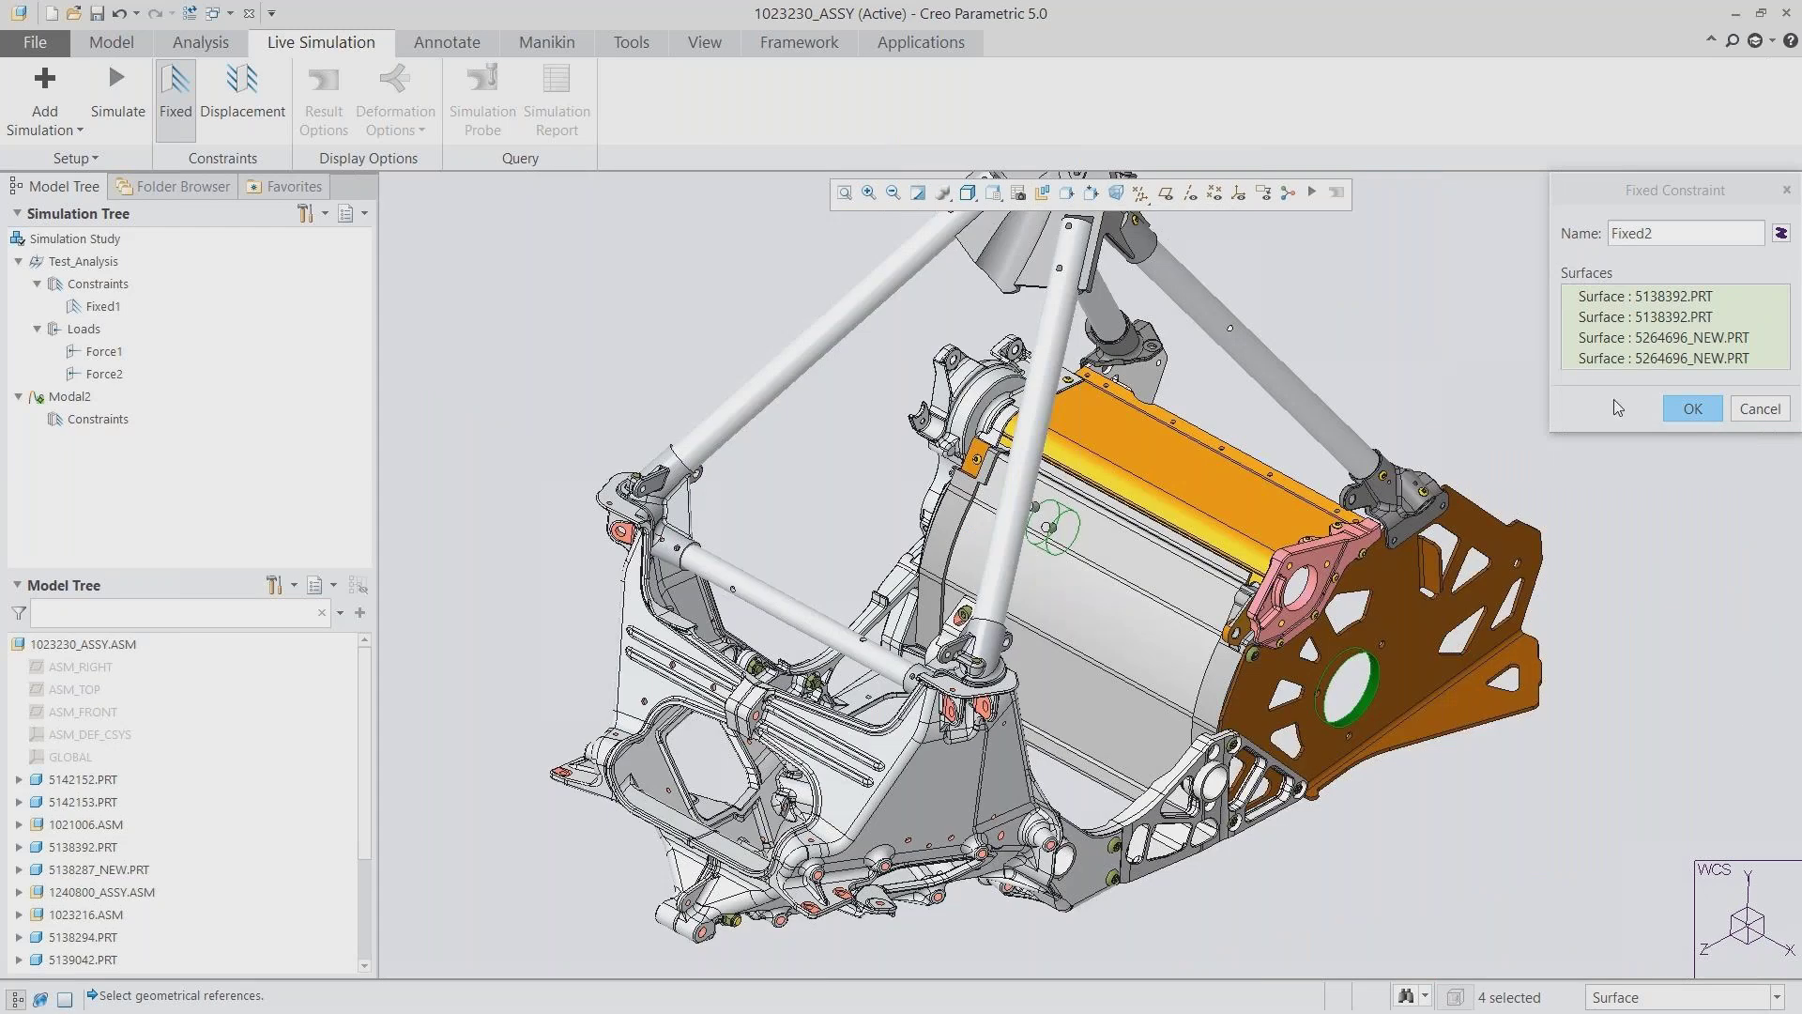
{"action": "middle_click", "coordinate": [1614, 398]}
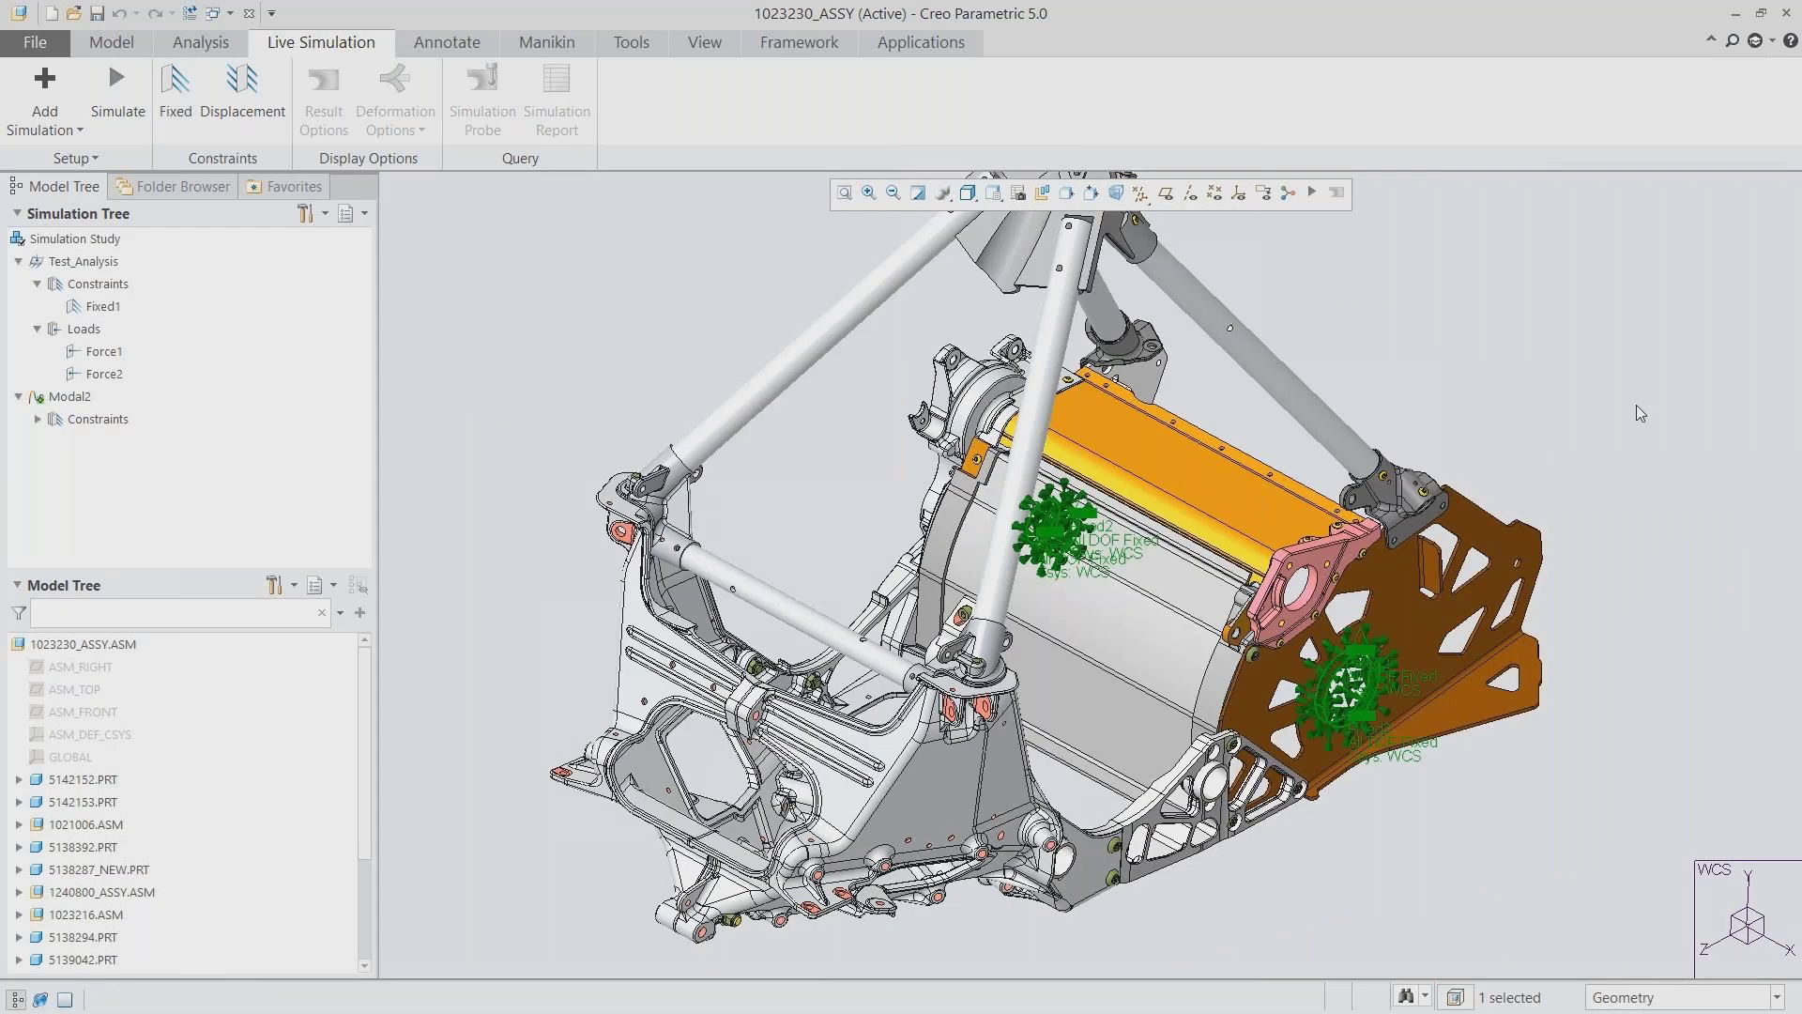
{"action": "left_click", "coordinate": [1475, 374]}
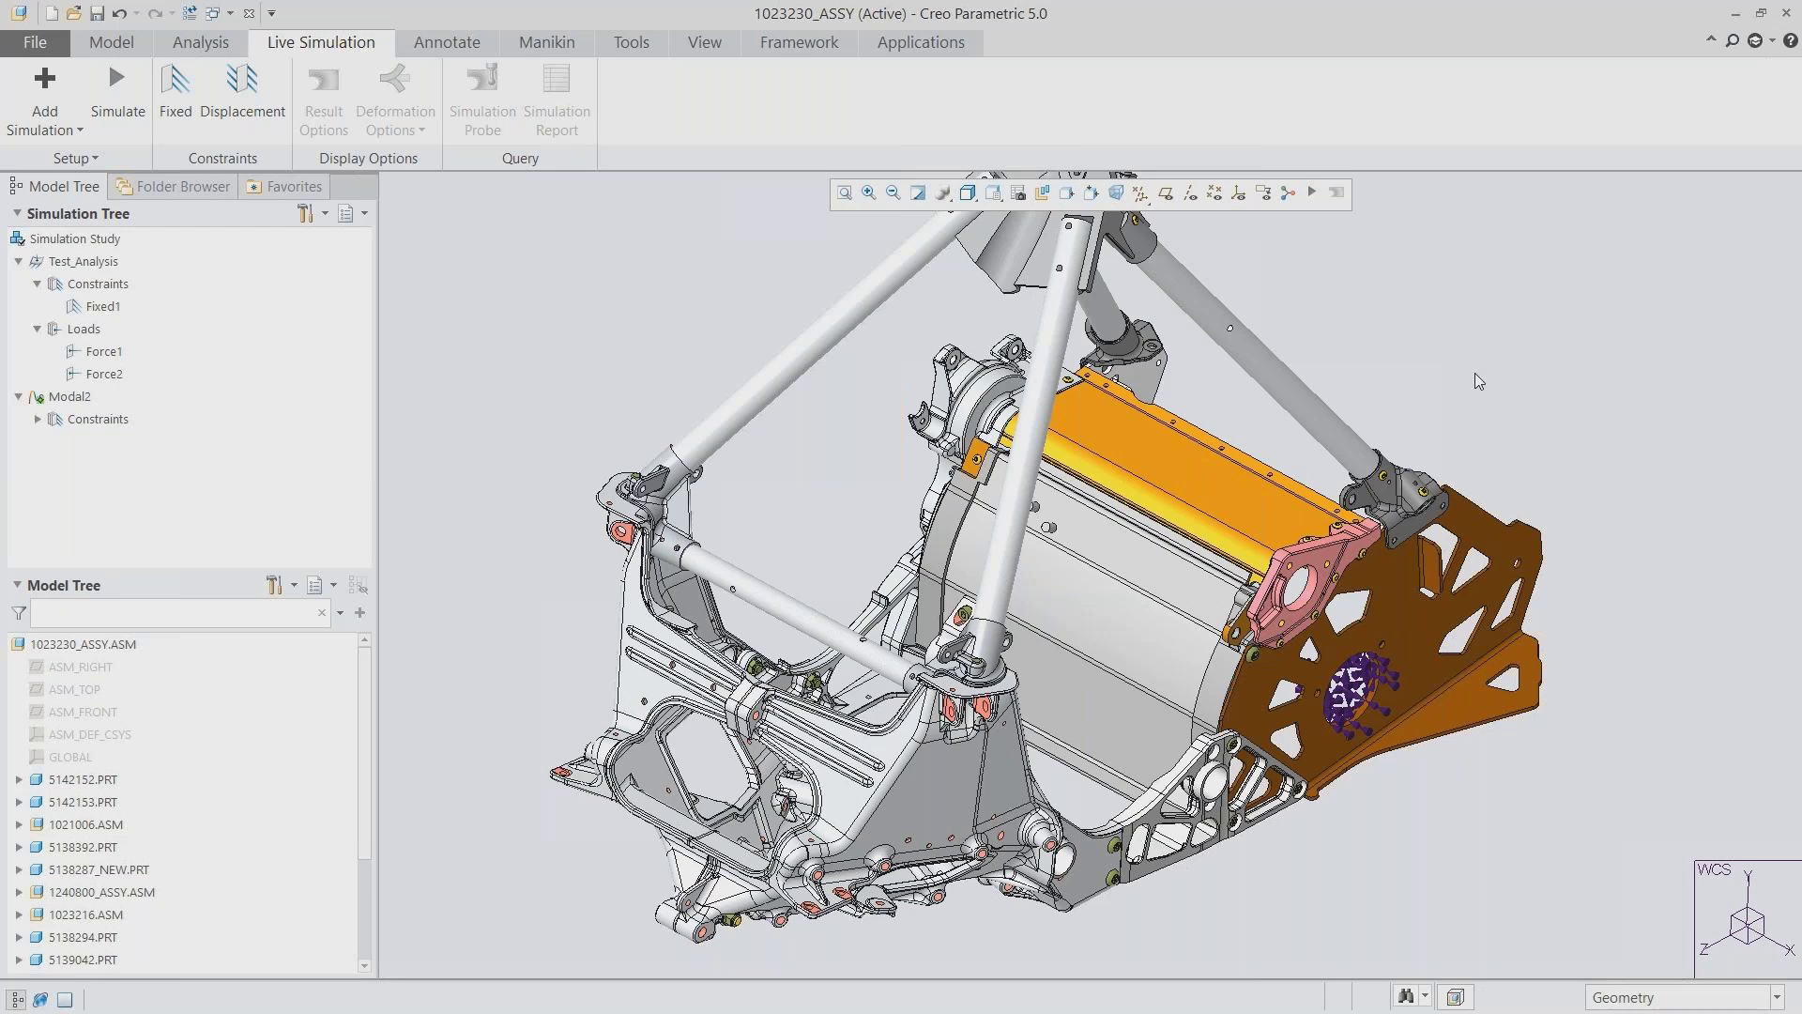
Move the insert marker to just below Group FASTERNERS to suppress the upper frame components, and run the modal simulation
{"action": "left_click_drag", "start_coordinate": [358, 738], "coordinate": [356, 854]}
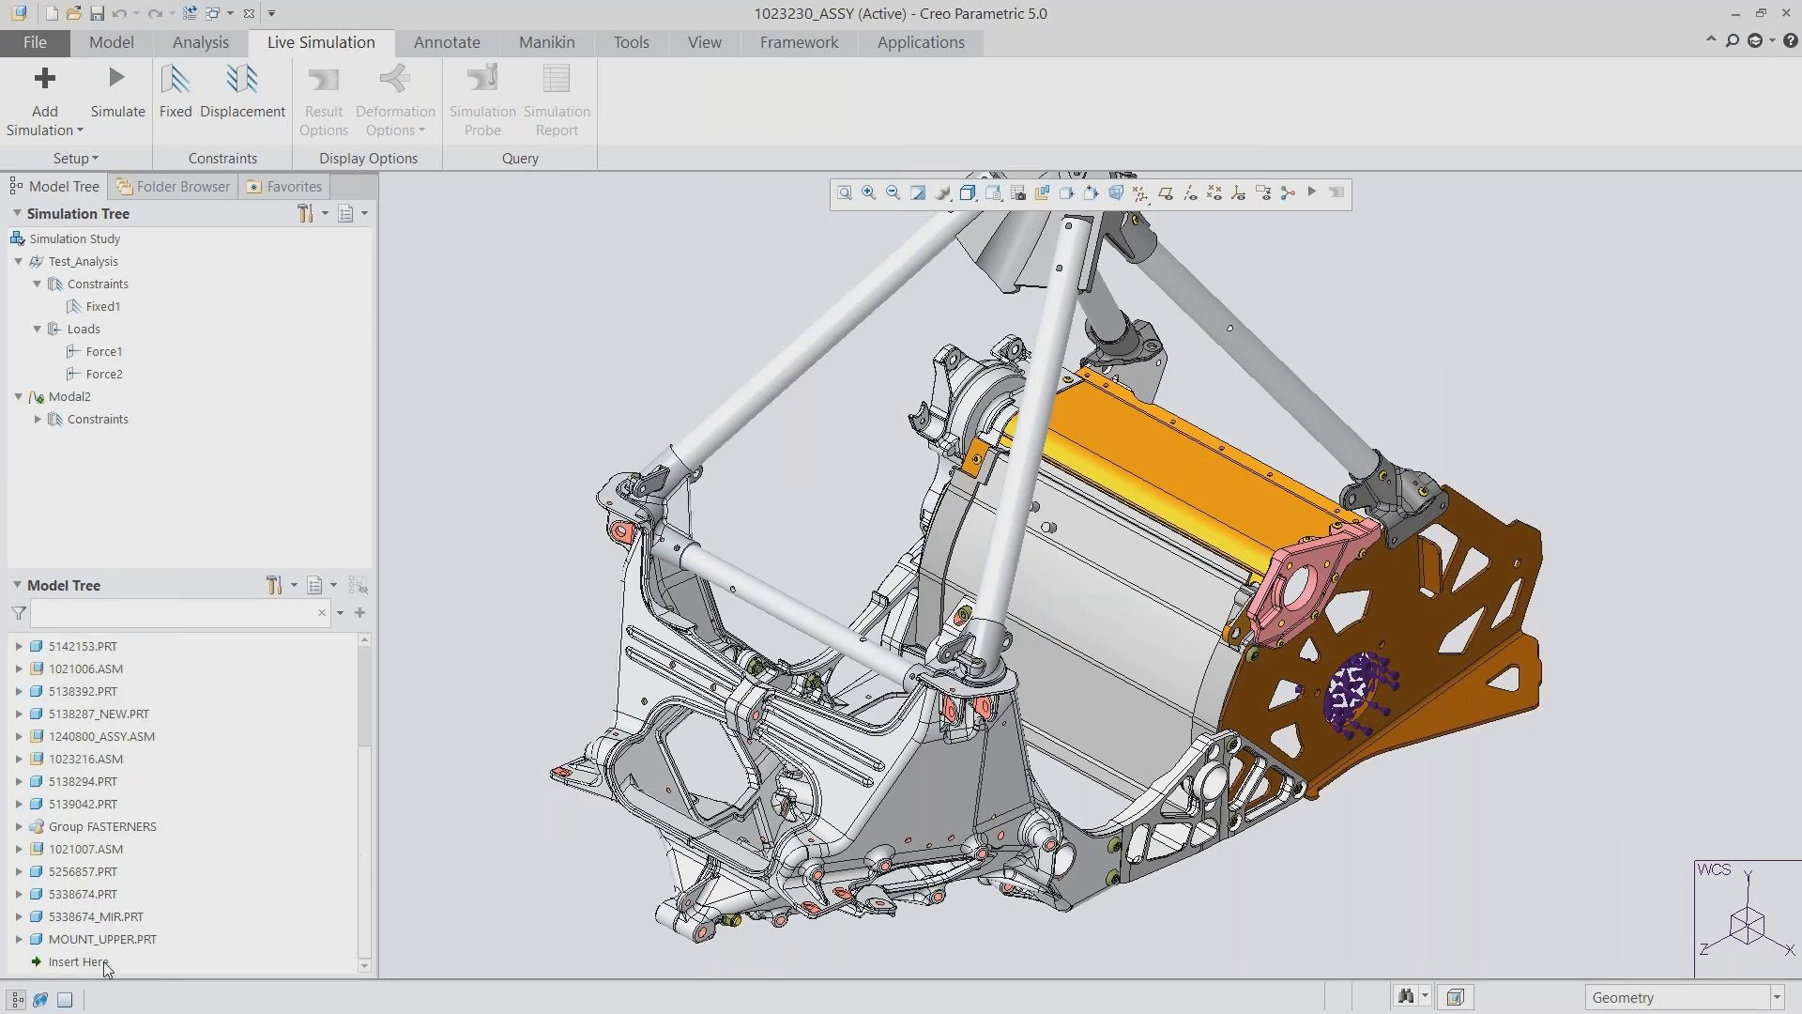
{"action": "left_click_drag", "start_coordinate": [106, 967], "coordinate": [88, 836]}
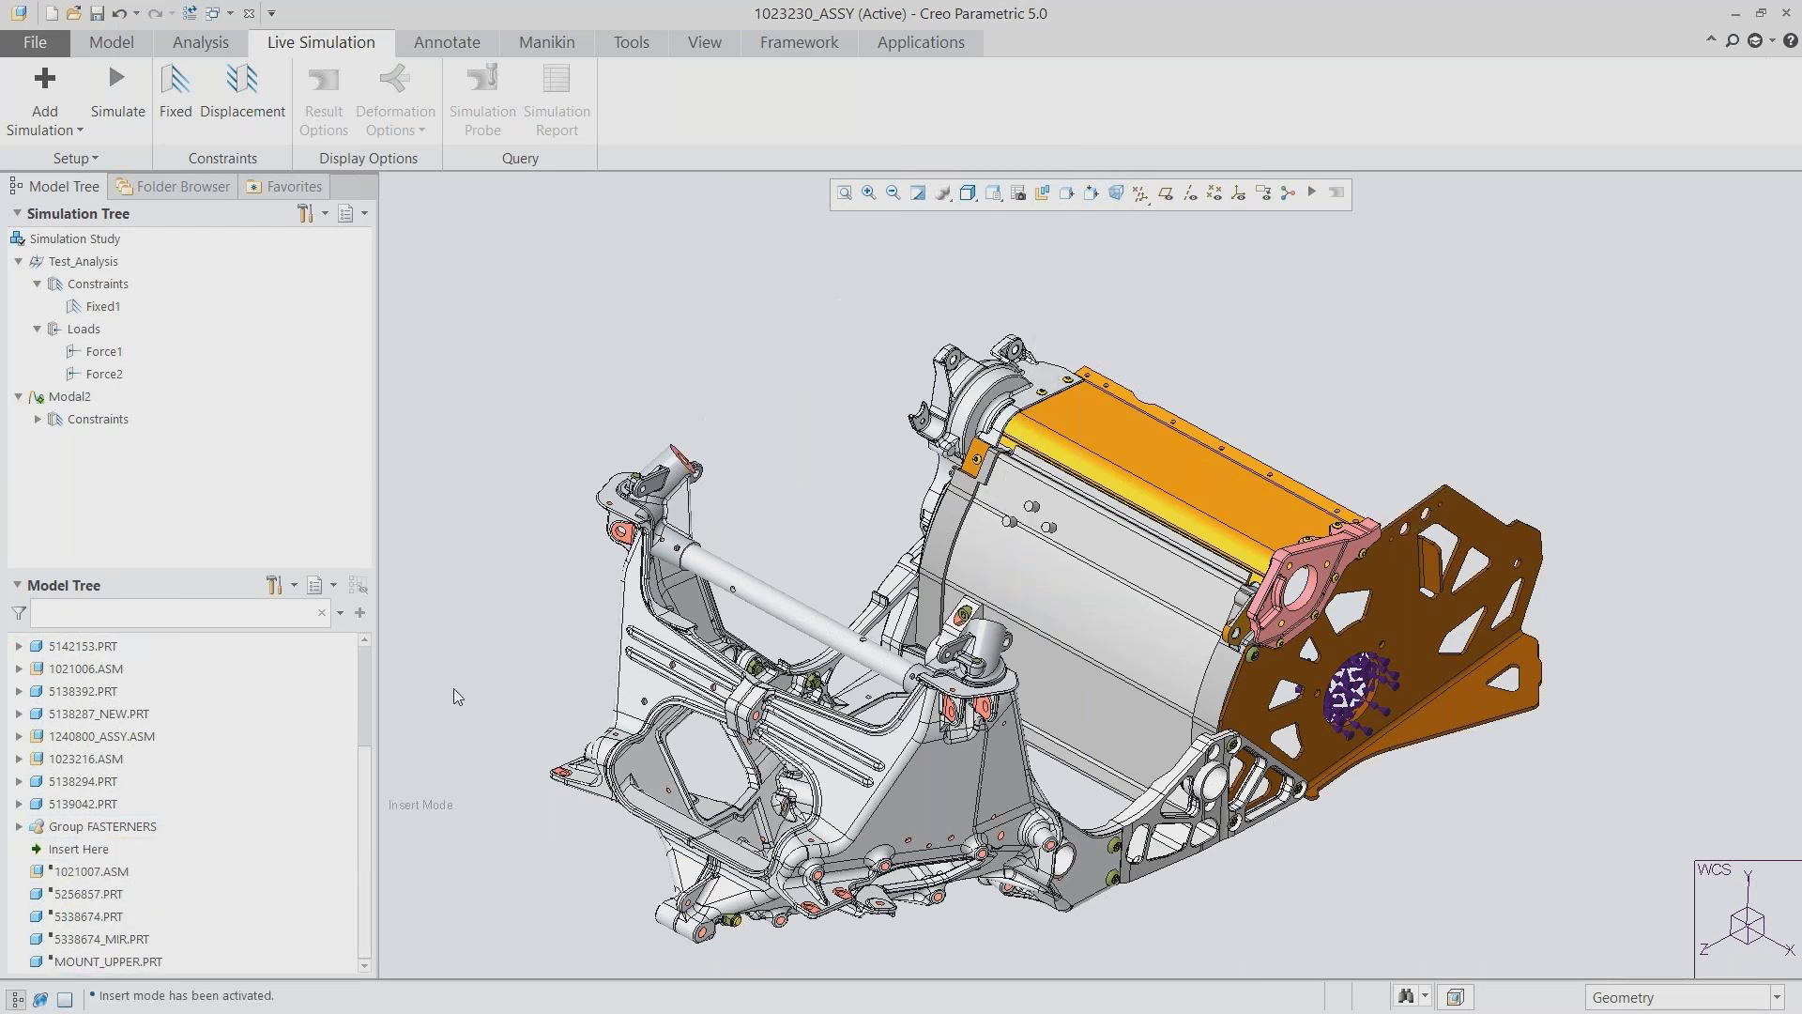
{"action": "left_click", "coordinate": [115, 82]}
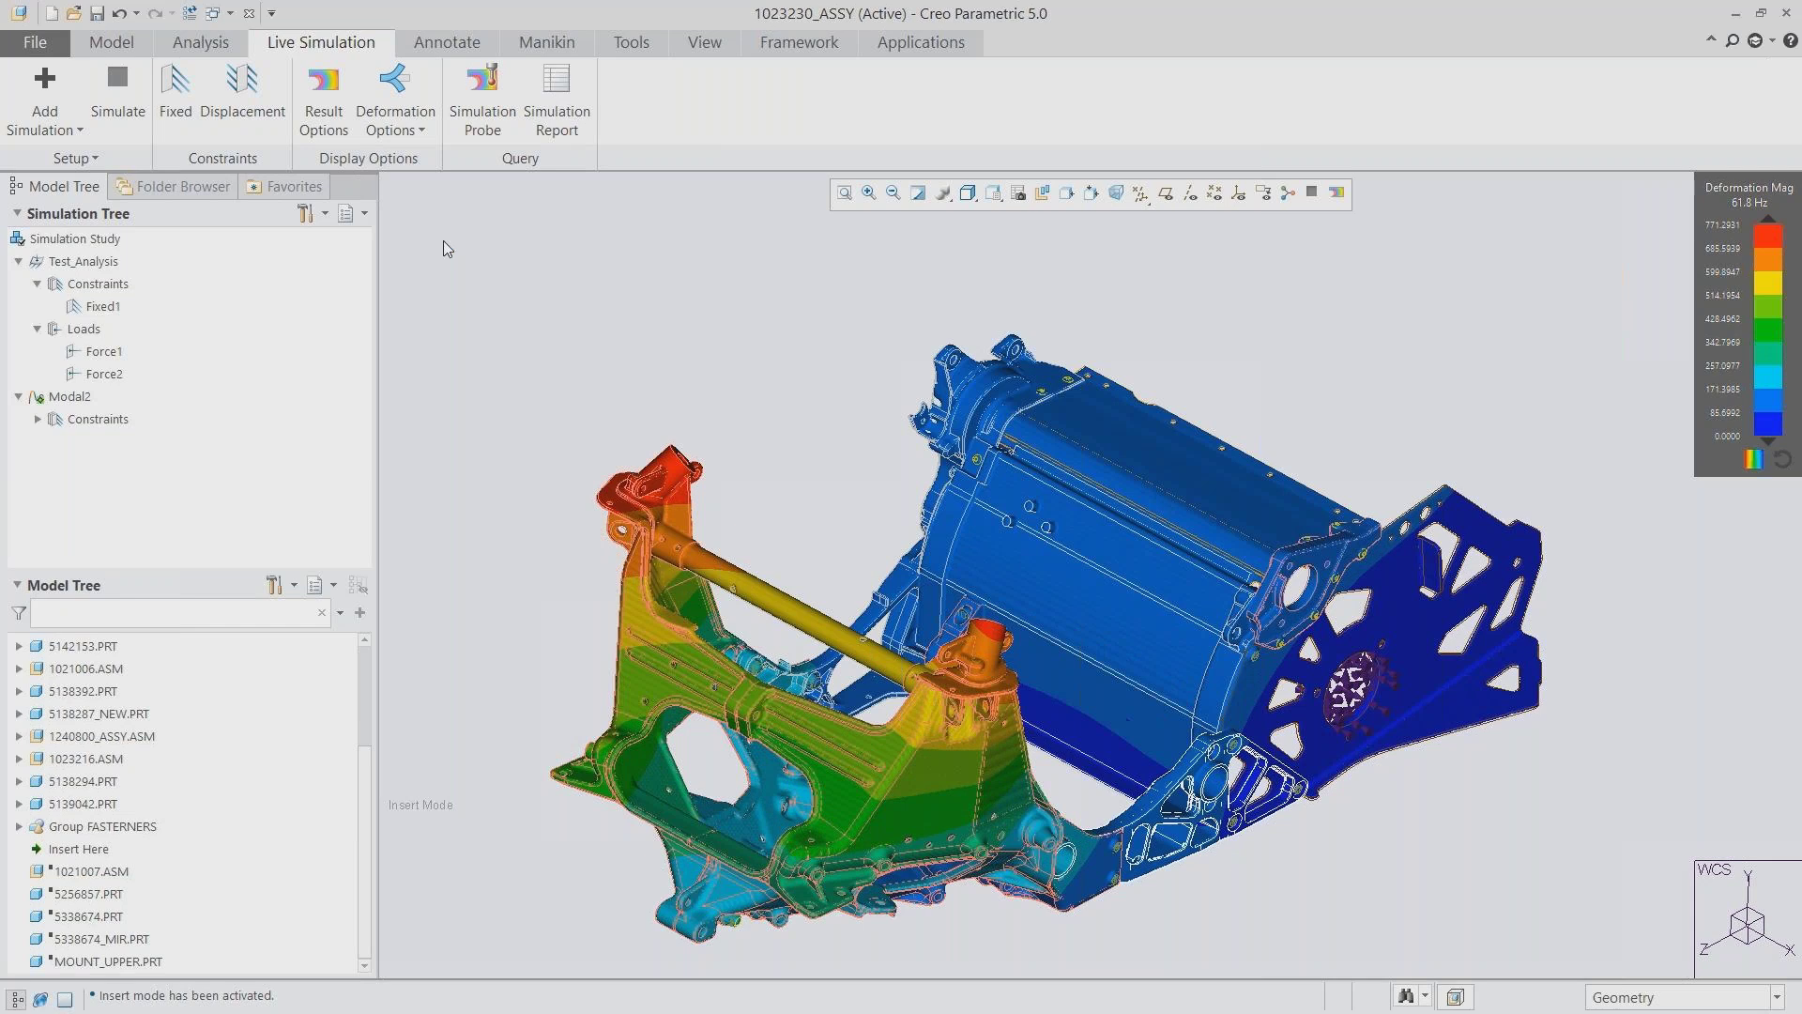
Animate the mode 1 deformation of the modal simulation on the assembly without its upper frame
{"action": "left_click", "coordinate": [323, 92]}
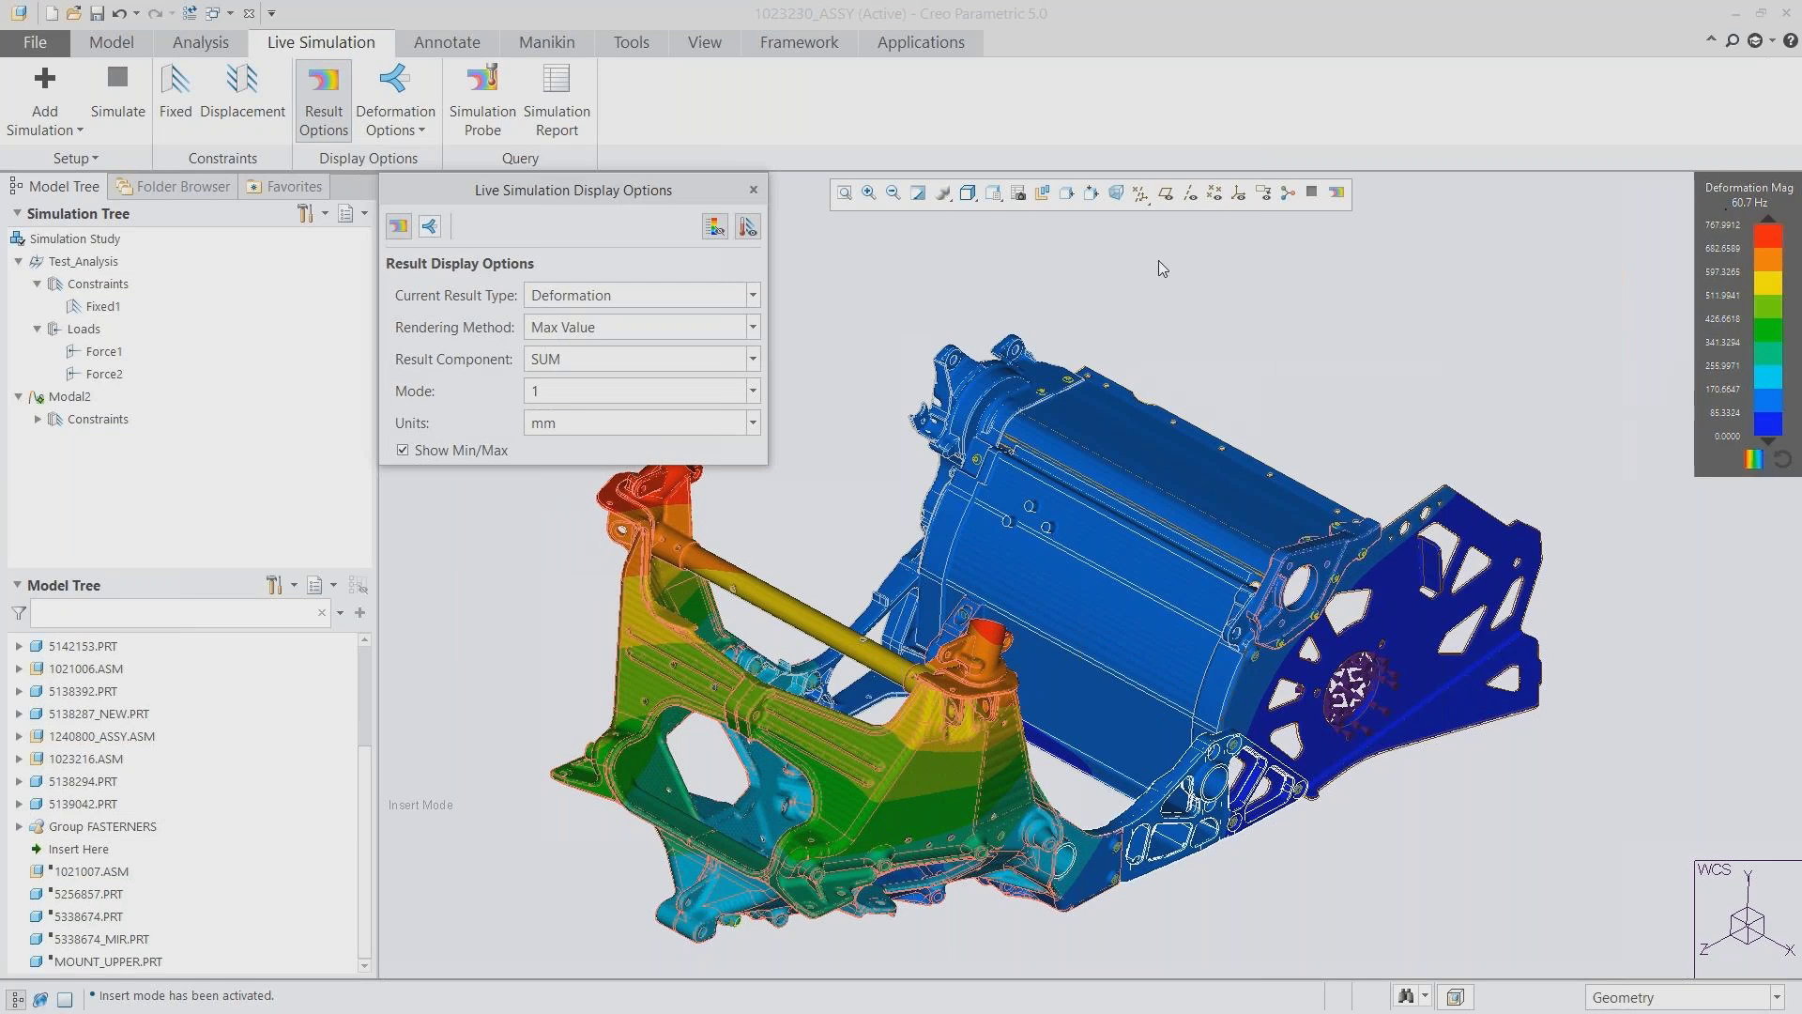
{"action": "left_click", "coordinate": [431, 227]}
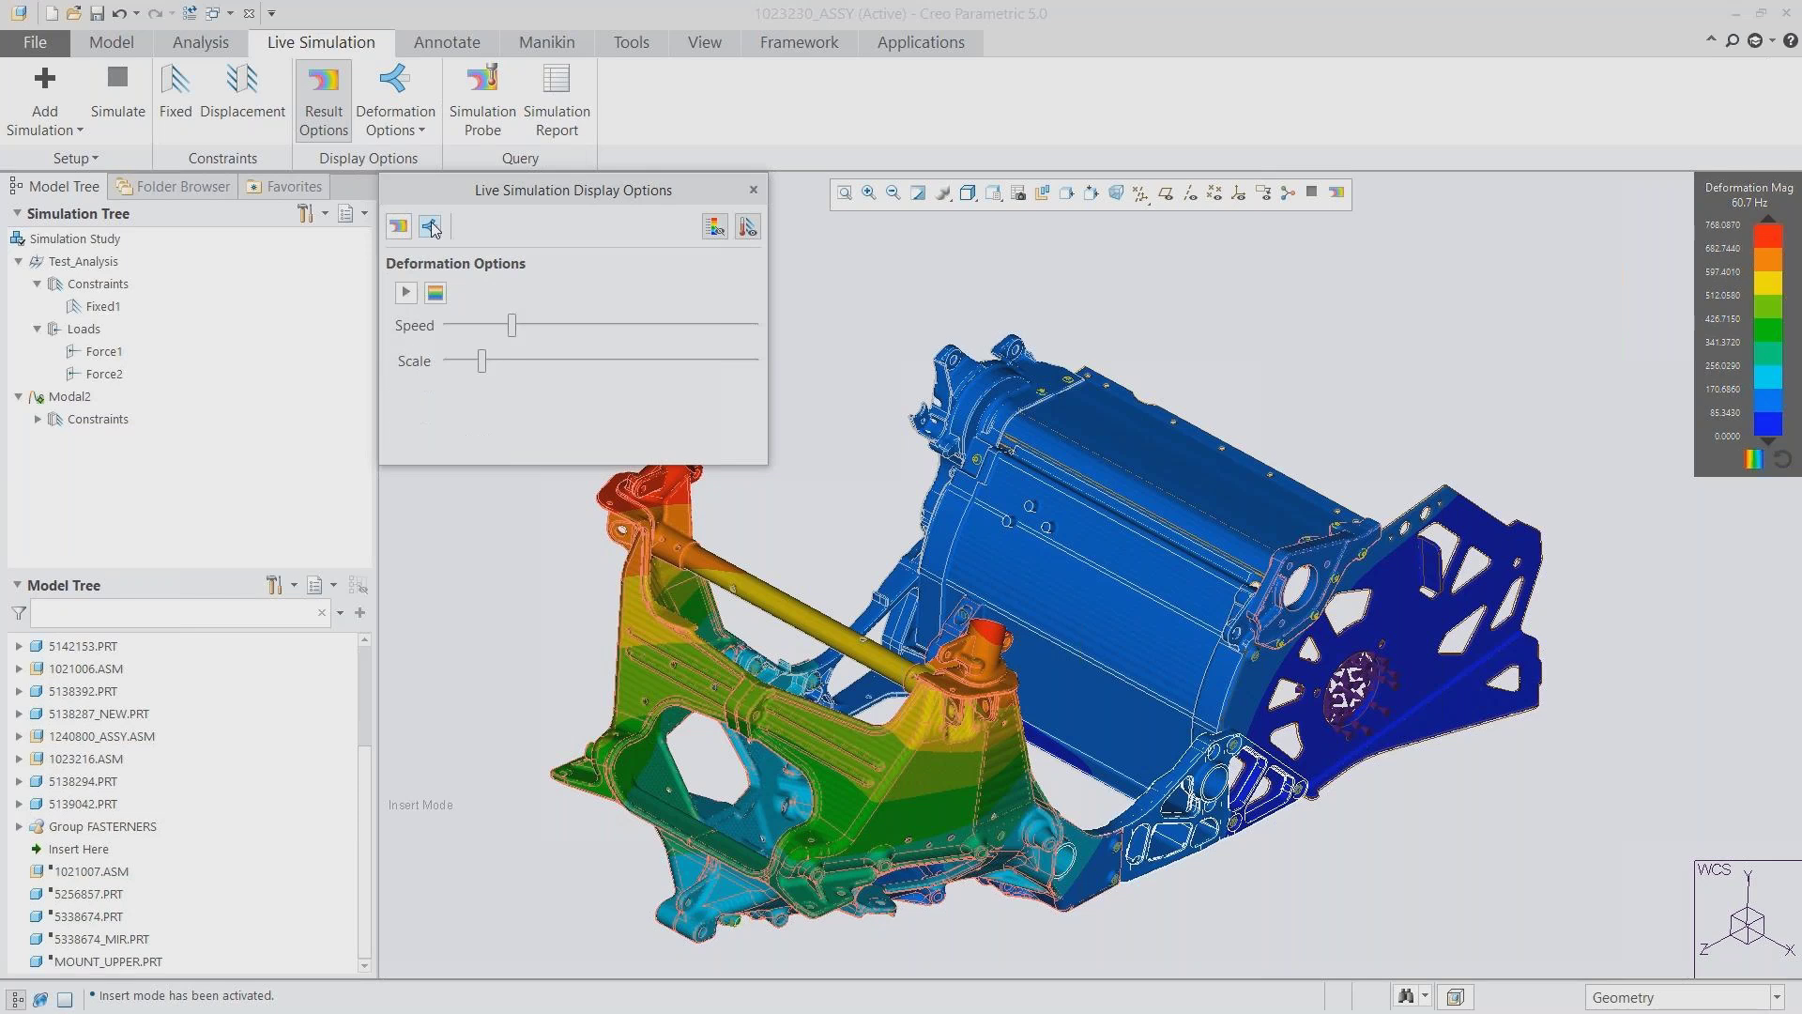
{"action": "left_click", "coordinate": [407, 295]}
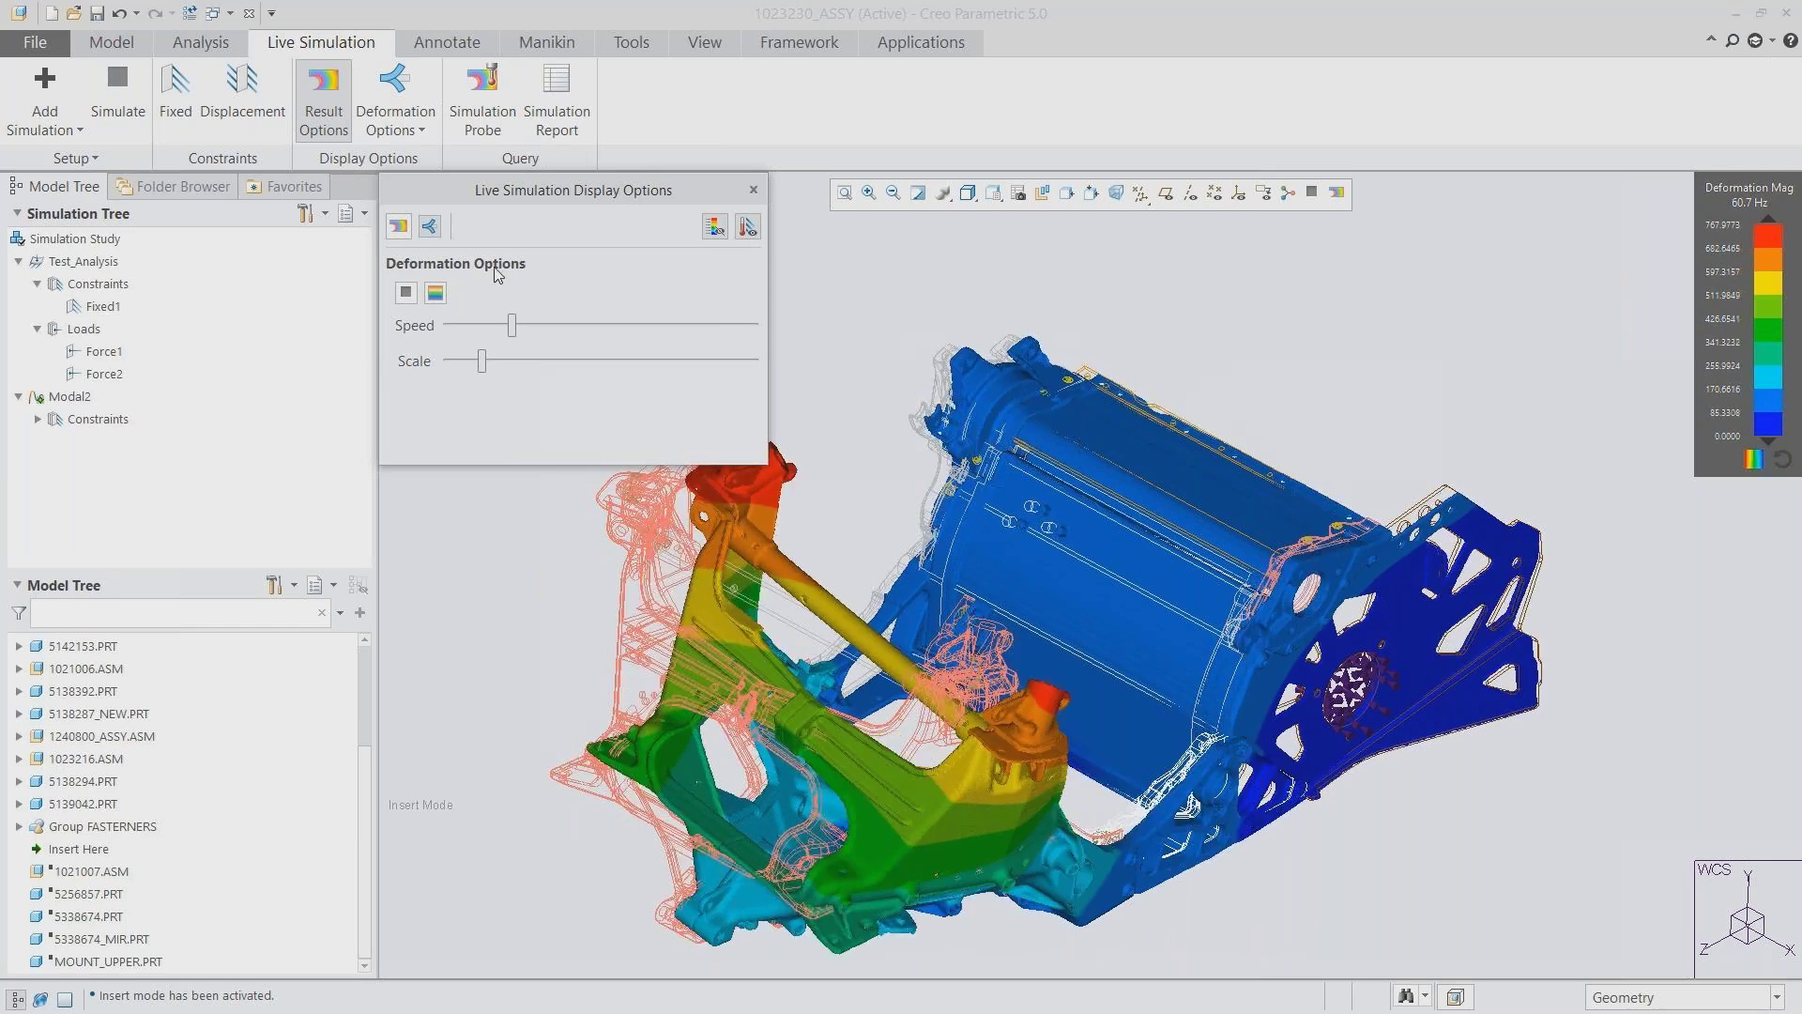
Display mode 4 of the modal results in the running animation, then stop the animation and close the display options
{"action": "left_click", "coordinate": [399, 227]}
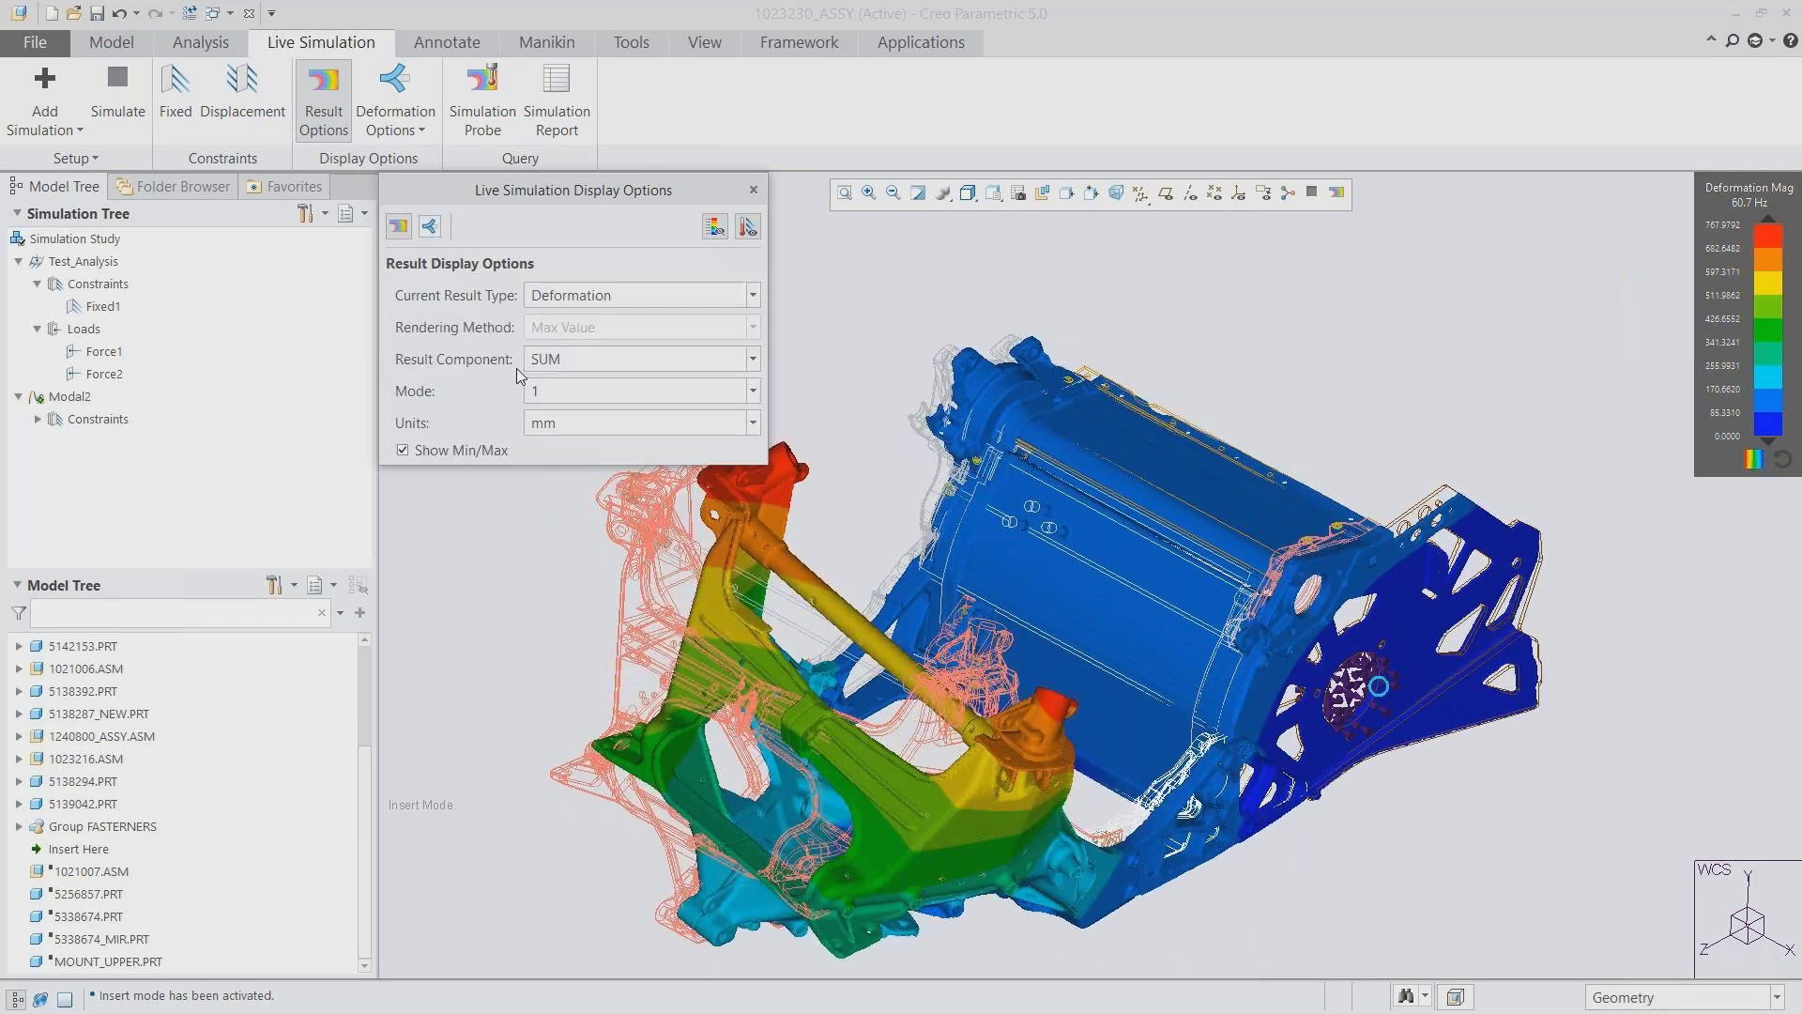
{"action": "left_click", "coordinate": [681, 392]}
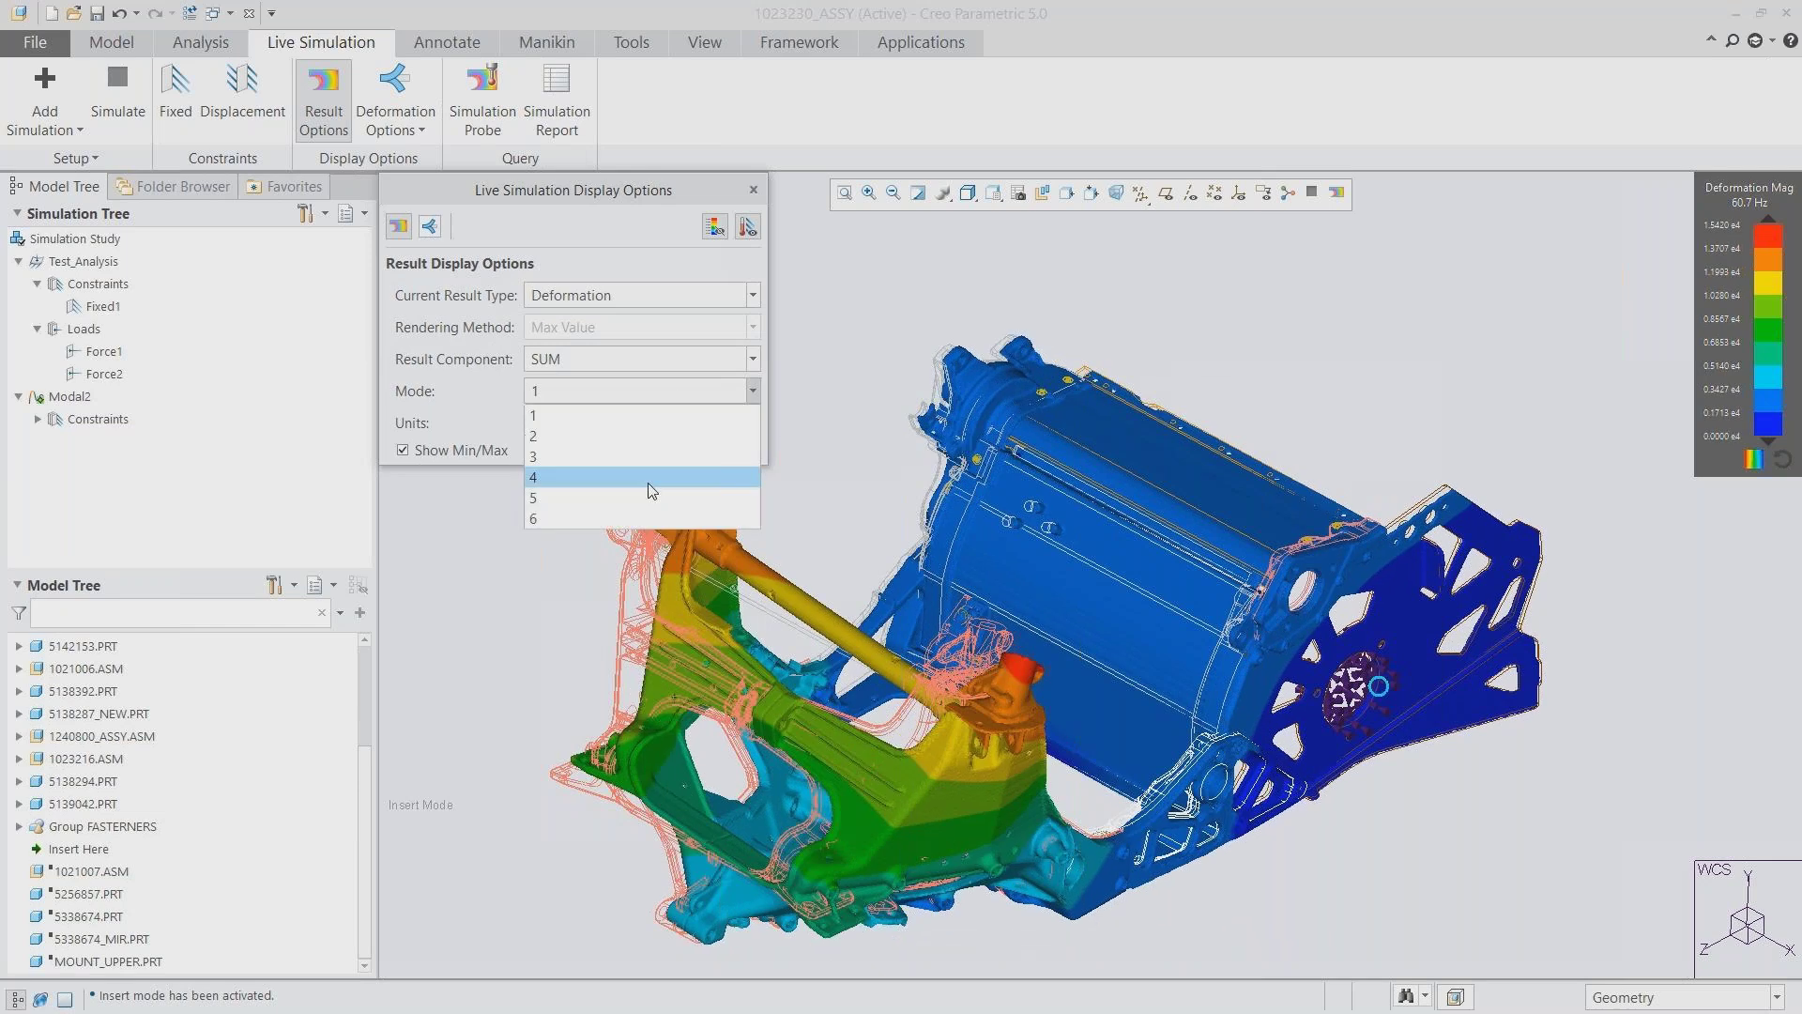
{"action": "left_click", "coordinate": [652, 479]}
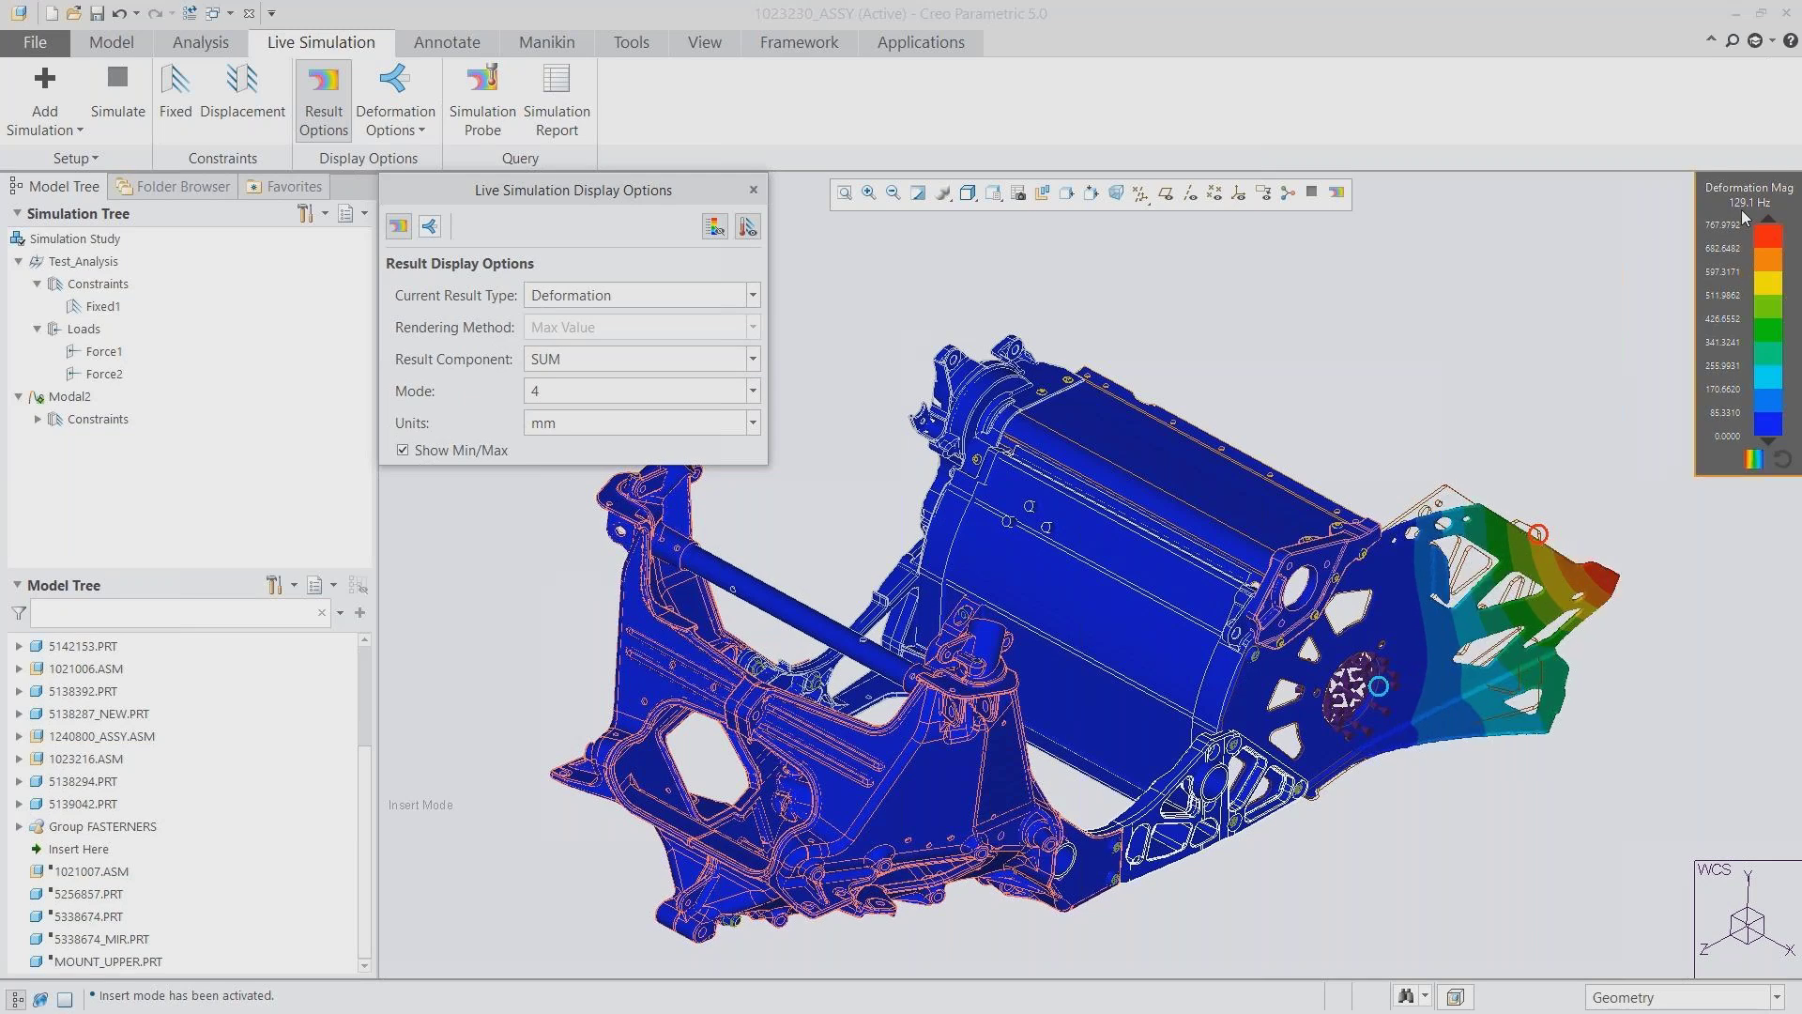
{"action": "left_click", "coordinate": [429, 227]}
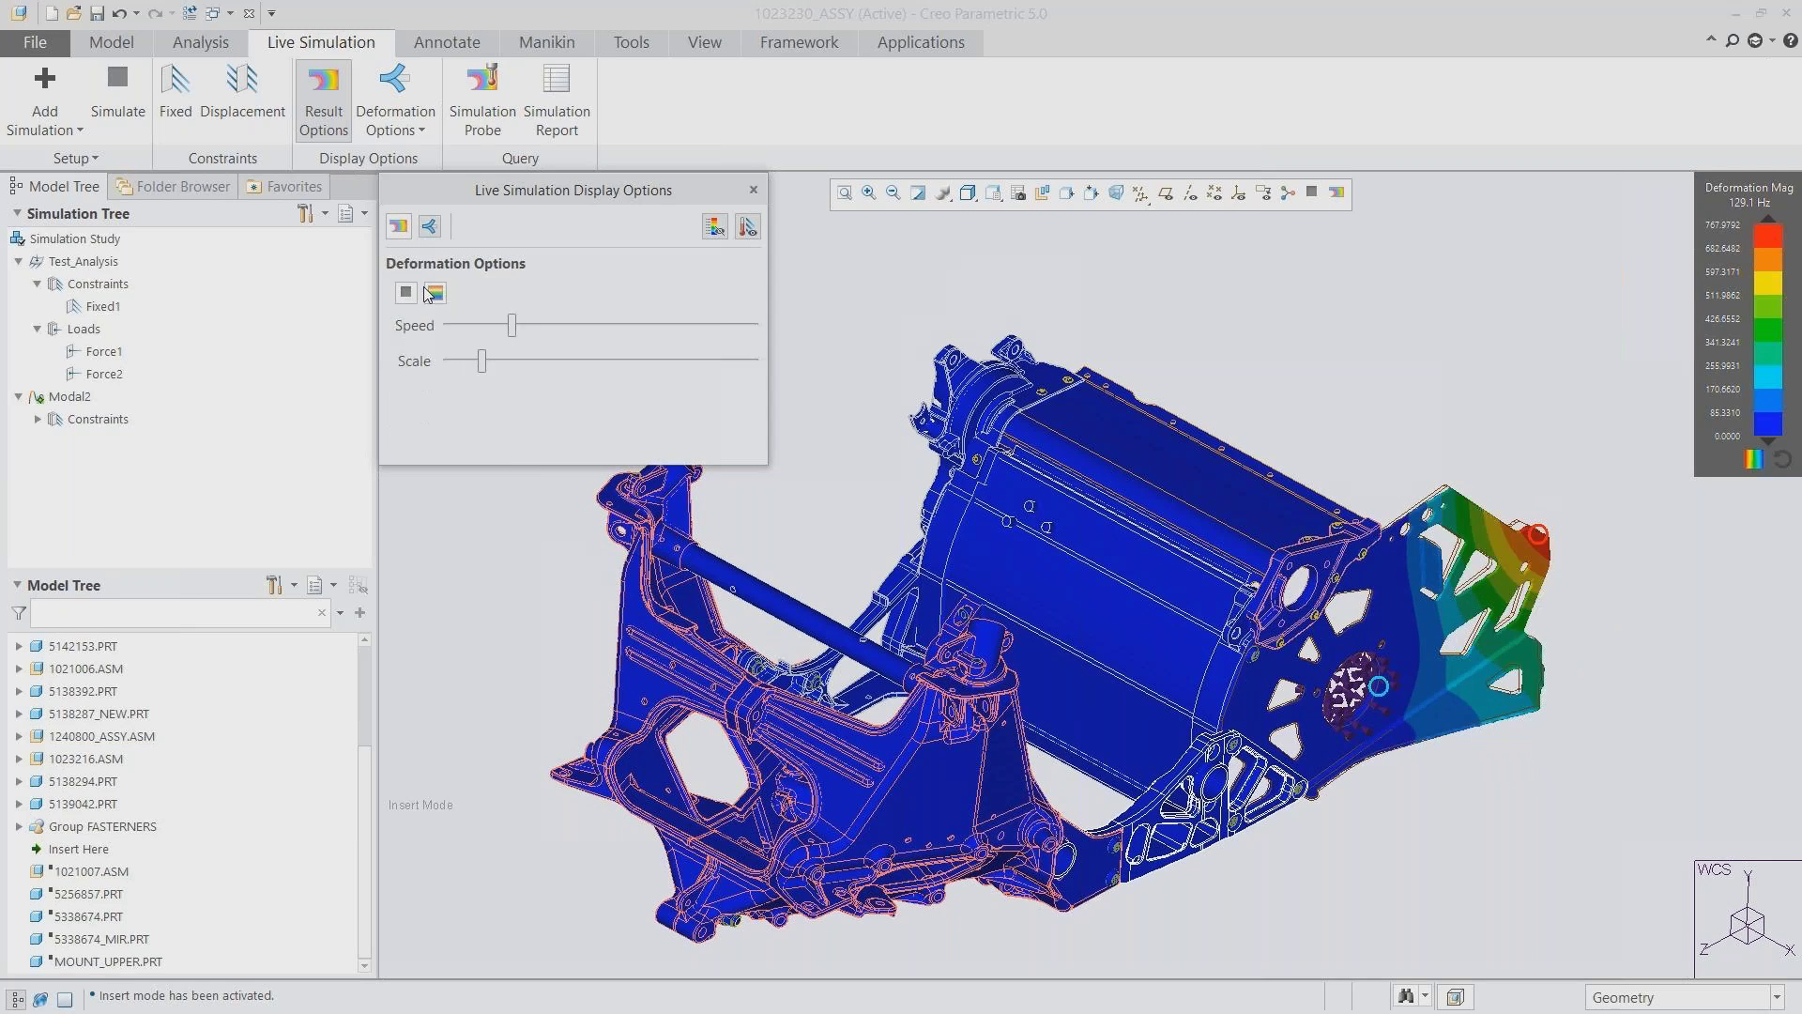
{"action": "left_click", "coordinate": [407, 294]}
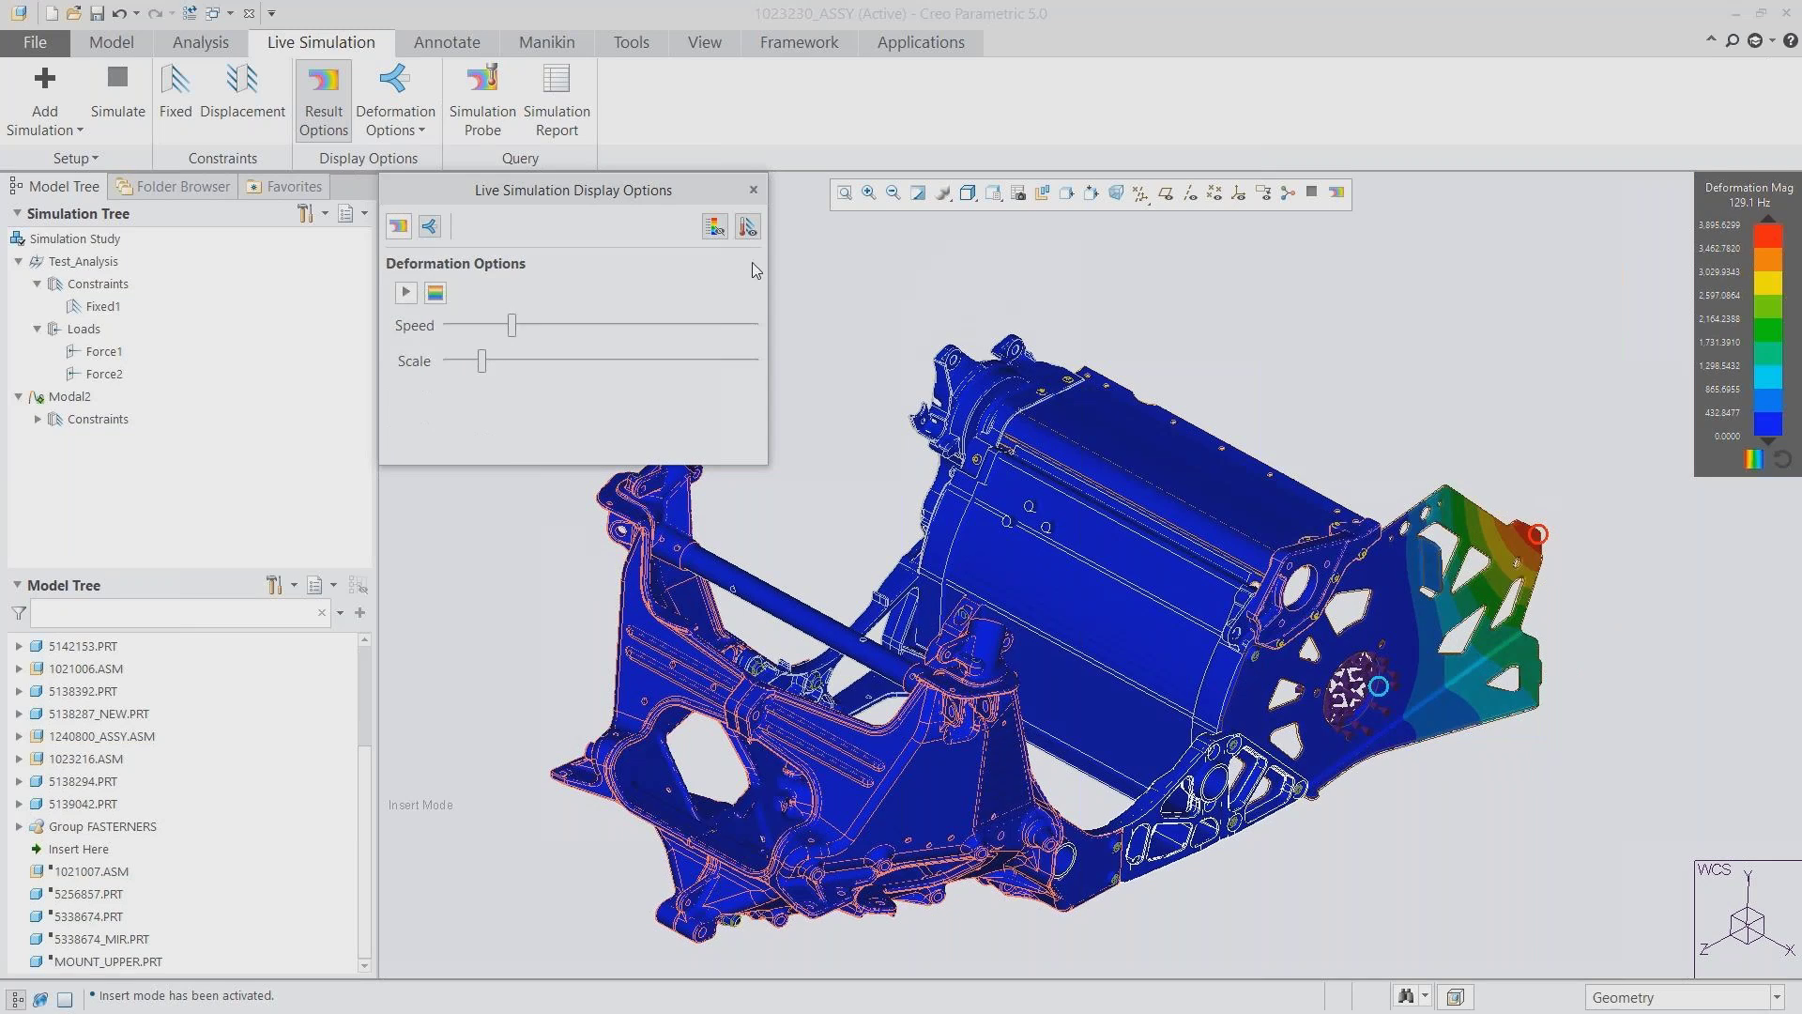
{"action": "left_click", "coordinate": [754, 190]}
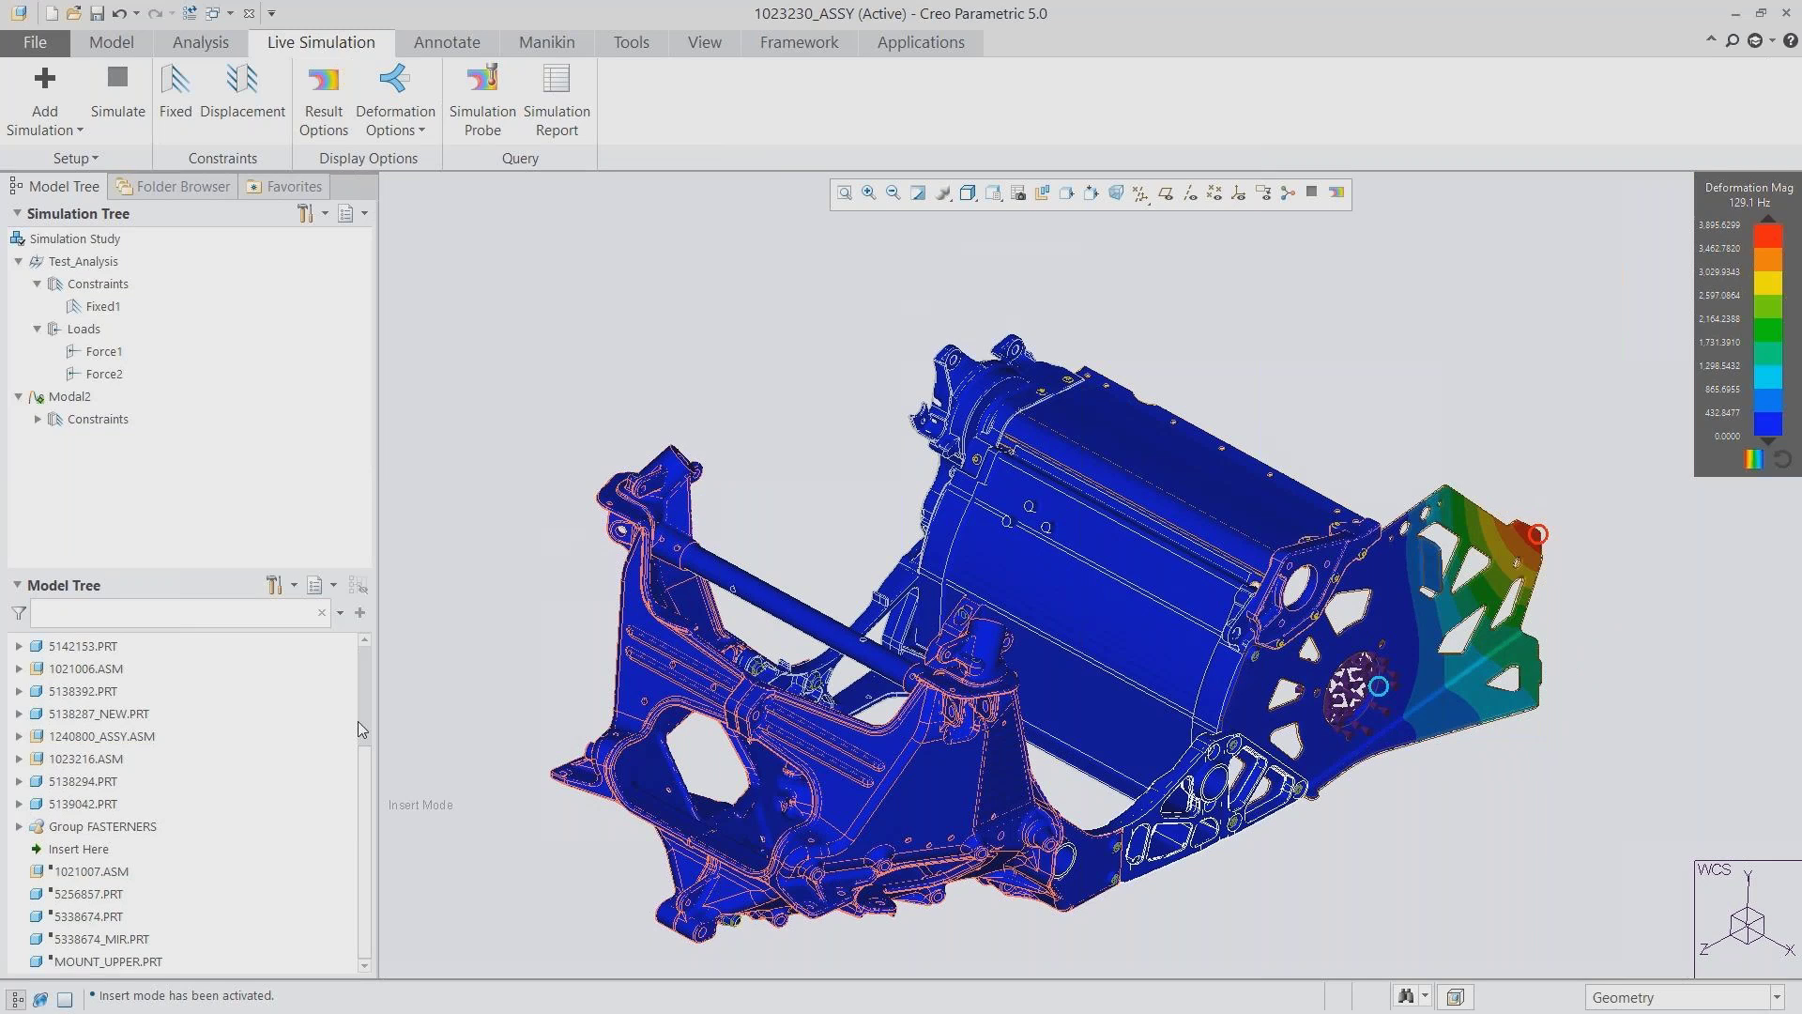
Exit insert mode and resume the suppressed upper frame components
{"action": "right_click", "coordinate": [90, 853]}
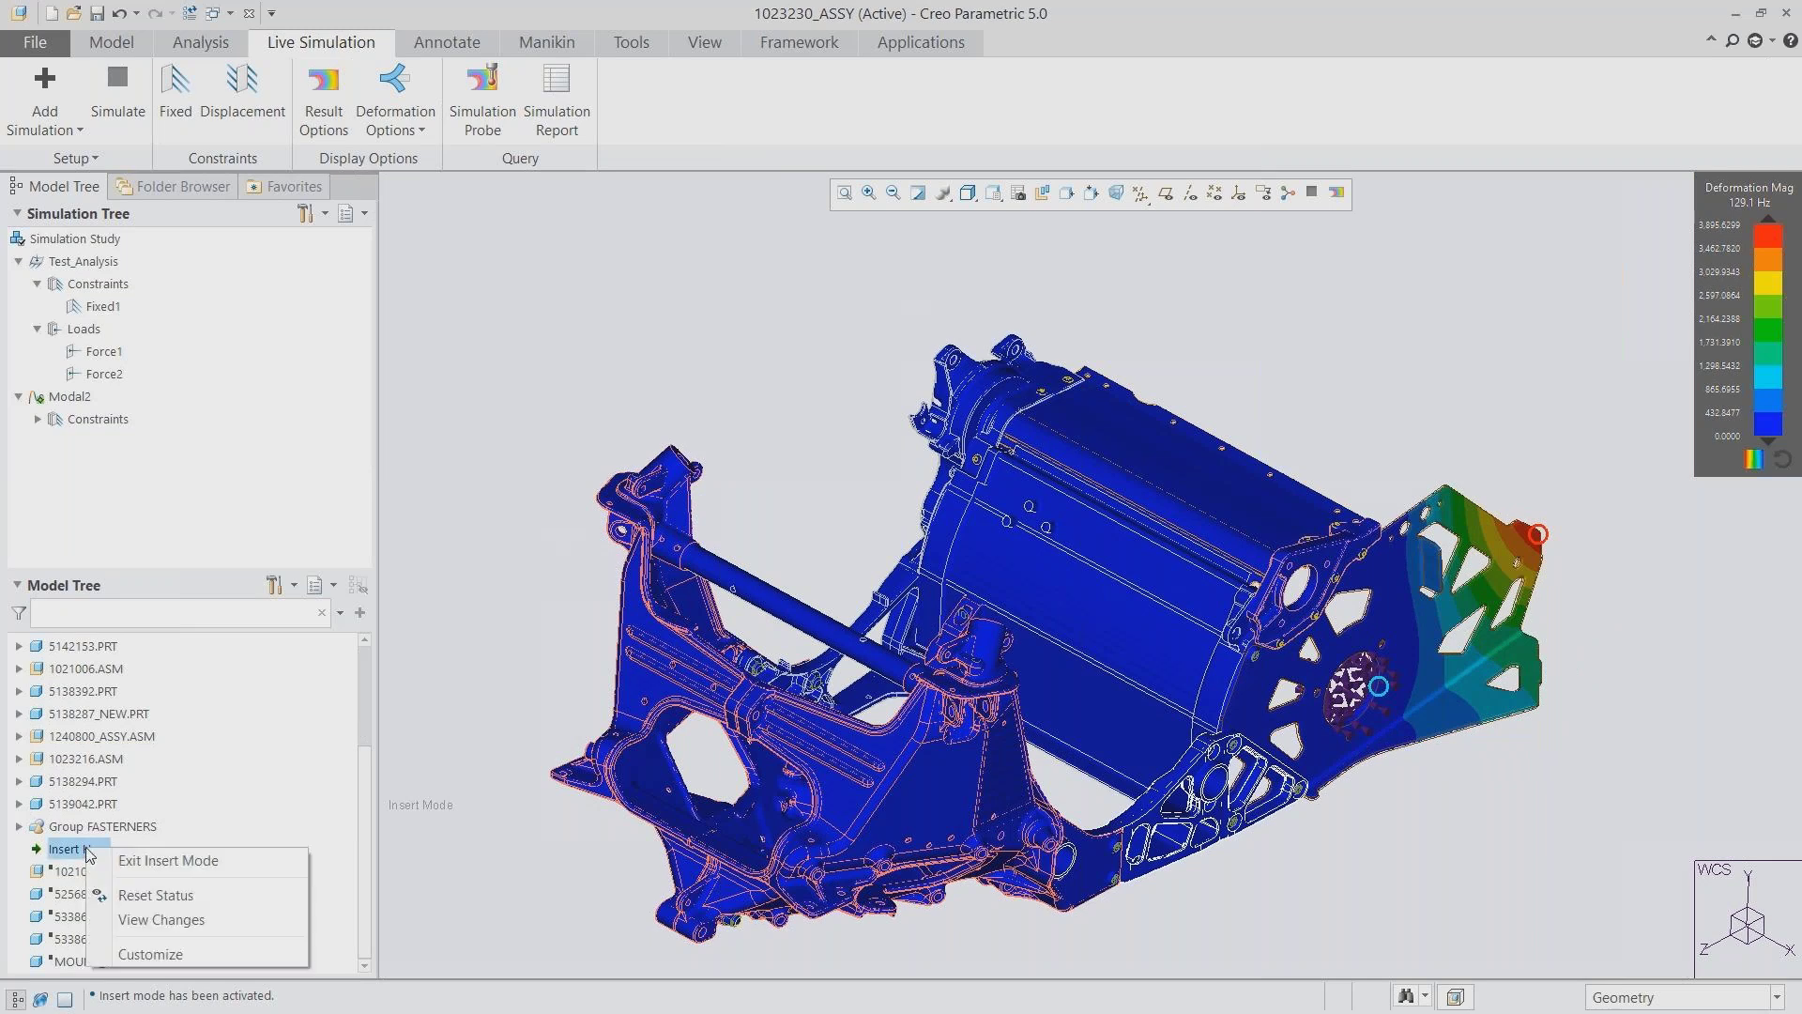
{"action": "left_click", "coordinate": [134, 862]}
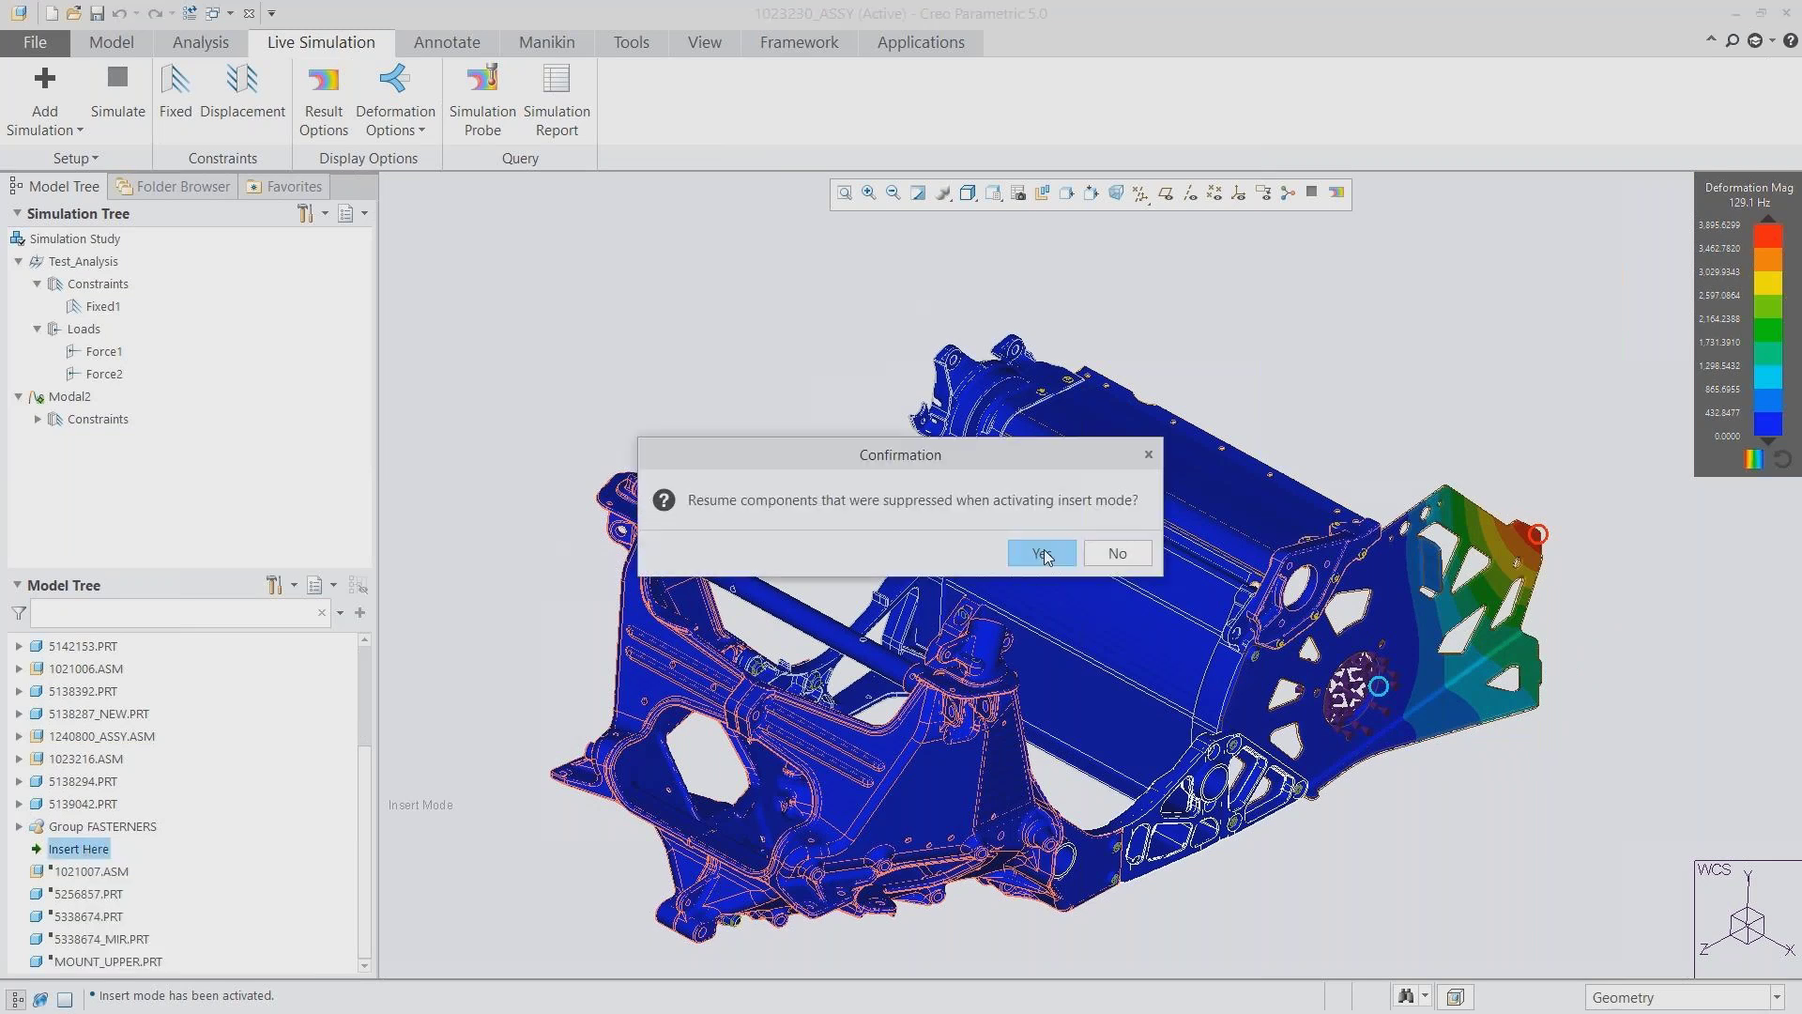
{"action": "left_click", "coordinate": [1044, 554]}
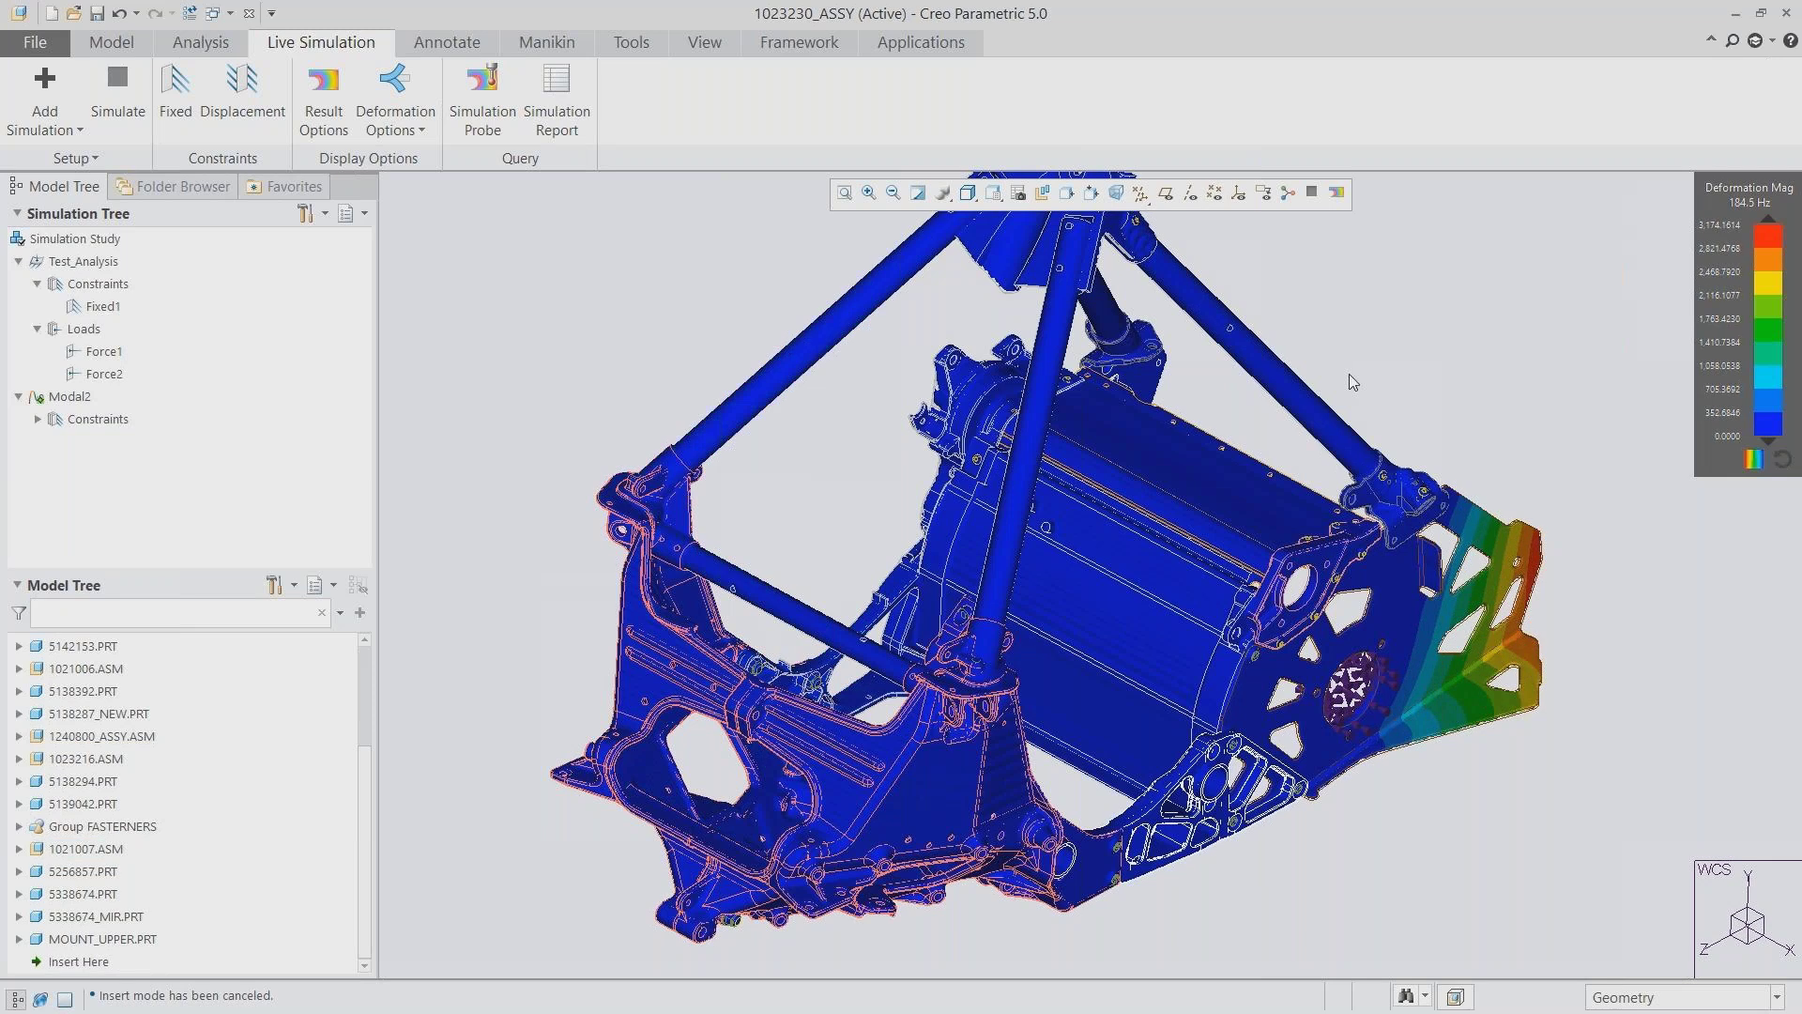
Animate the mode 4 deformation on the full assembly with its upper frame
{"action": "left_click", "coordinate": [326, 100]}
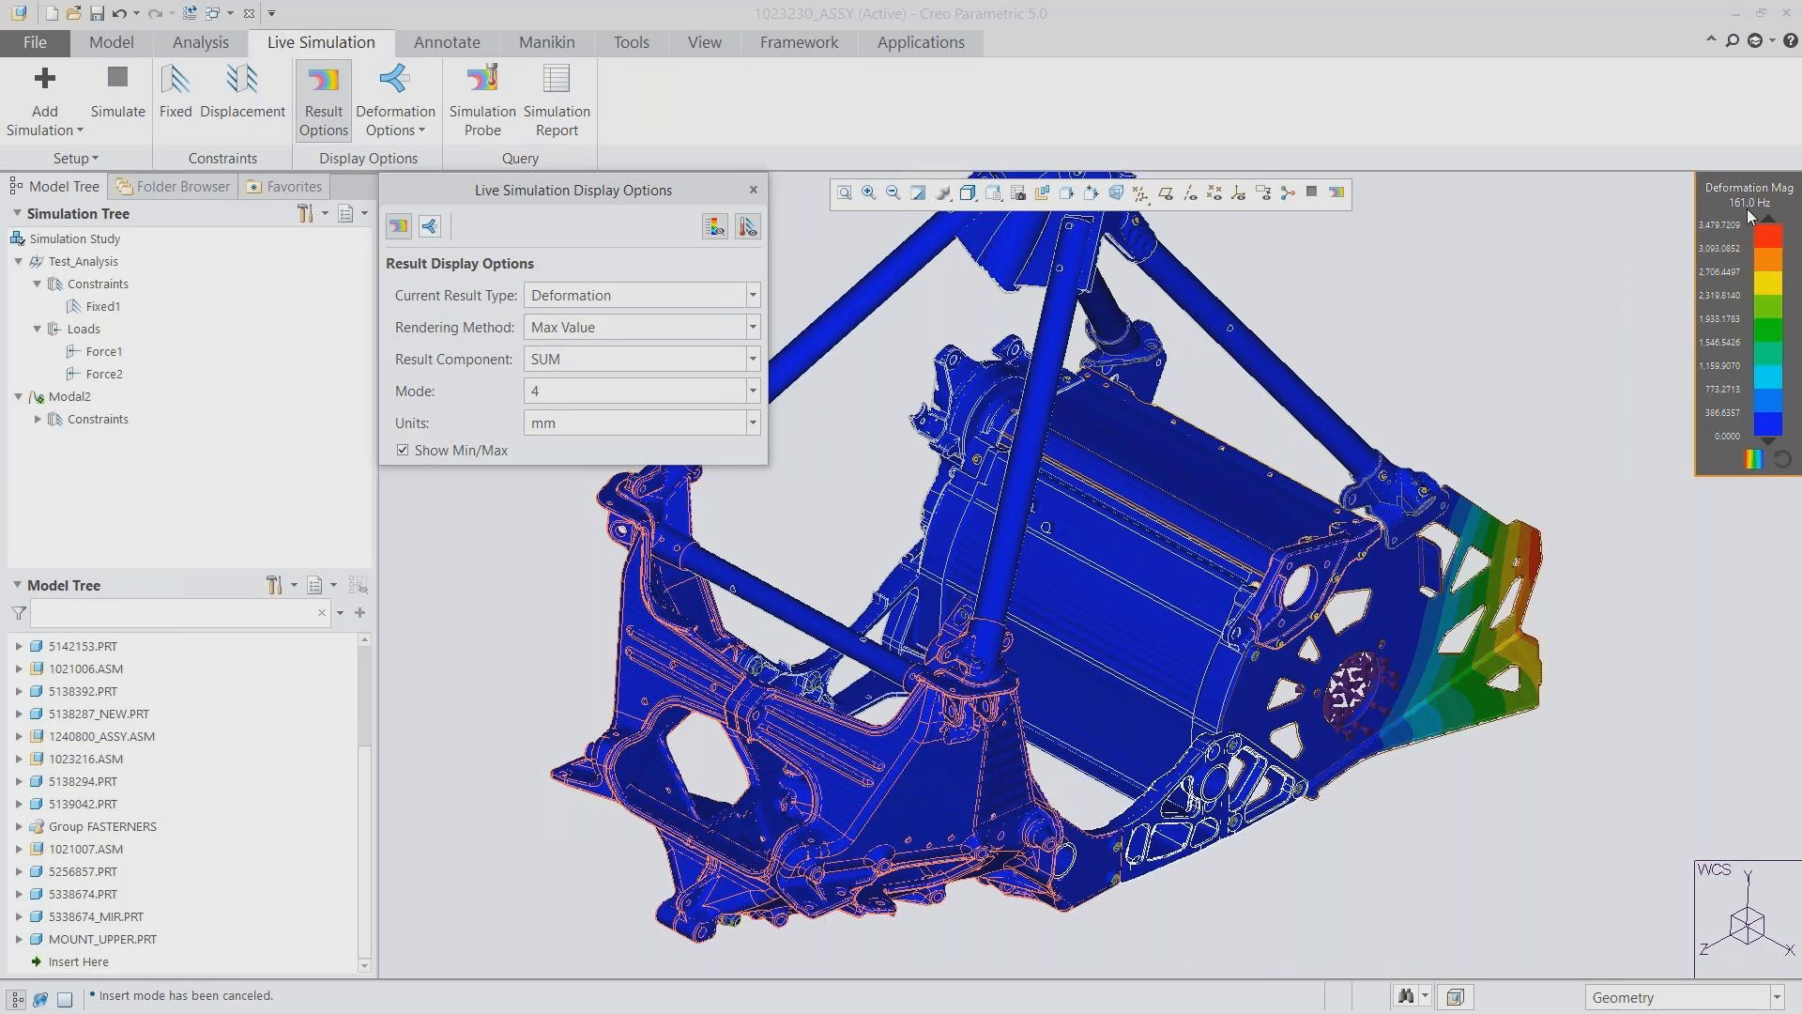
{"action": "left_click", "coordinate": [430, 226]}
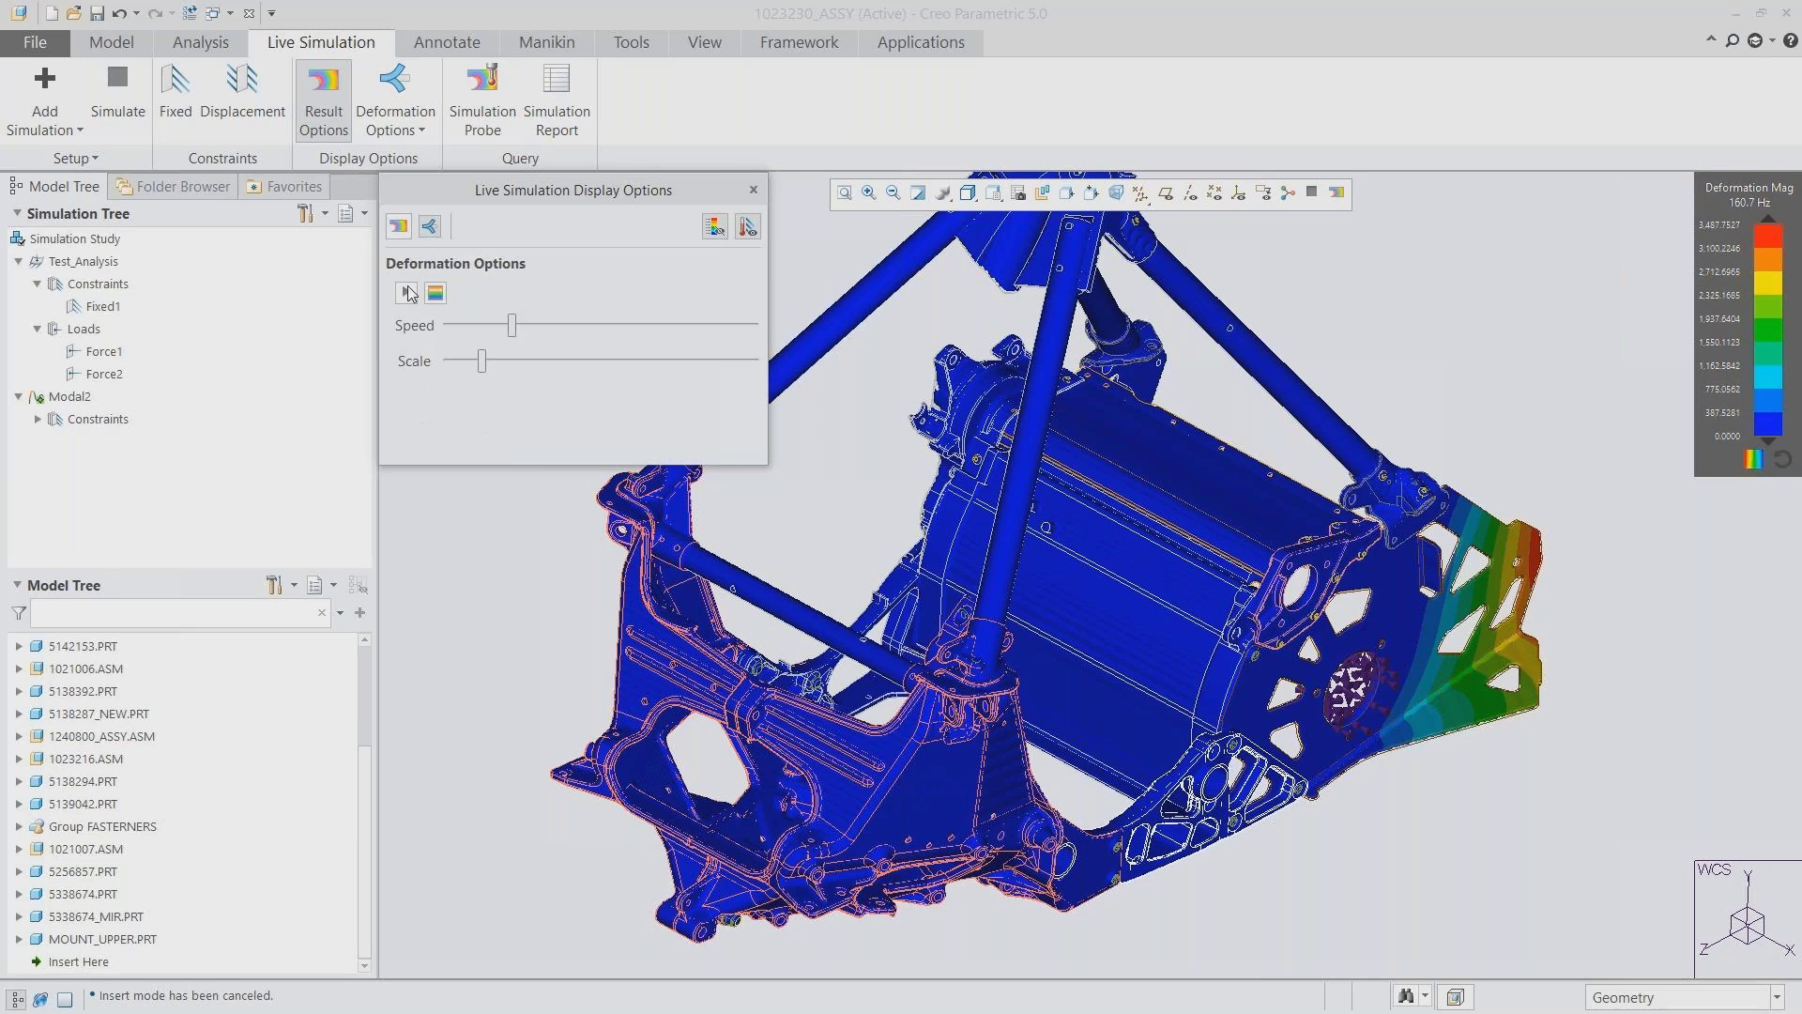
{"action": "left_click", "coordinate": [407, 292]}
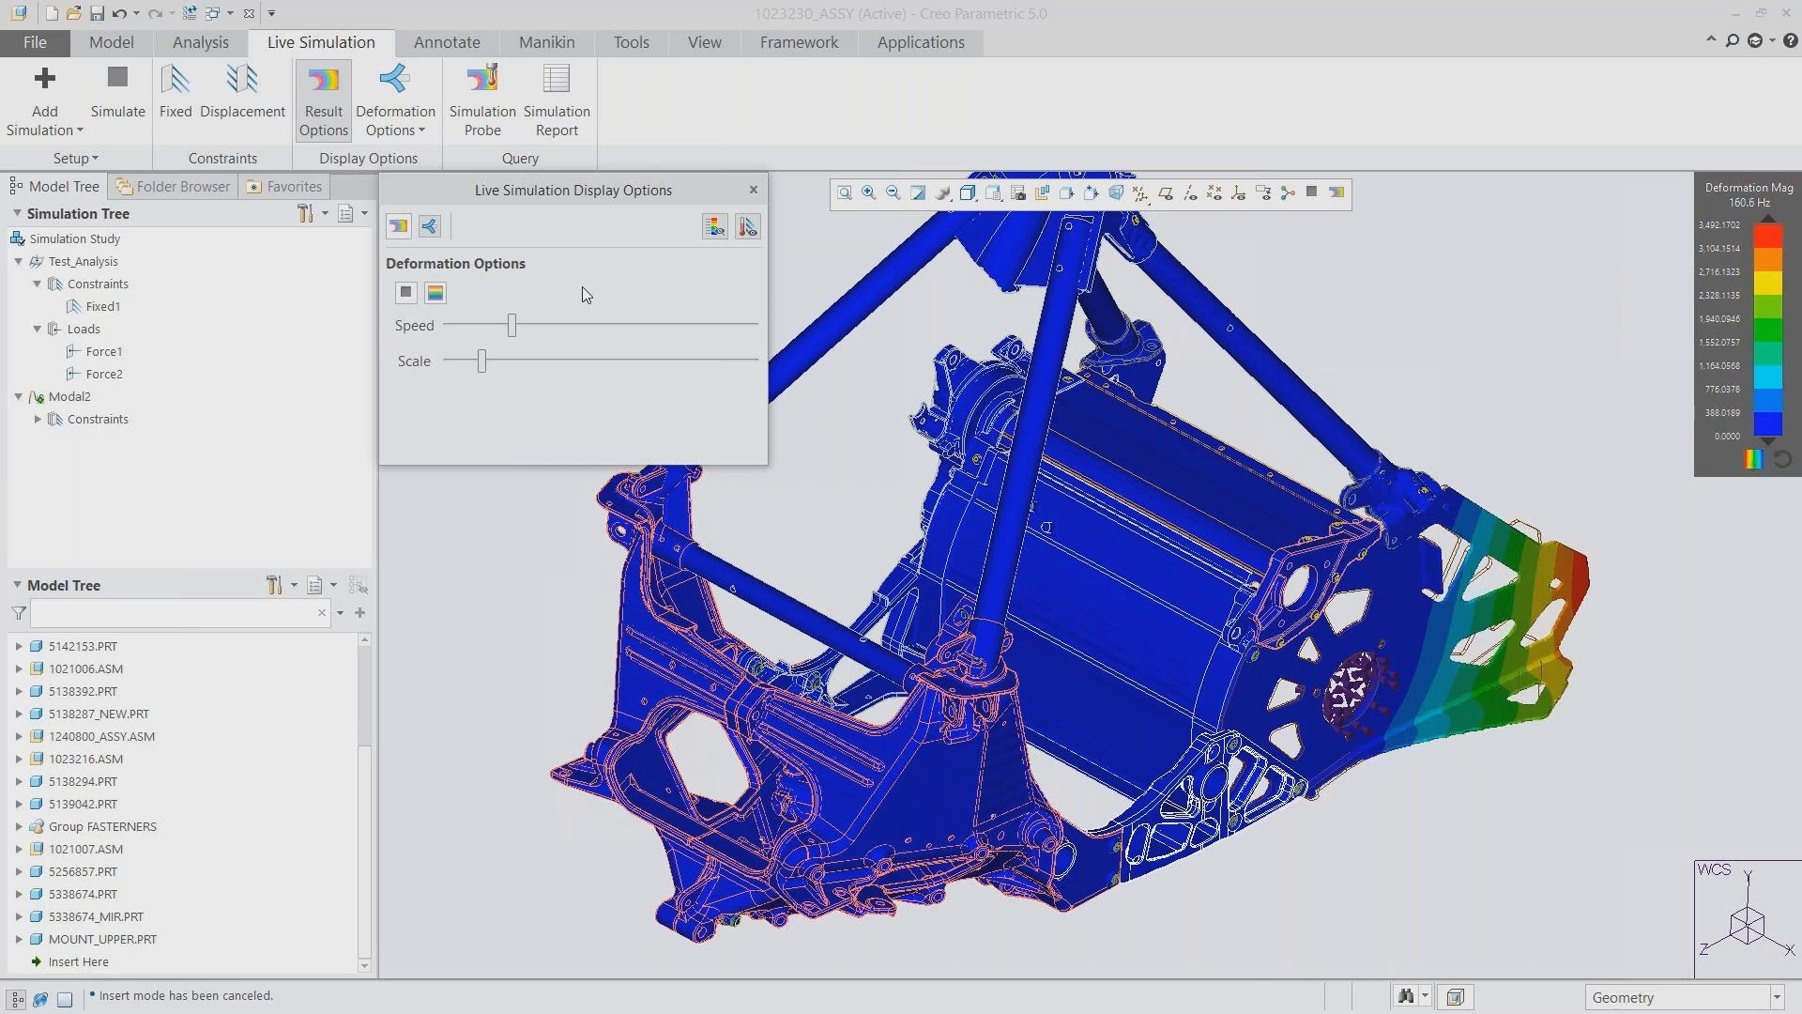
Display mode 1 of the full assembly's animated modal results, then stop the animation and close the display options
{"action": "left_click", "coordinate": [399, 228]}
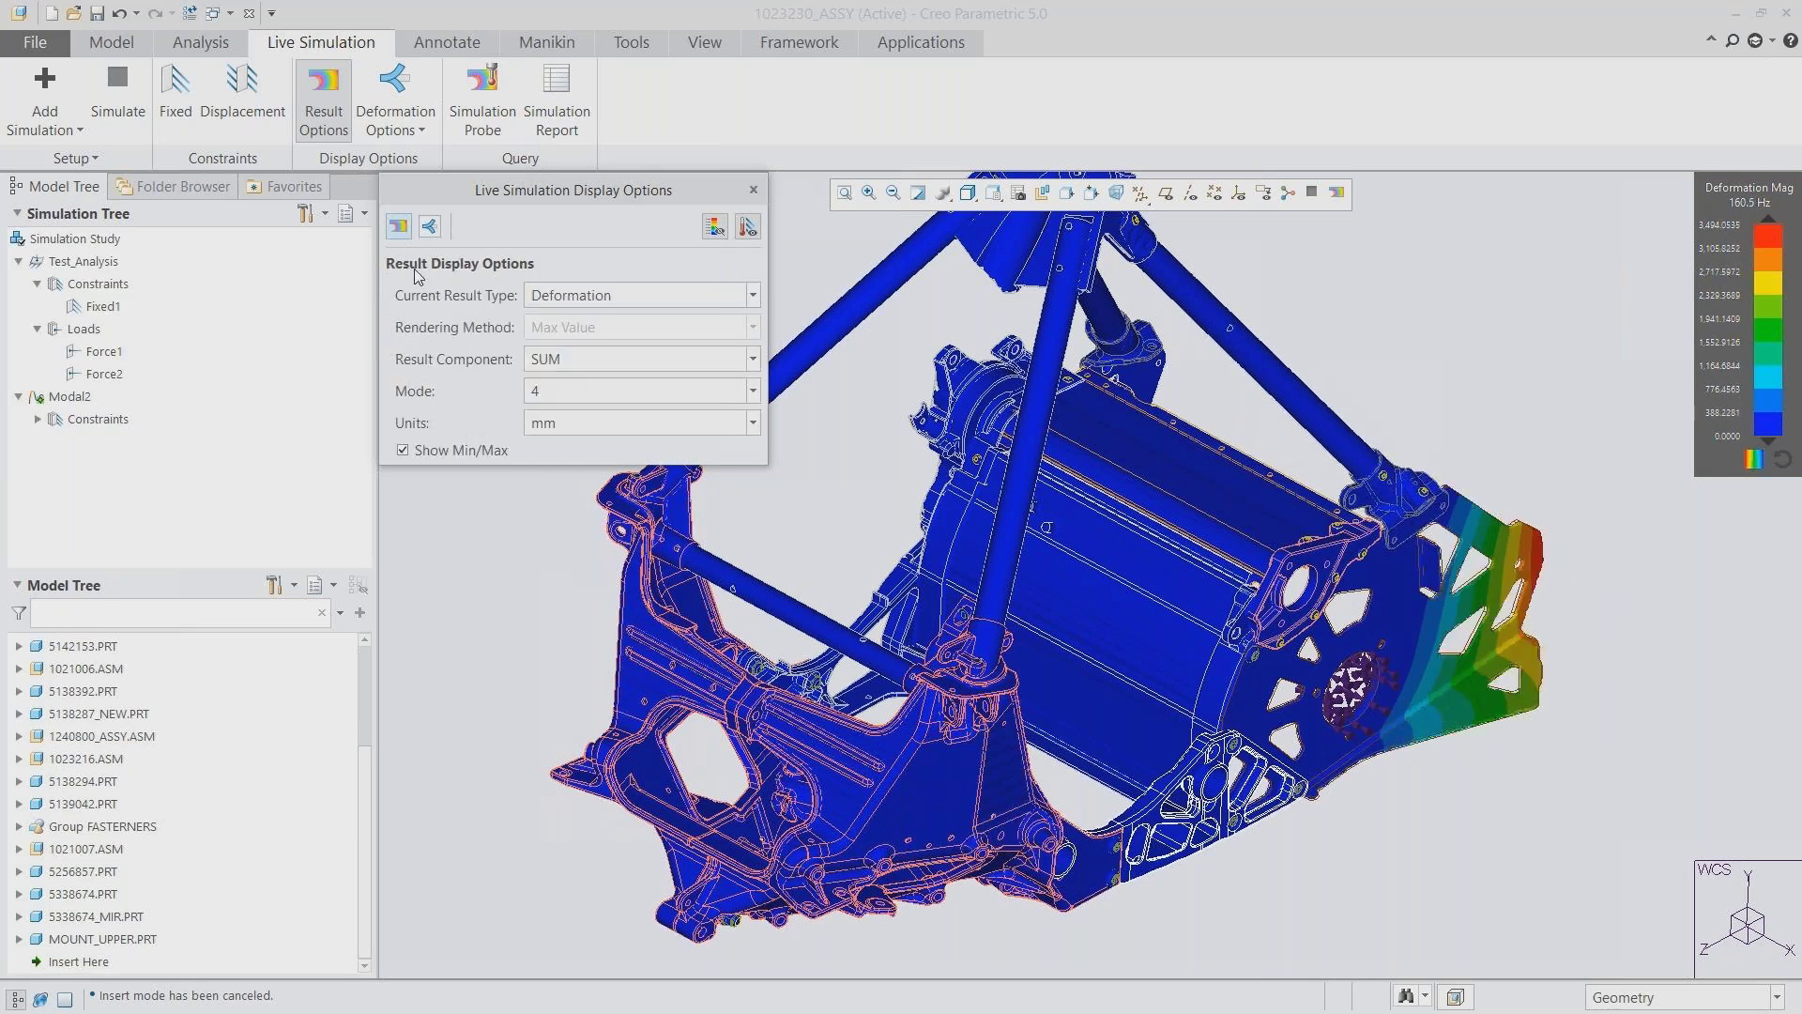
{"action": "left_click", "coordinate": [625, 392]}
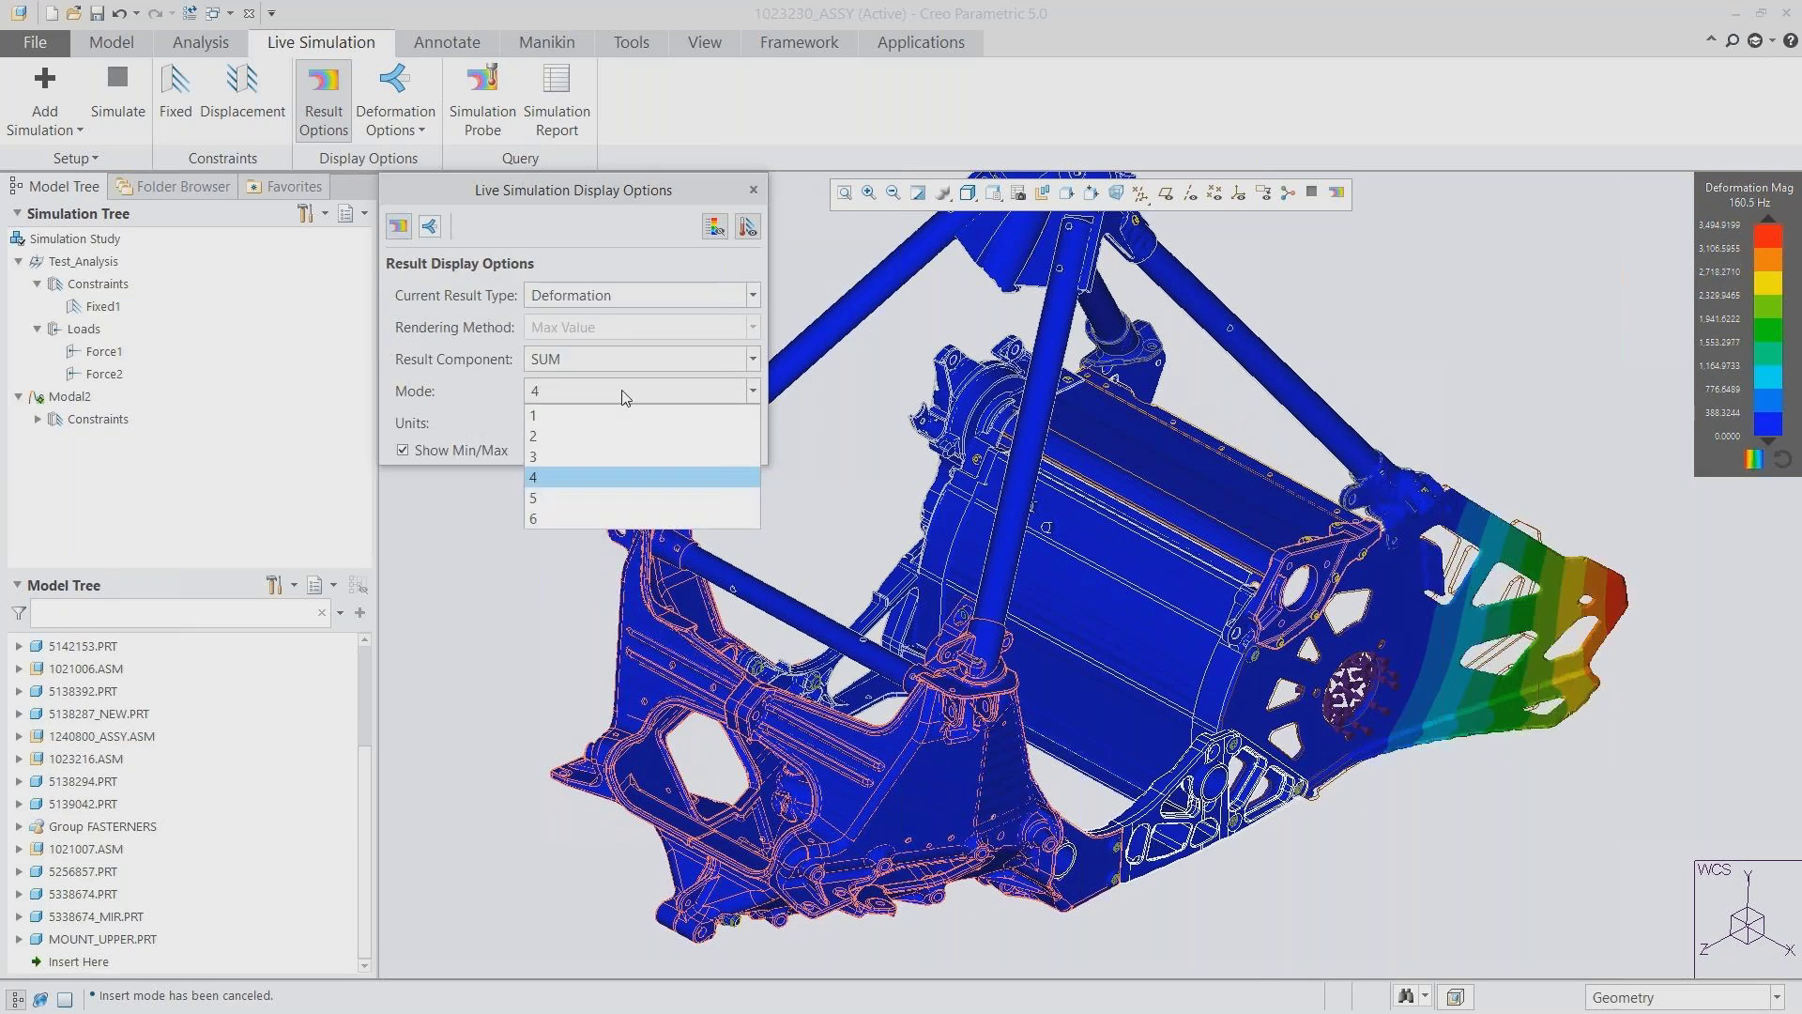
{"action": "left_click", "coordinate": [613, 415]}
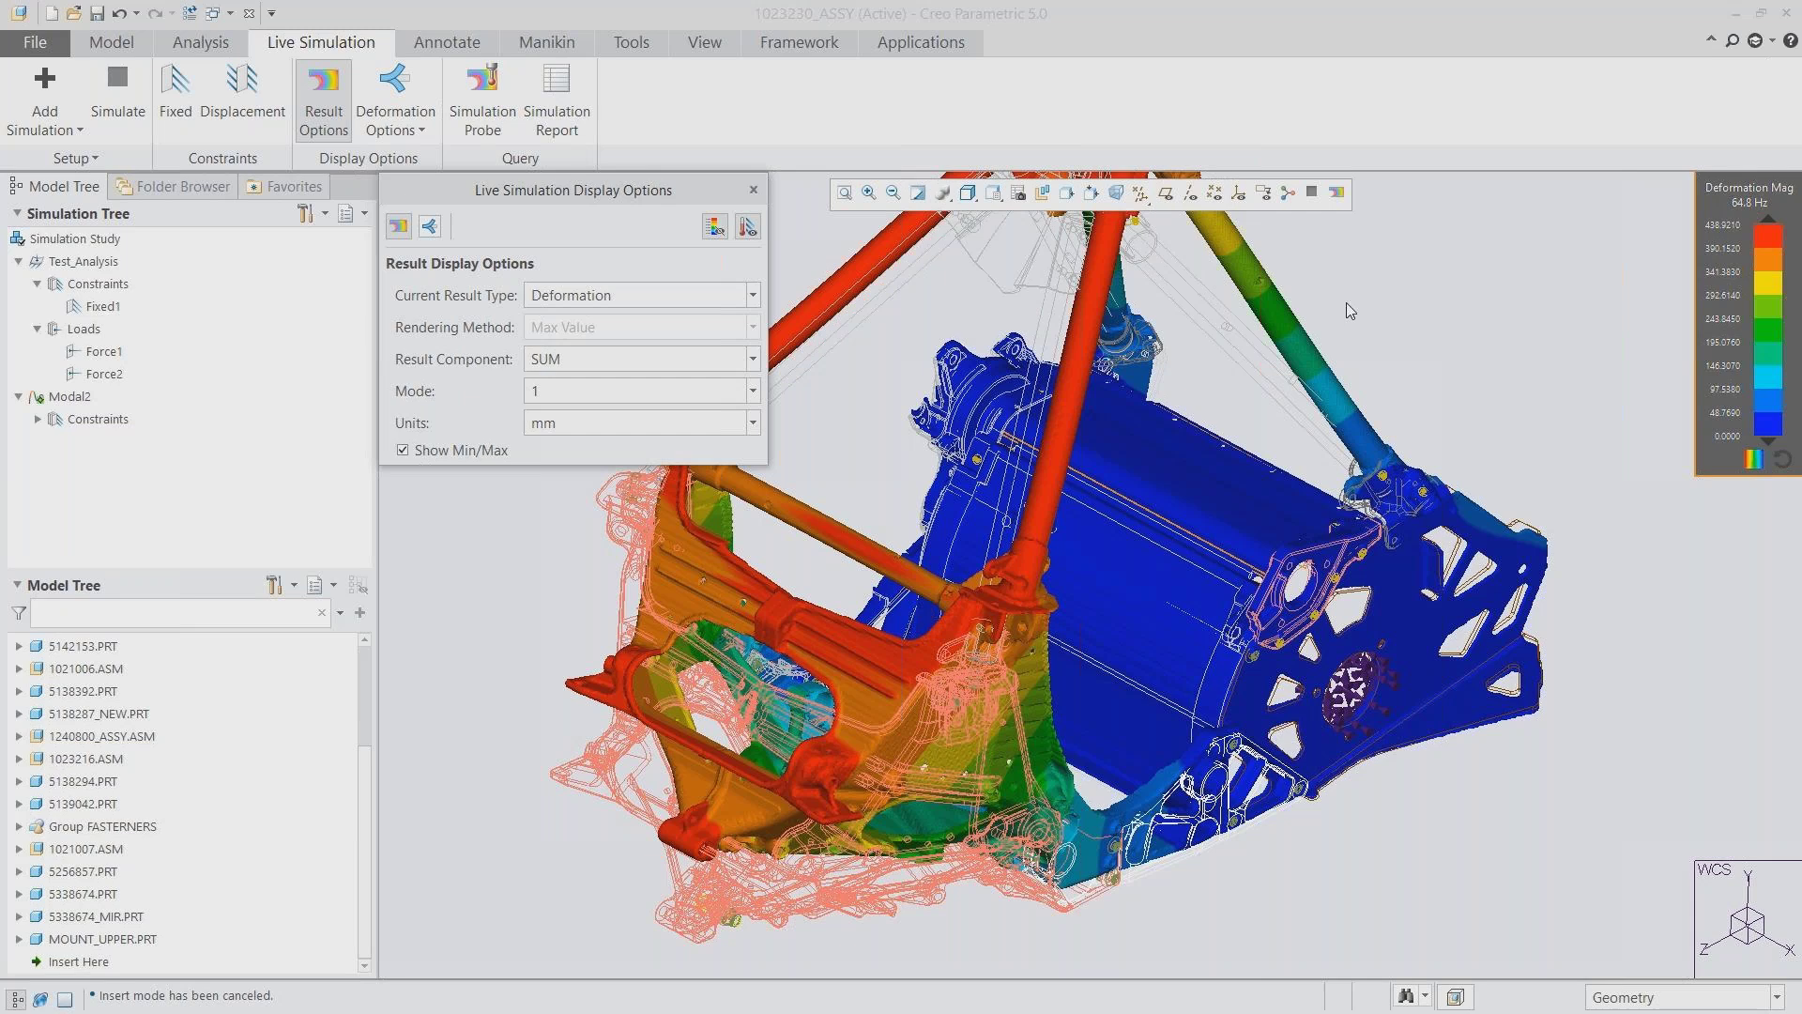
{"action": "left_click", "coordinate": [429, 230]}
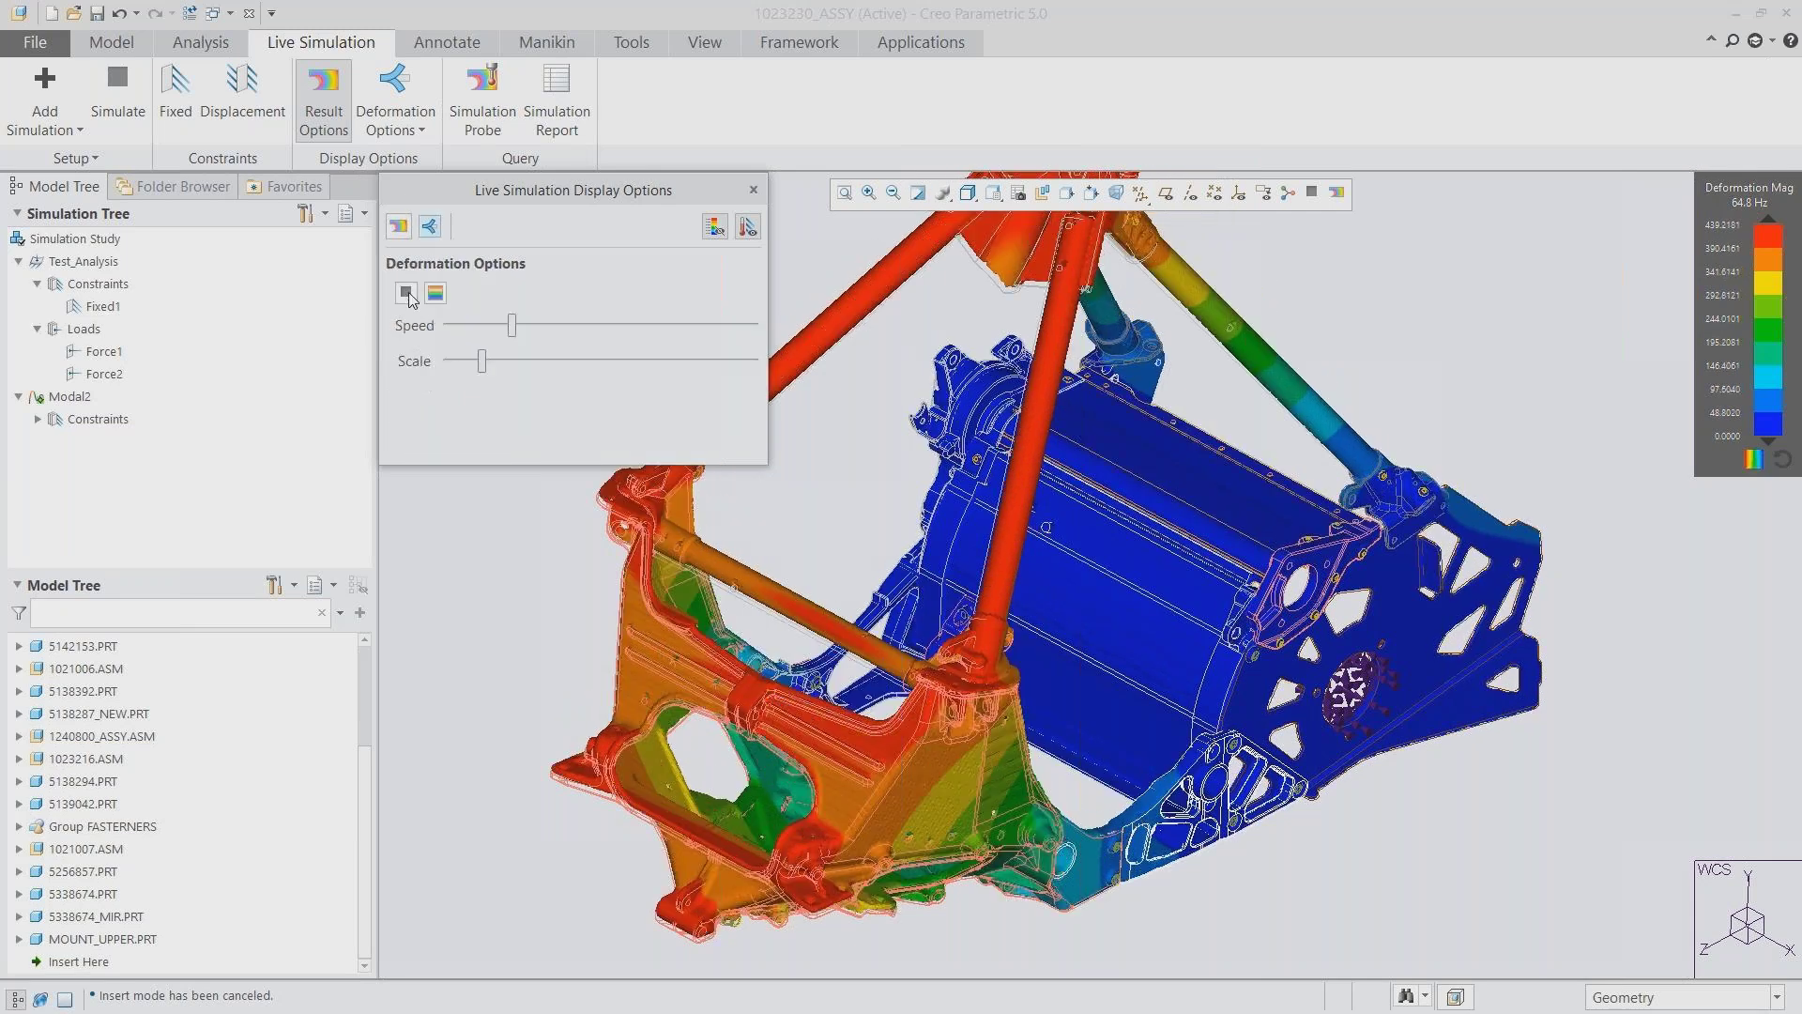
{"action": "left_click", "coordinate": [406, 293]}
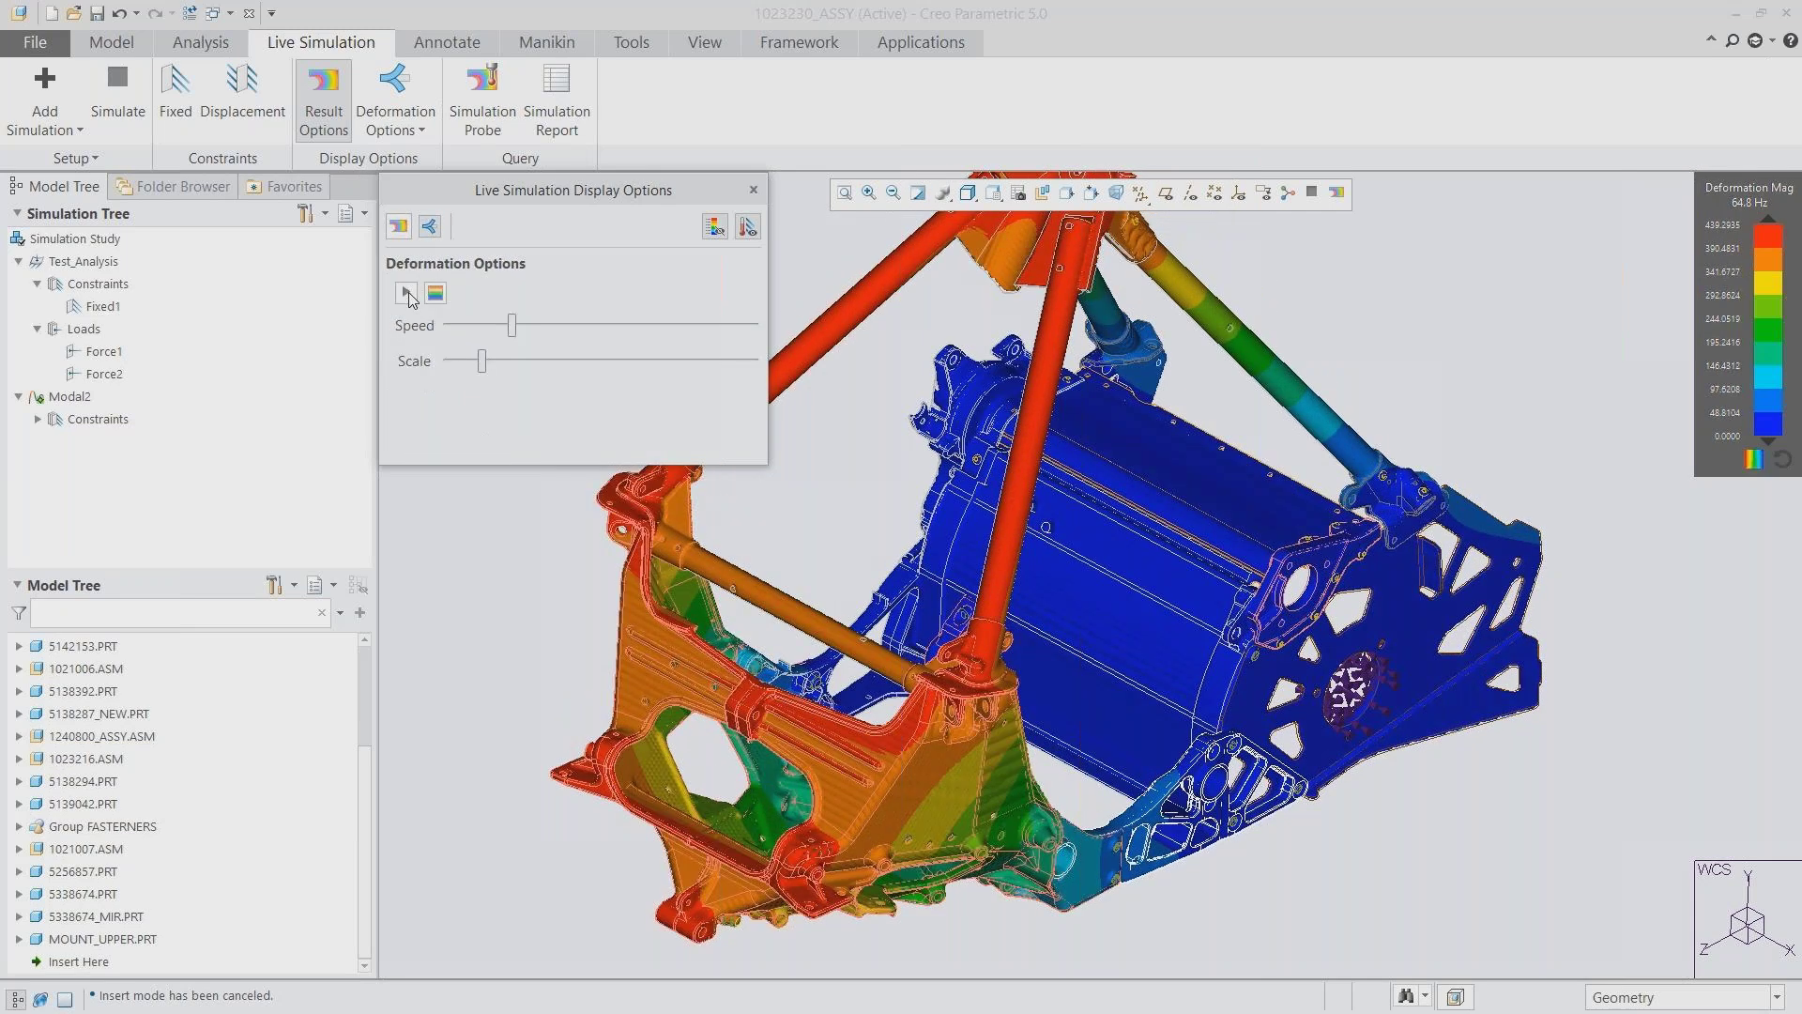
{"action": "left_click", "coordinate": [754, 191]}
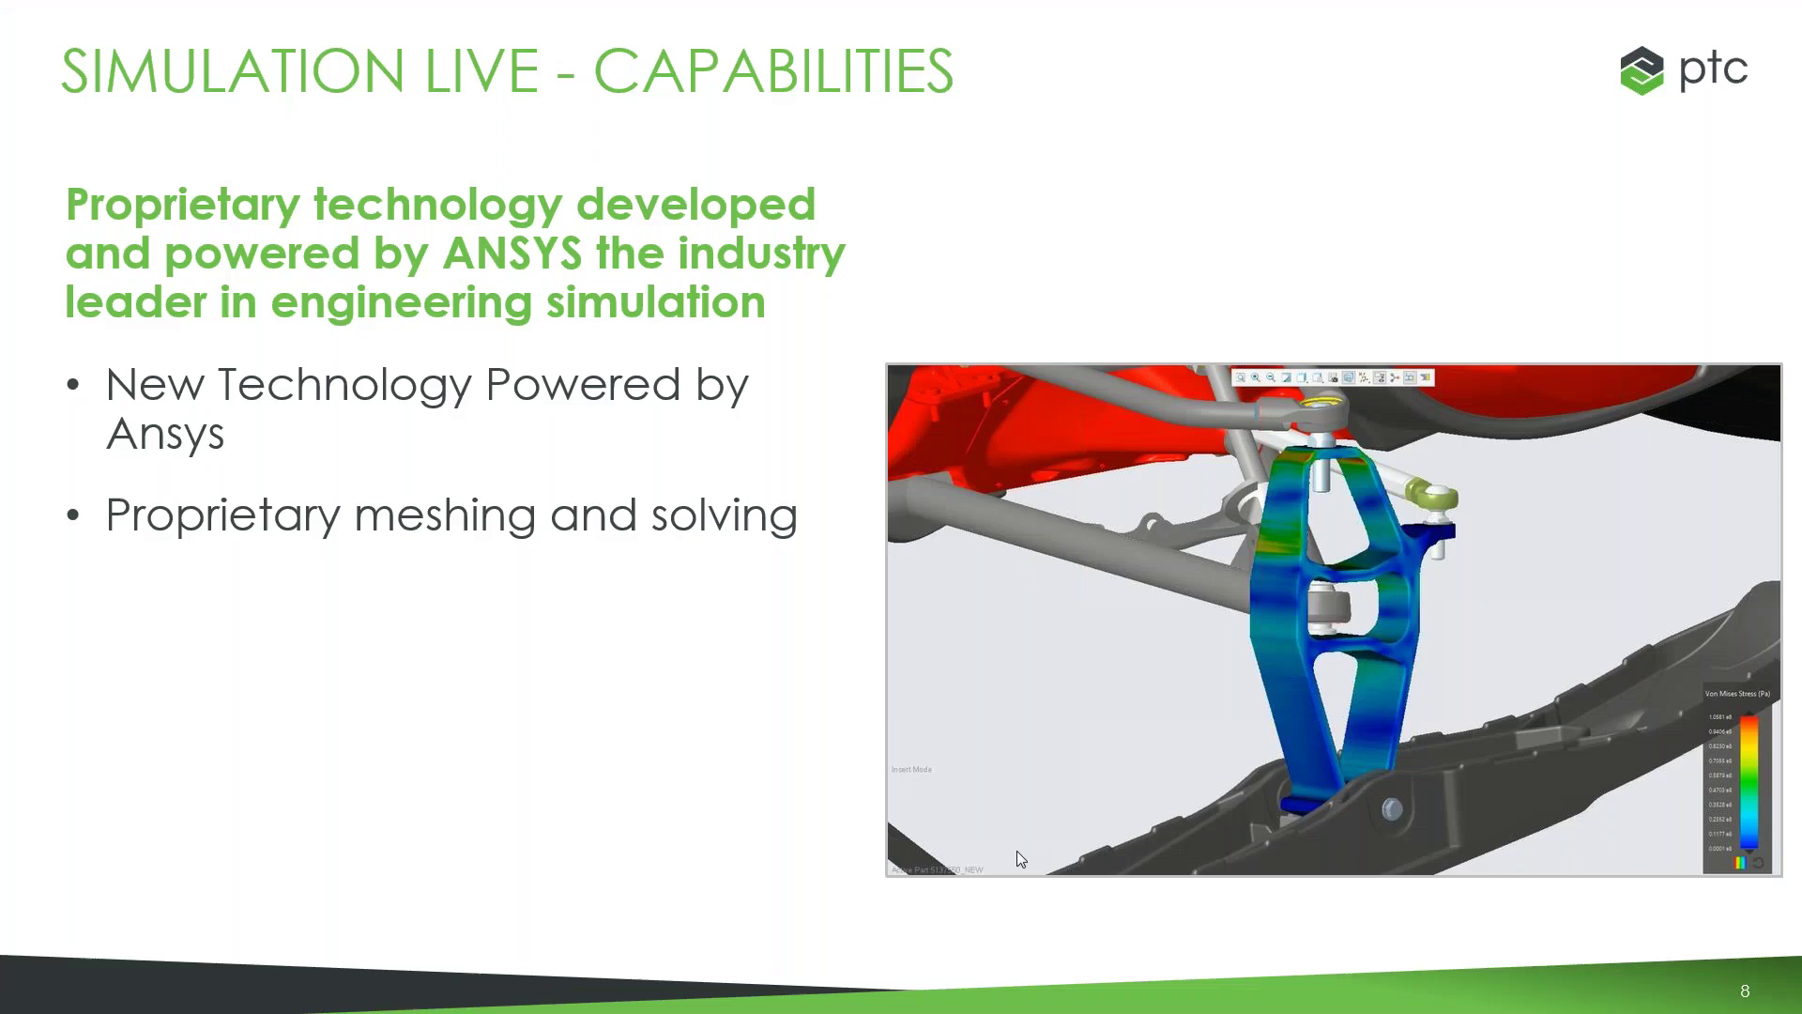
{"action": "key", "text": "Right"}
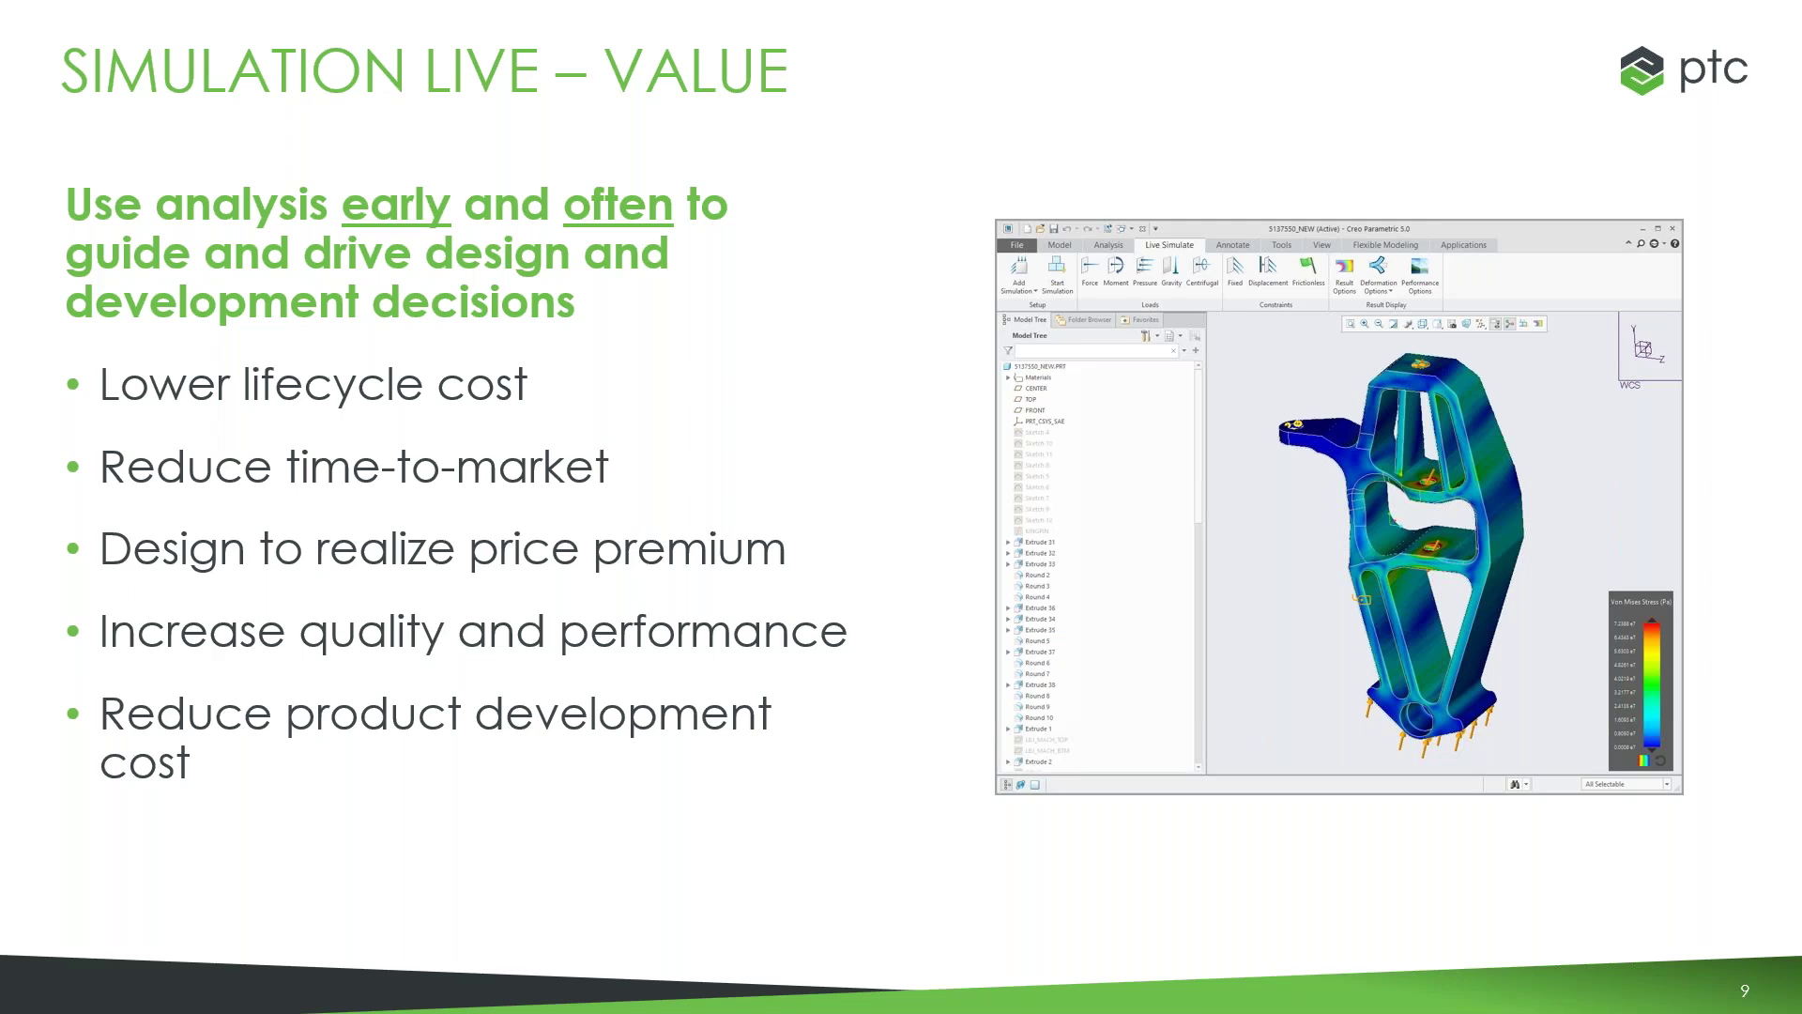
{"action": "key", "text": "alt+Tab"}
{"action": "key", "text": "alt+Tab"}
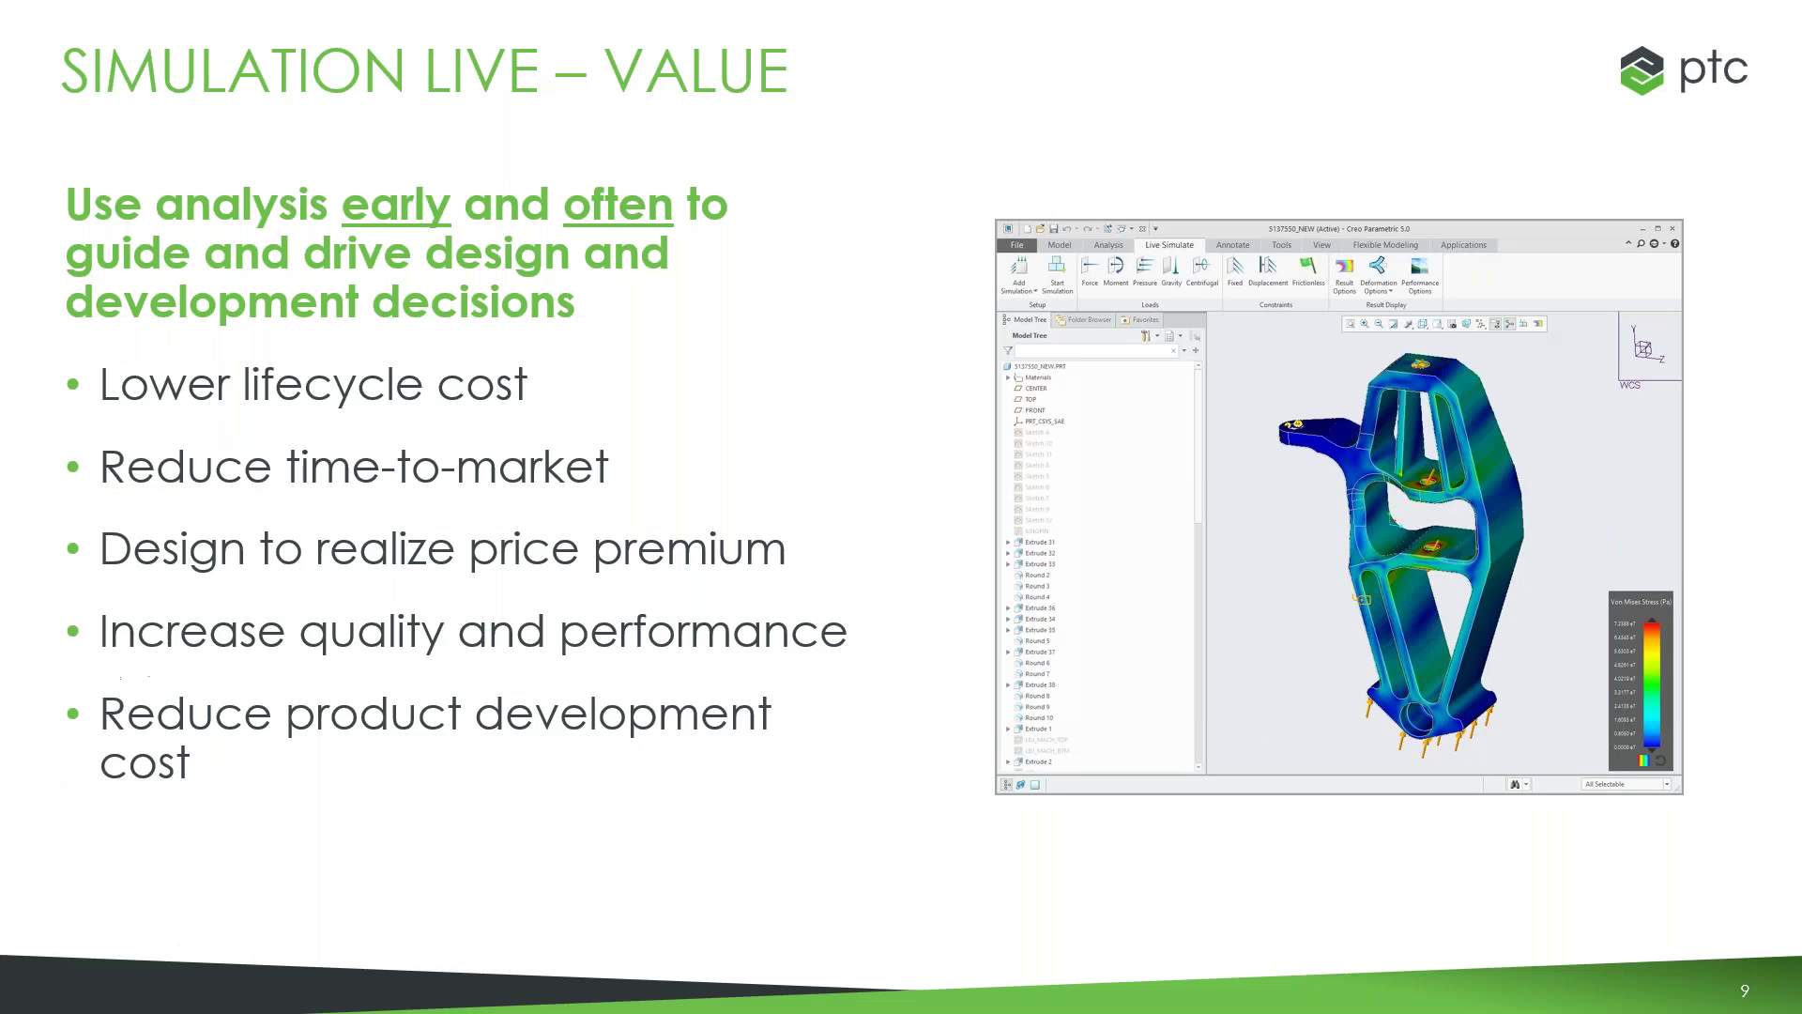